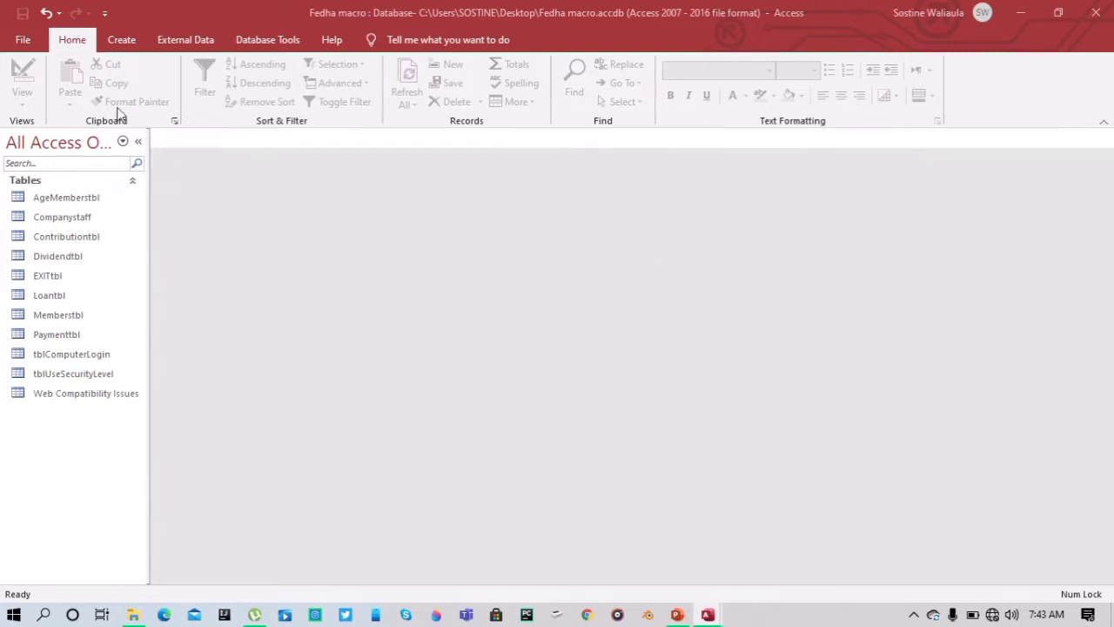
Create a new query in design view containing the Dividendtbl and Memberstbl tables
click(122, 43)
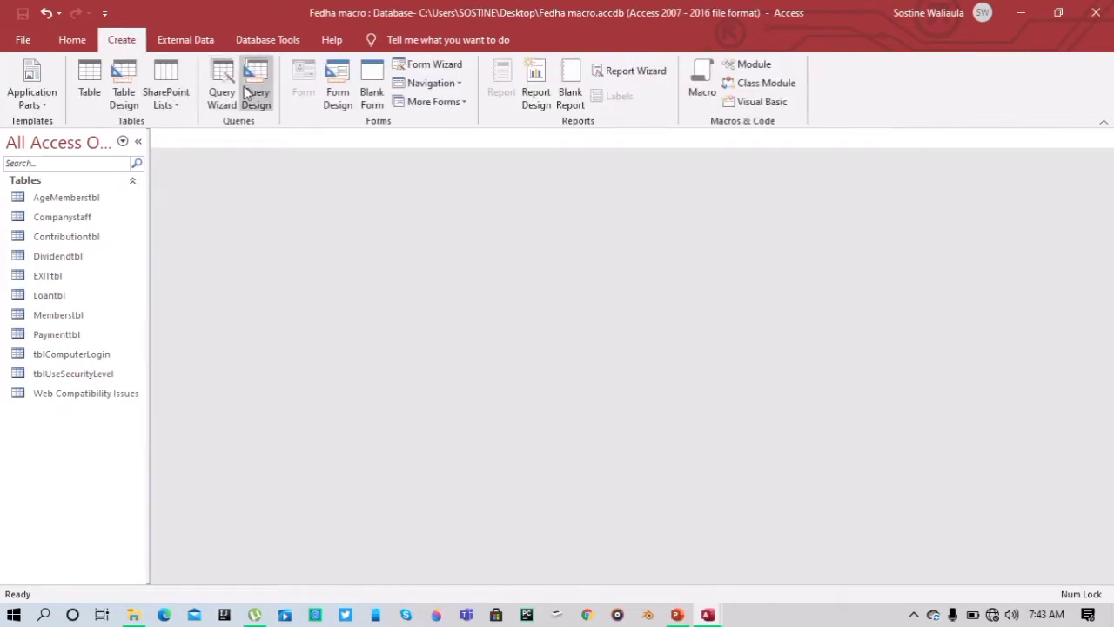
click(252, 94)
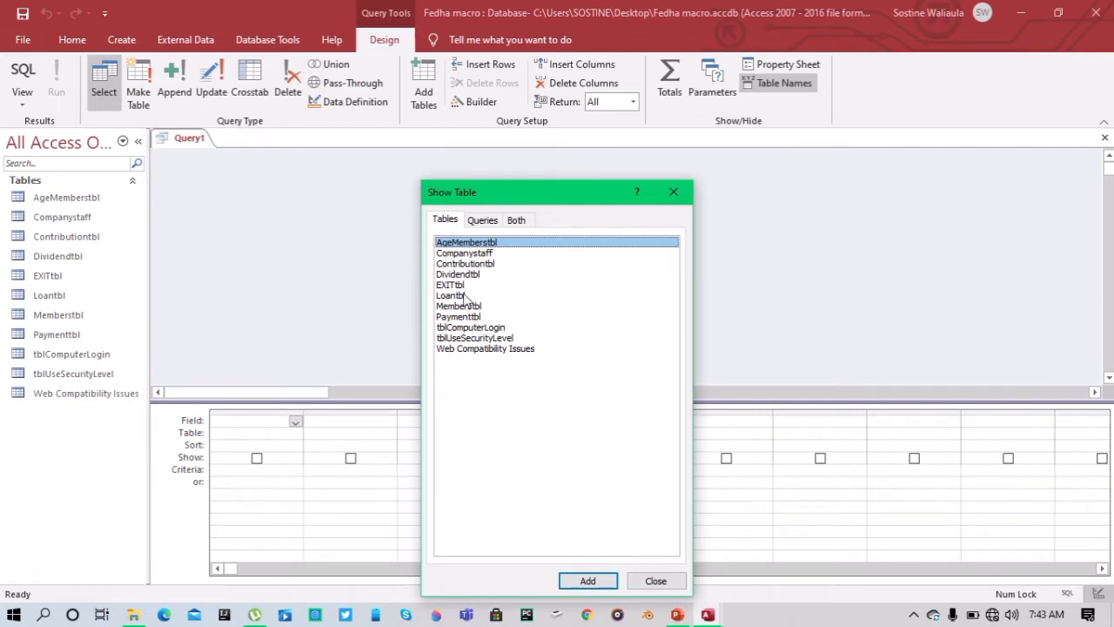
click(462, 275)
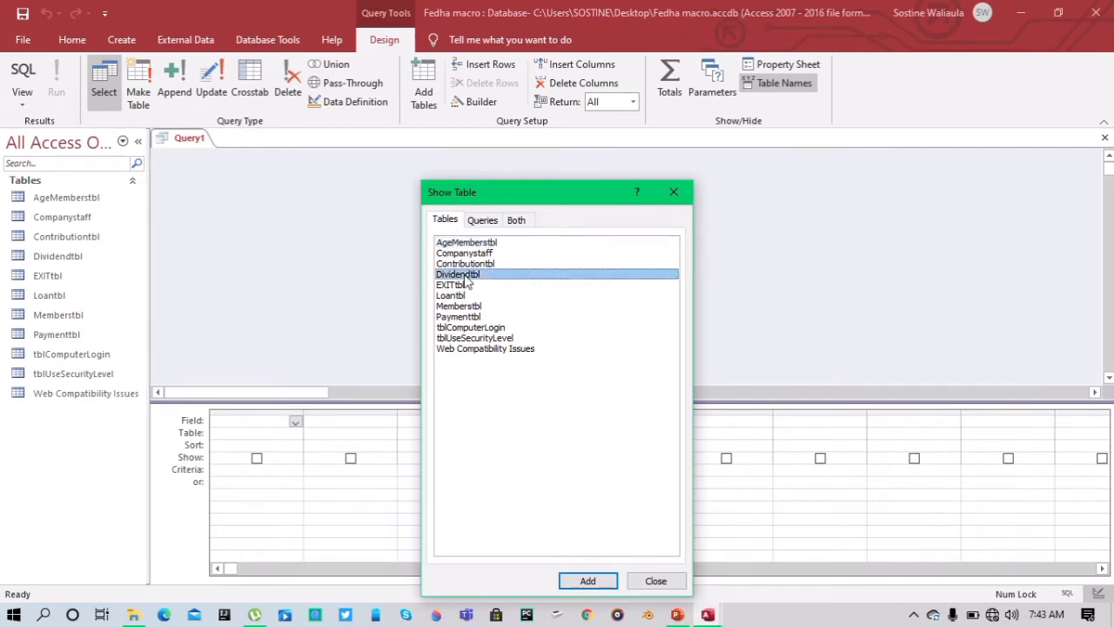
click(589, 580)
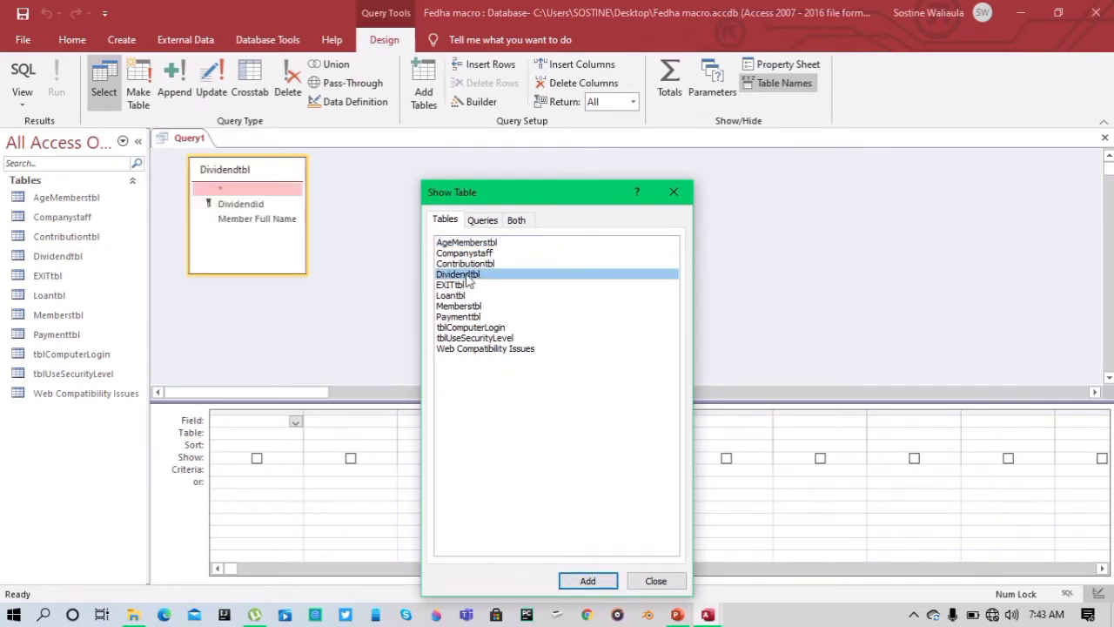
click(467, 306)
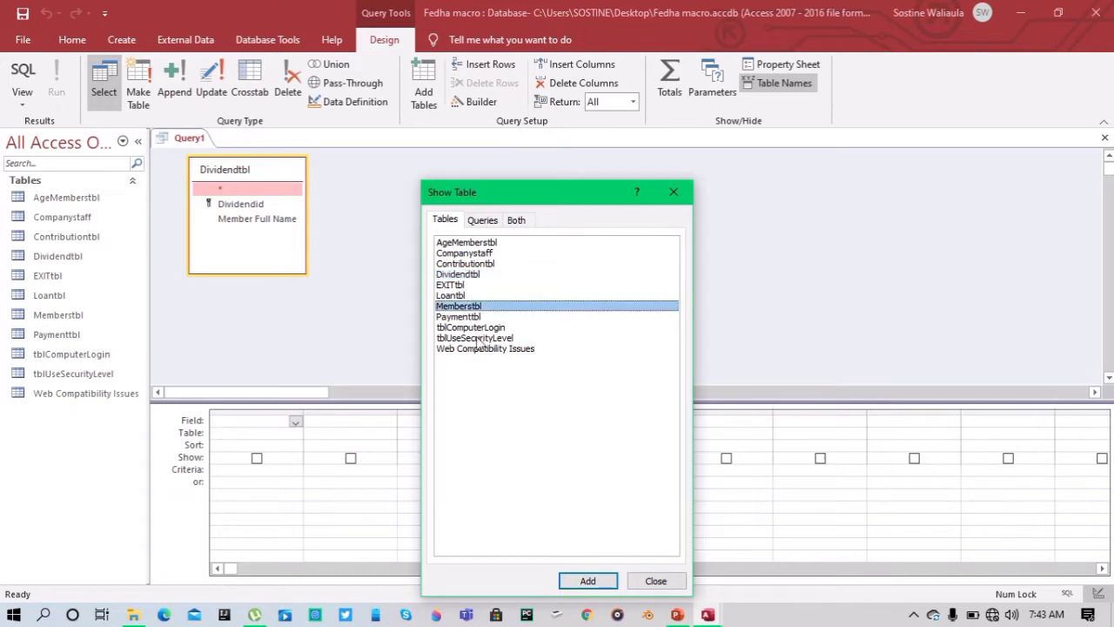
click(572, 580)
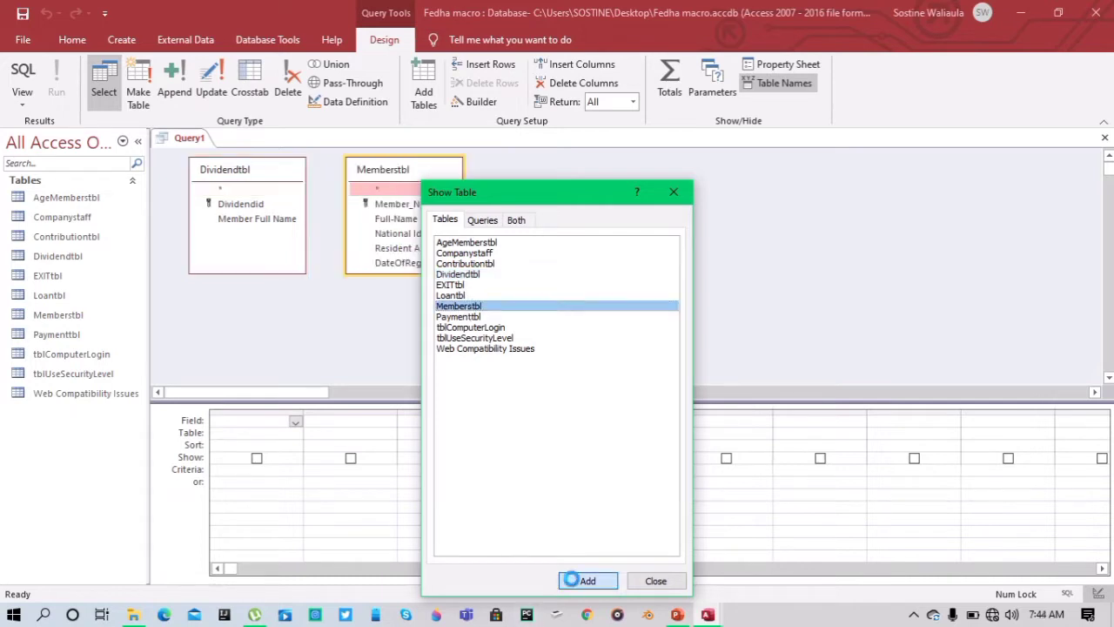
click(666, 582)
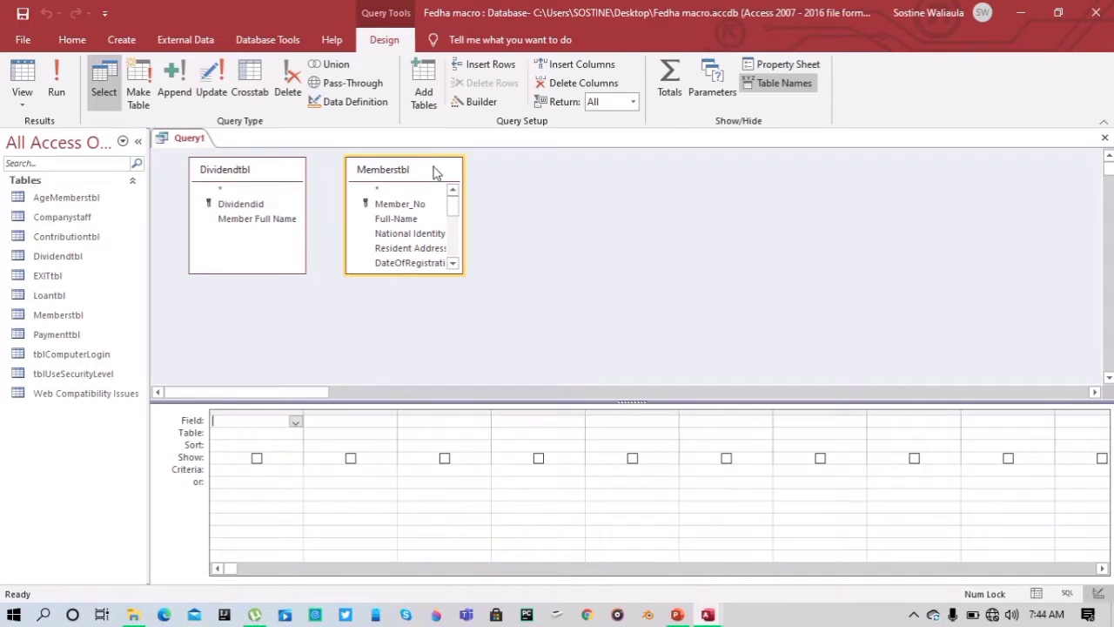
Move Memberstbl away from Dividendtbl and delete the existing join between the two tables
drag(435, 174, 497, 187)
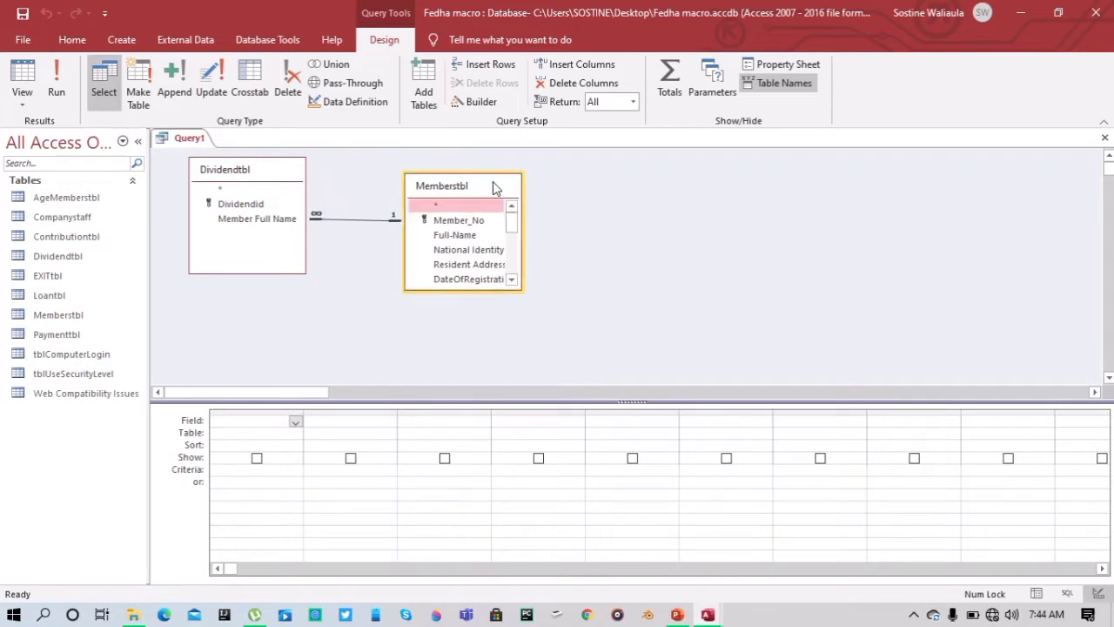
click(329, 219)
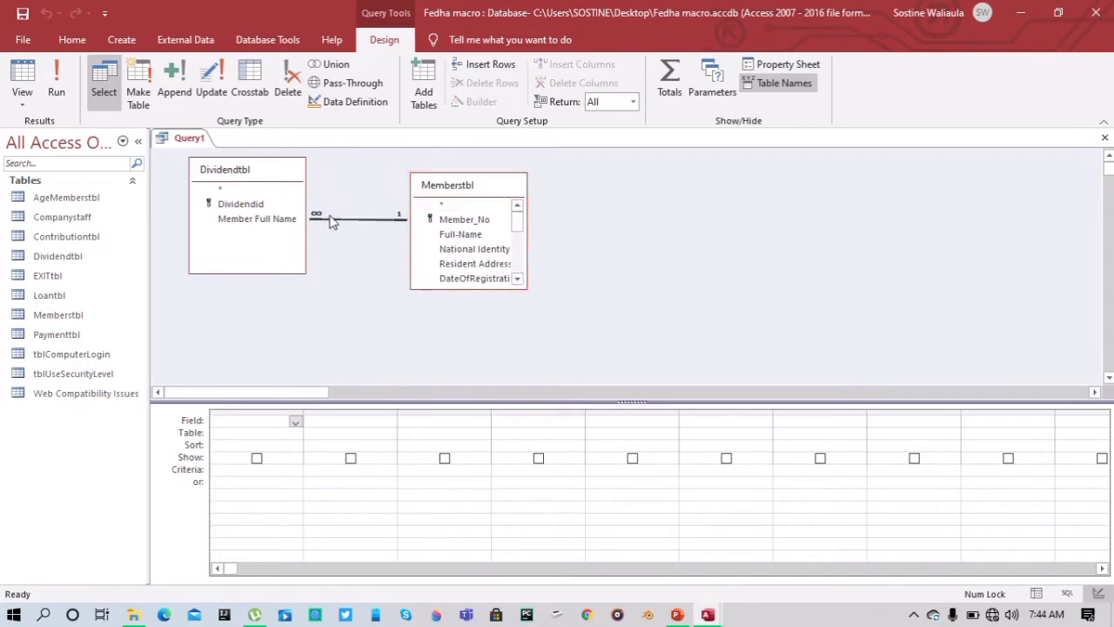
key(Delete)
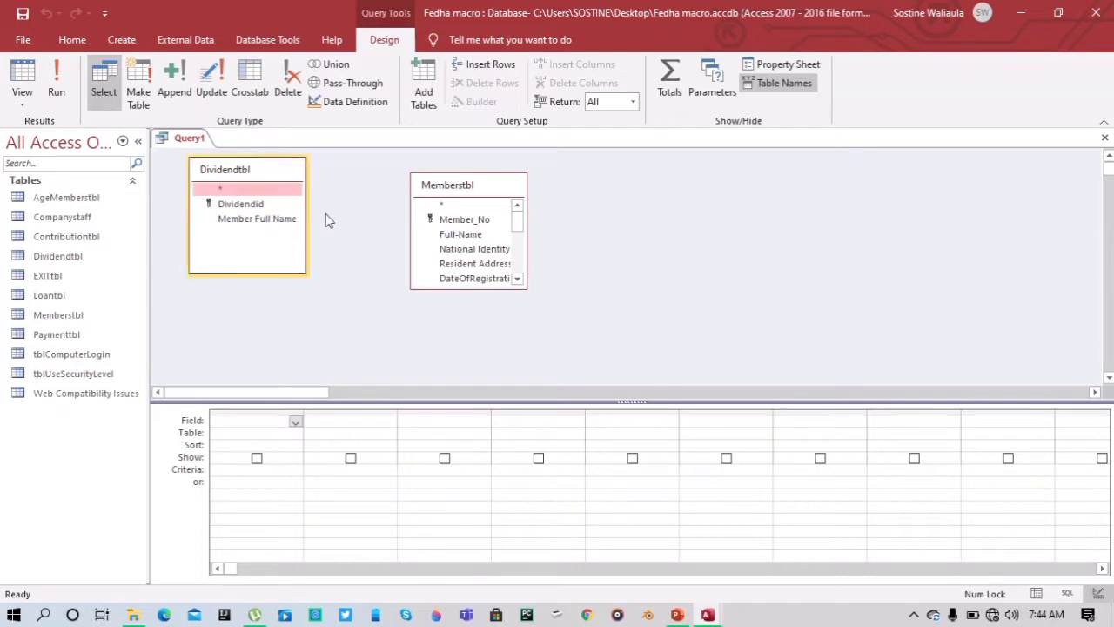
Join Member_No in Memberstbl to Member Full Name in Dividendtbl, repositioning the tables and enlarging the Memberstbl field list
drag(281, 173, 271, 184)
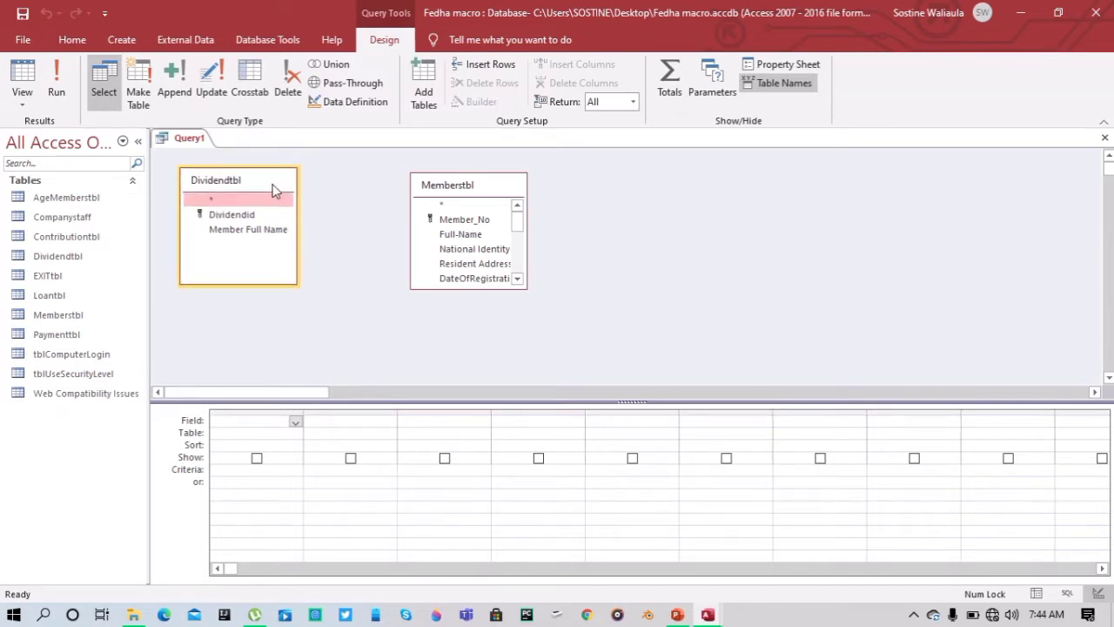
drag(448, 288, 451, 377)
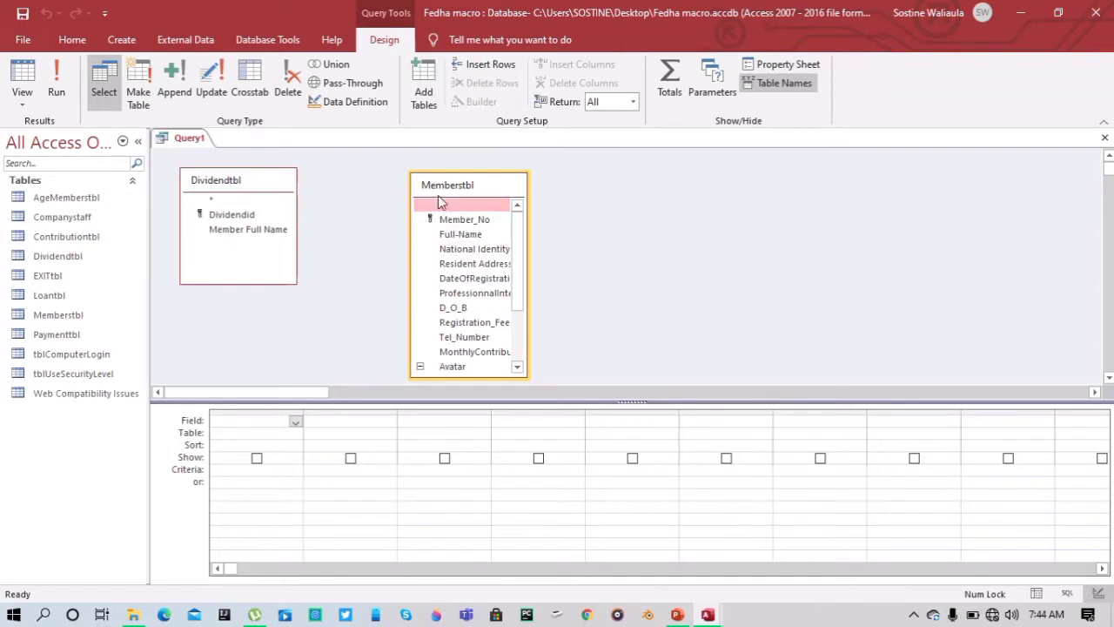
drag(445, 220, 283, 231)
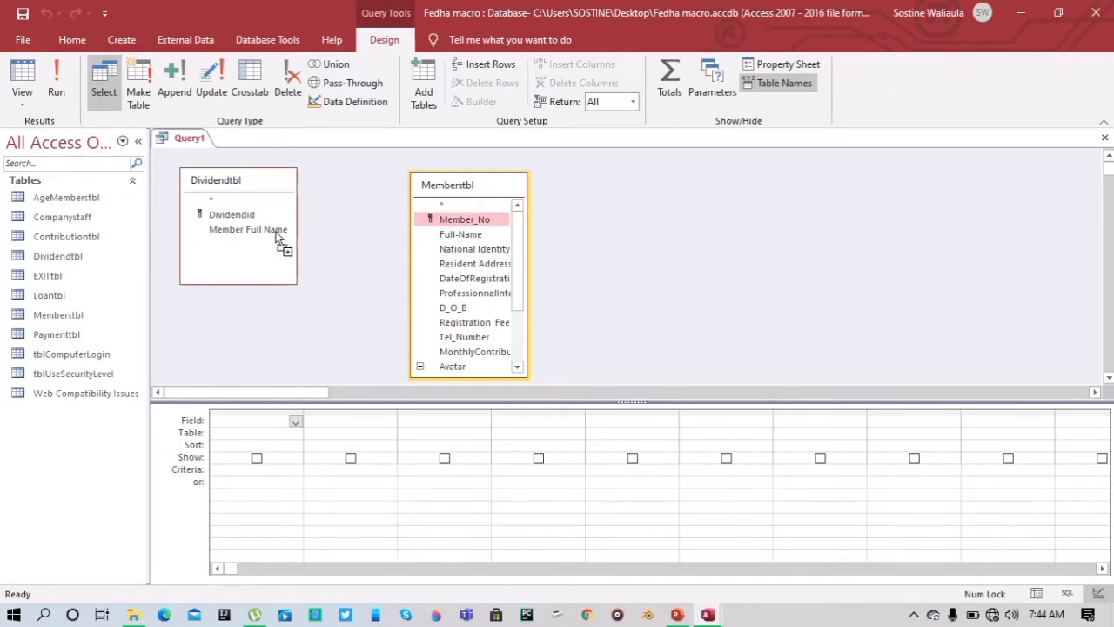
drag(445, 183, 383, 166)
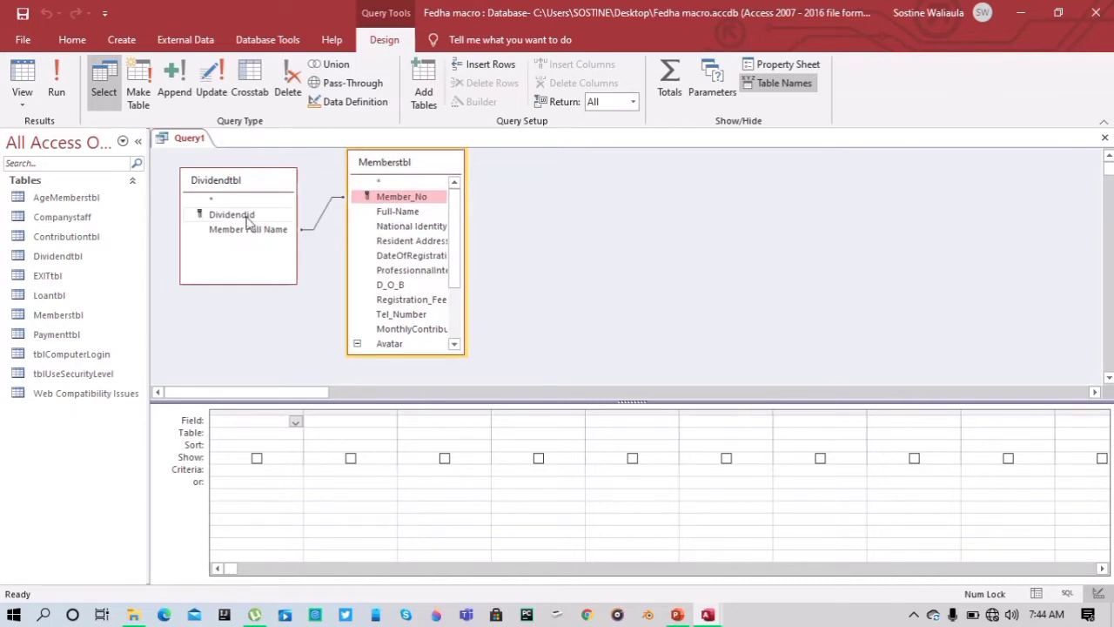
drag(466, 211, 522, 226)
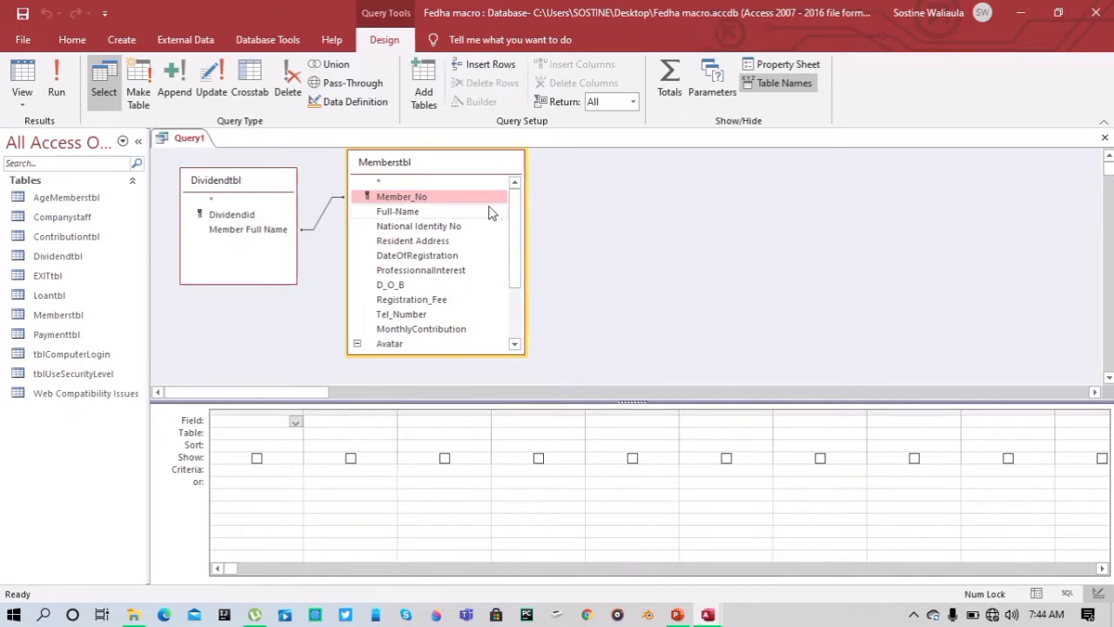
Add Member_No from Memberstbl, Member Full Name from Dividendtbl and Avatar from Memberstbl to the query grid
click(441, 200)
double_click(441, 197)
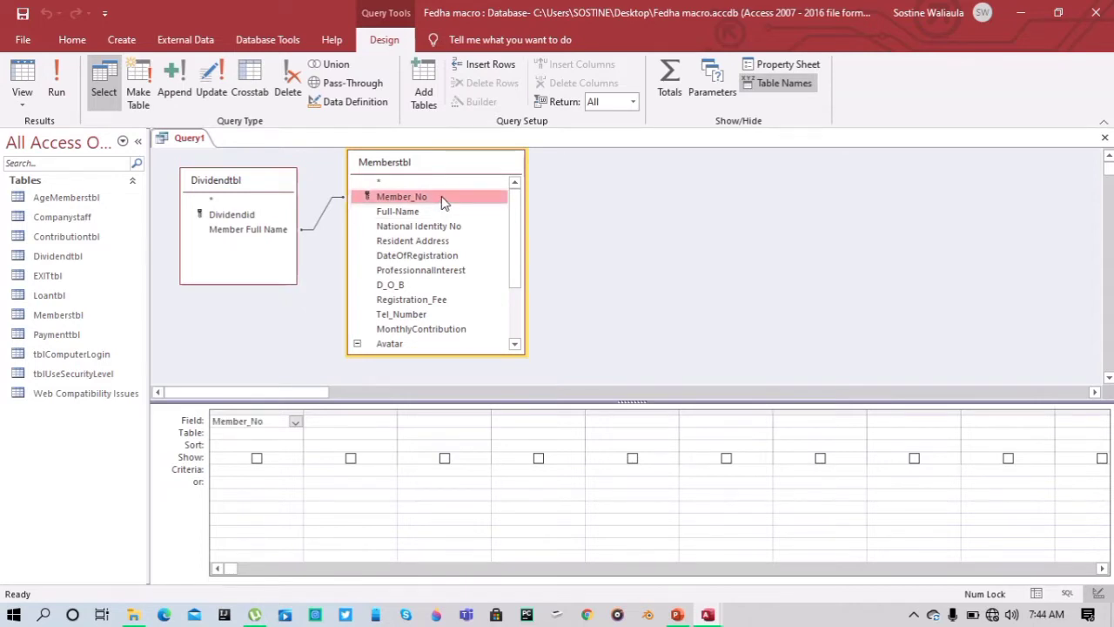
double_click(278, 231)
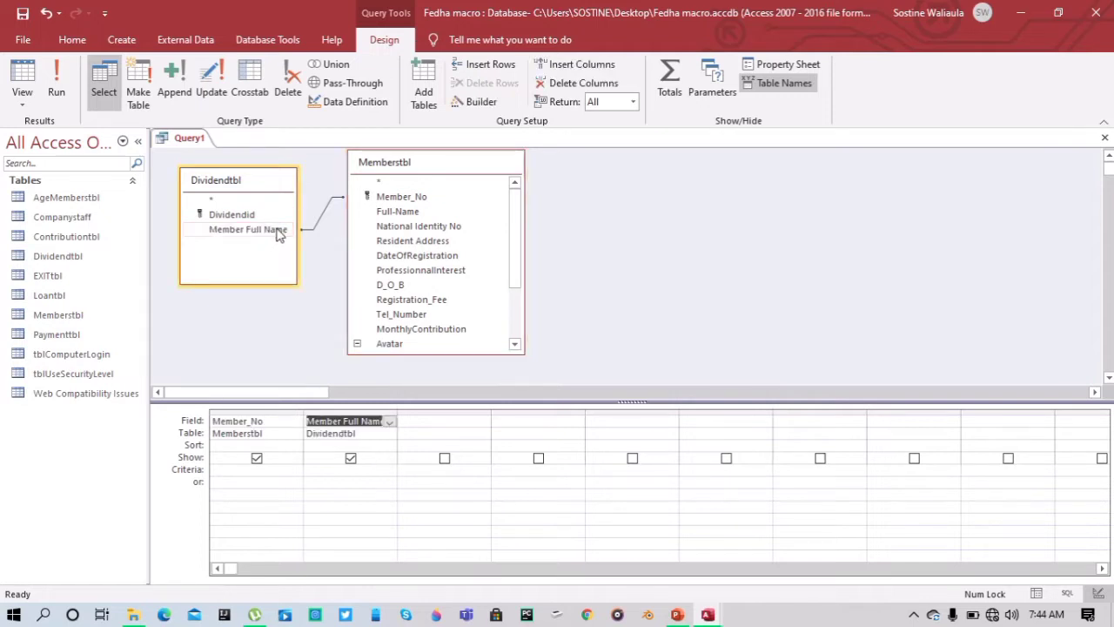
scroll(422, 309, down, 1)
double_click(394, 313)
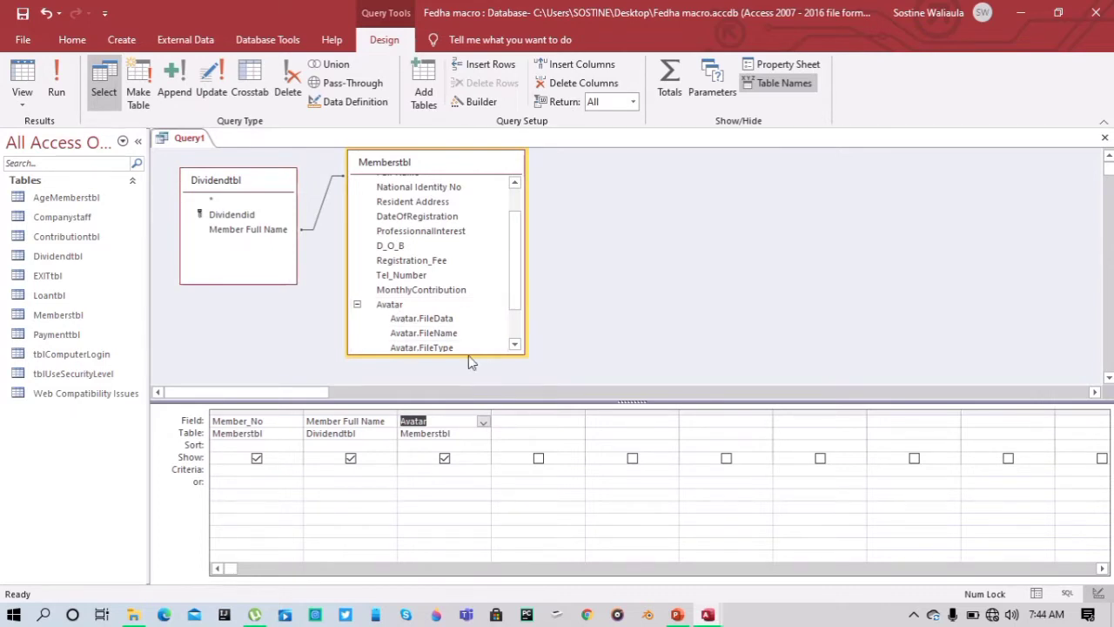
Collapse the Avatar subfields and add Tel_Number, National Identity No, Resident Address and DateOfRegistration from Memberstbl to the query grid
drag(468, 356, 470, 378)
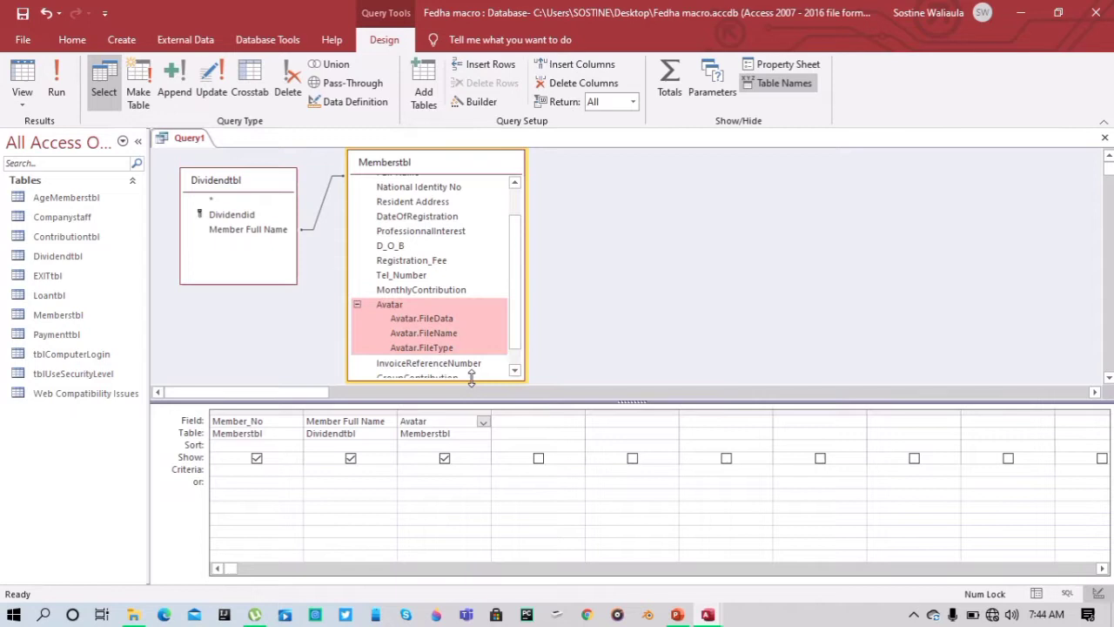
click(358, 305)
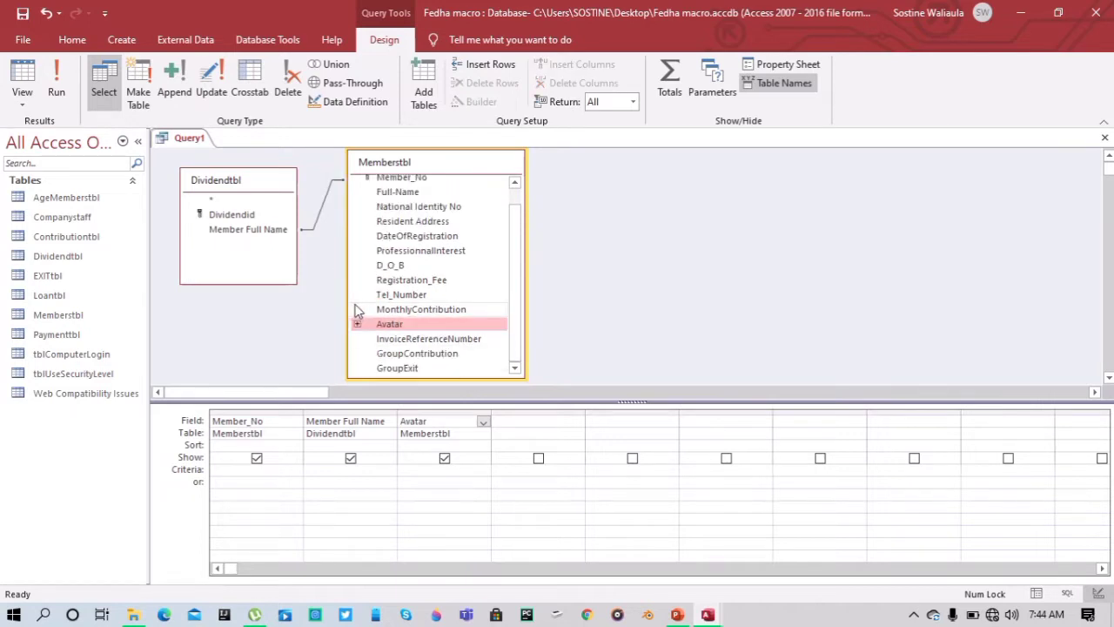
double_click(409, 295)
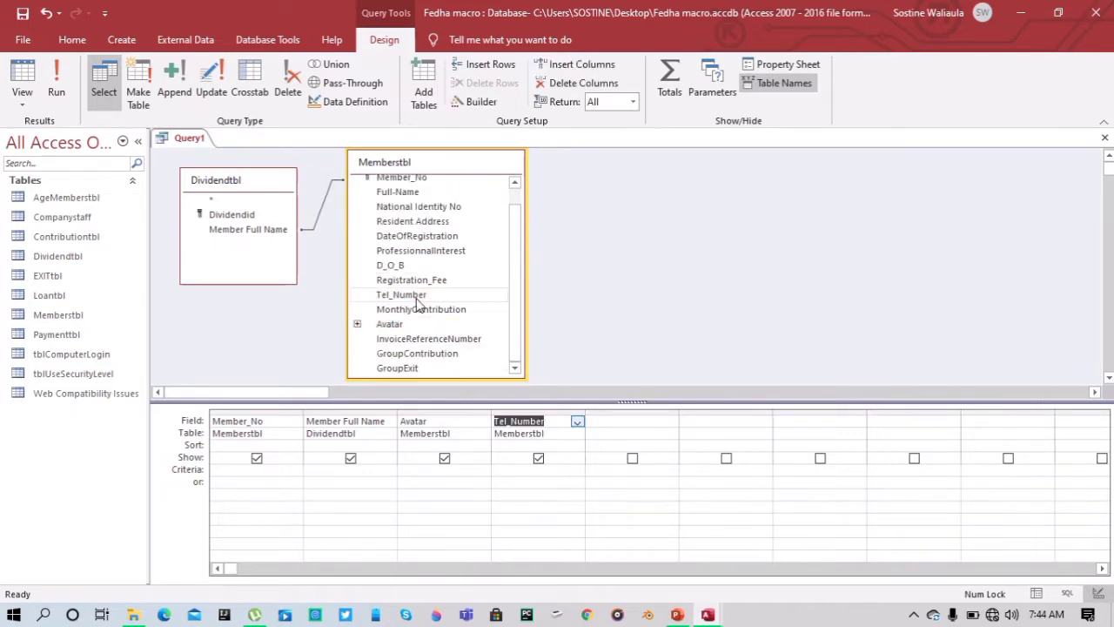
double_click(416, 207)
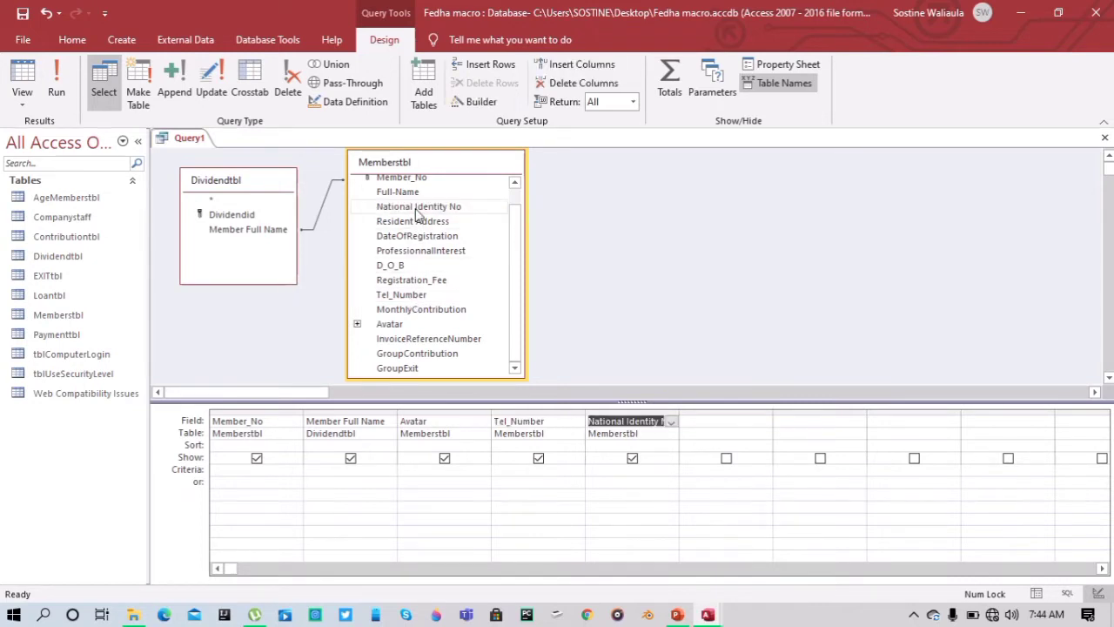
double_click(425, 222)
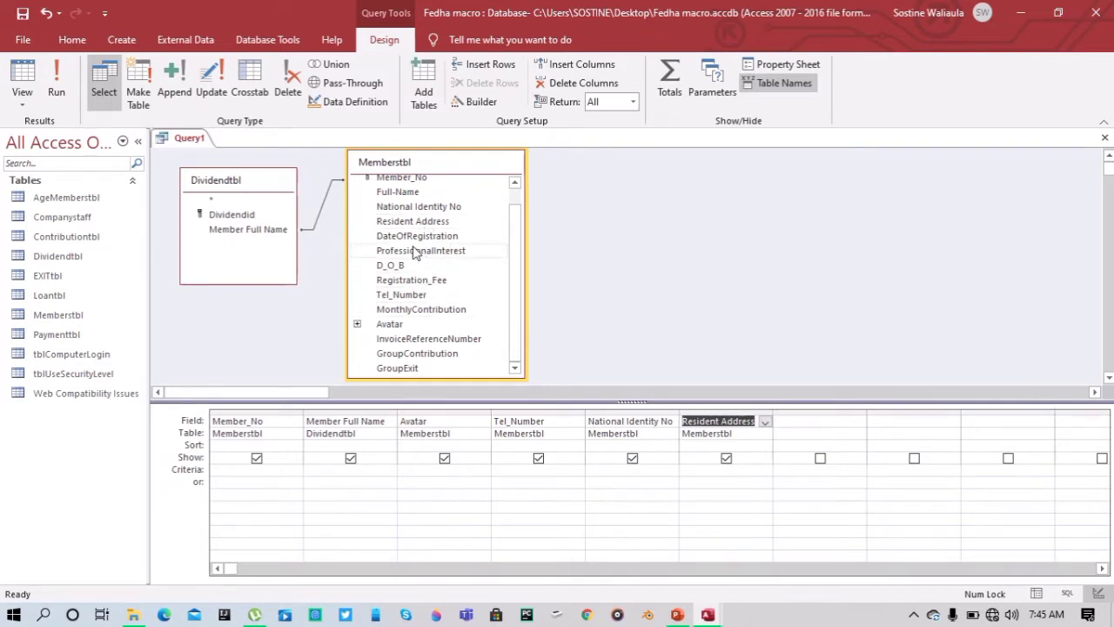
double_click(432, 236)
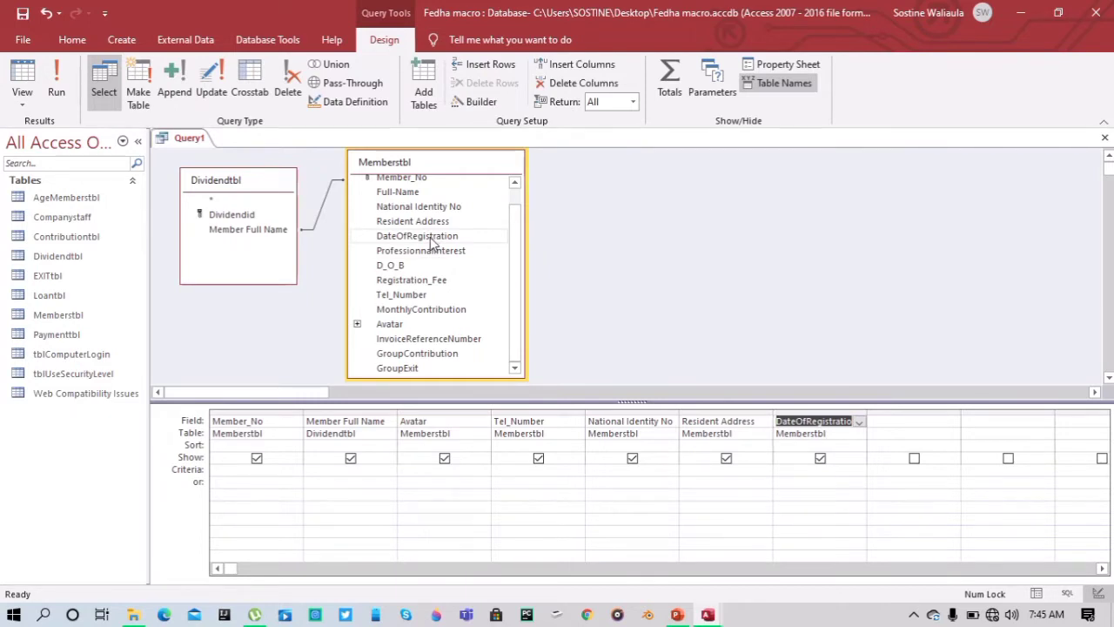
Add a calculated field YEAR: Year([DateOfRegistration]) in the first empty query column, using the Zoom editor
click(885, 422)
key(Caps_Lock)
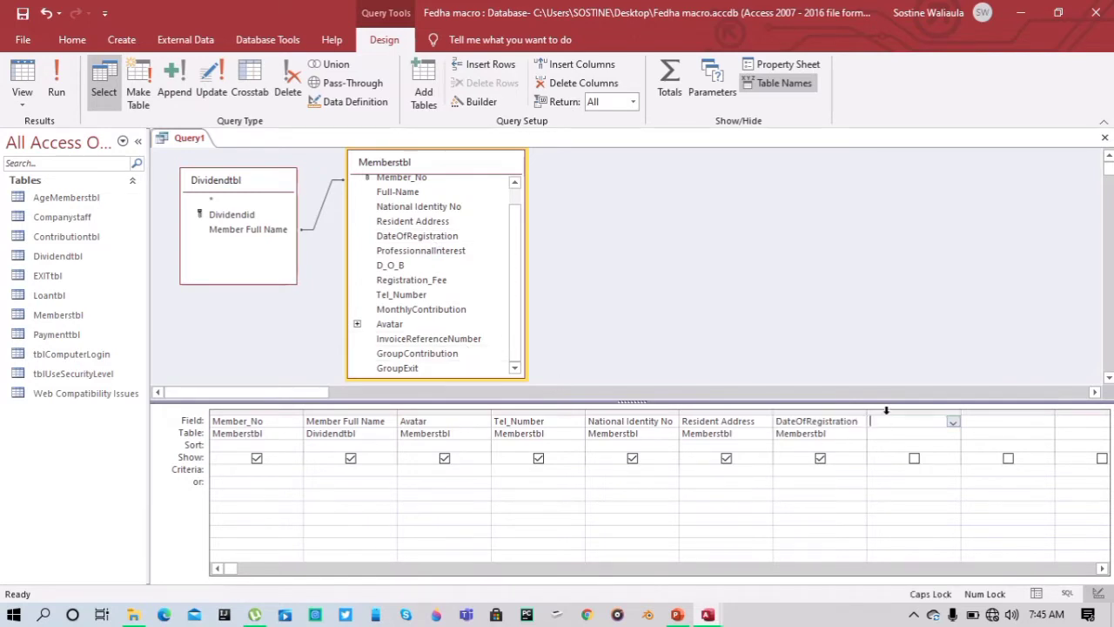
text(YEAR:)
right_click(914, 424)
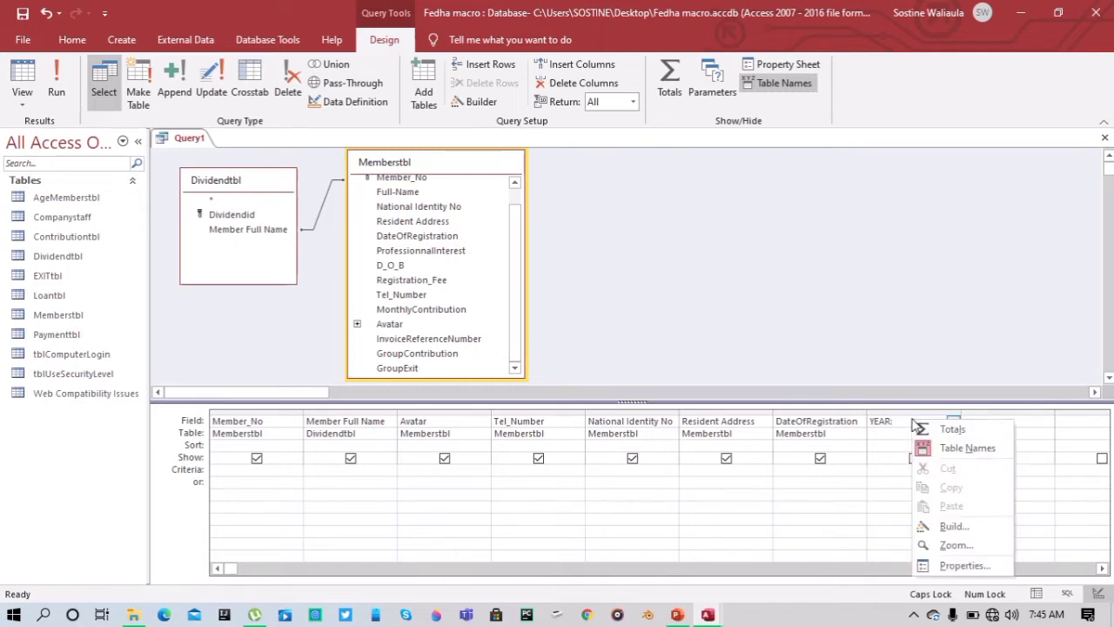
click(963, 546)
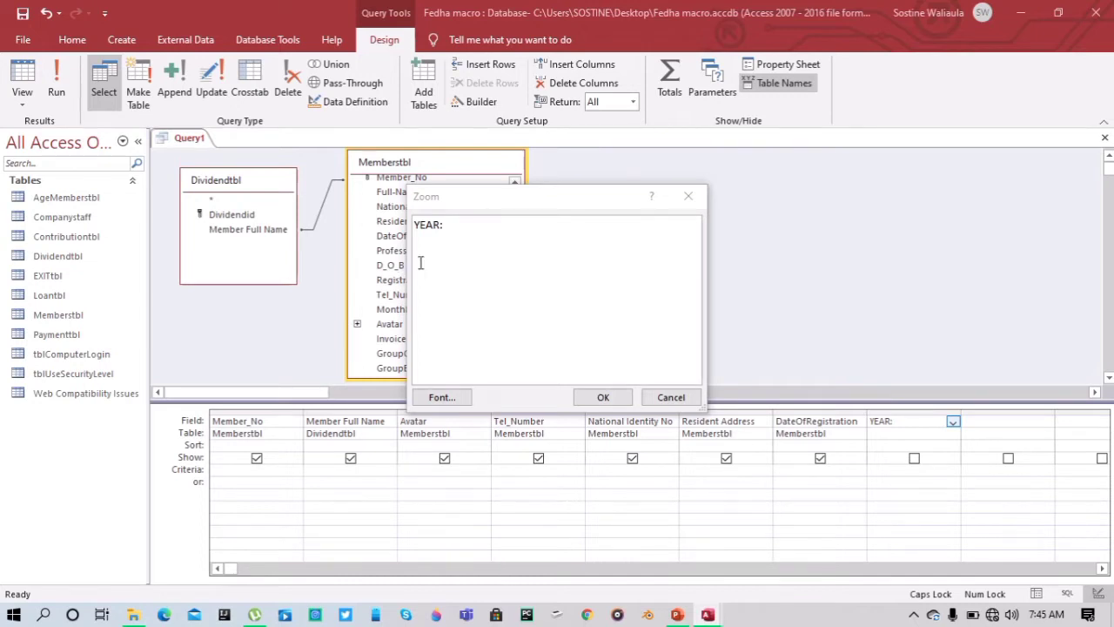
click(455, 225)
click(455, 226)
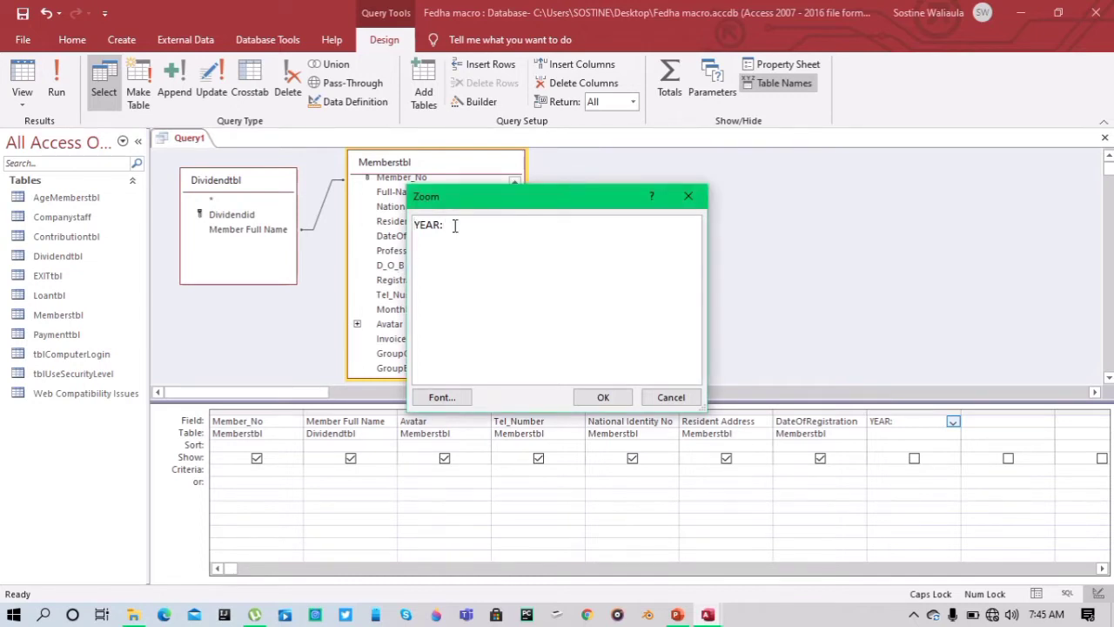
key(Caps_Lock)
text(Year([DateO)
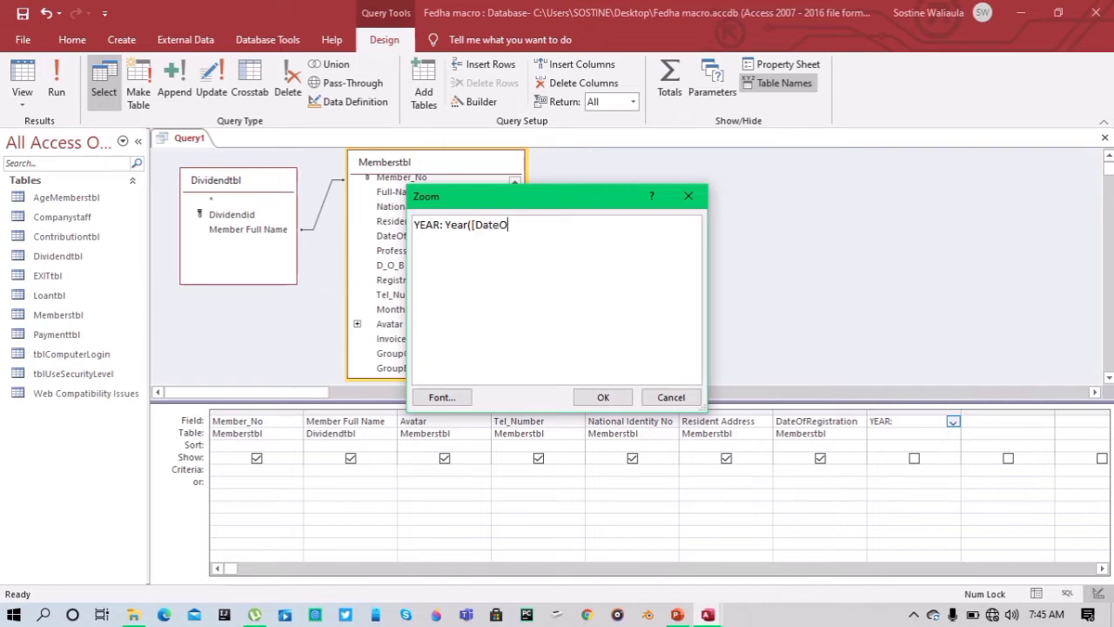
text(fRegistration)
text(]))
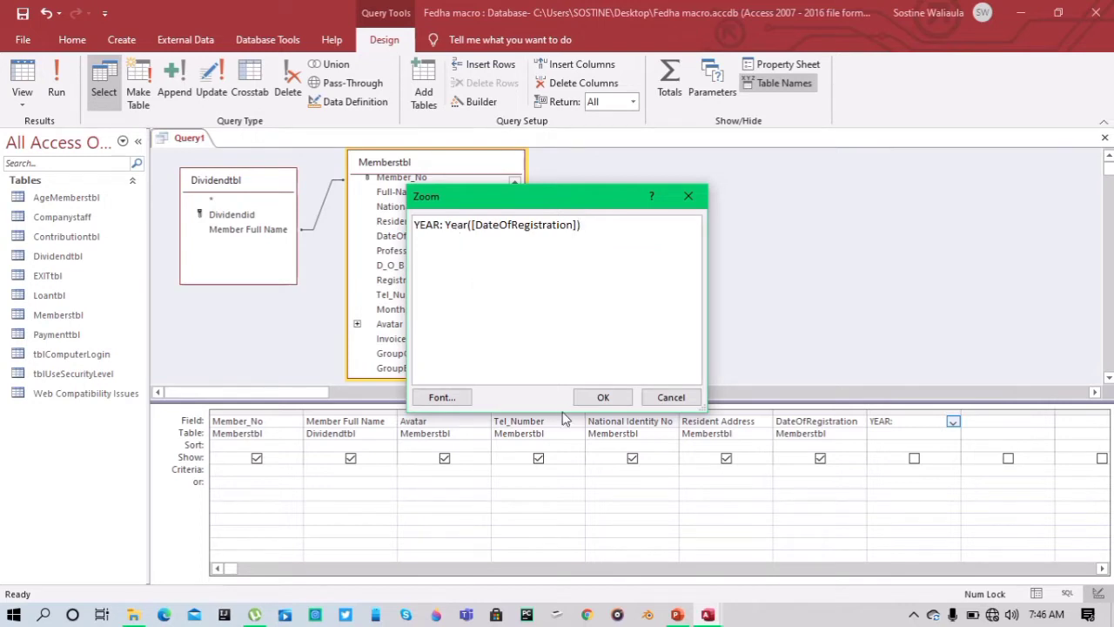
click(600, 398)
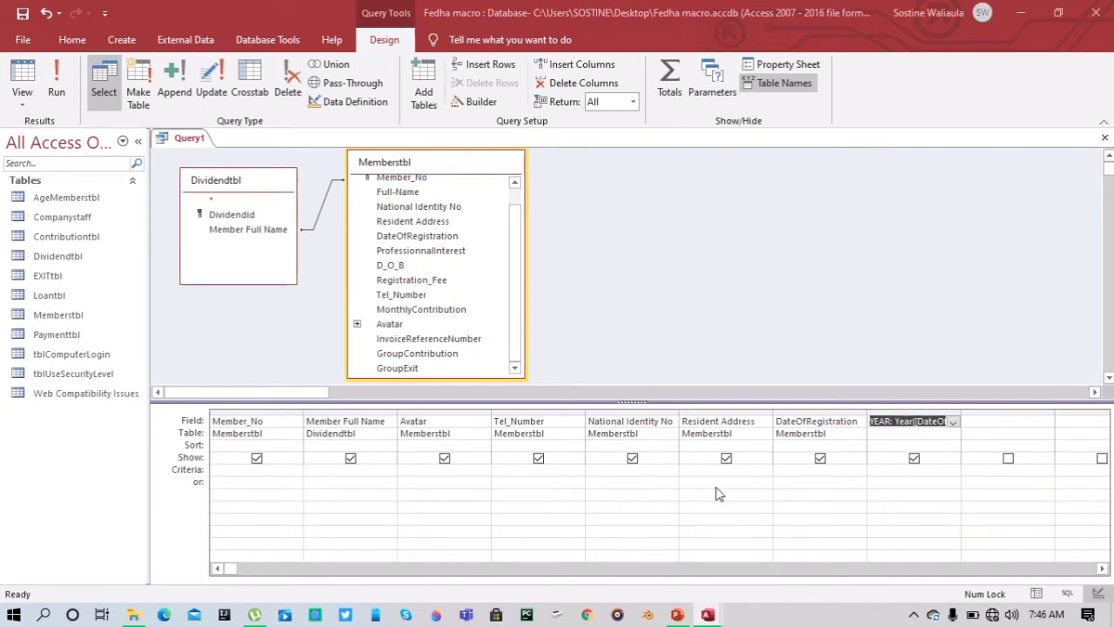
Set the Member_No criterion to [Forms]![AnnualDivendfrm]![Member Full Name], using the Zoom editor
click(218, 469)
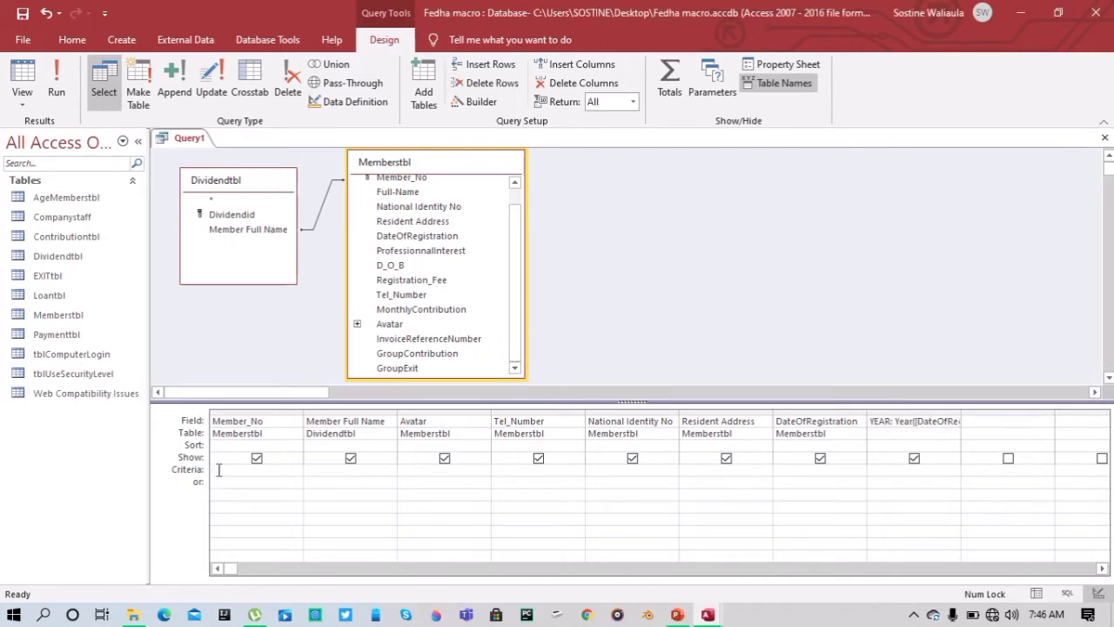
right_click(218, 469)
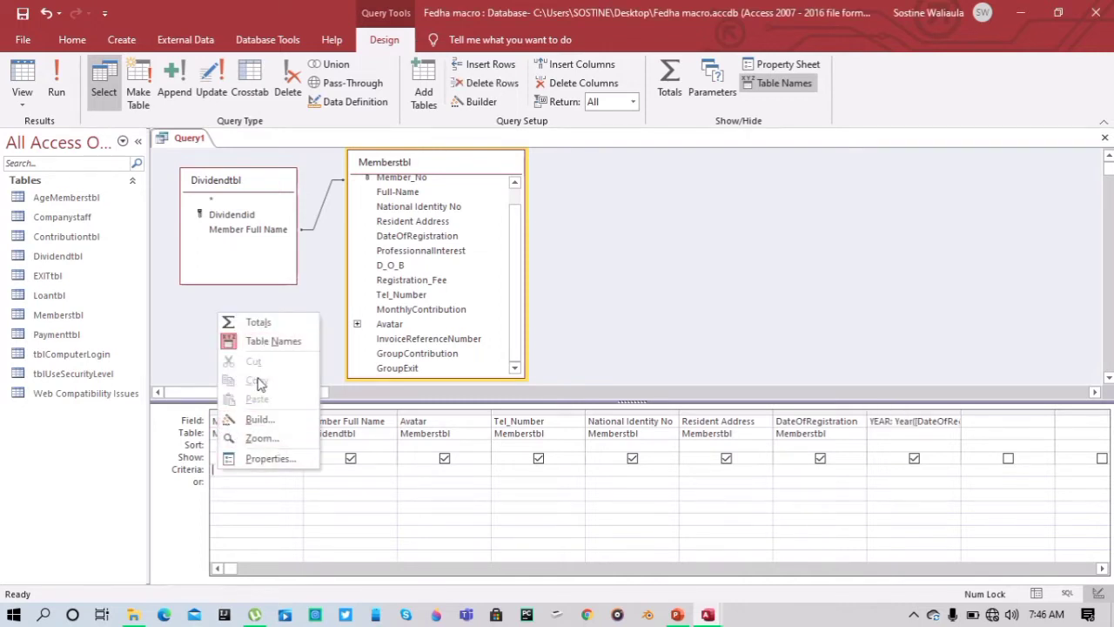
click(260, 439)
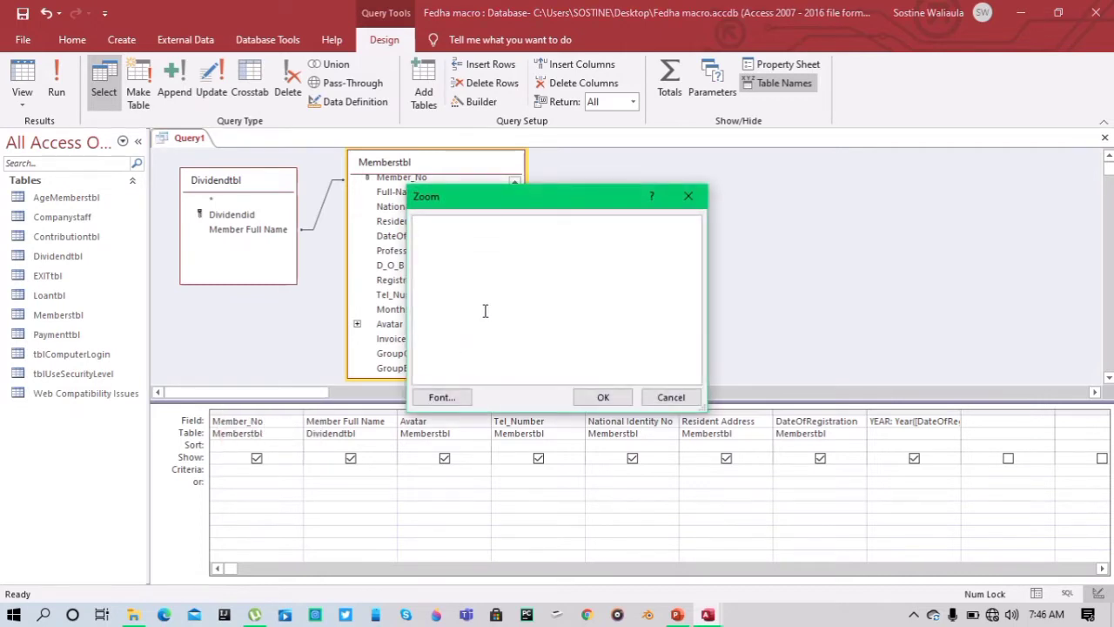
text([Forms]!)
text([Annual)
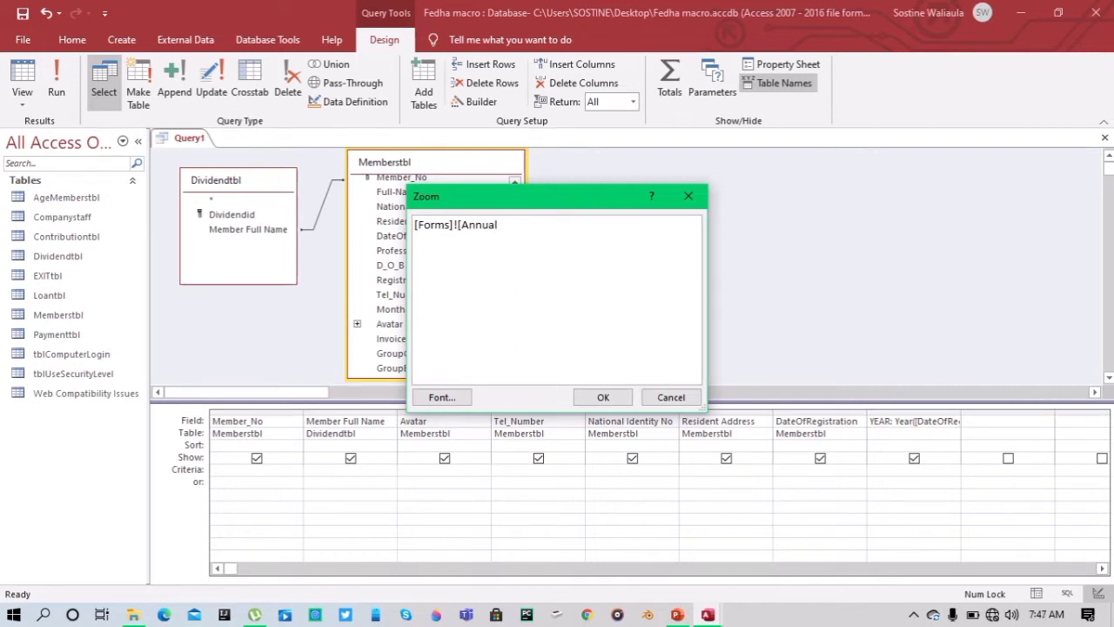
text(Divendfrm]![Member)
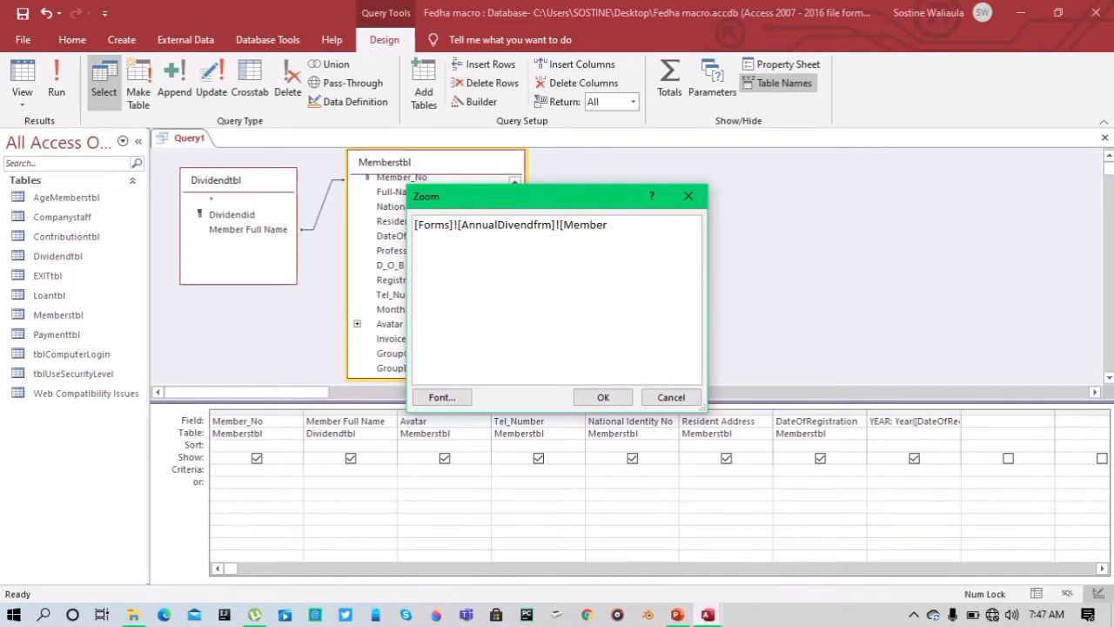
text( Full Name])
click(602, 397)
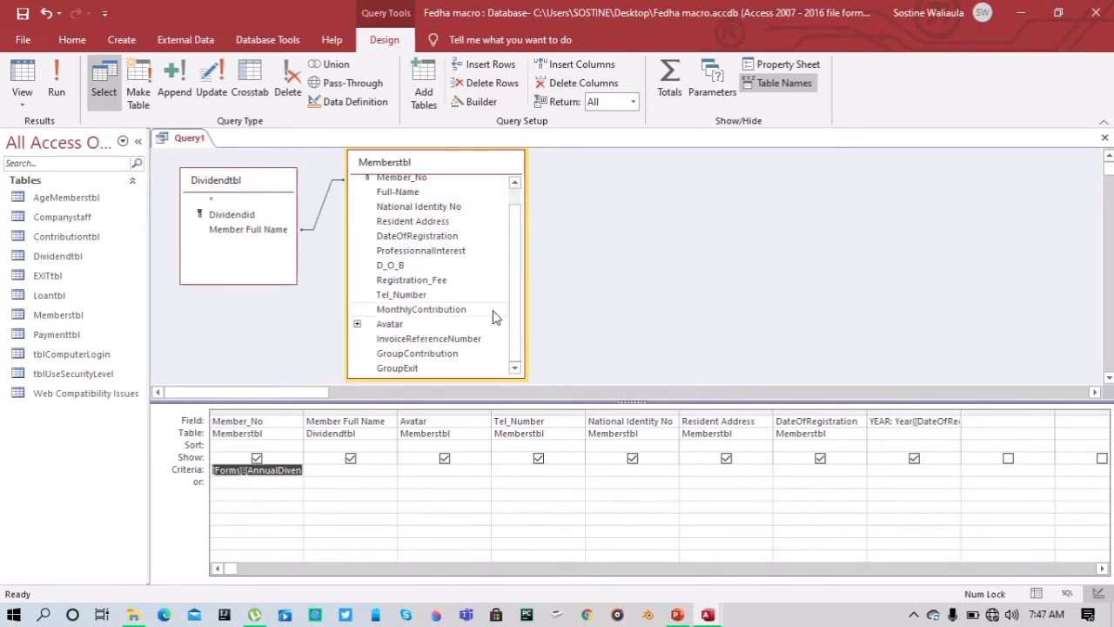
Save the query as AnnualDividendqry and close it
key(ctrl+s)
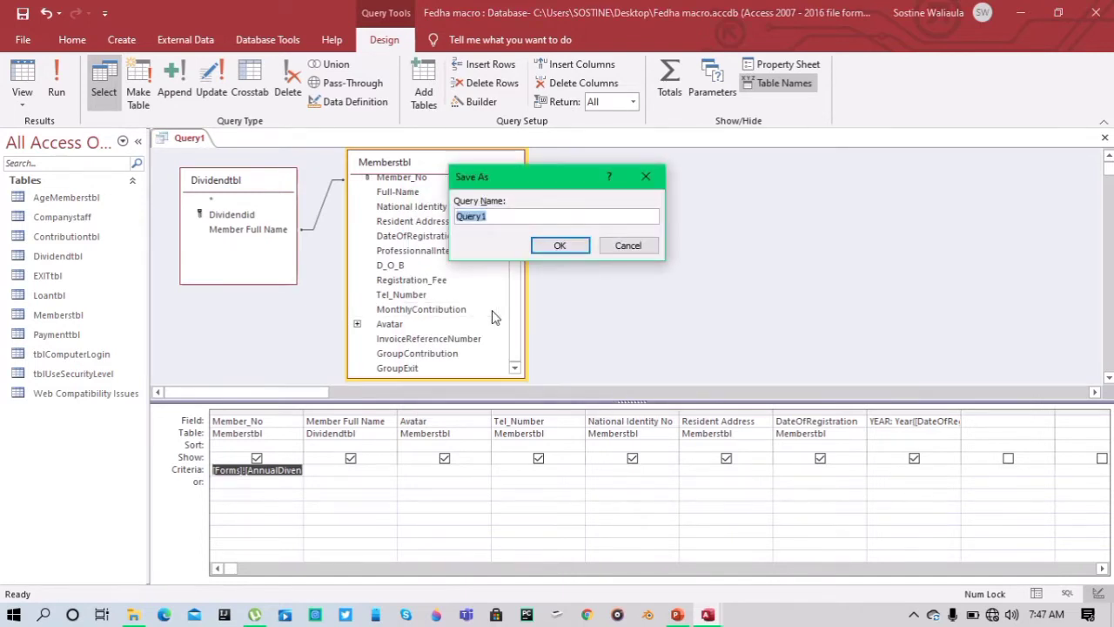
text(AnnualDividendqry)
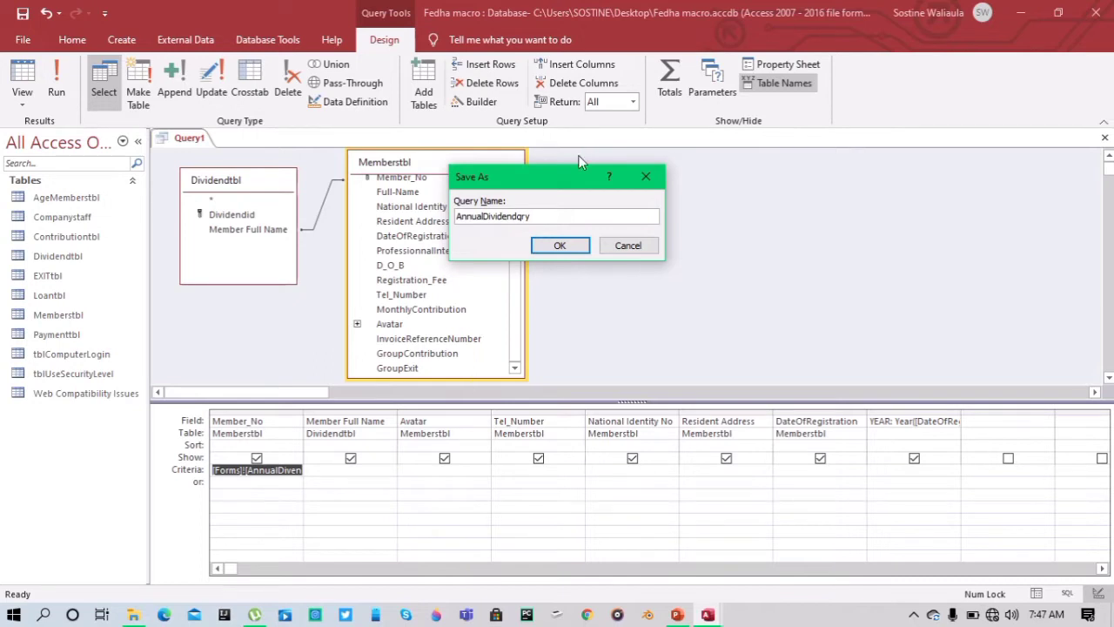
click(562, 244)
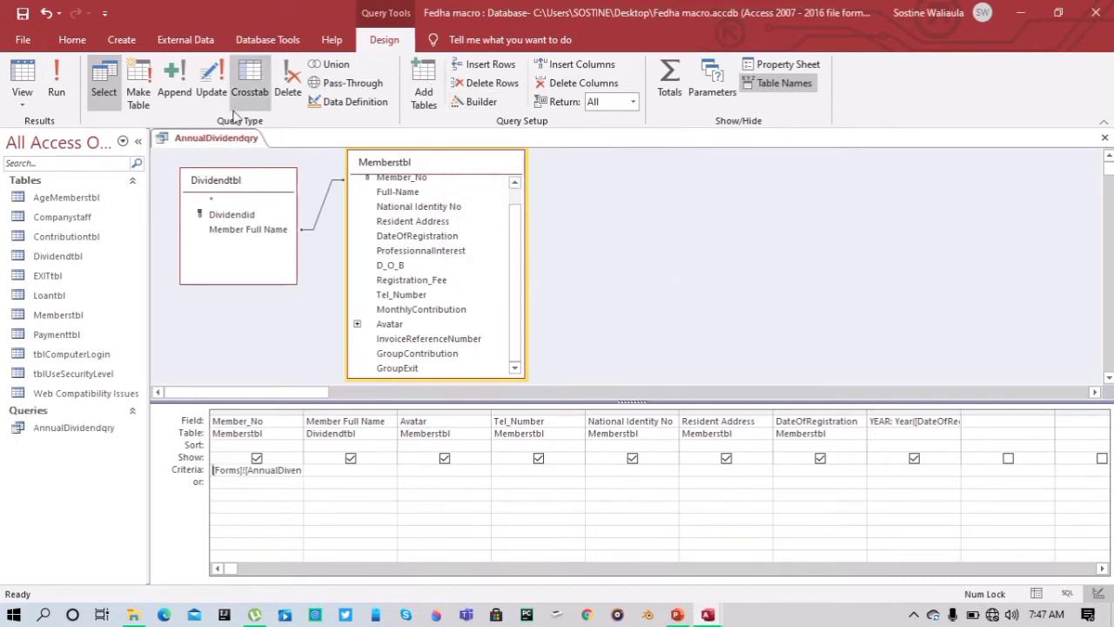
right_click(220, 137)
click(234, 165)
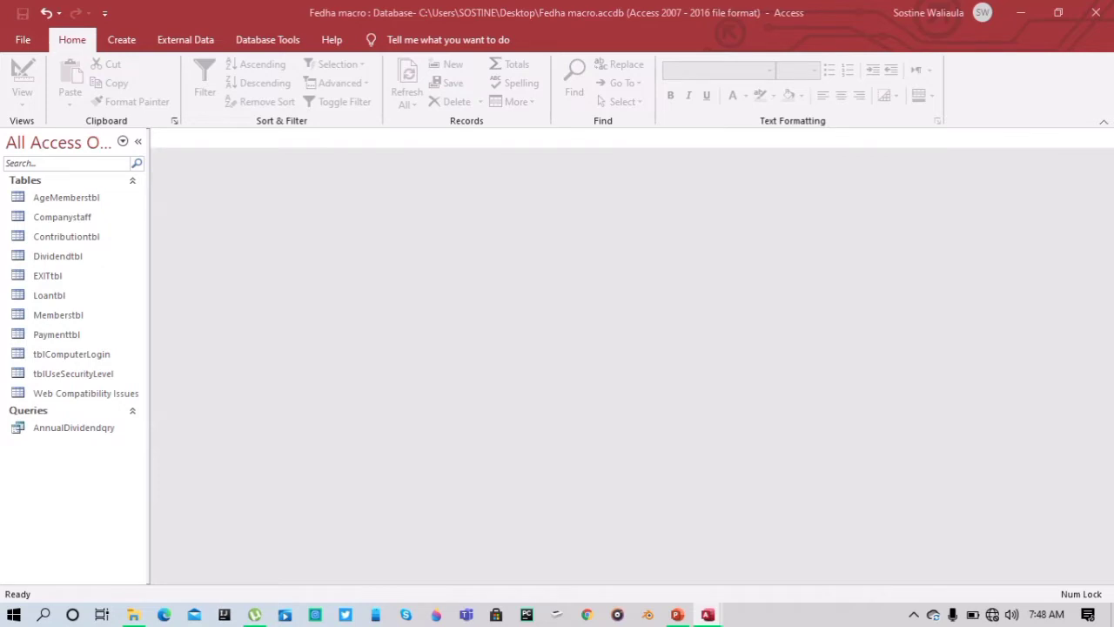
Create a new query in design view with the tables Contributiontbl and Memberstbl
click(122, 40)
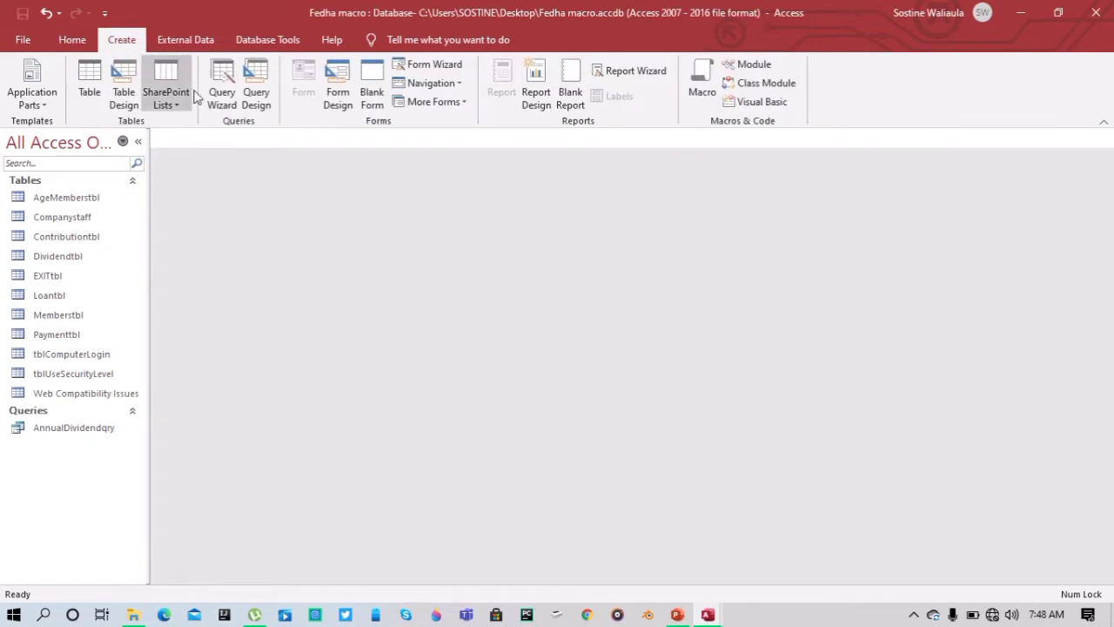
click(255, 91)
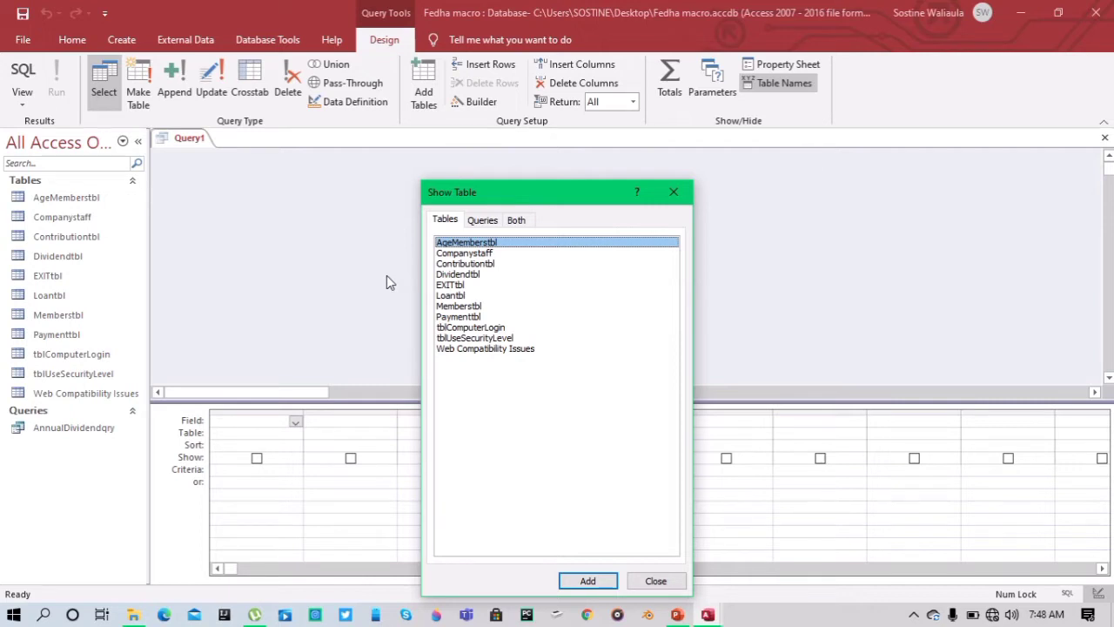
click(469, 264)
click(570, 580)
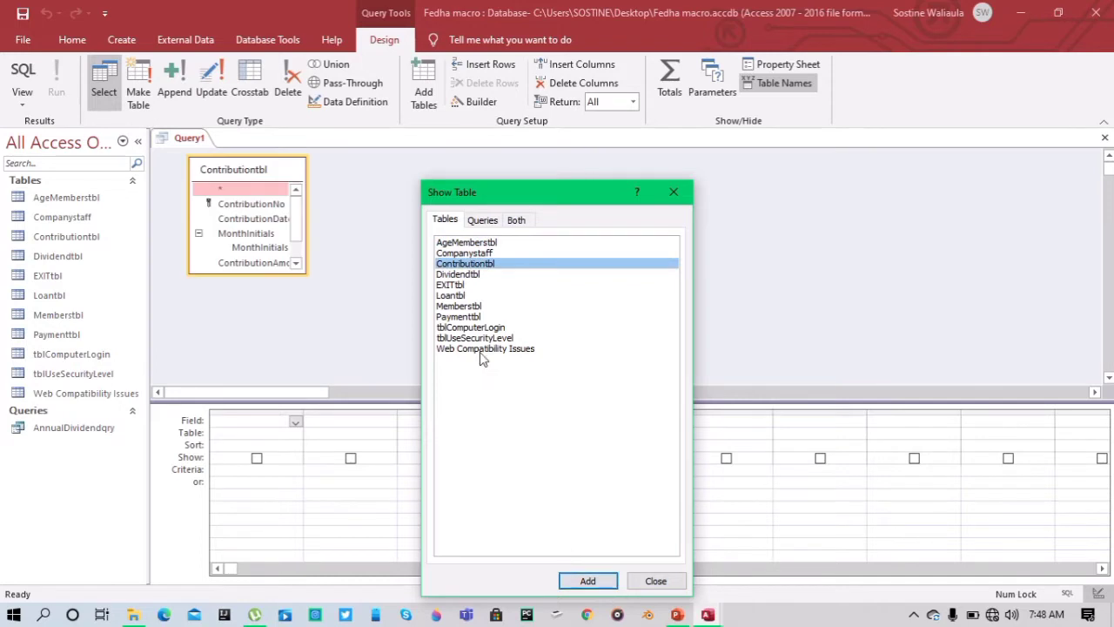
click(472, 307)
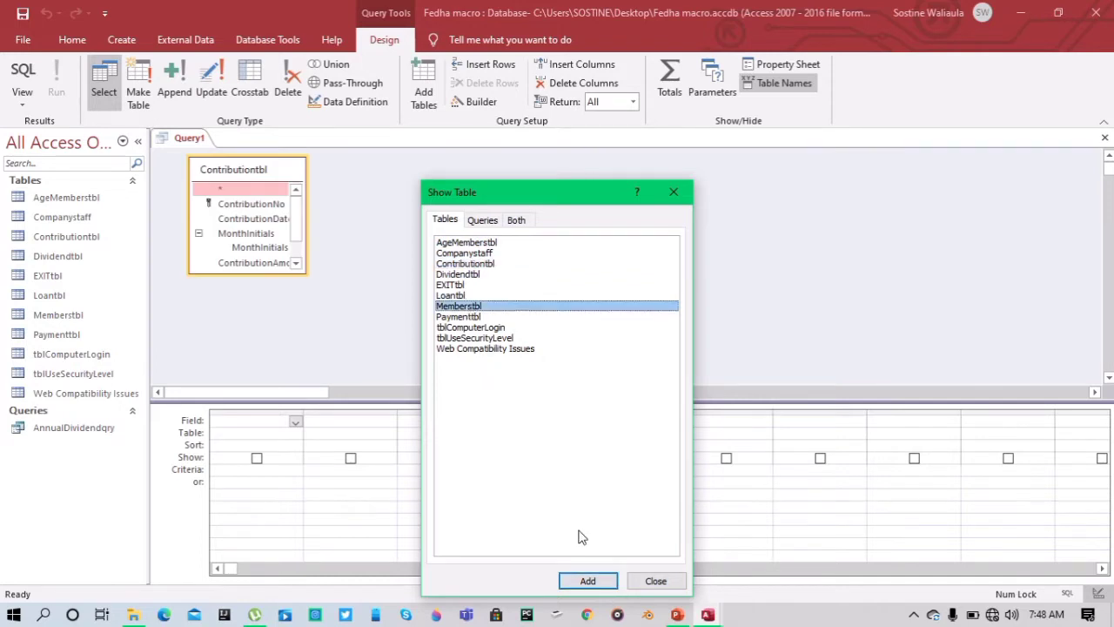
click(585, 580)
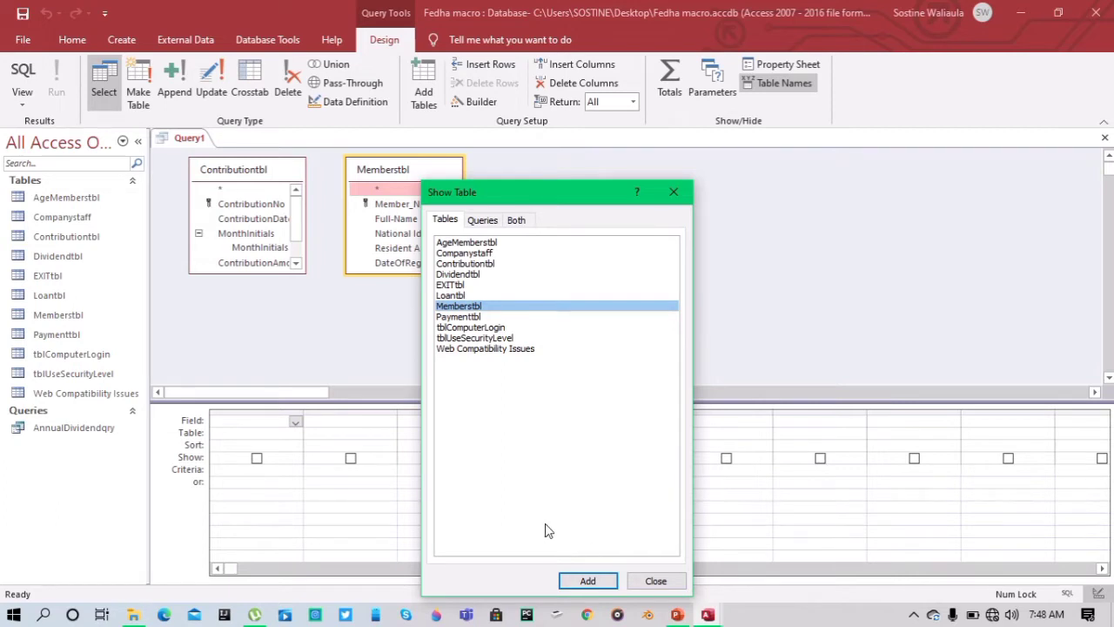
click(653, 580)
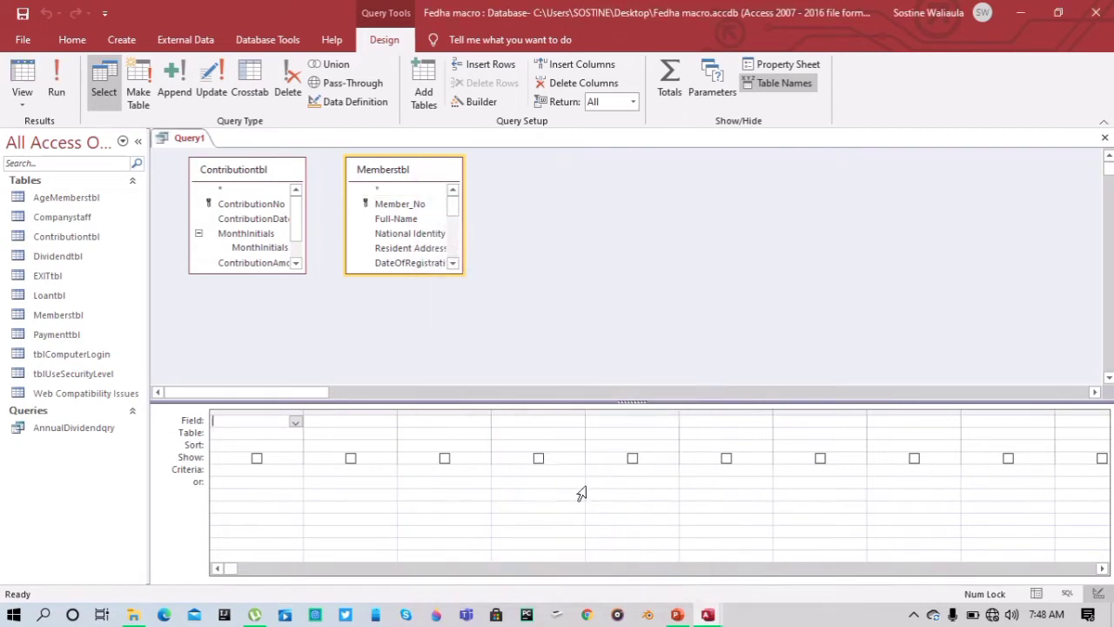
Enlarge the Memberstbl and Contributiontbl field lists and collapse the MonthInitials subfields
drag(385, 273, 396, 367)
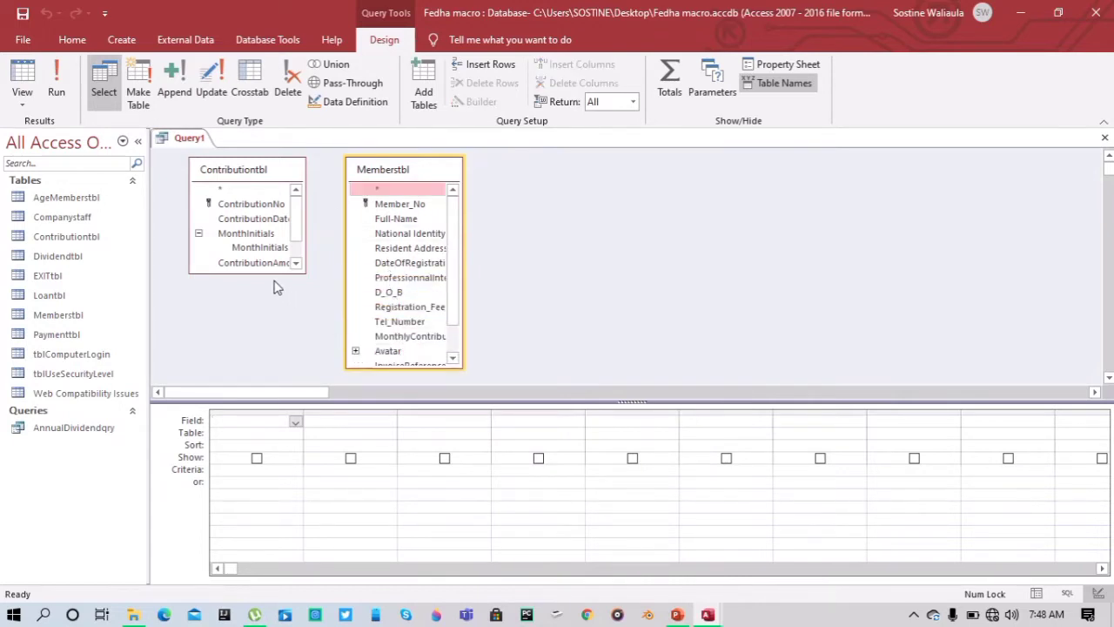
drag(272, 272, 261, 367)
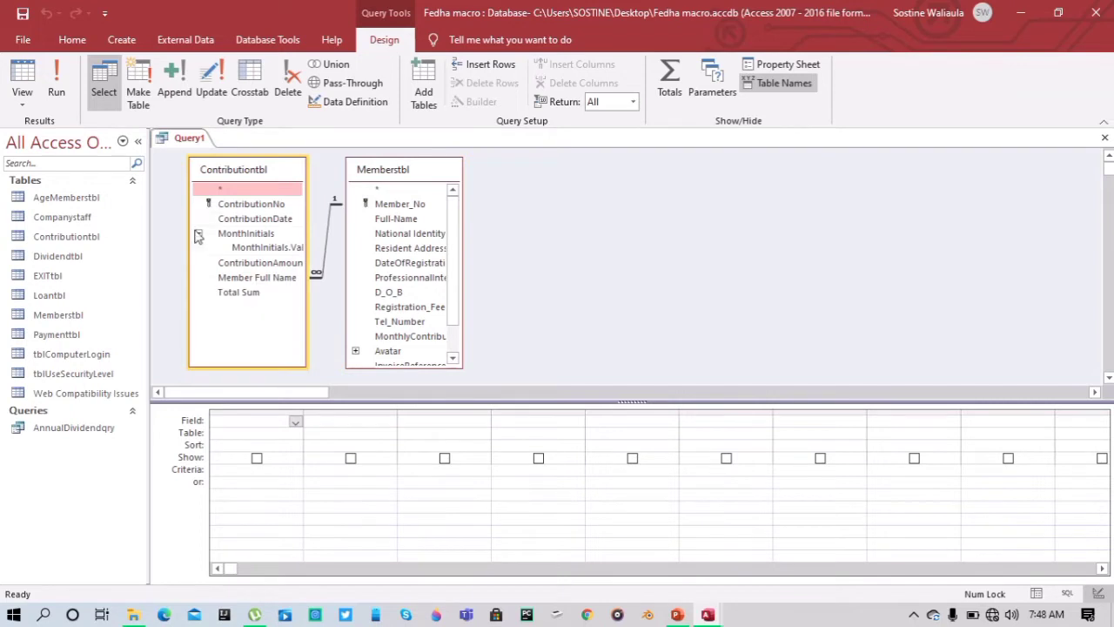
click(199, 234)
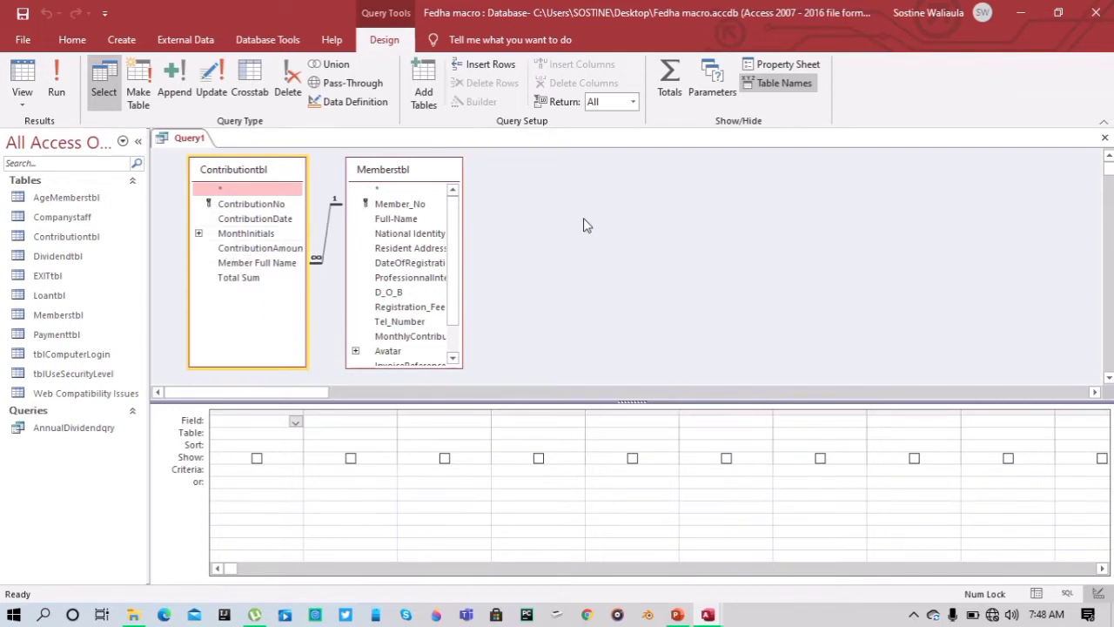
Add ContributionNo from Contributiontbl to the query grid
mouse_move(97, 11)
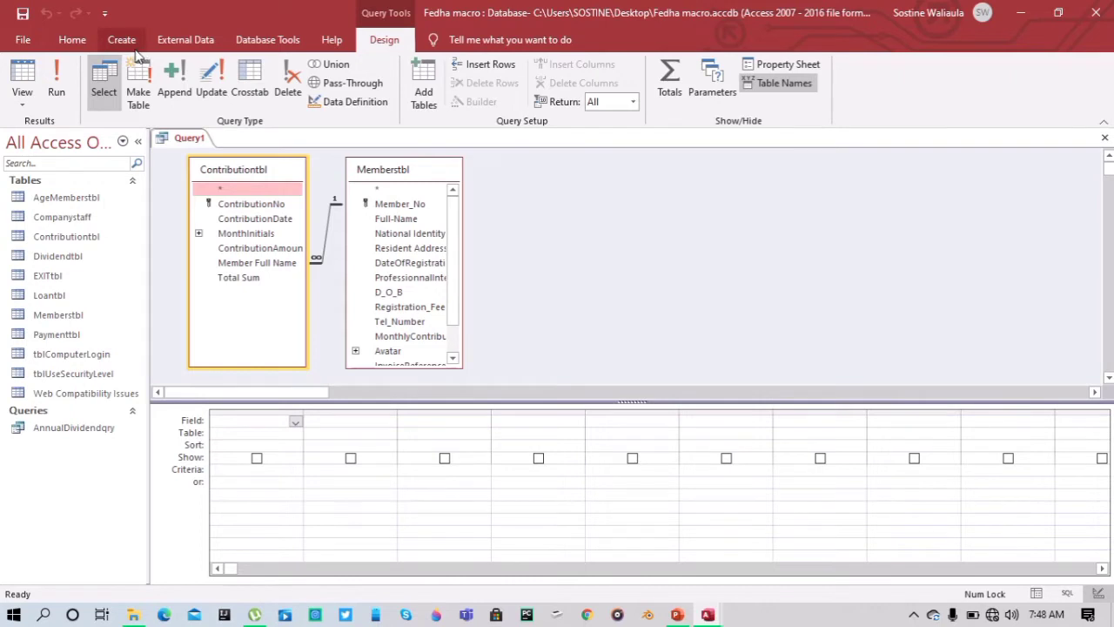
click(272, 206)
double_click(272, 206)
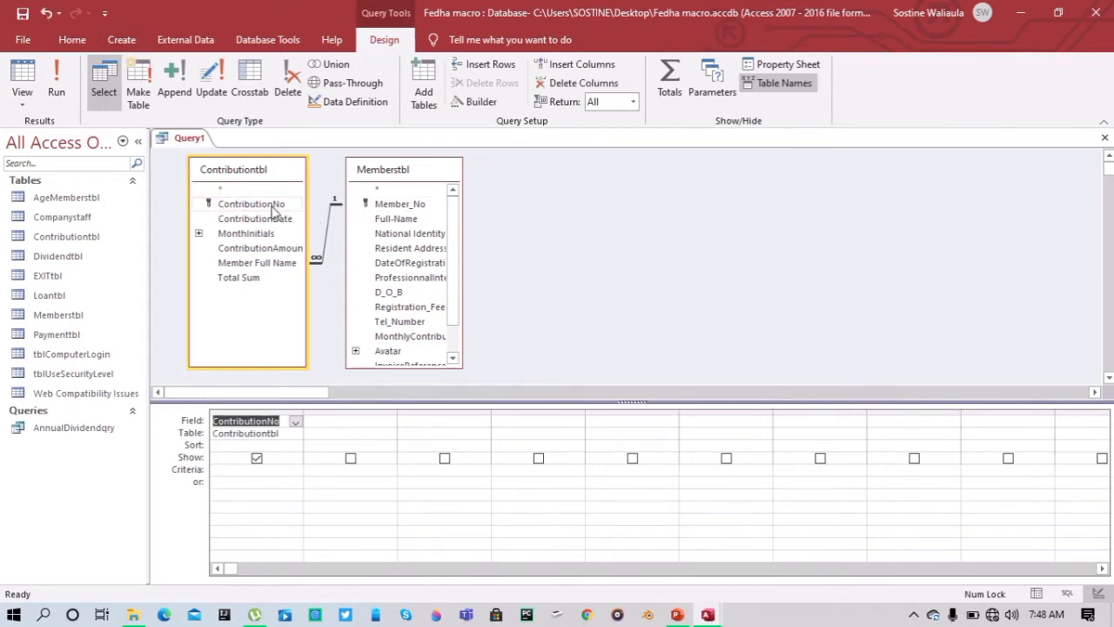
Replace the existing join between the tables with a new one from Member_No in Memberstbl to Member Full Name in Contributiontbl
click(390, 205)
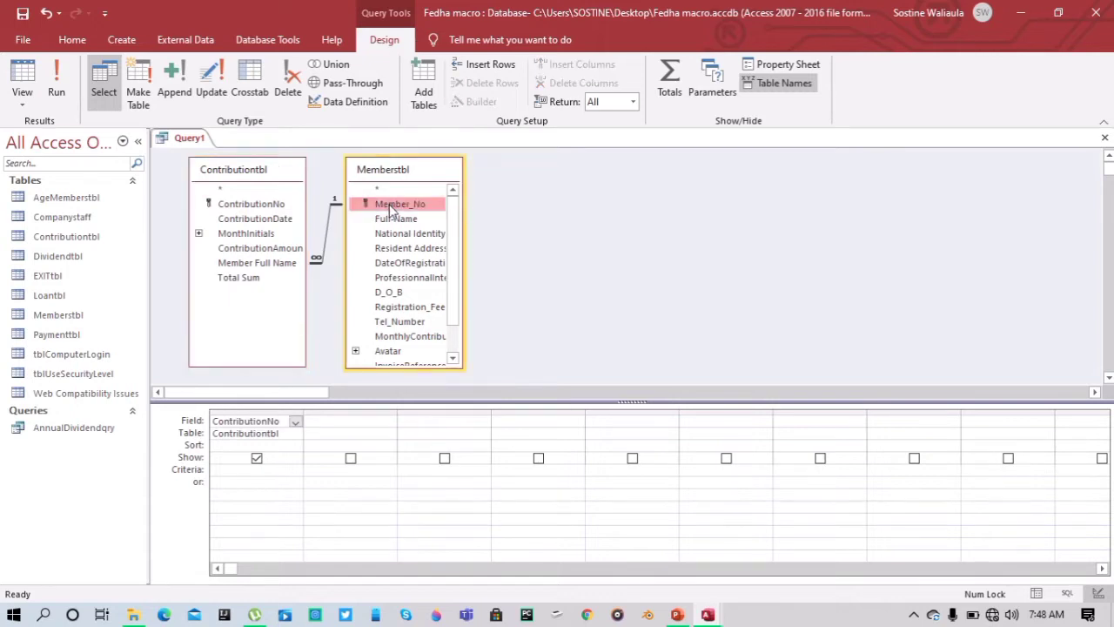
click(328, 245)
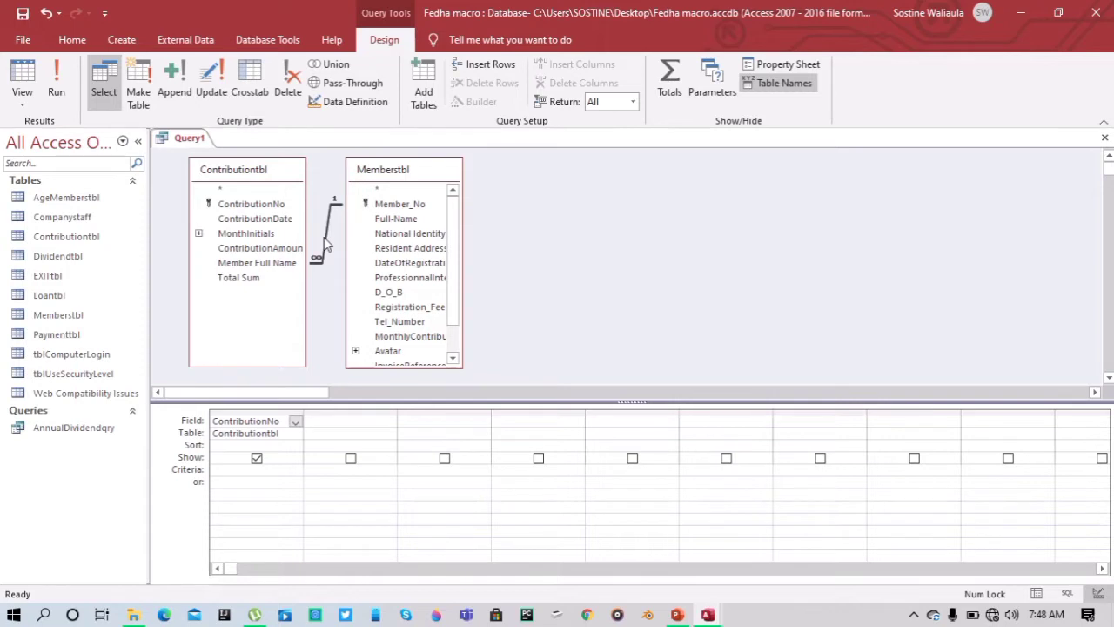
key(Delete)
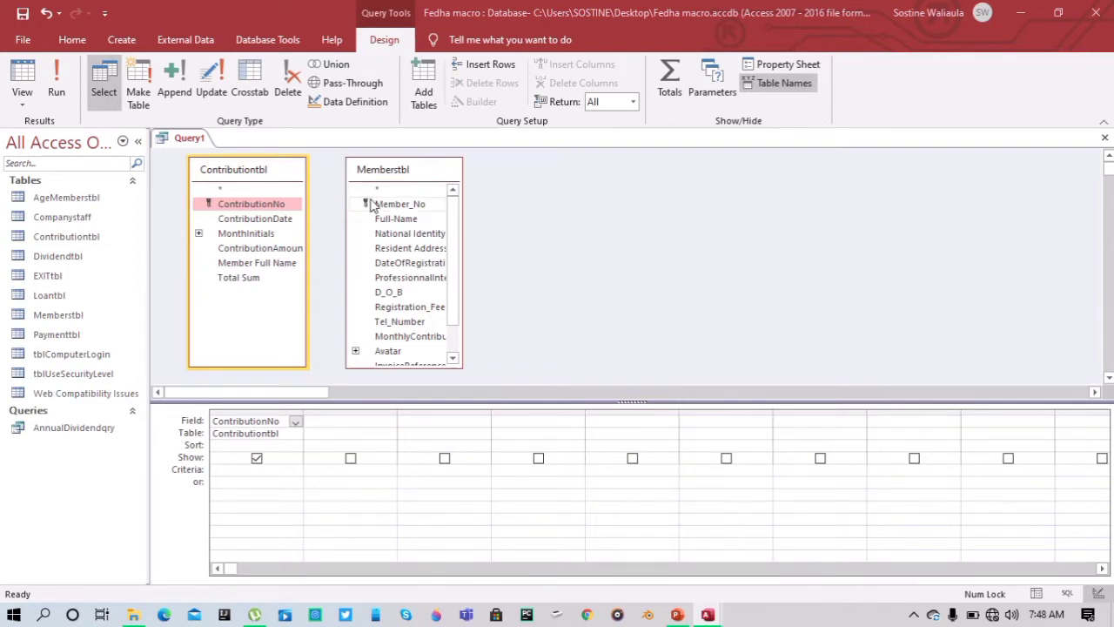
drag(370, 204, 283, 270)
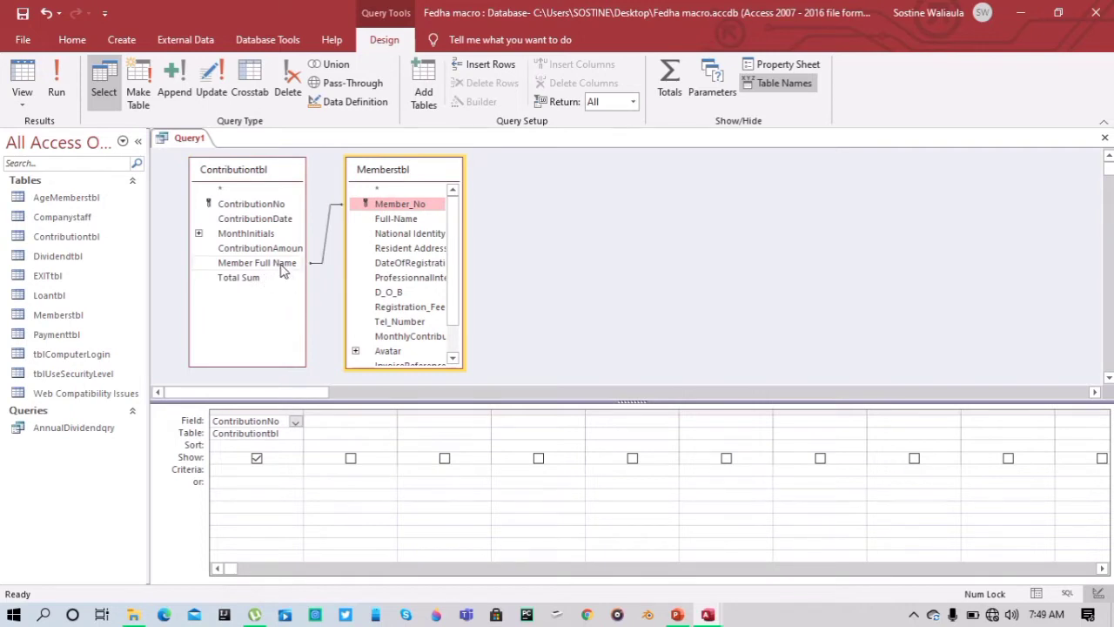
Add Member_No from Memberstbl and Member Full Name from Contributiontbl to the query grid
click(405, 207)
double_click(404, 207)
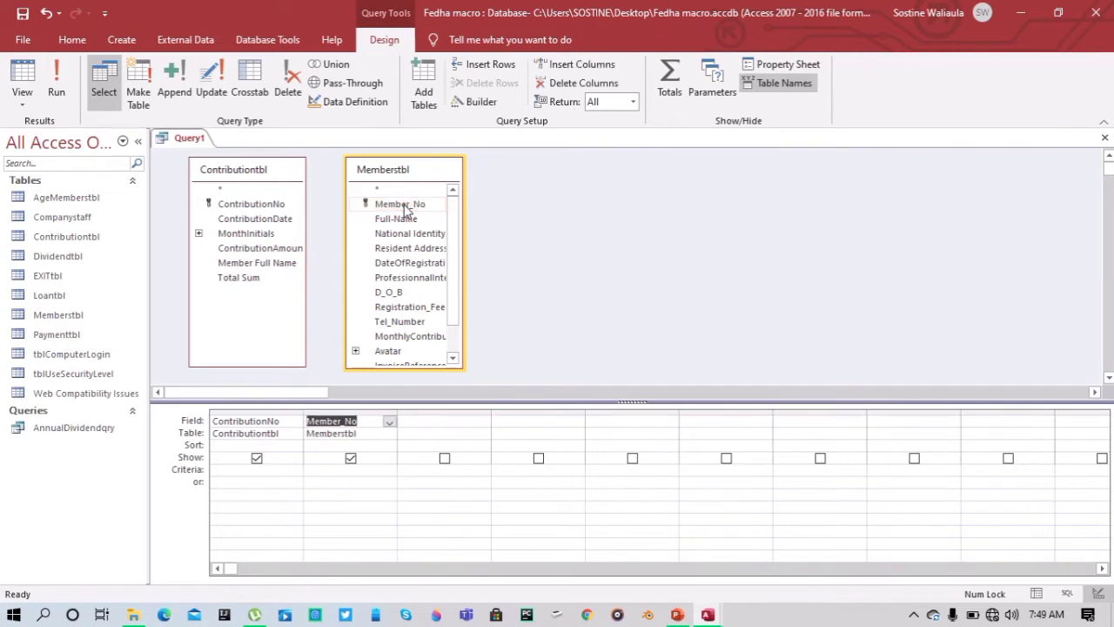
double_click(283, 263)
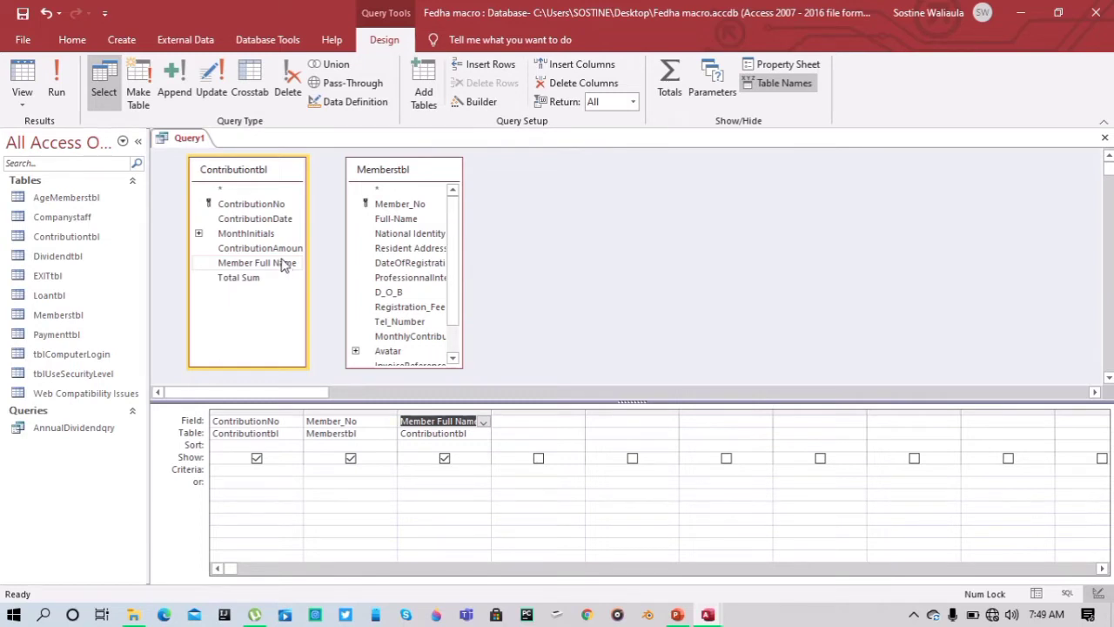
Add National Identity No, Resident Address, DateOfRegistration, ProfessionnalInterest and D_O_B from Memberstbl to the query grid
double_click(396, 235)
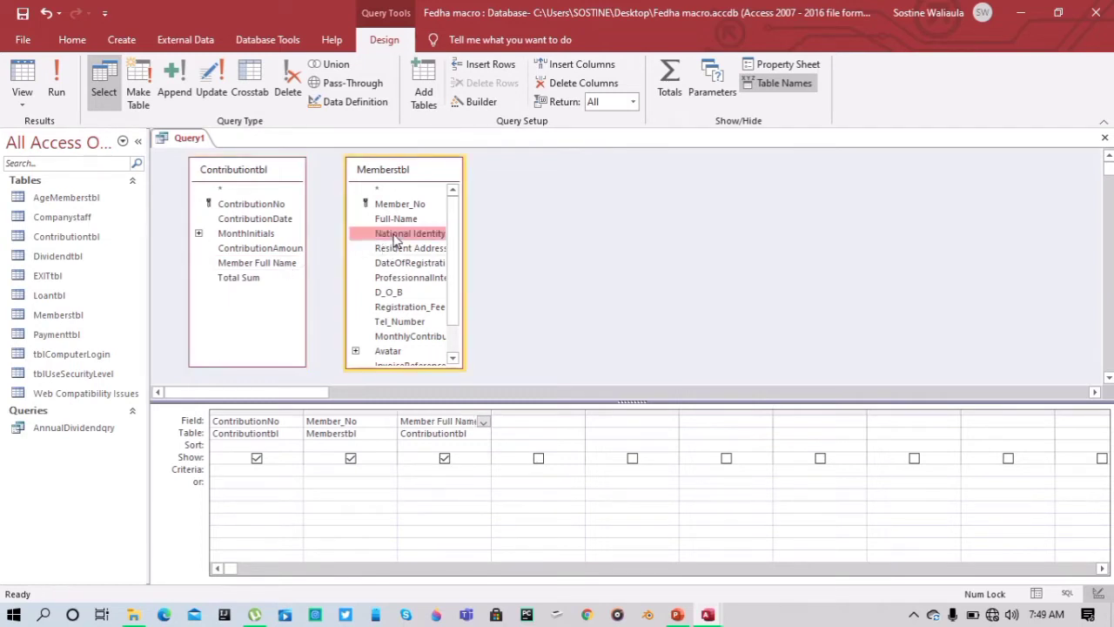
double_click(401, 250)
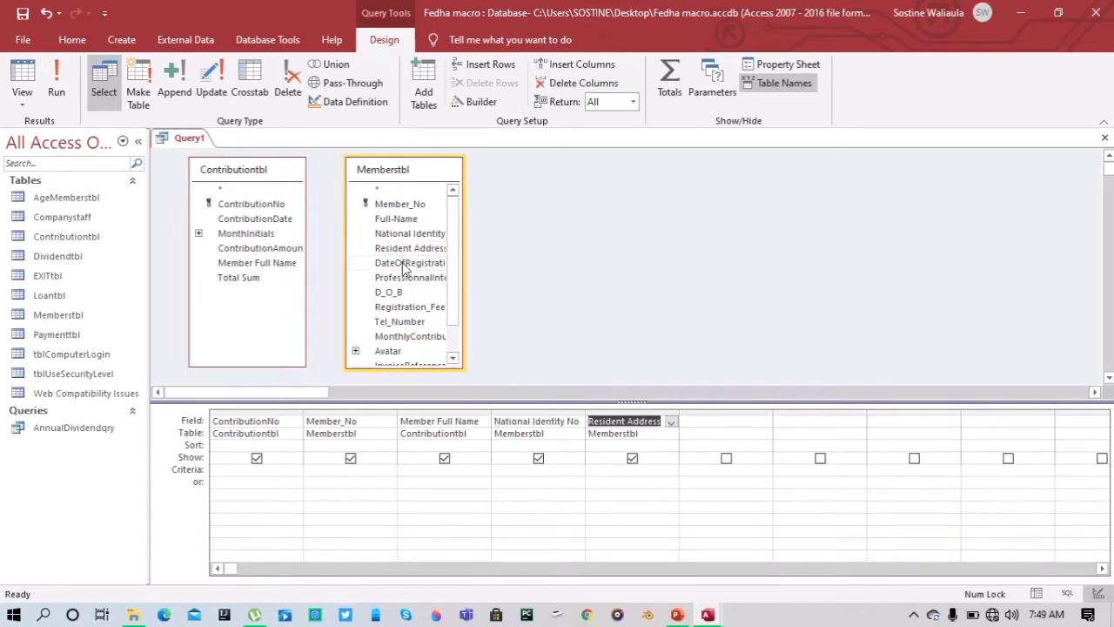
double_click(402, 264)
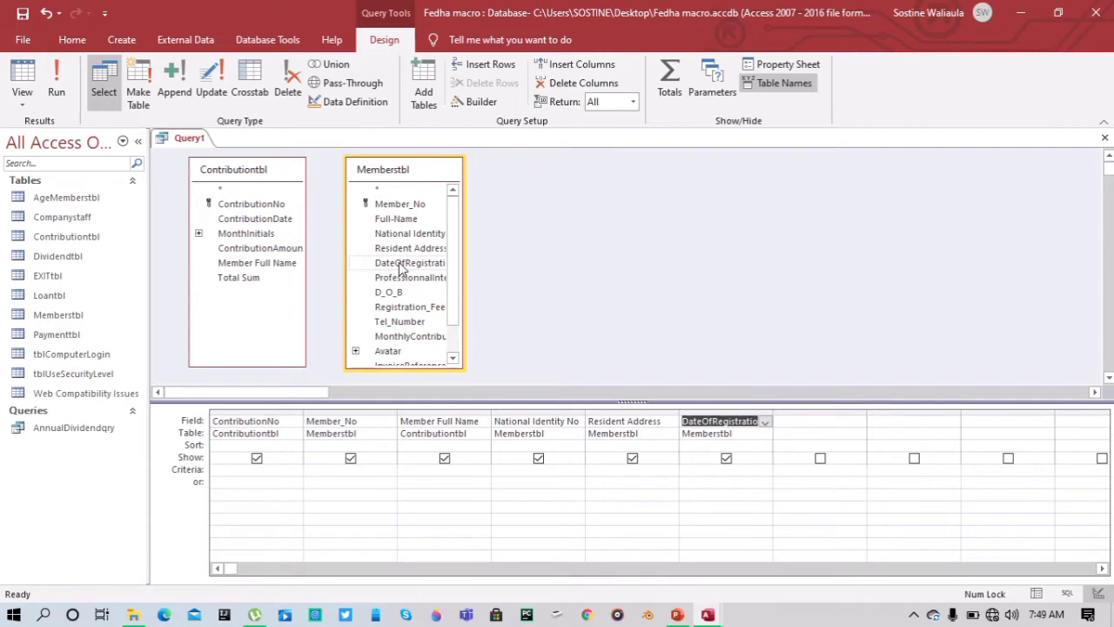
double_click(402, 282)
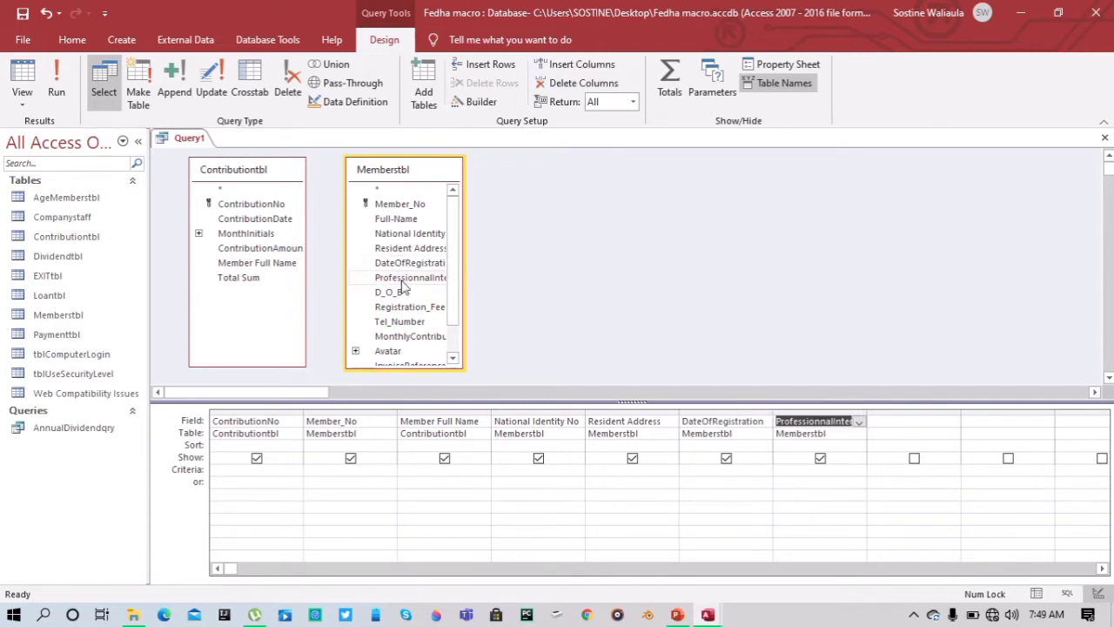
double_click(400, 293)
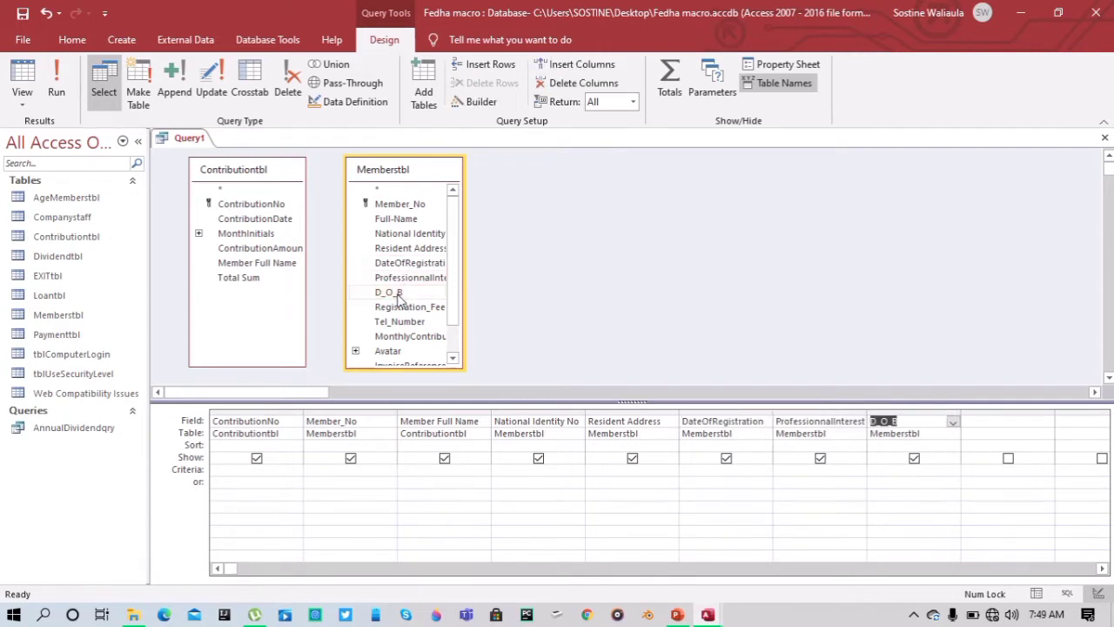
Add a calculated field after D_O_B in the query grid: MemberAge: DateDiff("yyyy",[D_O_B],Now())
click(980, 423)
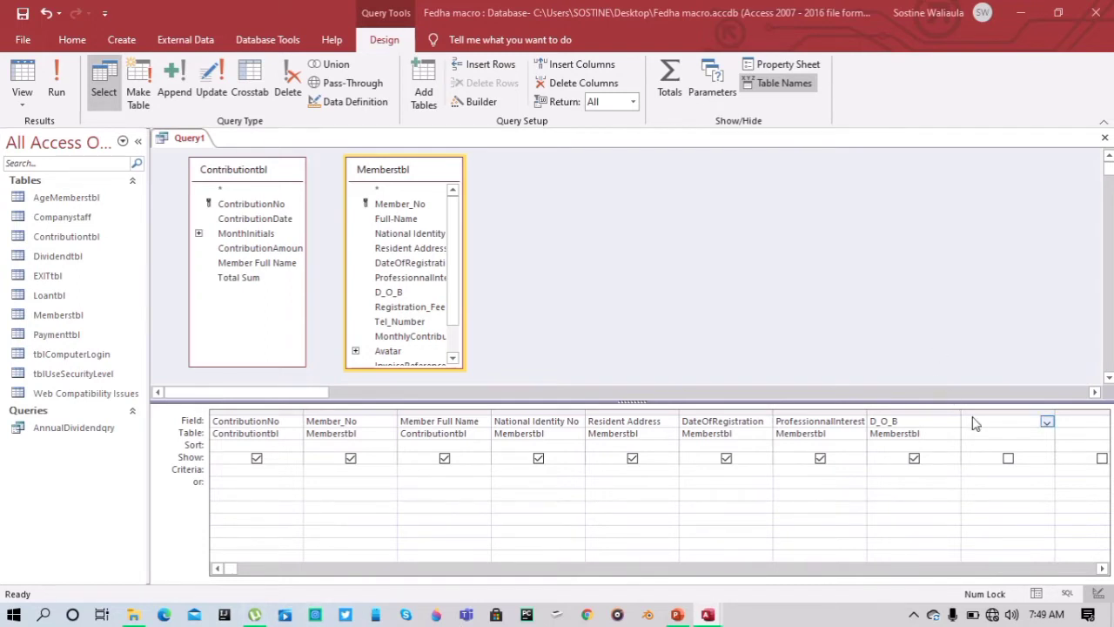
text(Member)
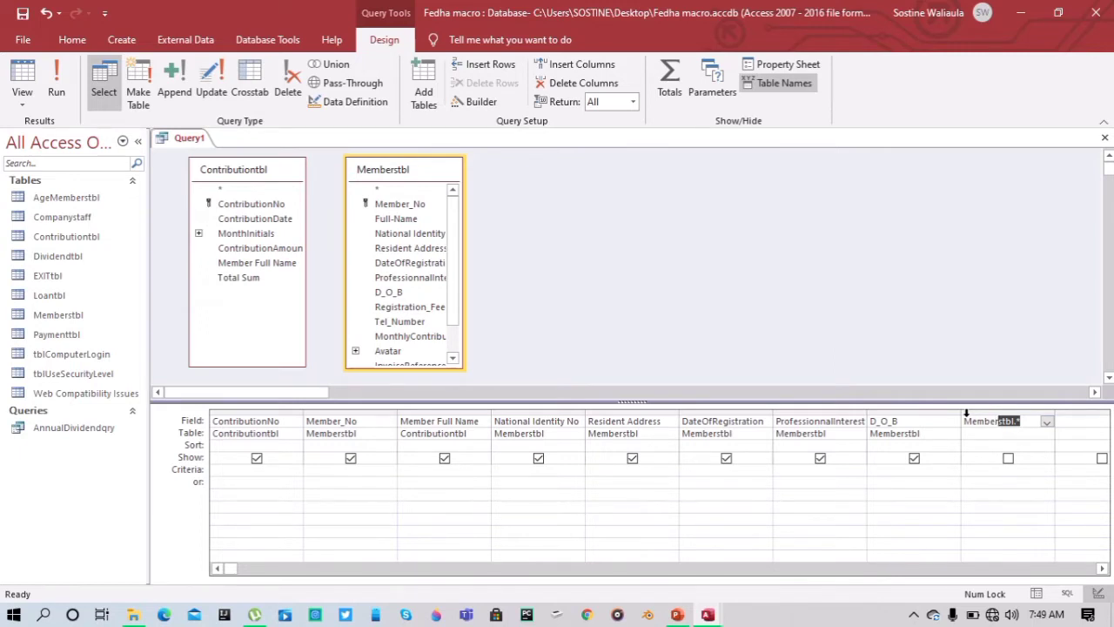
text(Age:)
right_click(1001, 426)
click(1034, 550)
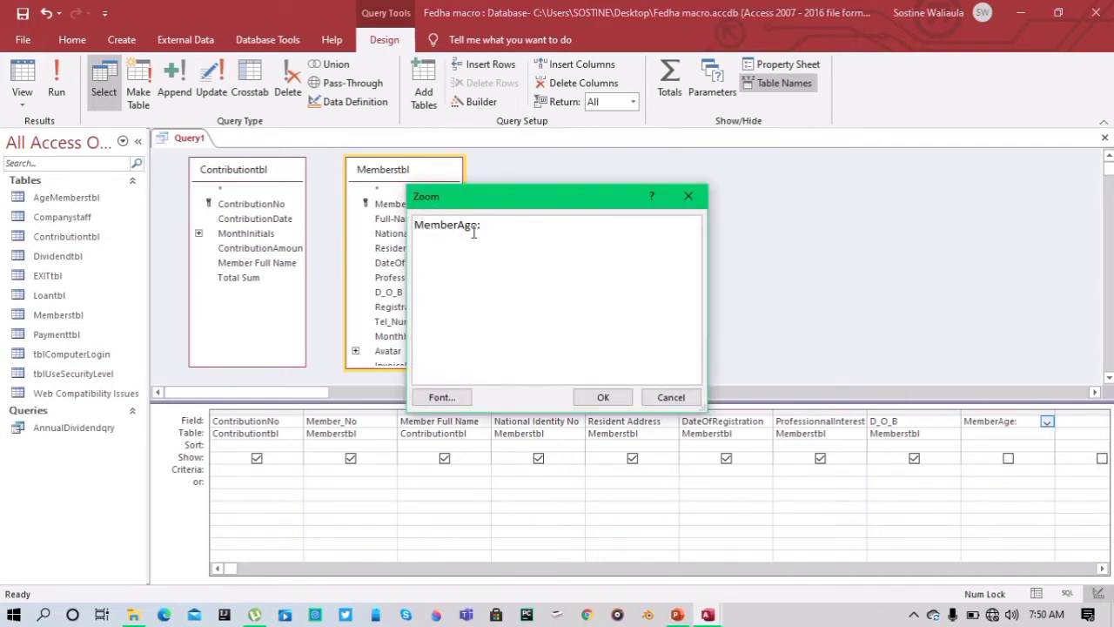
text(DateDiff("yyyy",)
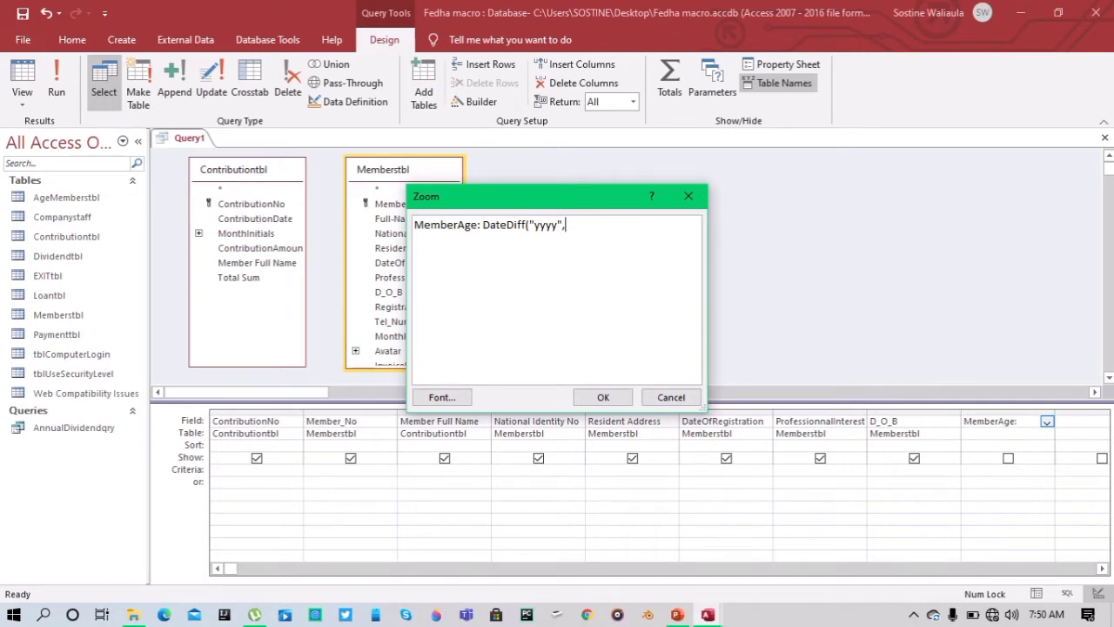
text([D_O_B],Now()))
drag(611, 225, 665, 230)
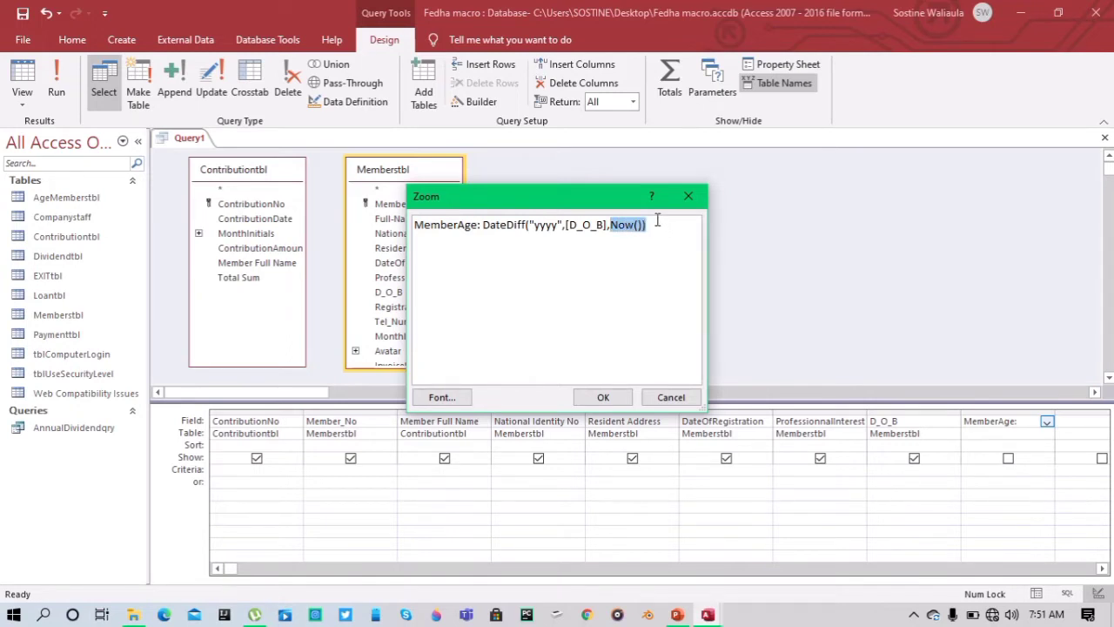
click(600, 397)
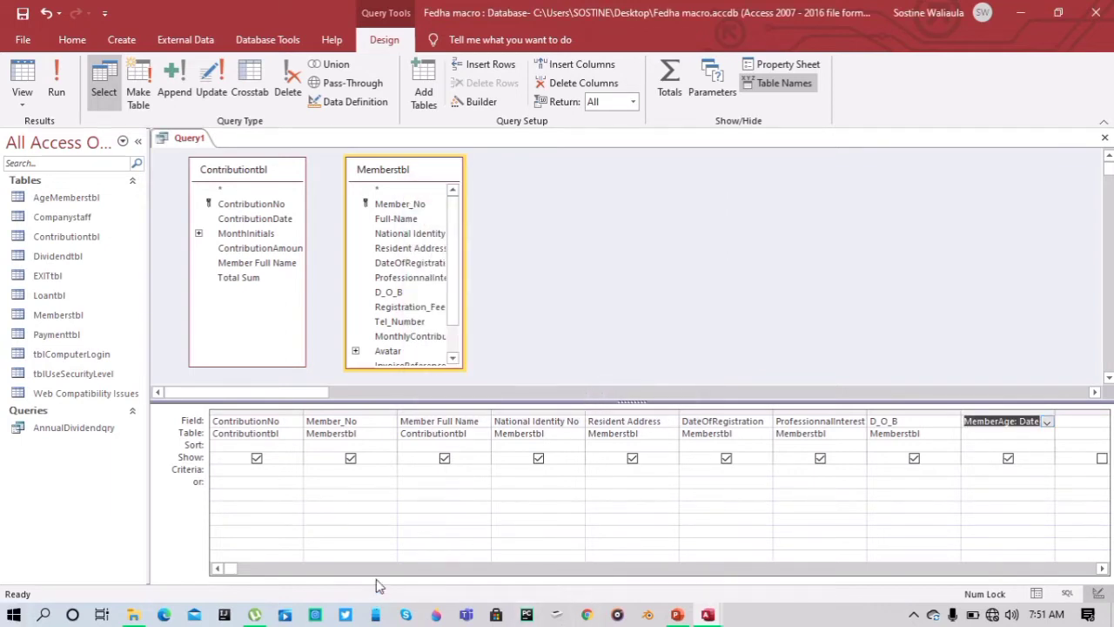
Add Tel_Number from Memberstbl to the query grid
click(388, 322)
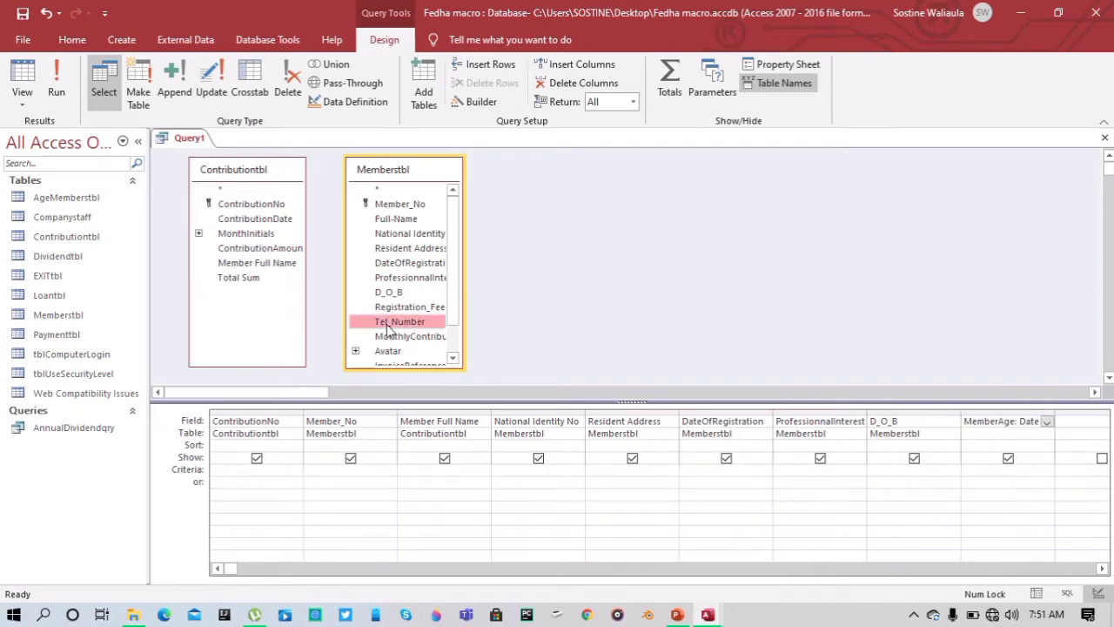
double_click(388, 322)
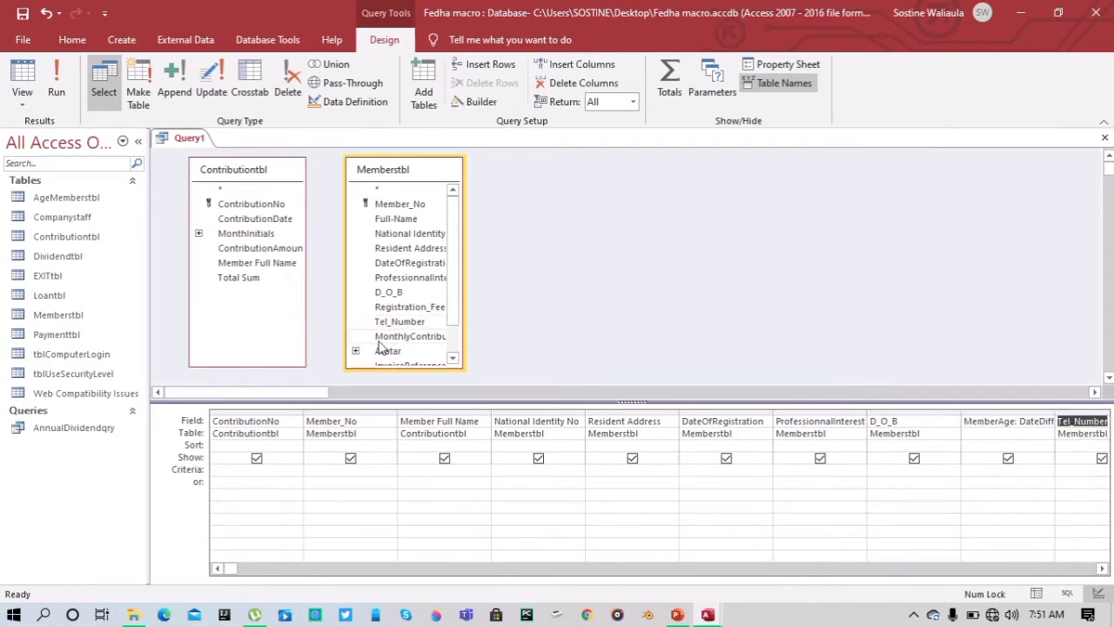
click(387, 351)
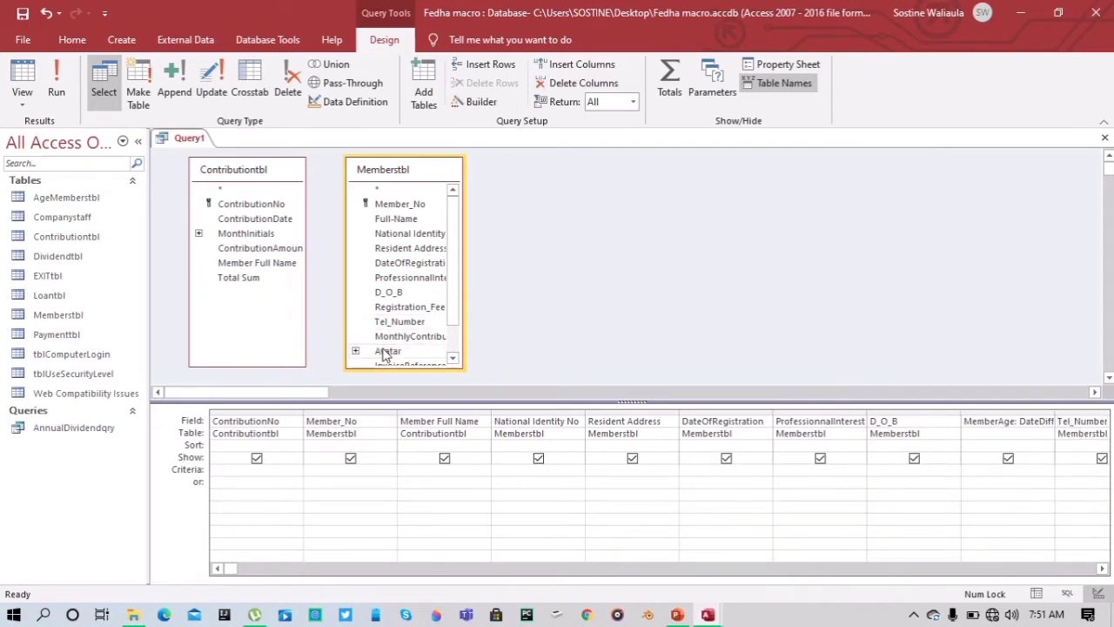
click(268, 221)
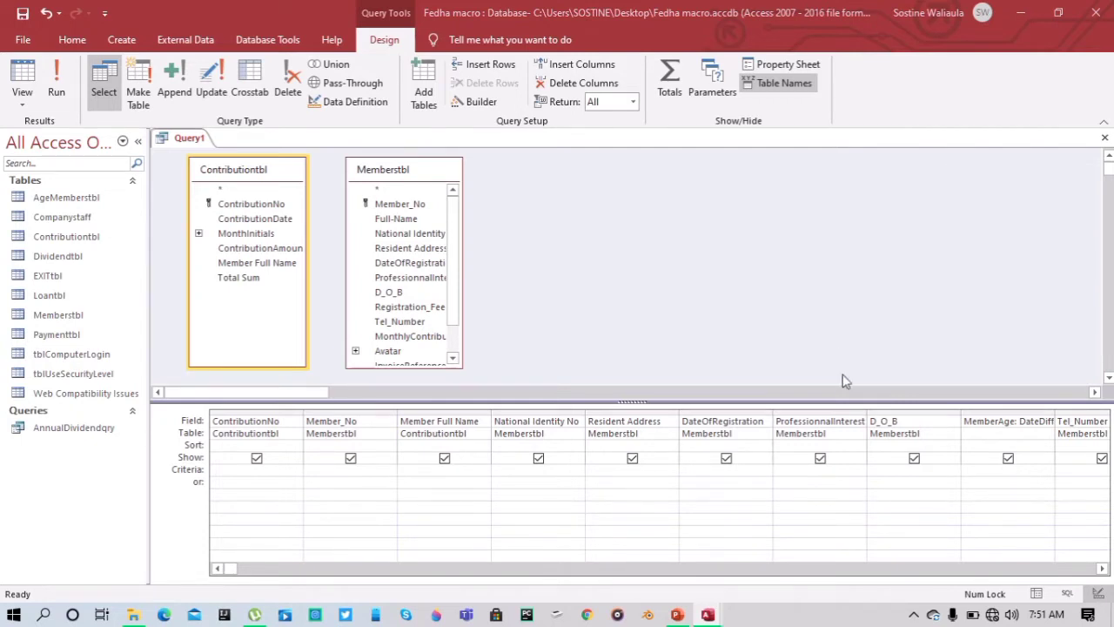
Open AnnualDividendqry in design and copy its Member_No criterion, [Forms]![AnnualDivendfrm]![Member Full Name]
click(329, 473)
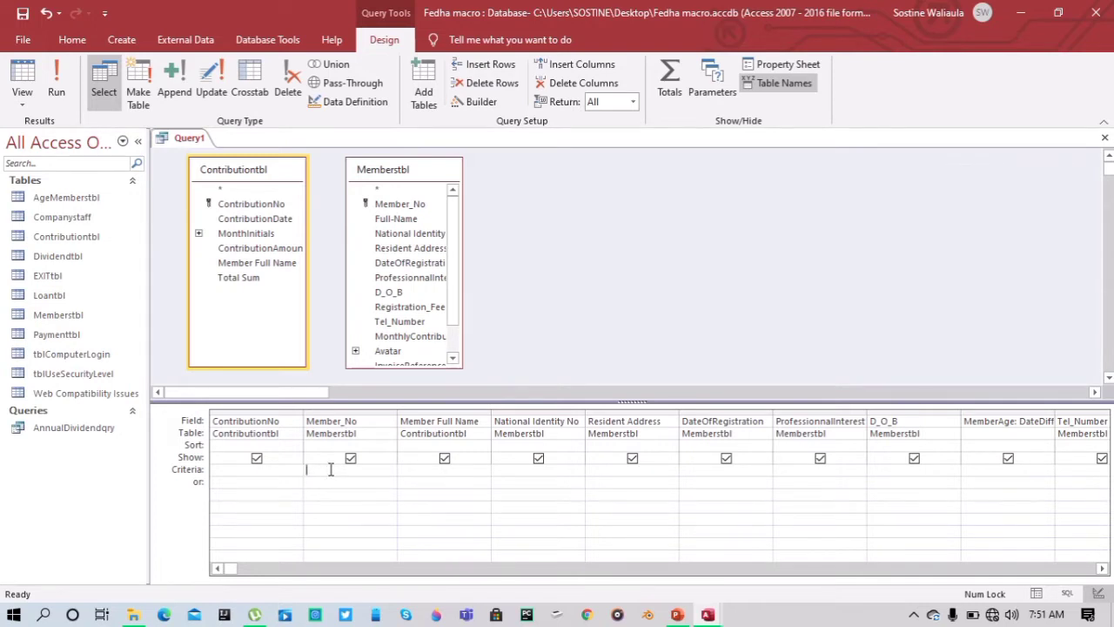
click(106, 433)
right_click(105, 433)
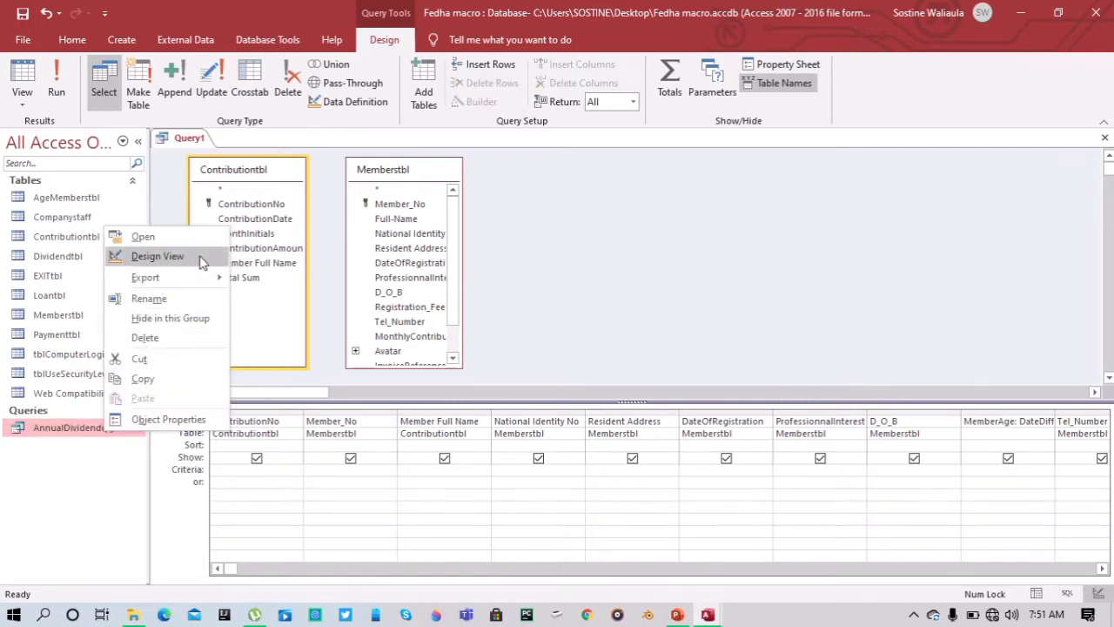
click(157, 256)
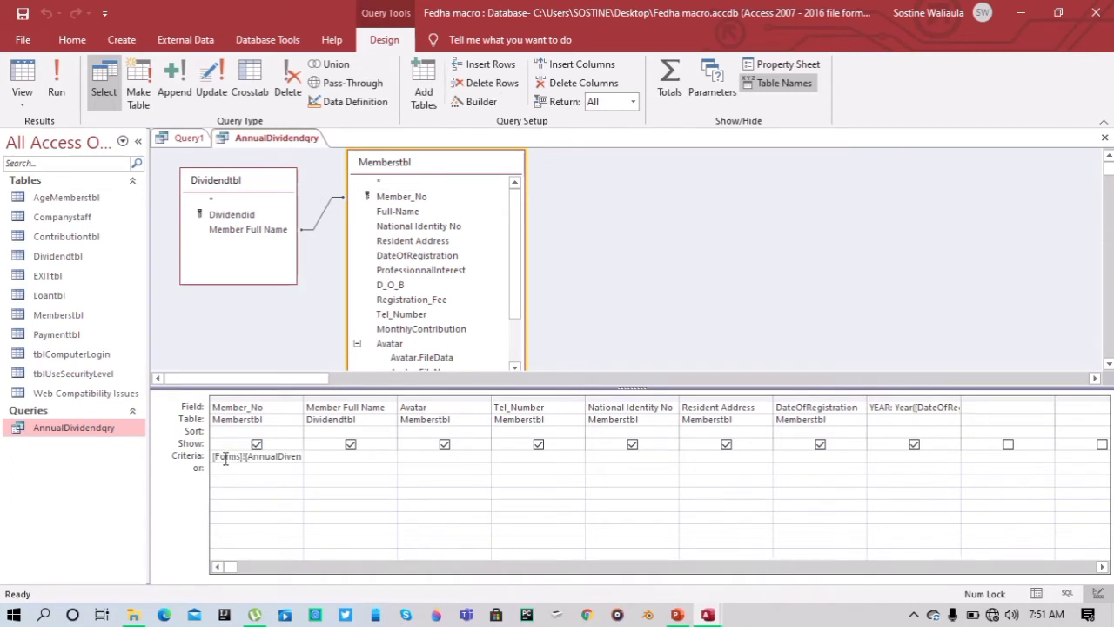
right_click(224, 458)
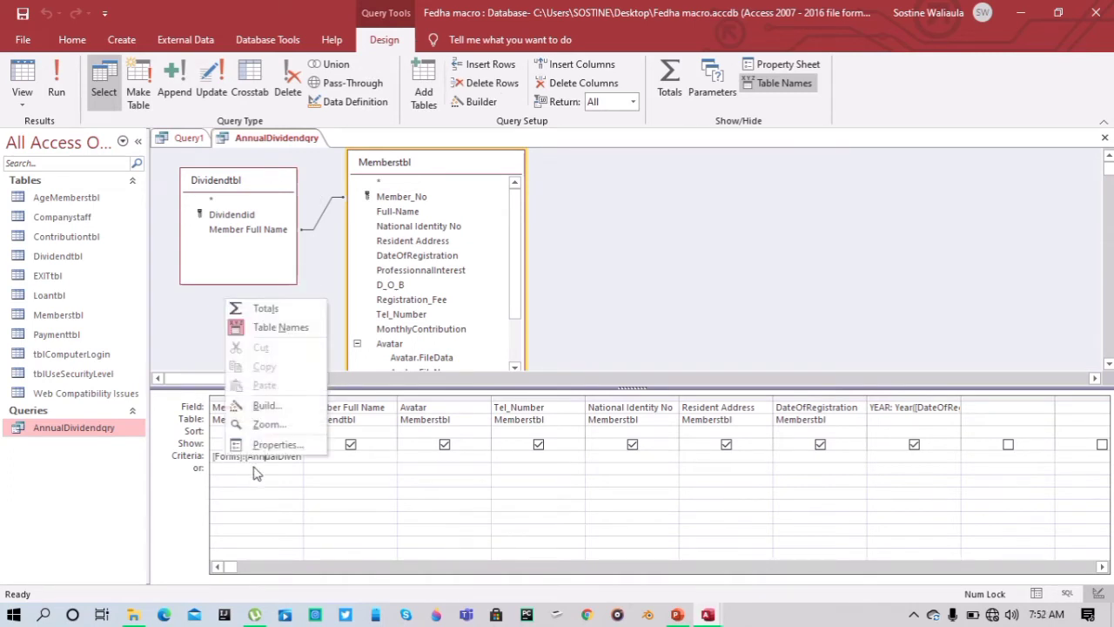
click(261, 424)
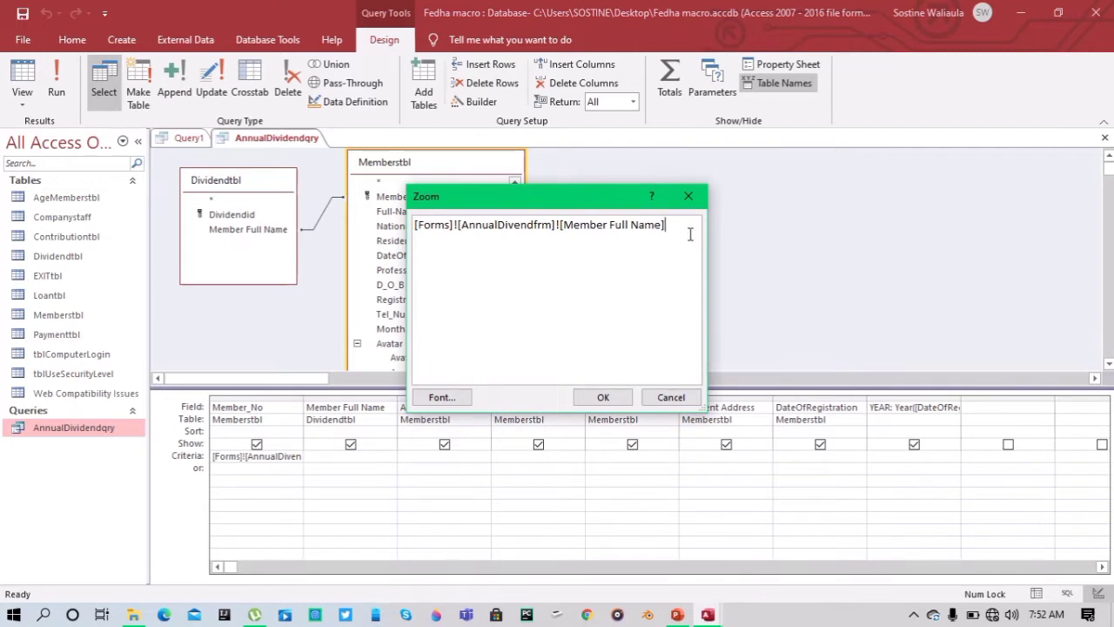
drag(689, 233, 406, 222)
key(ctrl+c)
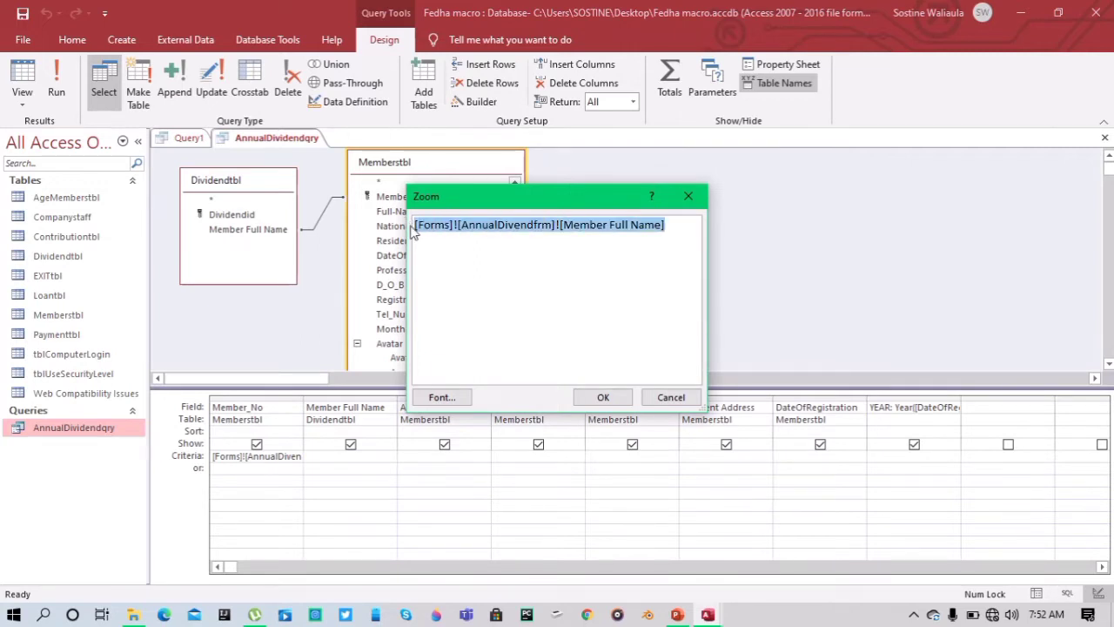
click(600, 397)
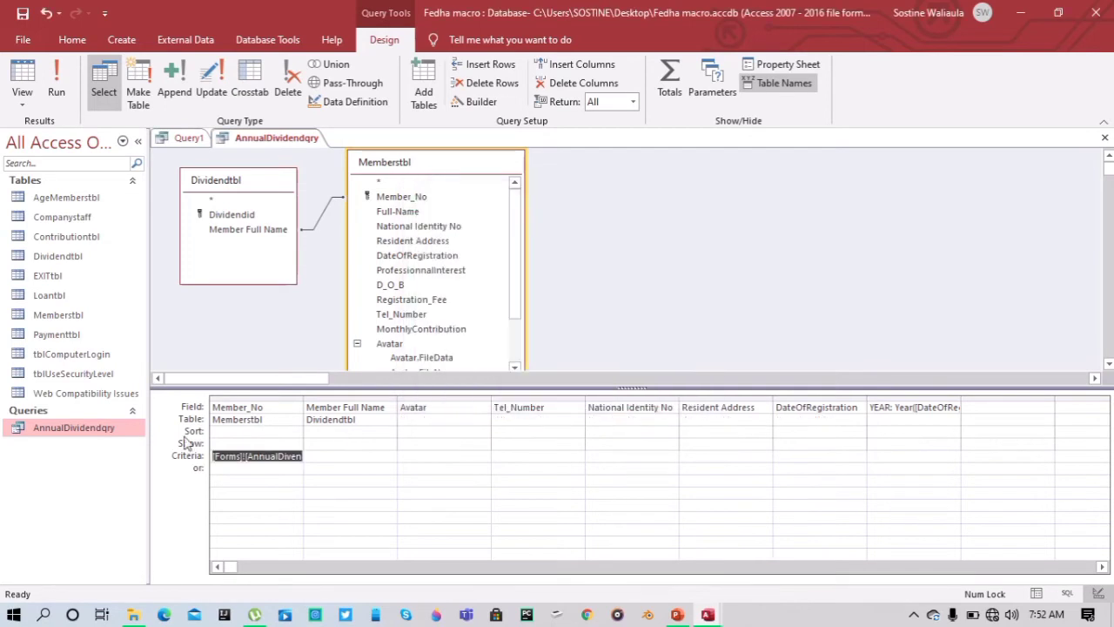
Return to Query1 and paste the copied form criterion into the criteria of Member_No
click(187, 138)
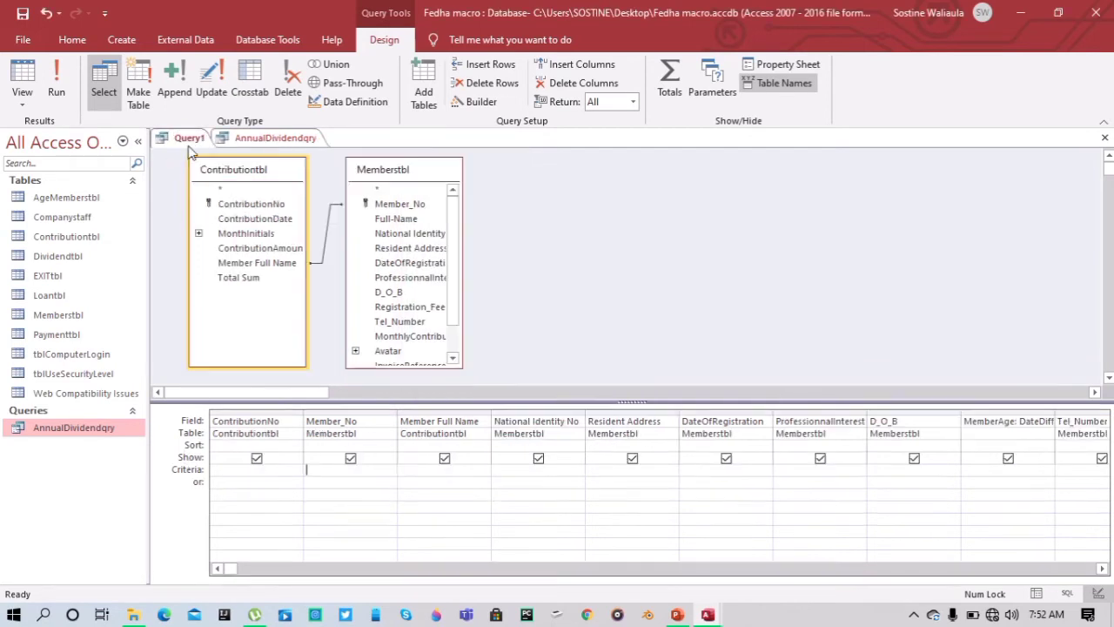
right_click(315, 469)
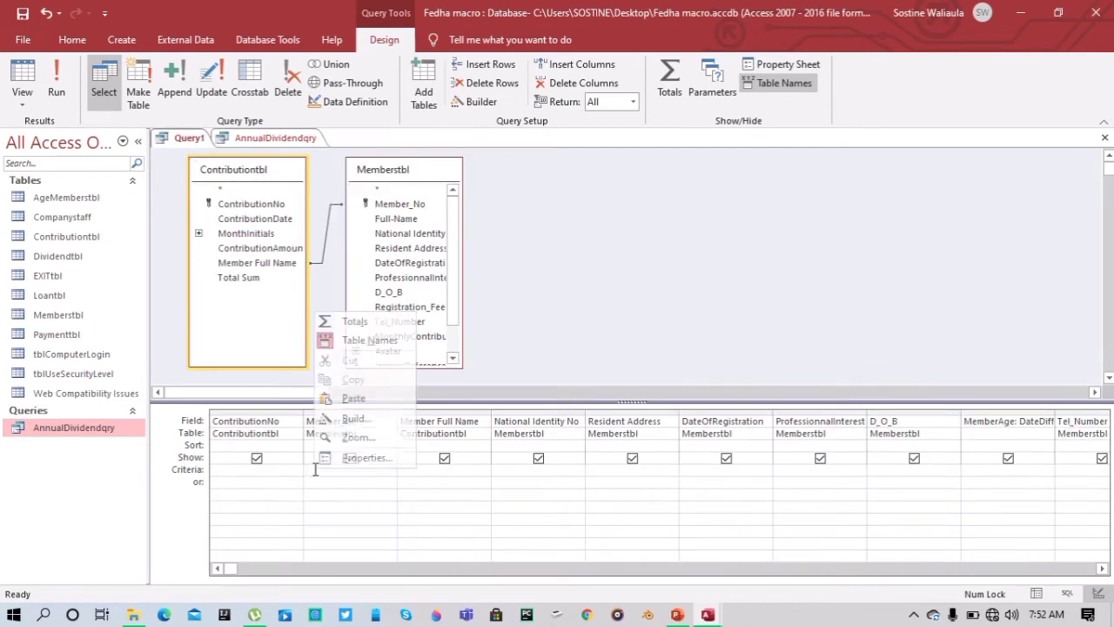
click(348, 436)
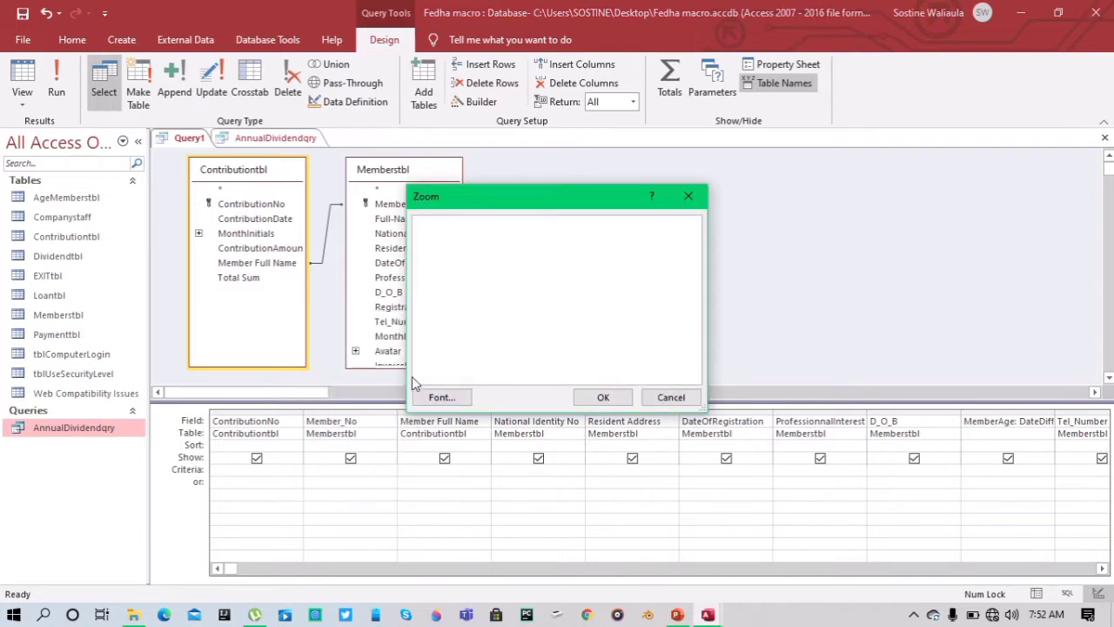
key(ctrl+v)
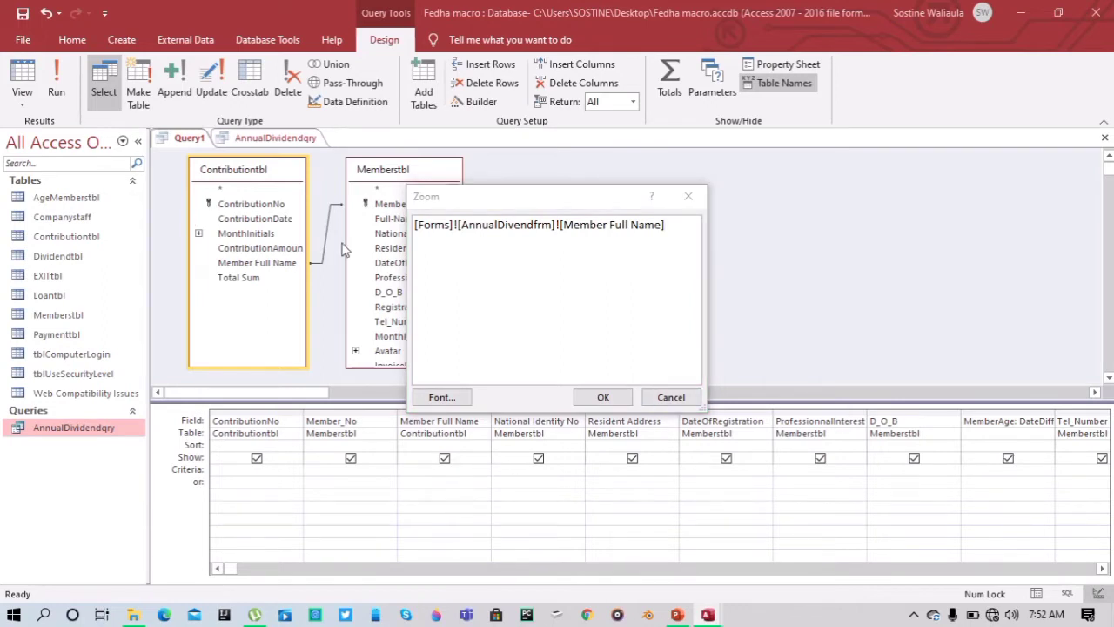
Change the form name in the Member_No criterion so it reads [Forms]![ContributionRegfrm]![Member Full Name]
click(535, 225)
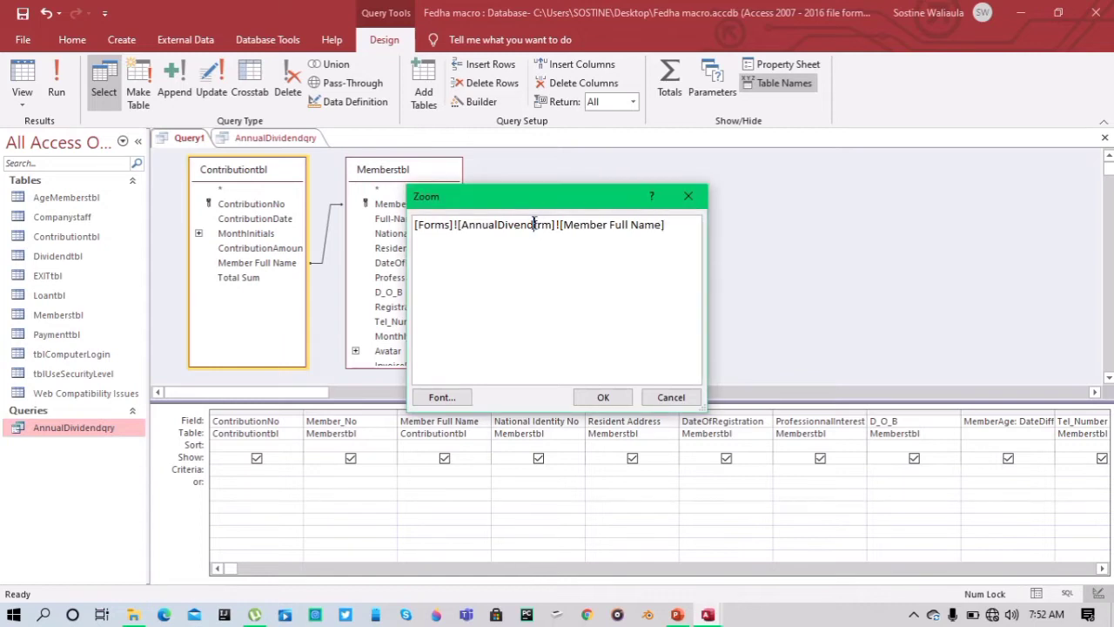
drag(535, 224, 451, 219)
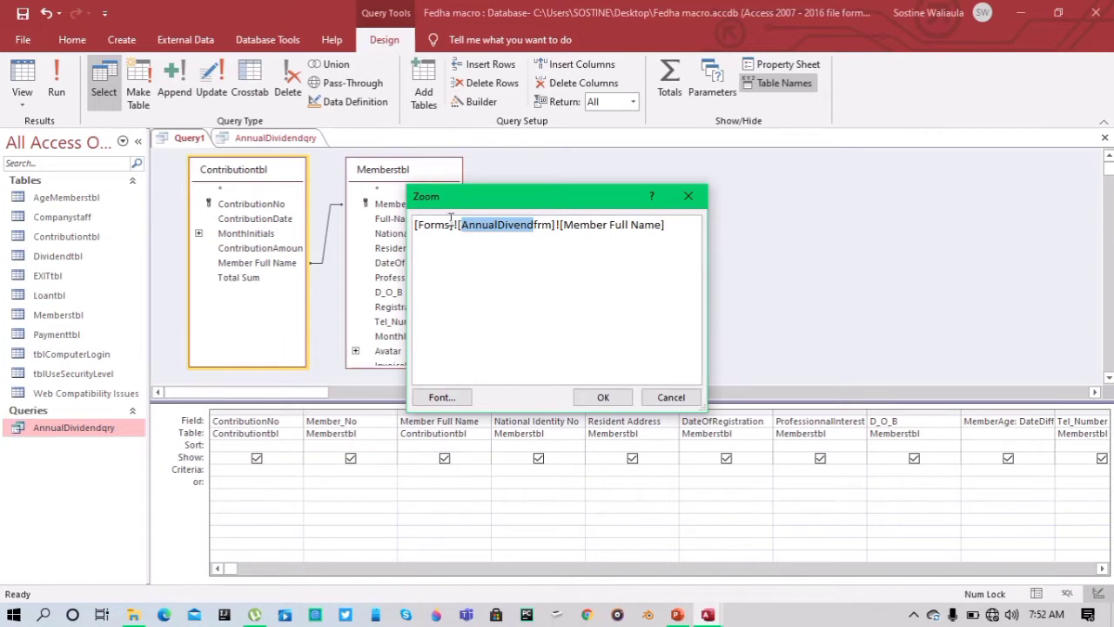
text(Contri)
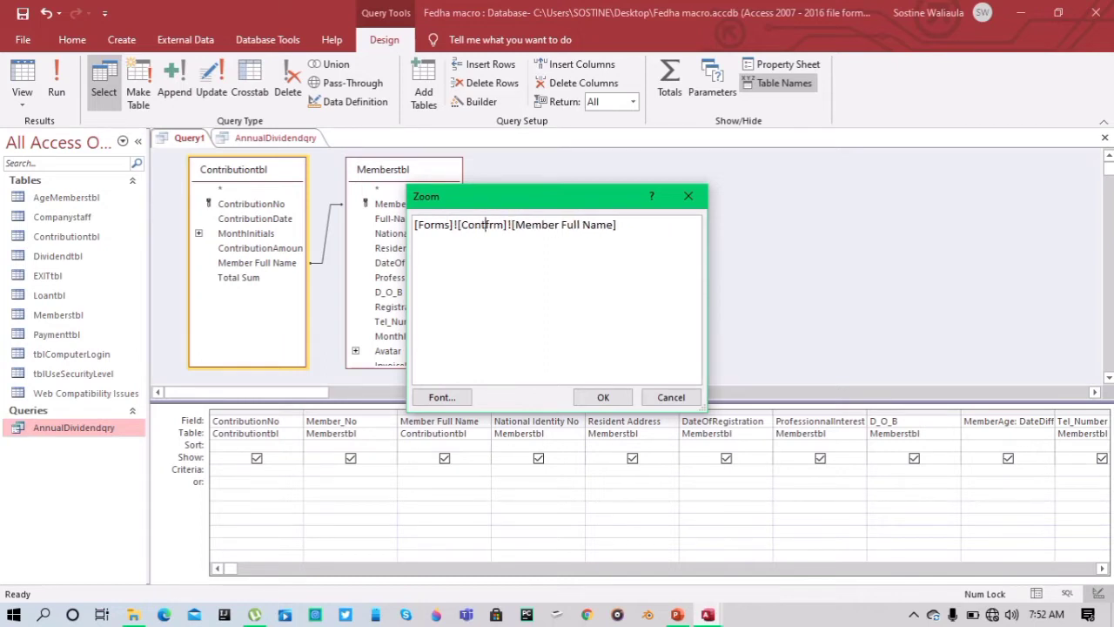
text(butio)
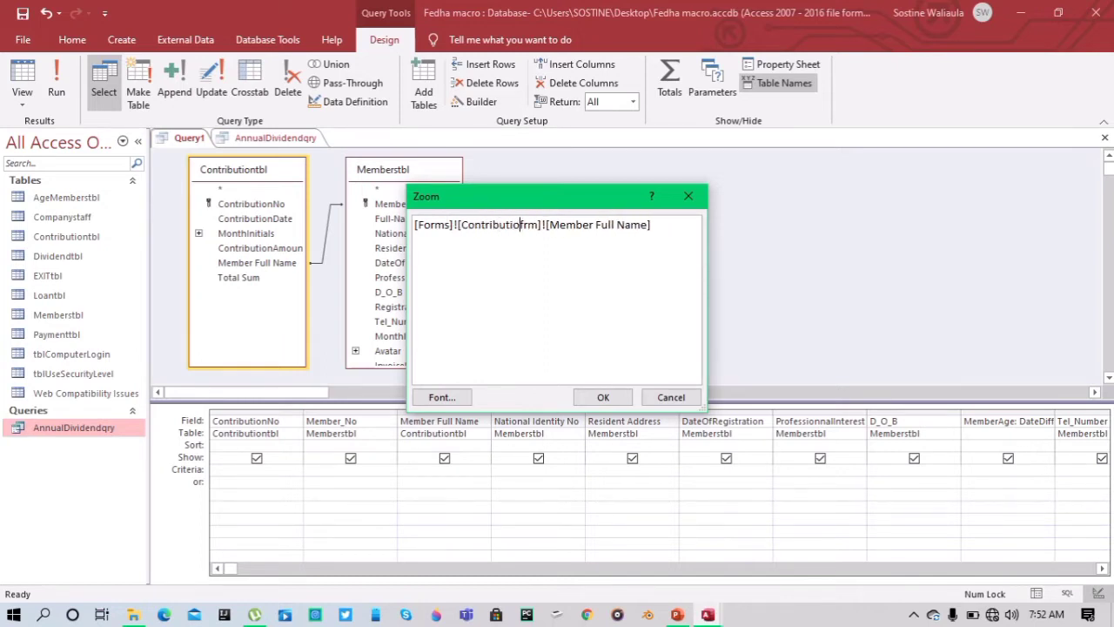
text(nReg)
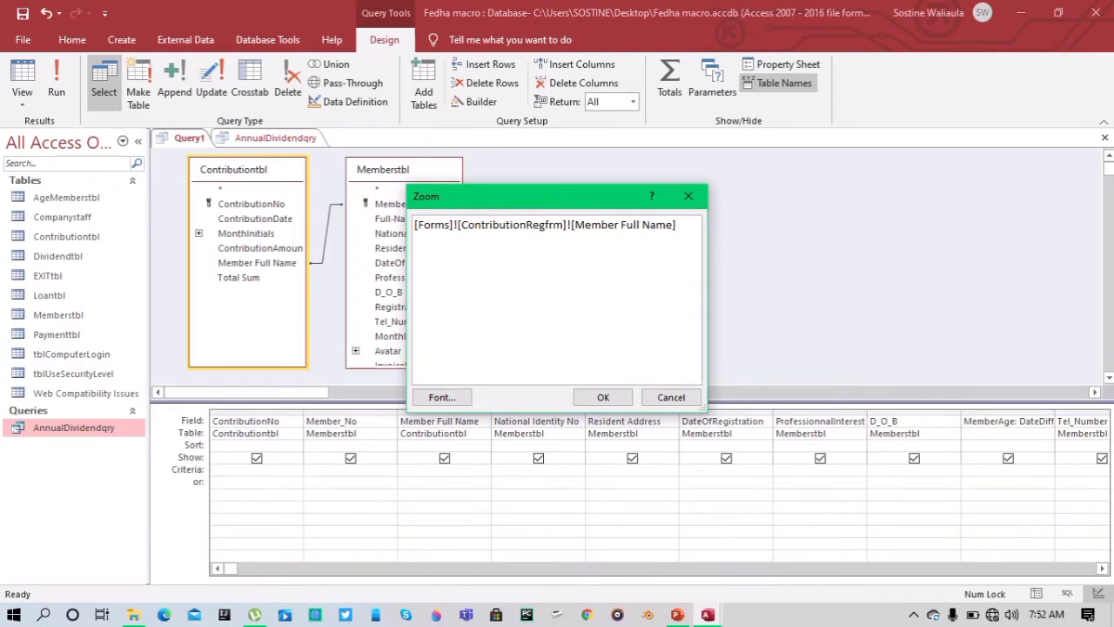
click(581, 399)
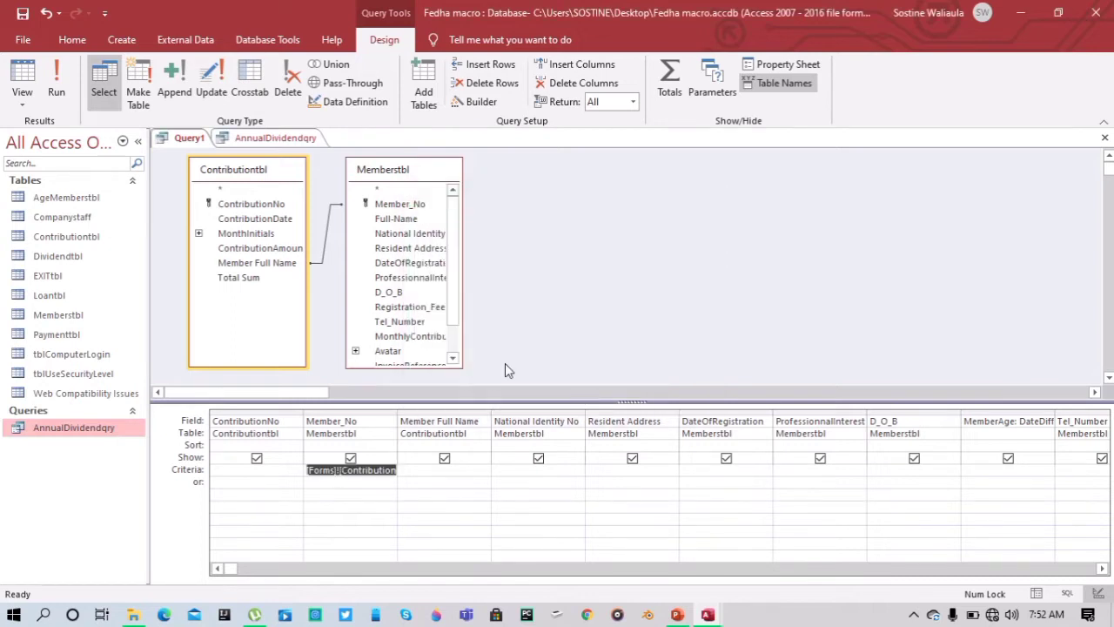
Save the new query as Contributionqry
right_click(178, 139)
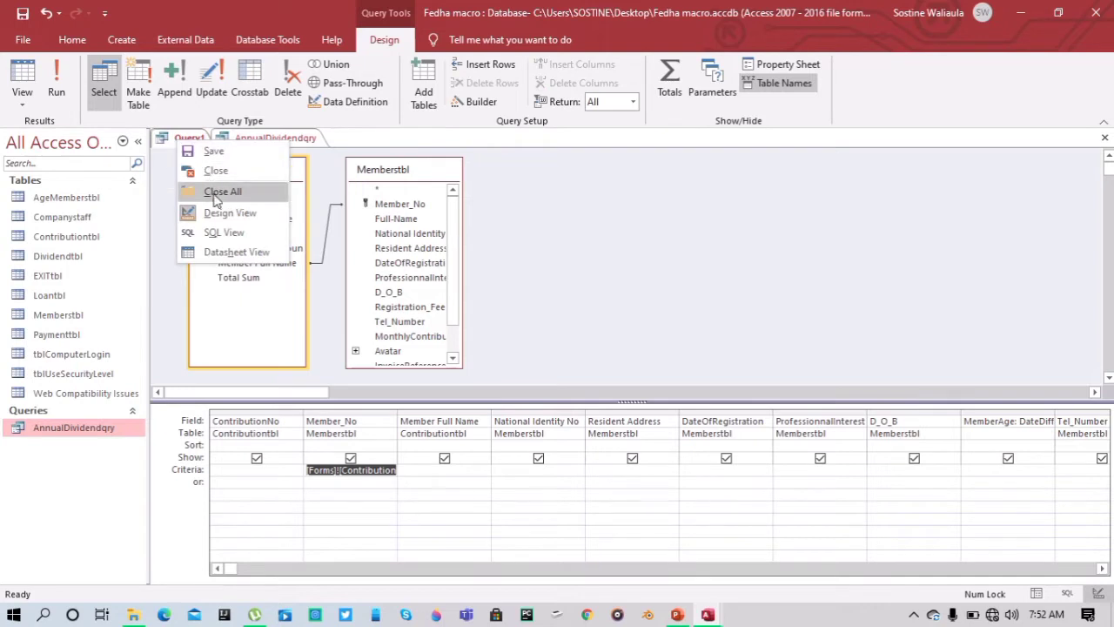
click(213, 153)
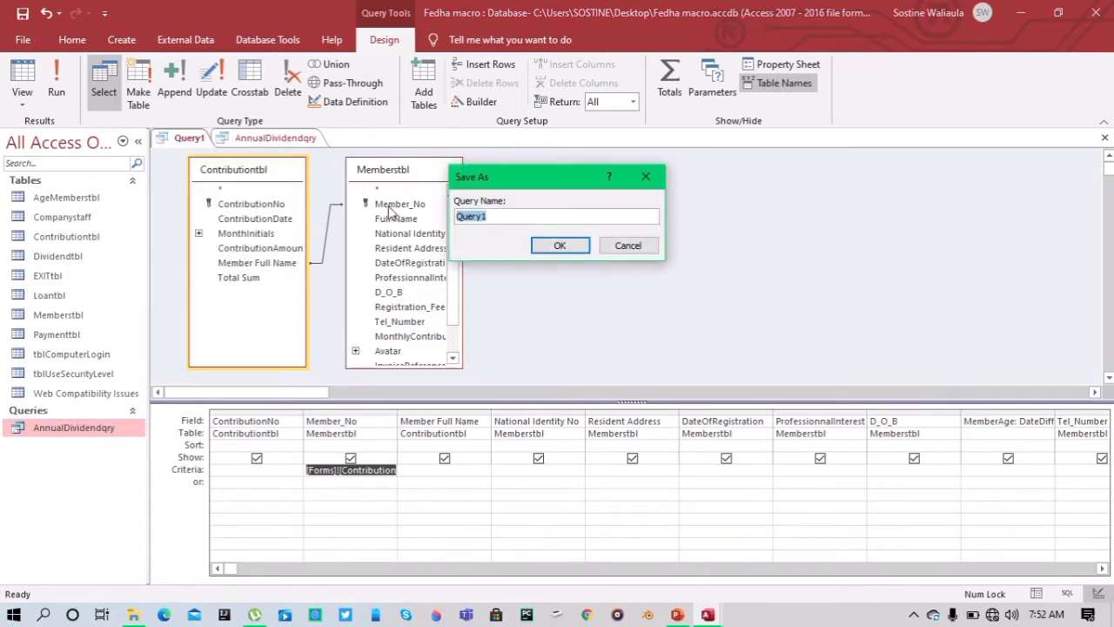
text(Q)
key(BackSpace)
text(Contributionqry)
click(560, 246)
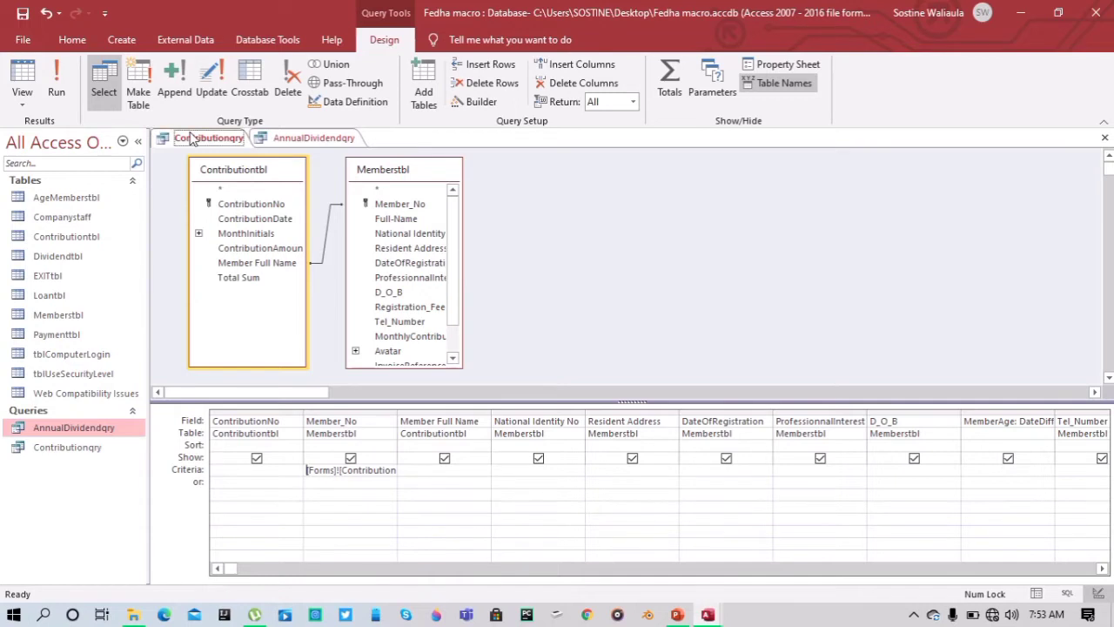
Close all open queries and save the design changes to AnnualDividendqry
right_click(186, 143)
click(224, 183)
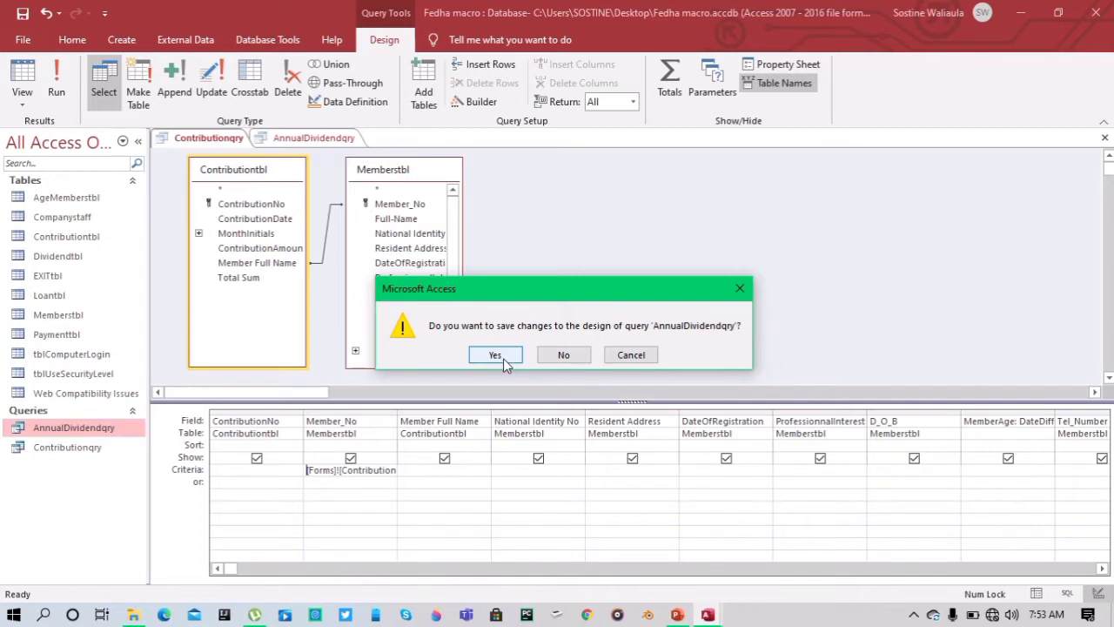
click(494, 355)
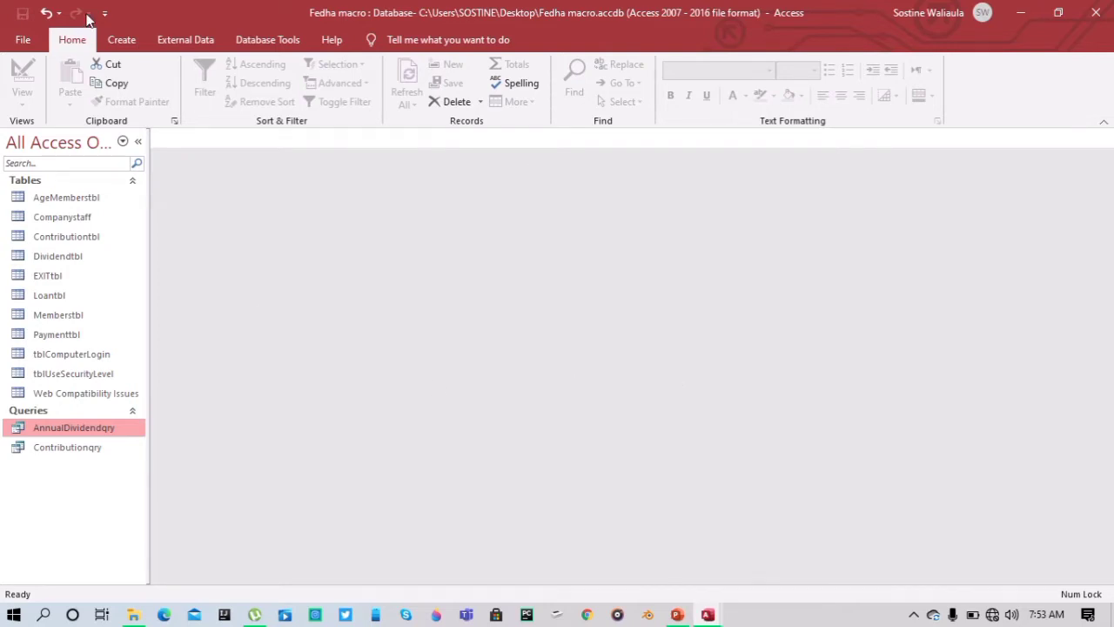
Create a new query in design and add Contributiontbl to it
click(122, 39)
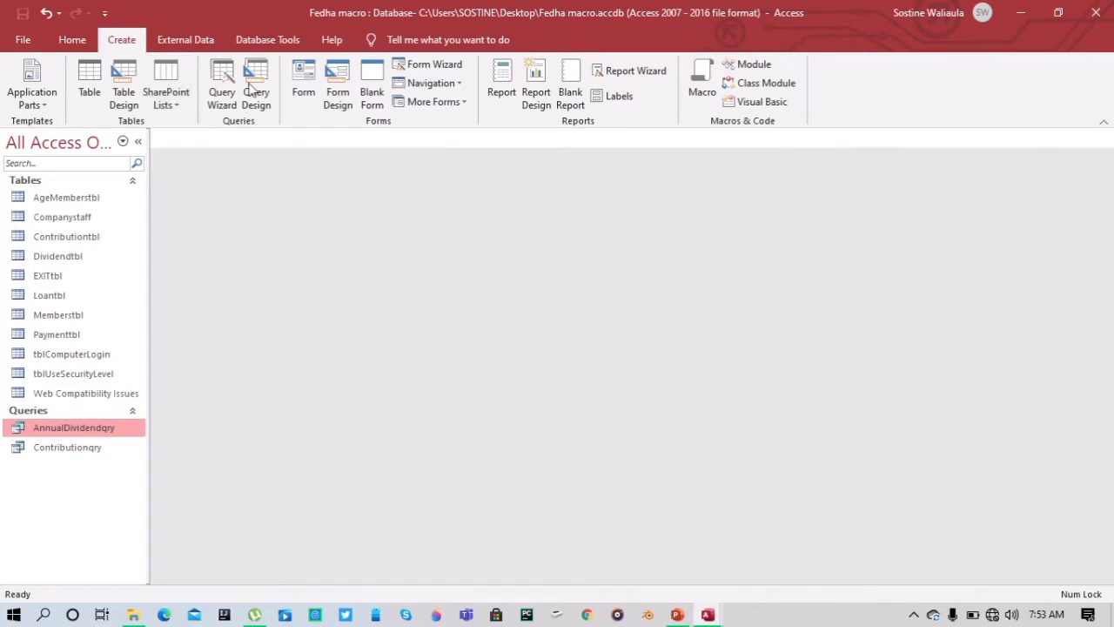
click(255, 88)
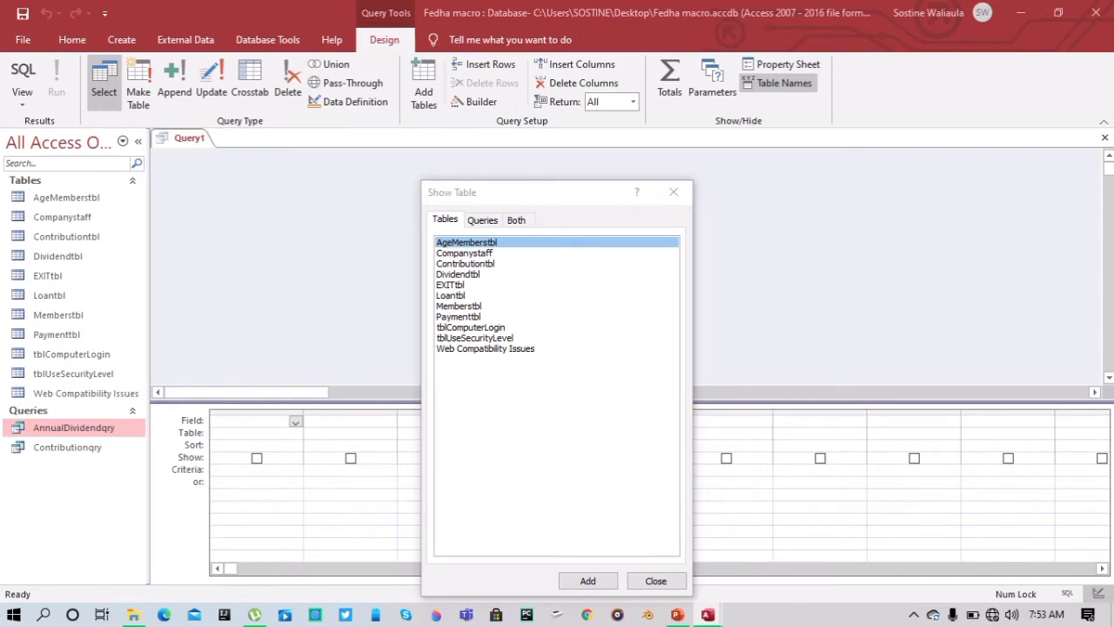
click(472, 266)
click(587, 579)
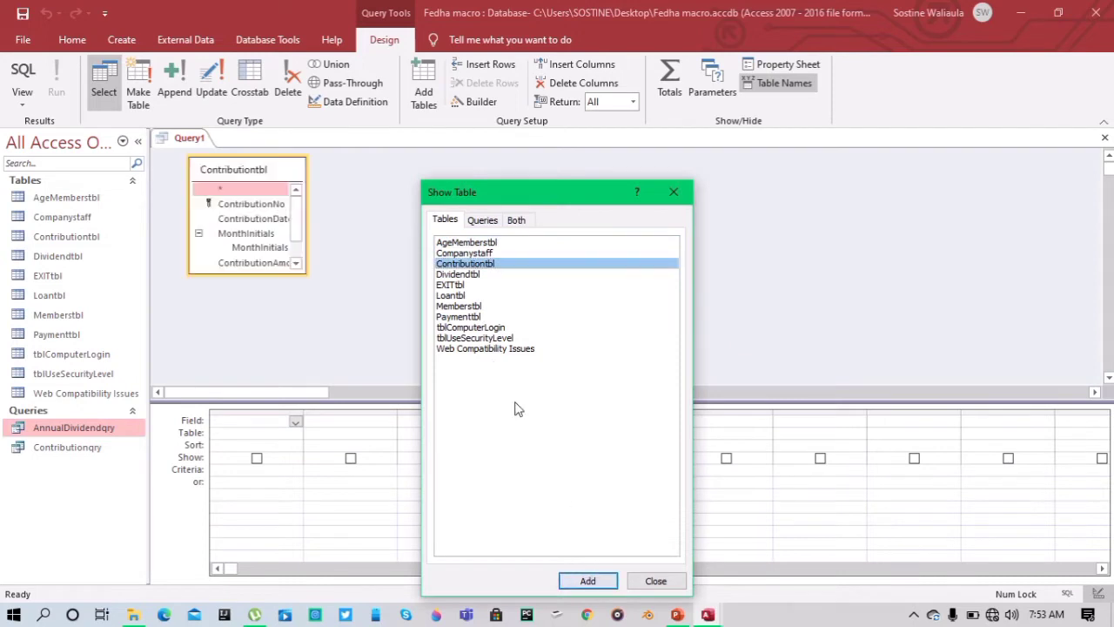
Add Memberstbl to the query design and lengthen both table field lists to show more fields
click(468, 307)
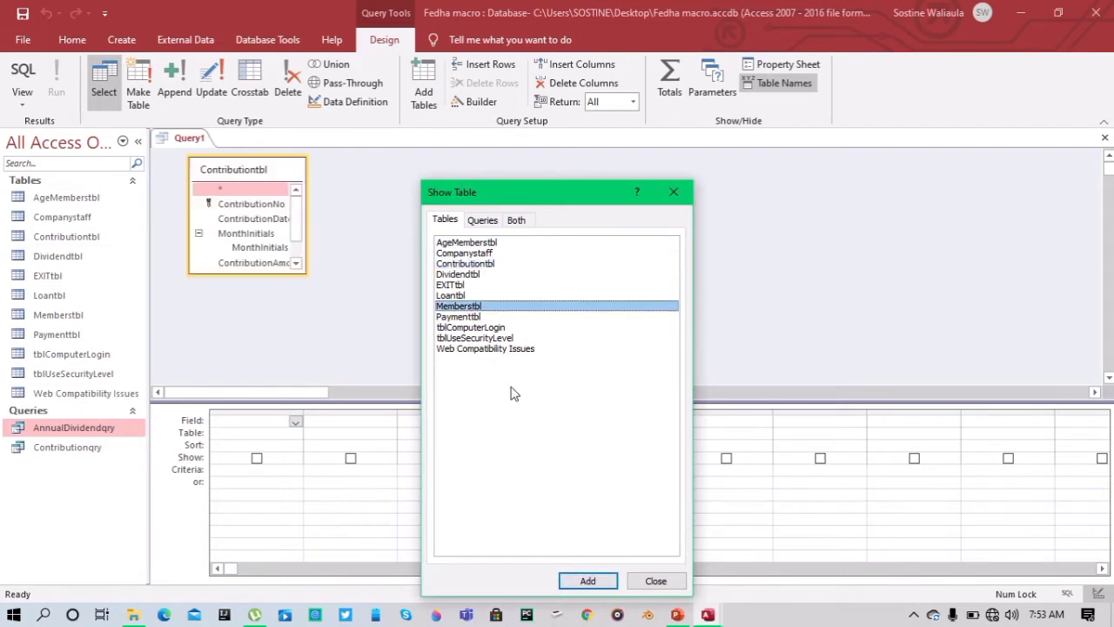
click(585, 580)
click(655, 581)
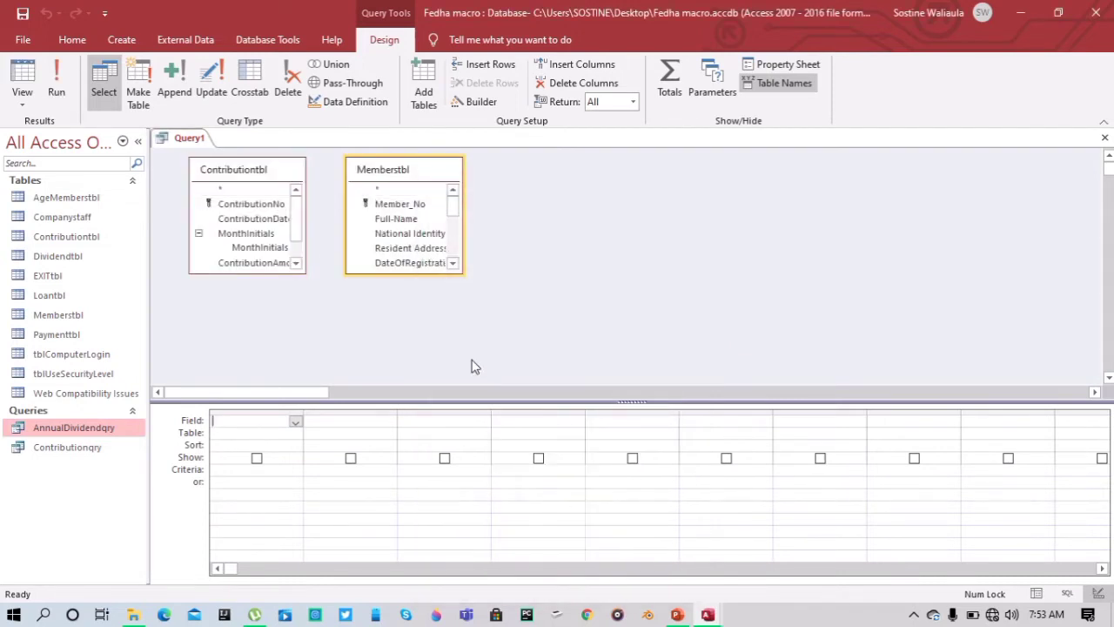
drag(400, 272, 387, 353)
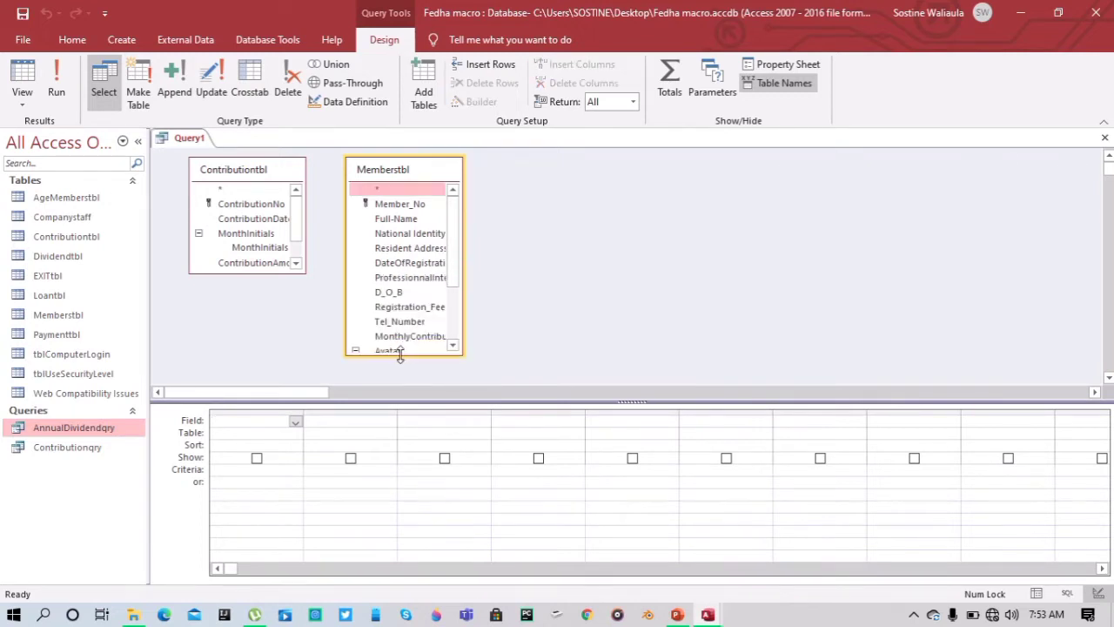
drag(256, 271, 256, 345)
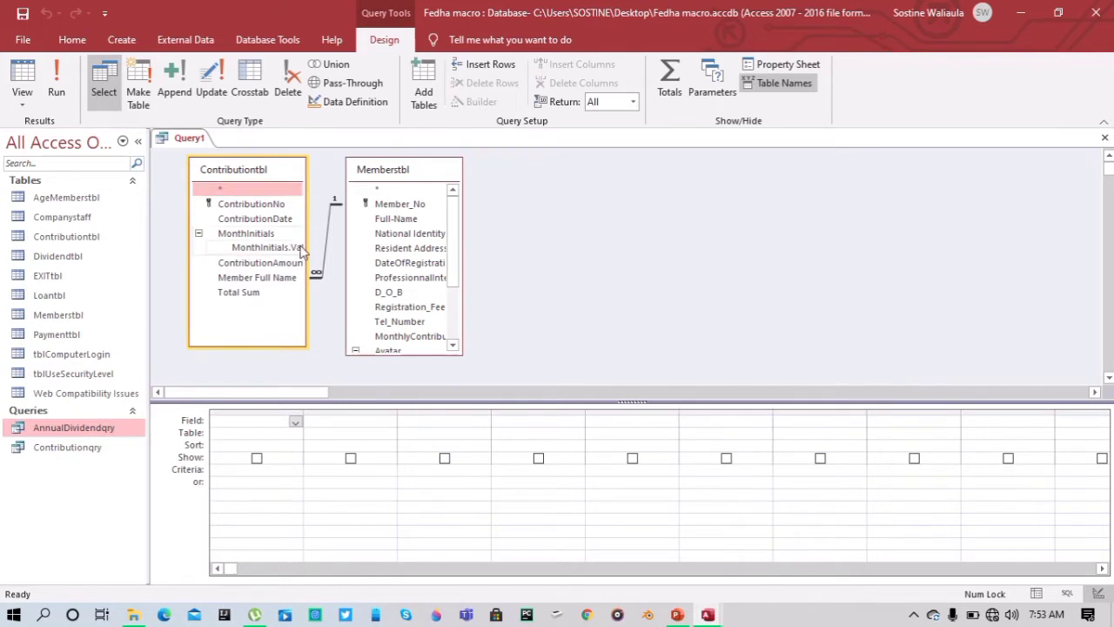
Delete the existing join between the two tables and join Member_No in Memberstbl to ContributionAmount in Contributiontbl
click(329, 241)
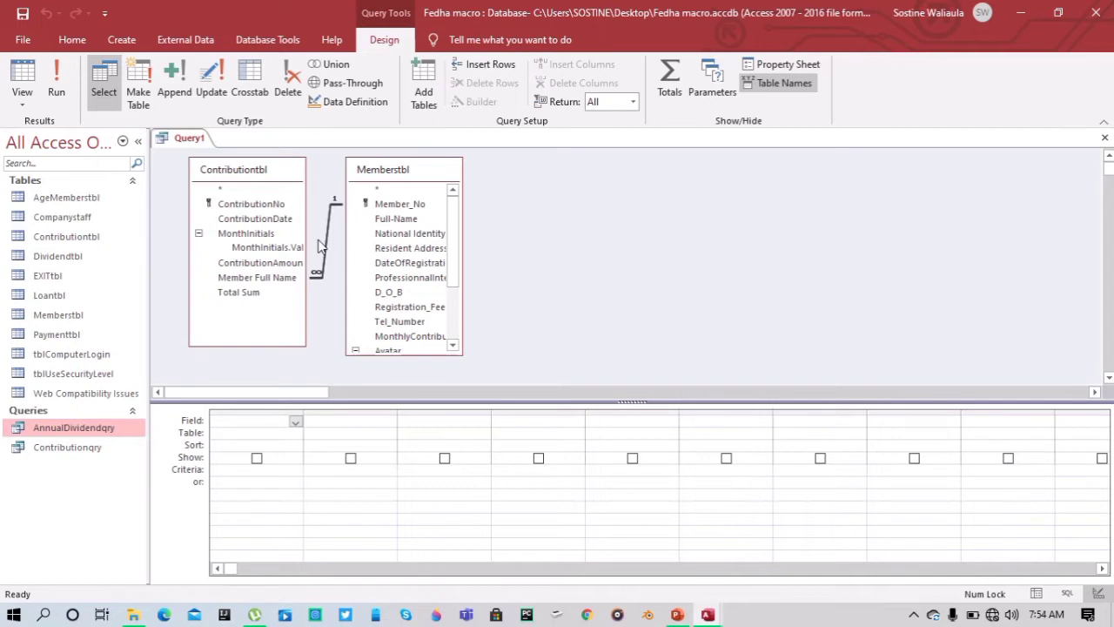
key(Delete)
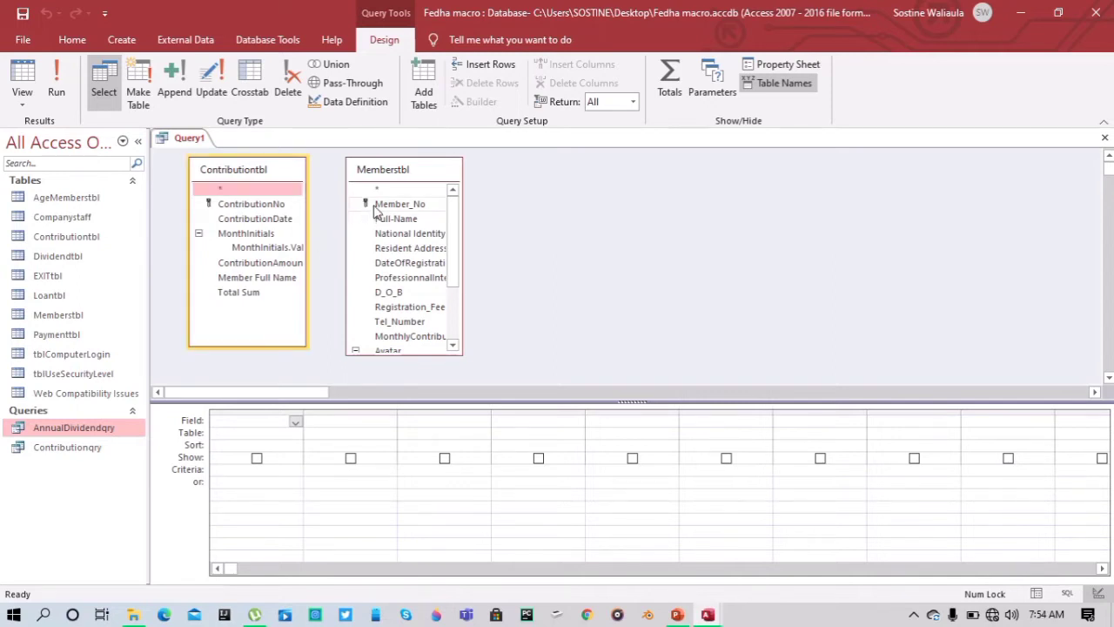
drag(376, 211, 298, 259)
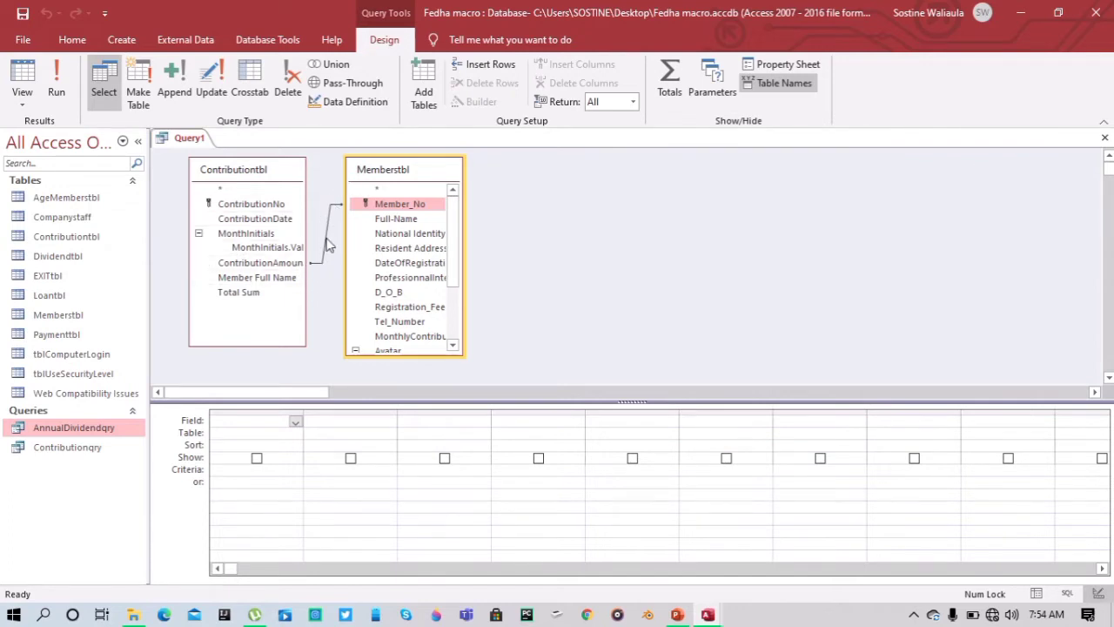
Add ContributionNo, Member_No, Member Full Name, National Identity No, Resident Address, DateOfRegistration, ProfessionnalInterest and D_O_B to the query grid
double_click(266, 205)
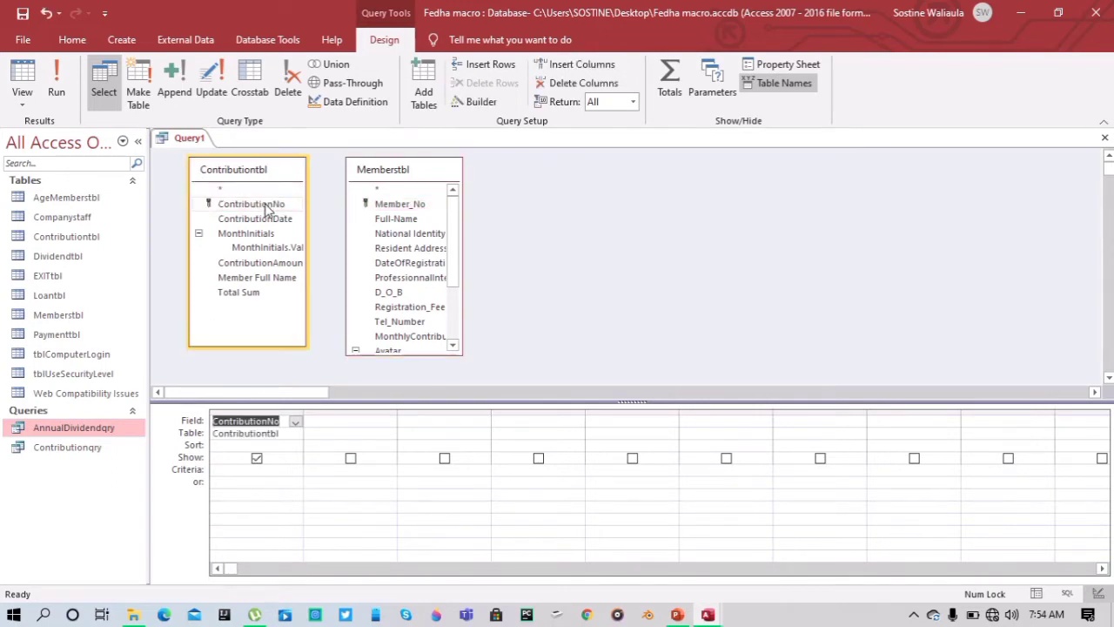
double_click(399, 205)
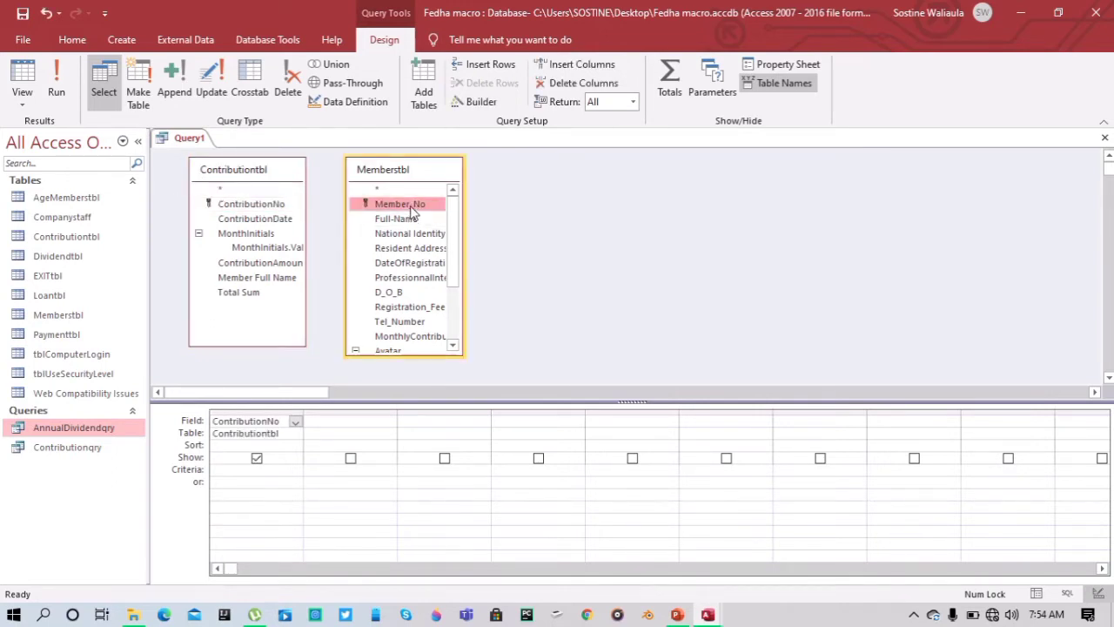
double_click(291, 278)
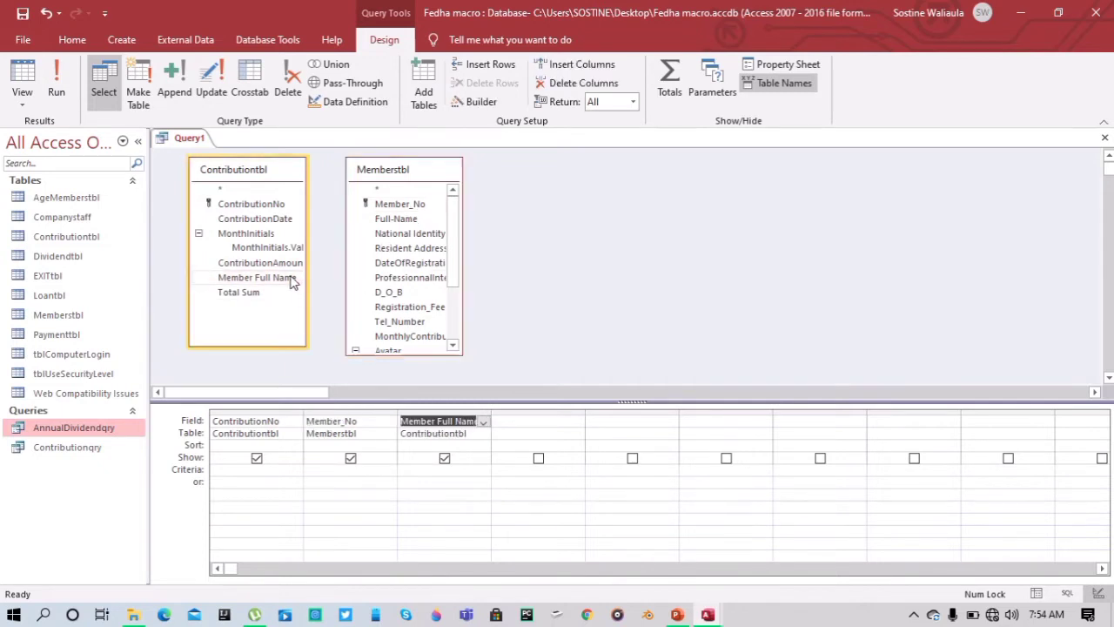
double_click(411, 235)
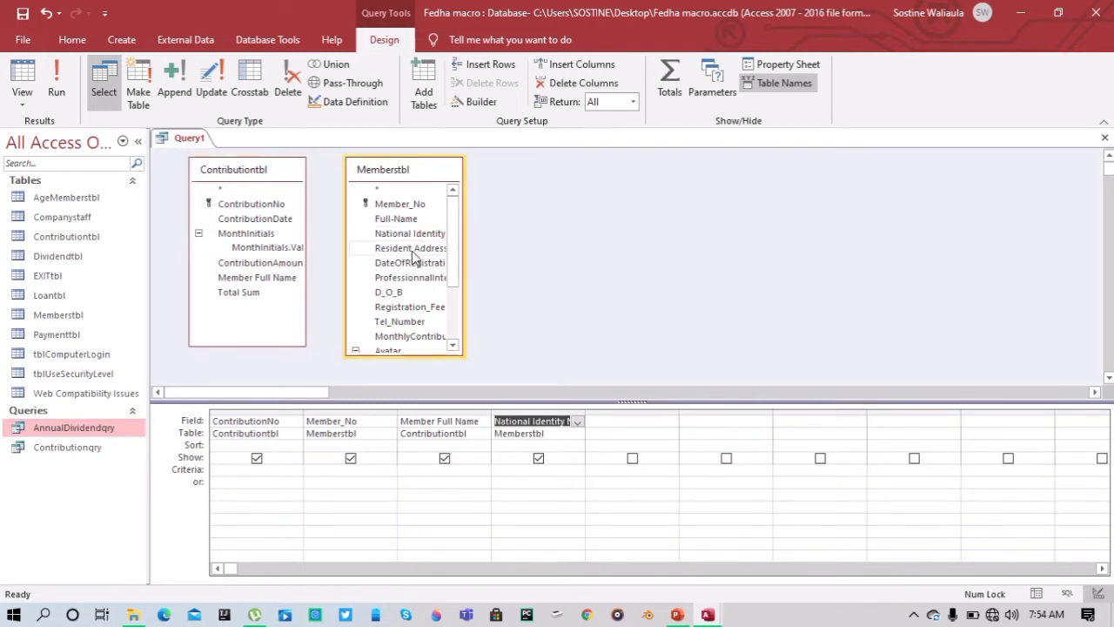
double_click(414, 249)
click(415, 265)
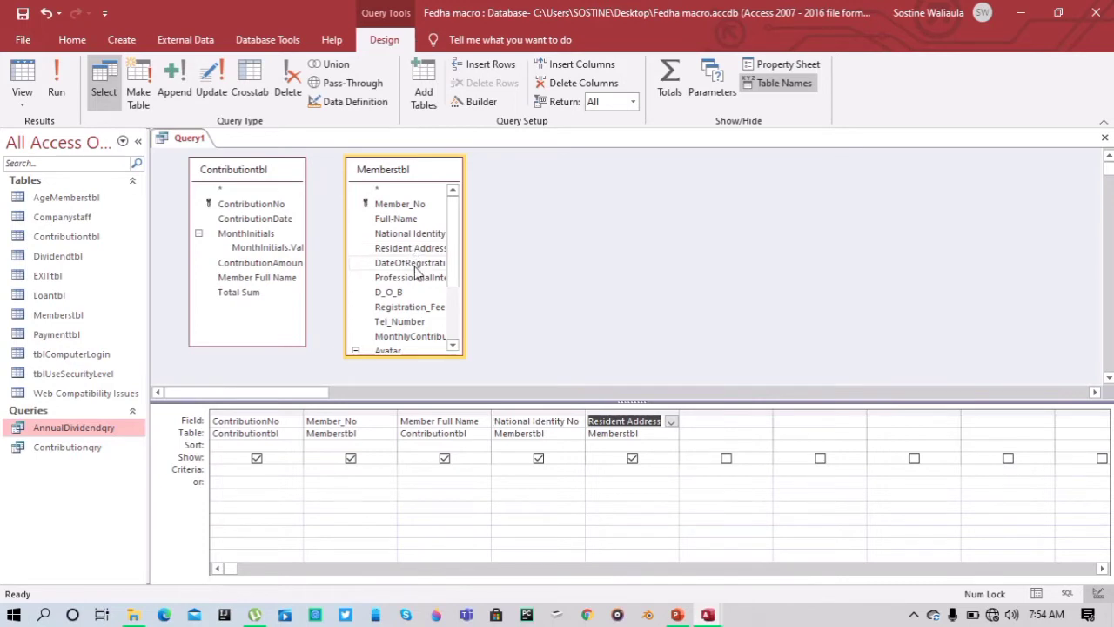
double_click(415, 266)
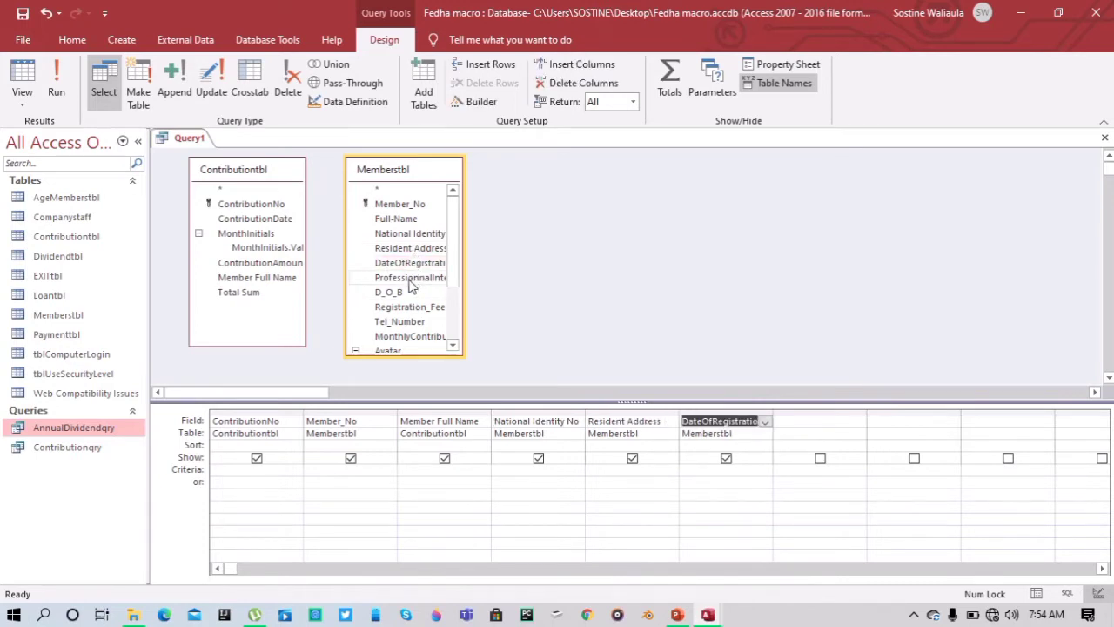
double_click(410, 279)
double_click(391, 293)
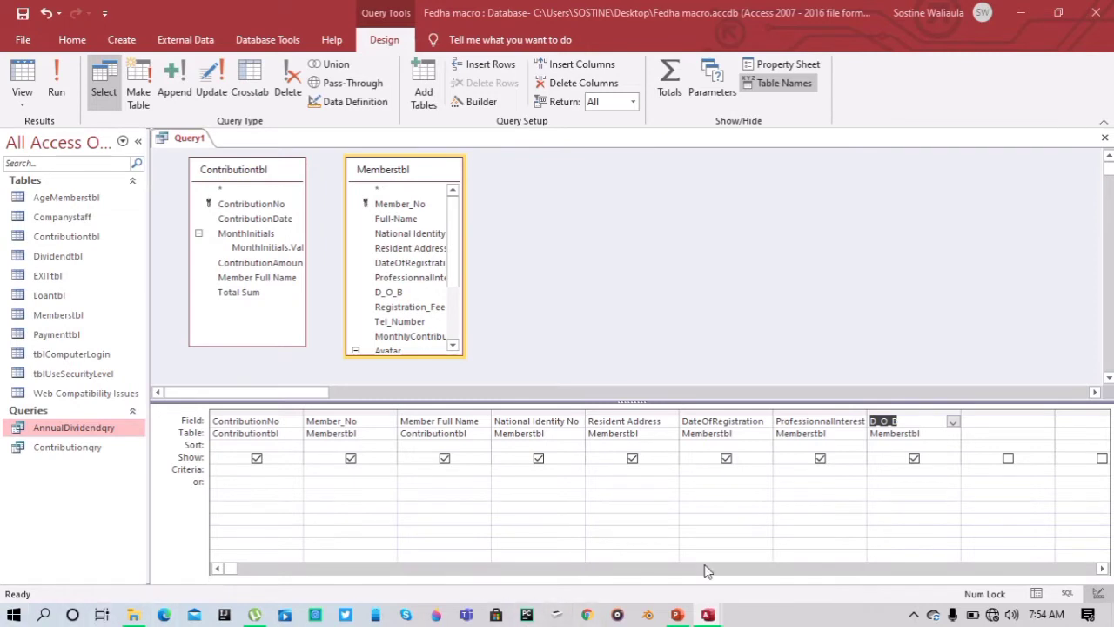
Open Contributionqry in design and copy its whole MemberAge expression
click(973, 423)
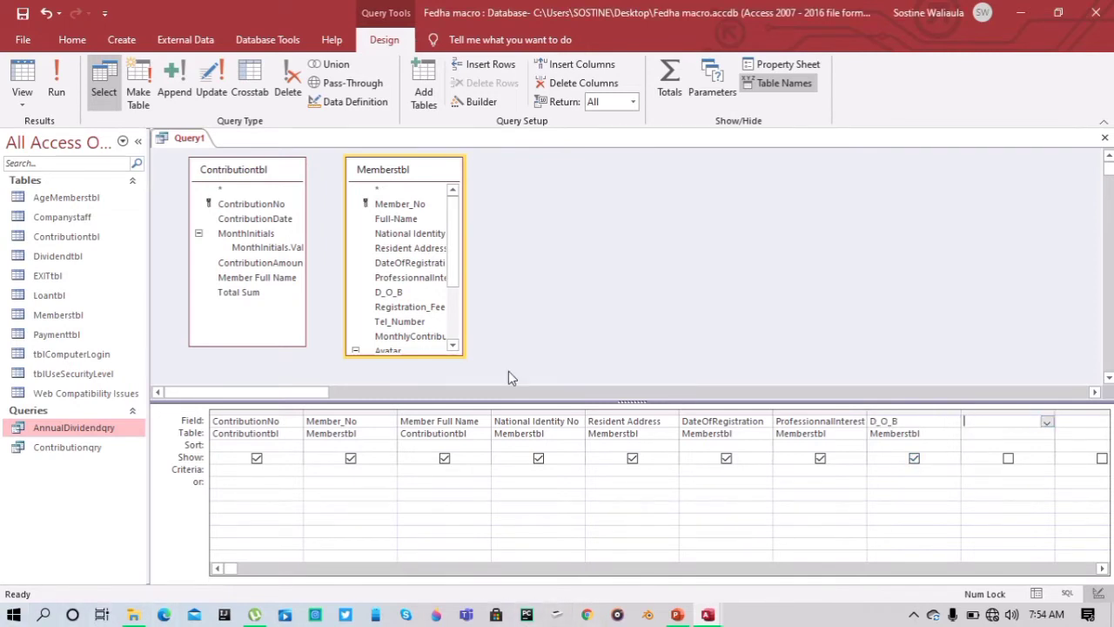
click(72, 449)
right_click(73, 456)
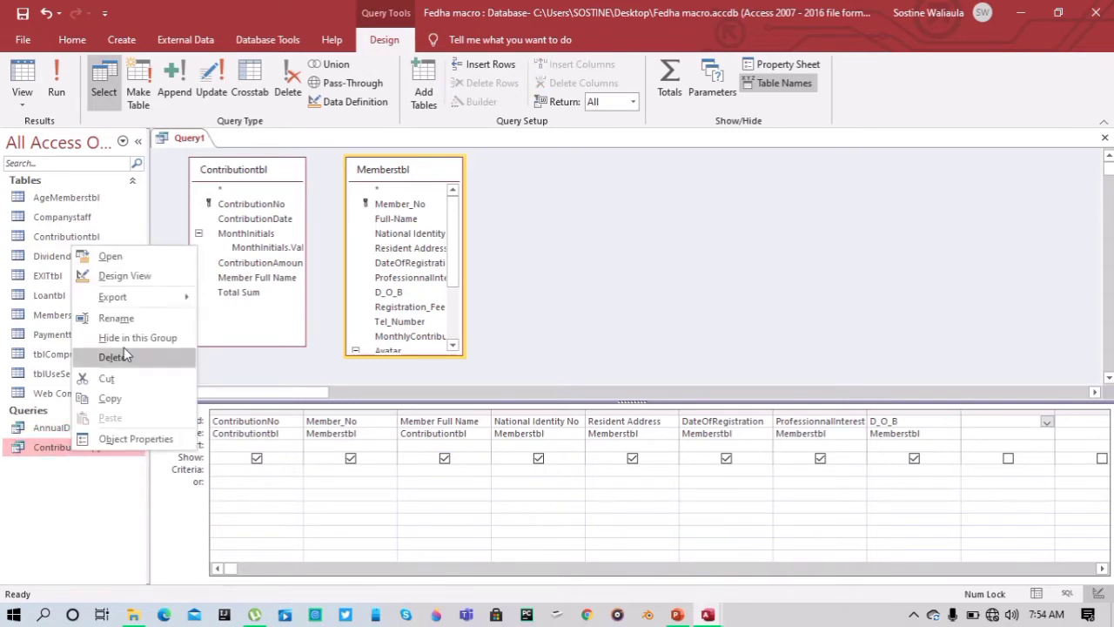
click(124, 273)
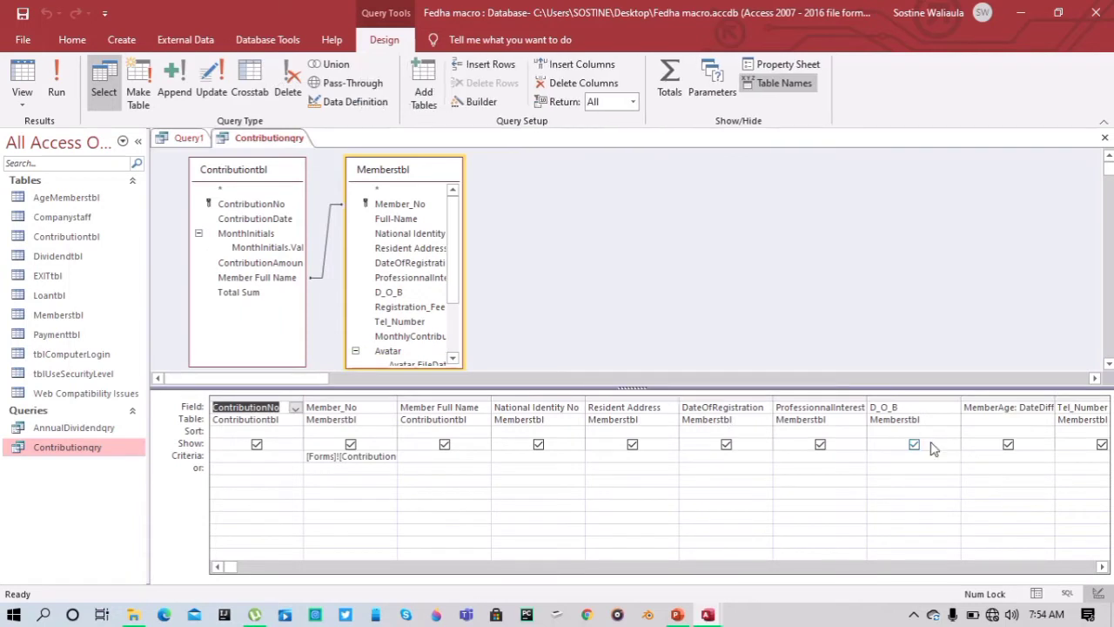
right_click(994, 407)
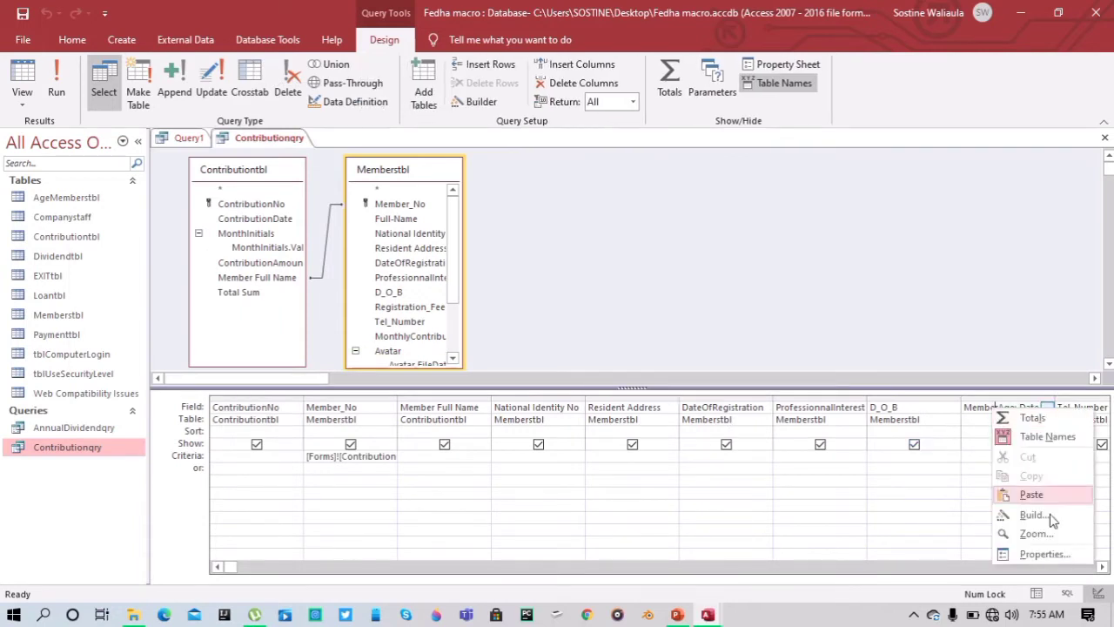
click(1044, 533)
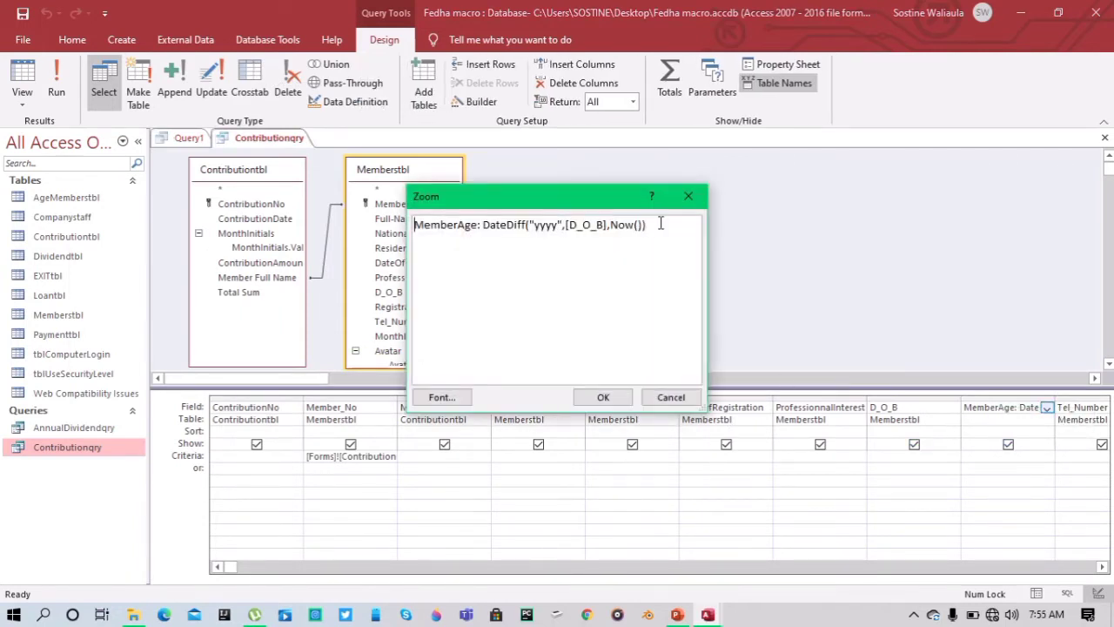
drag(648, 224, 412, 231)
key(ctrl+c)
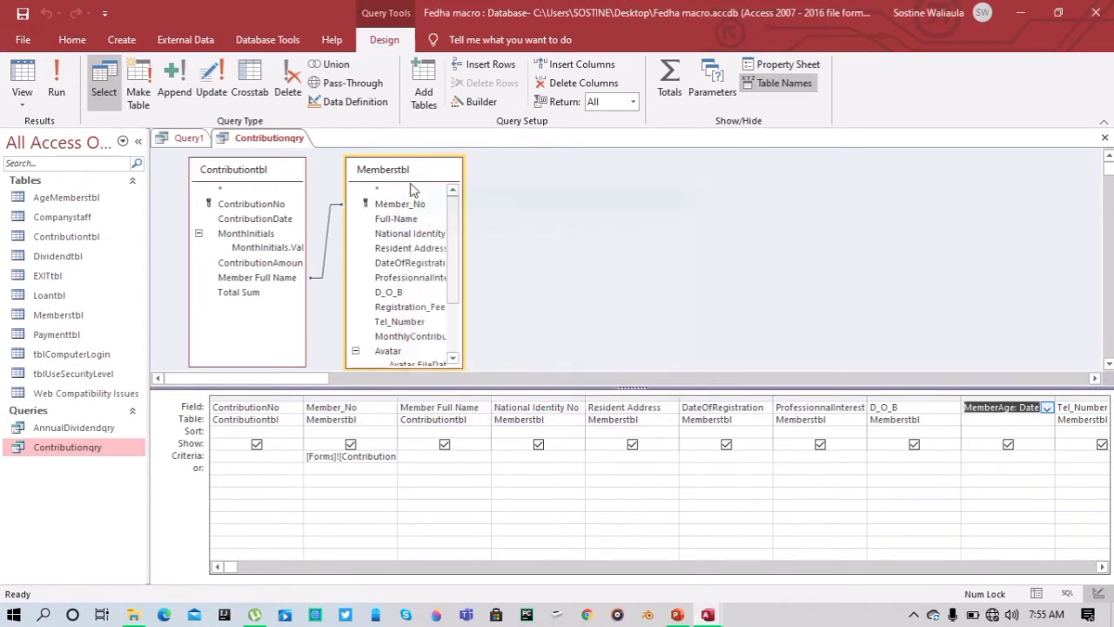
click(598, 397)
Paste the calculated field MemberAge: DateDiff("yyyy",[D_O_B],Now()) into the empty column after D_O_B in Query1
click(188, 137)
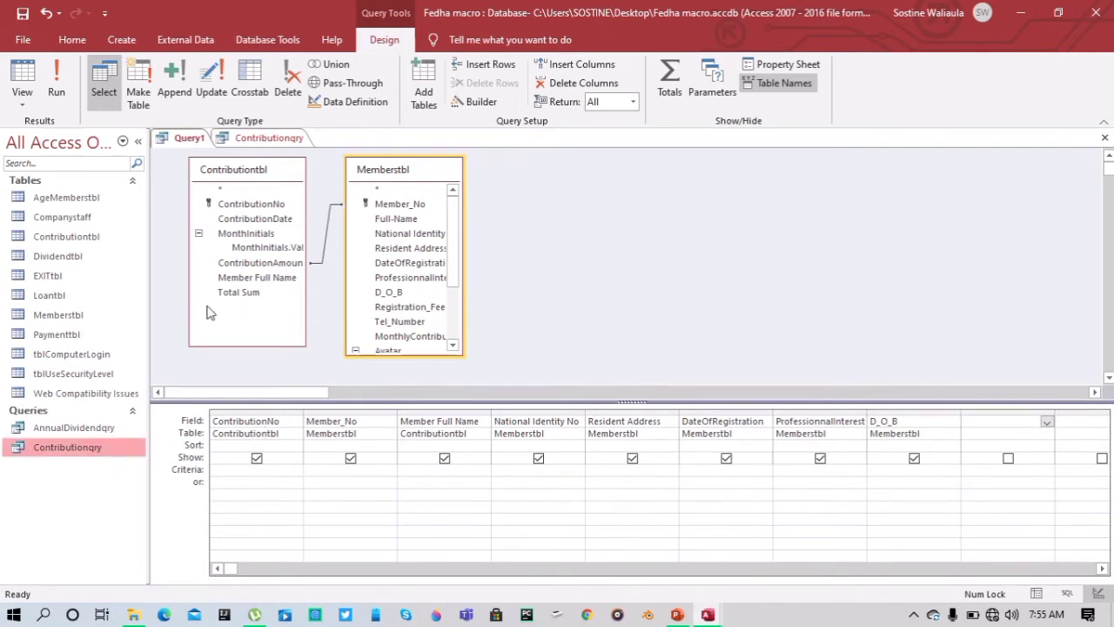
mouse_move(444, 36)
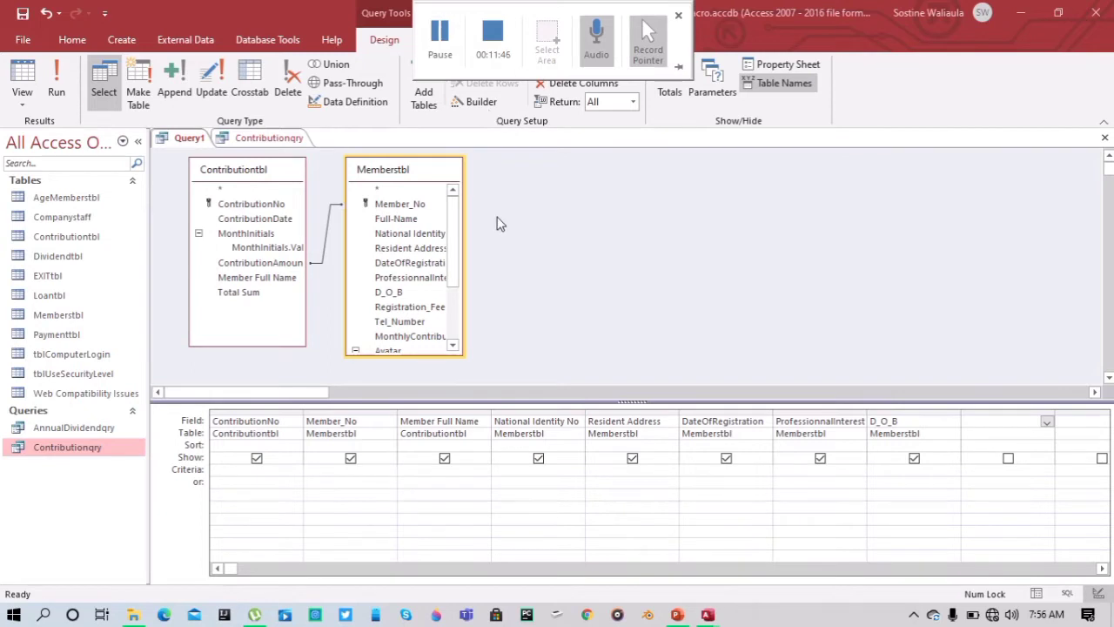
click(971, 420)
right_click(971, 420)
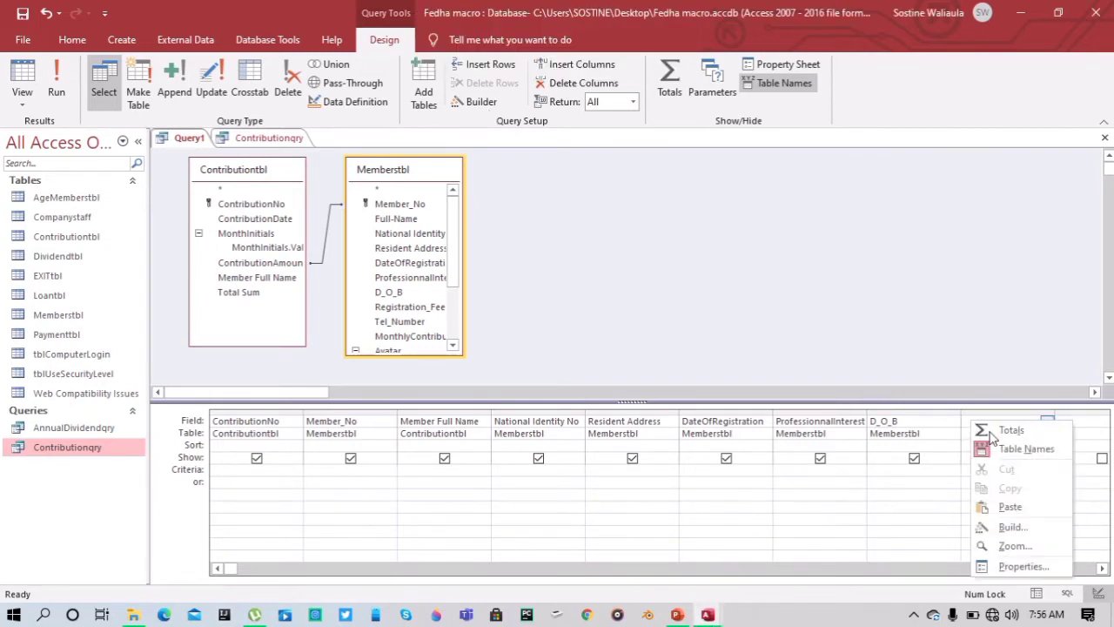
click(1023, 553)
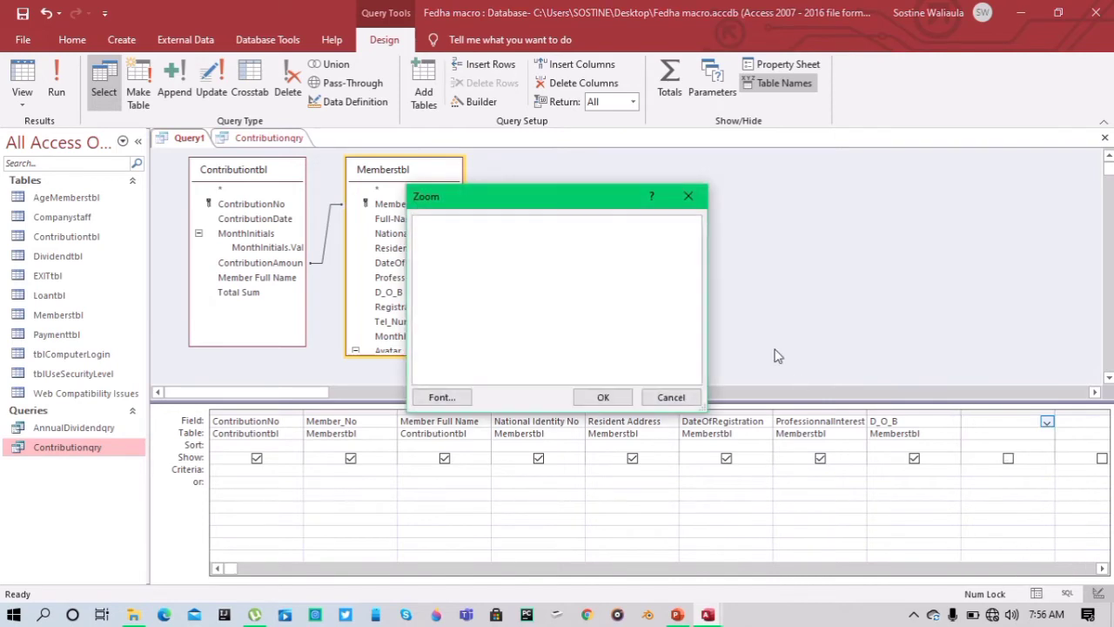
key(ctrl+v)
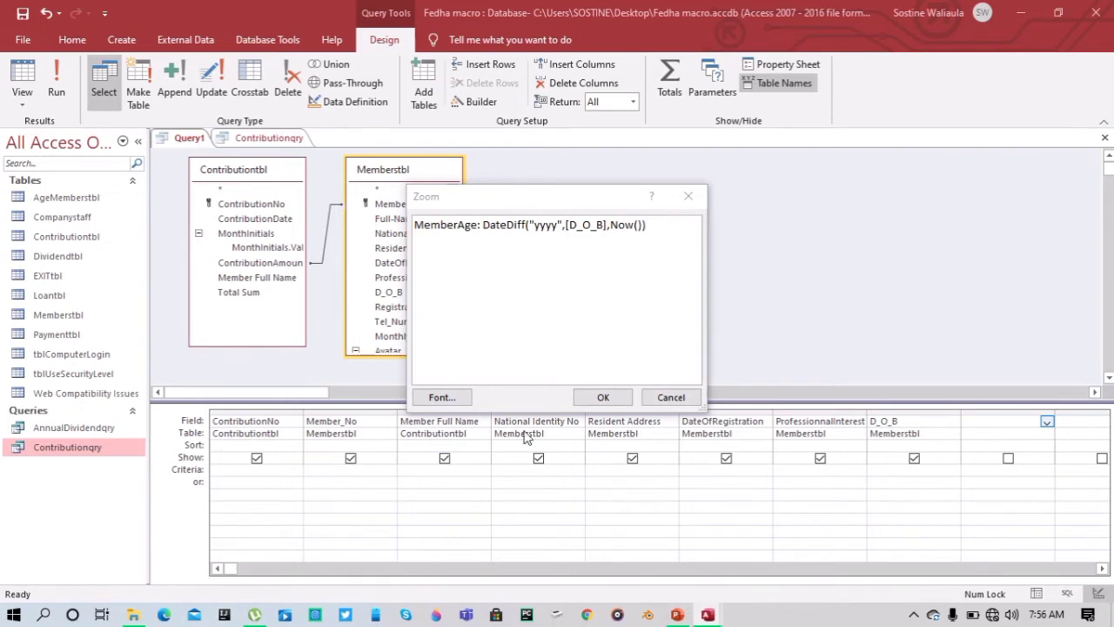
click(601, 397)
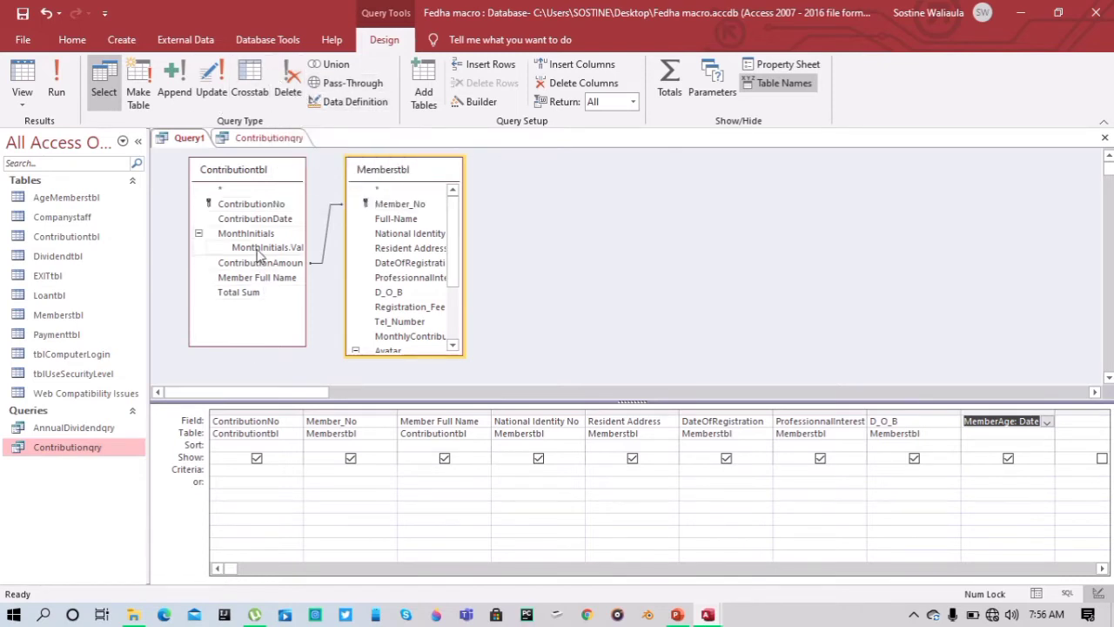
Add Tel_Number and Avatar from Memberstbl and the contribution date and month fields from Contributiontbl to the query grid
click(409, 322)
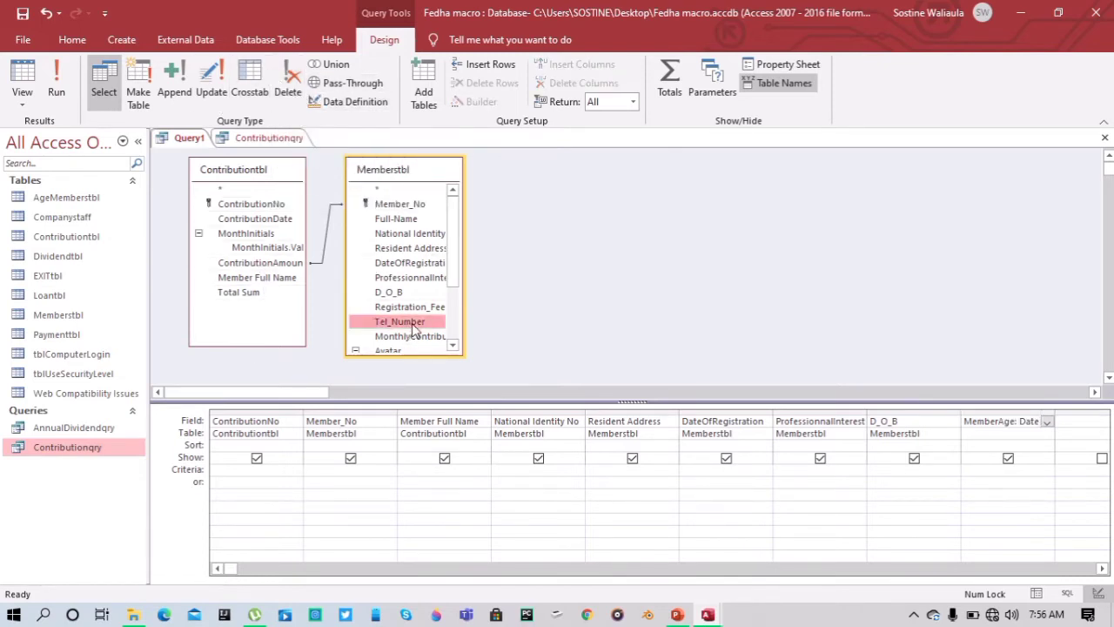
double_click(415, 329)
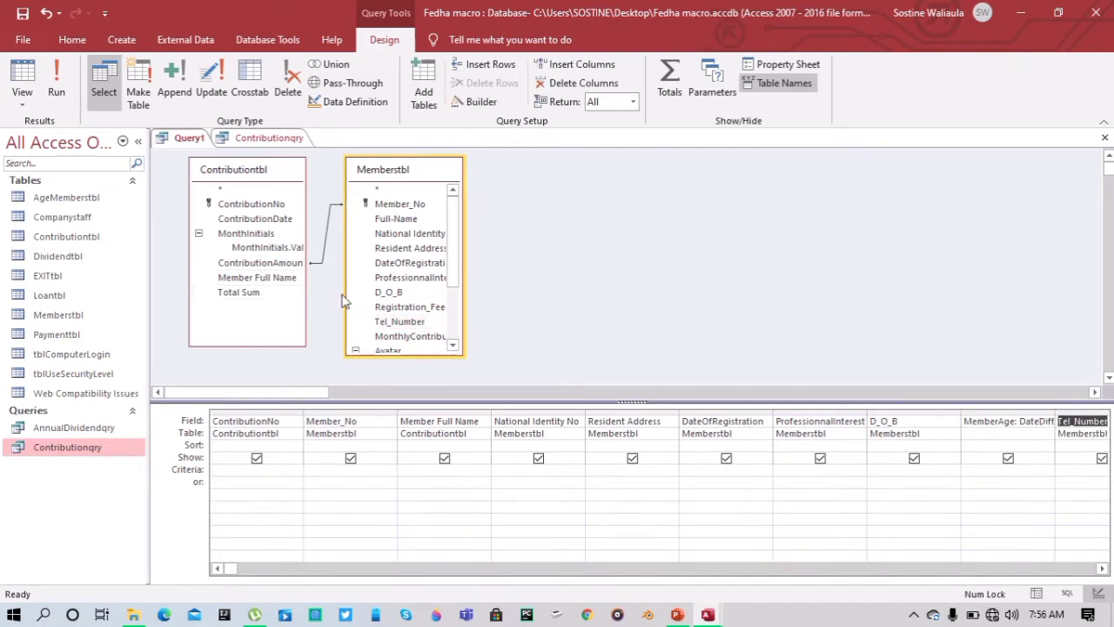
click(392, 351)
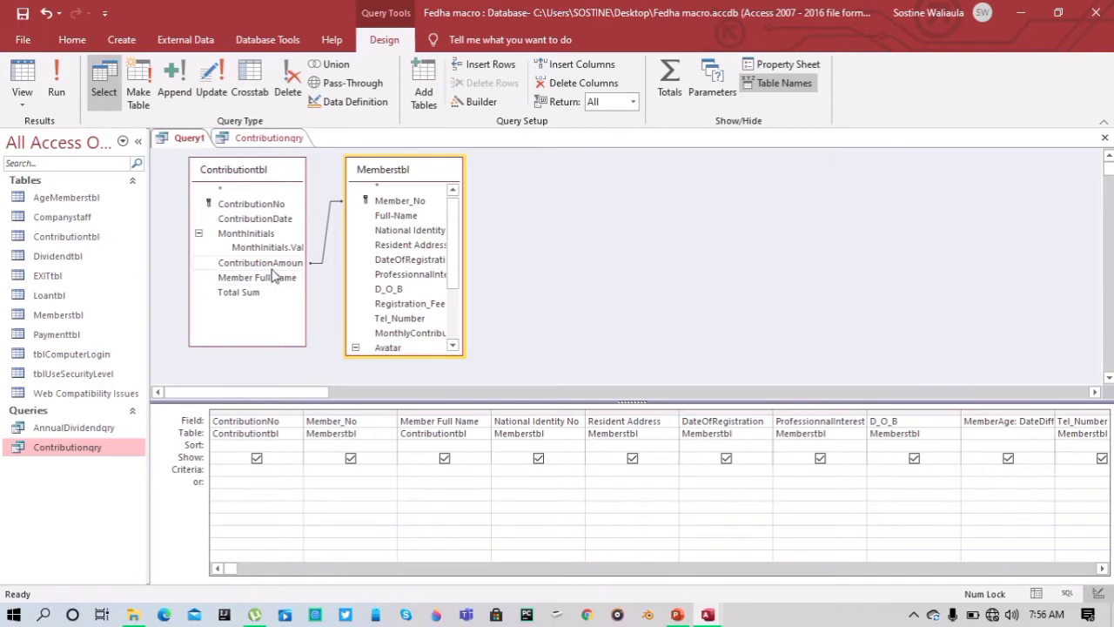
click(259, 222)
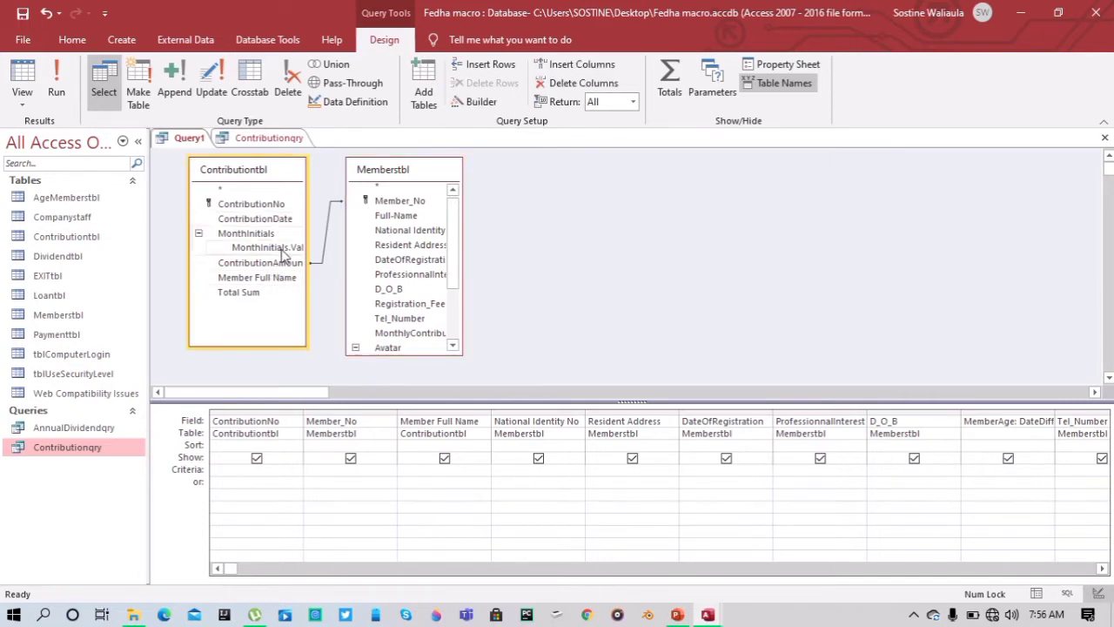
click(282, 251)
click(271, 242)
click(271, 241)
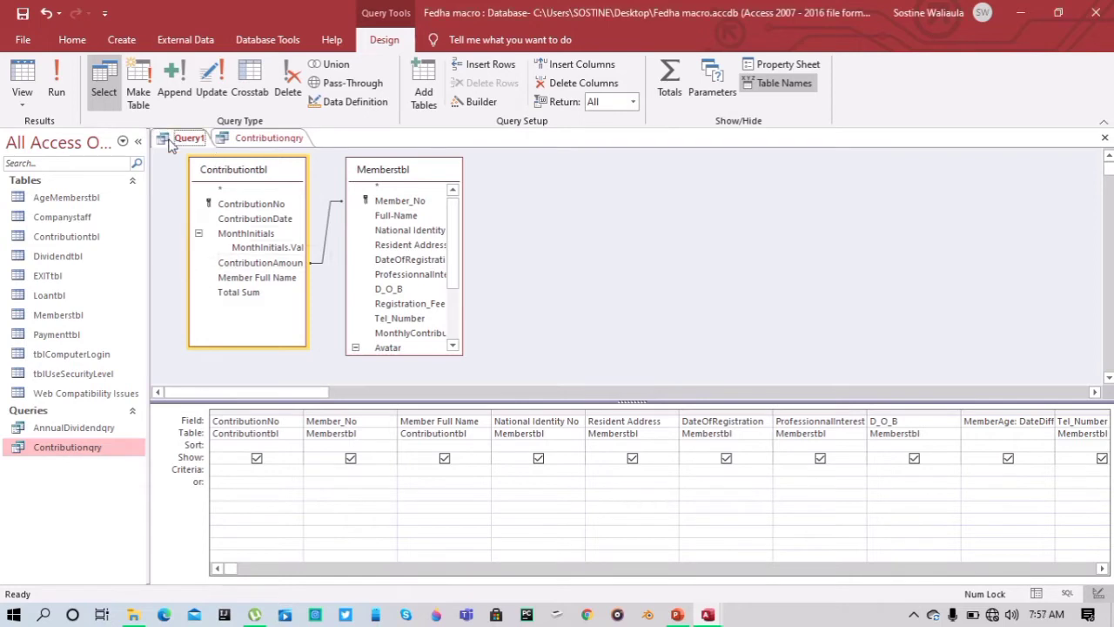
Save the new query as DivedendContributionqry
right_click(172, 145)
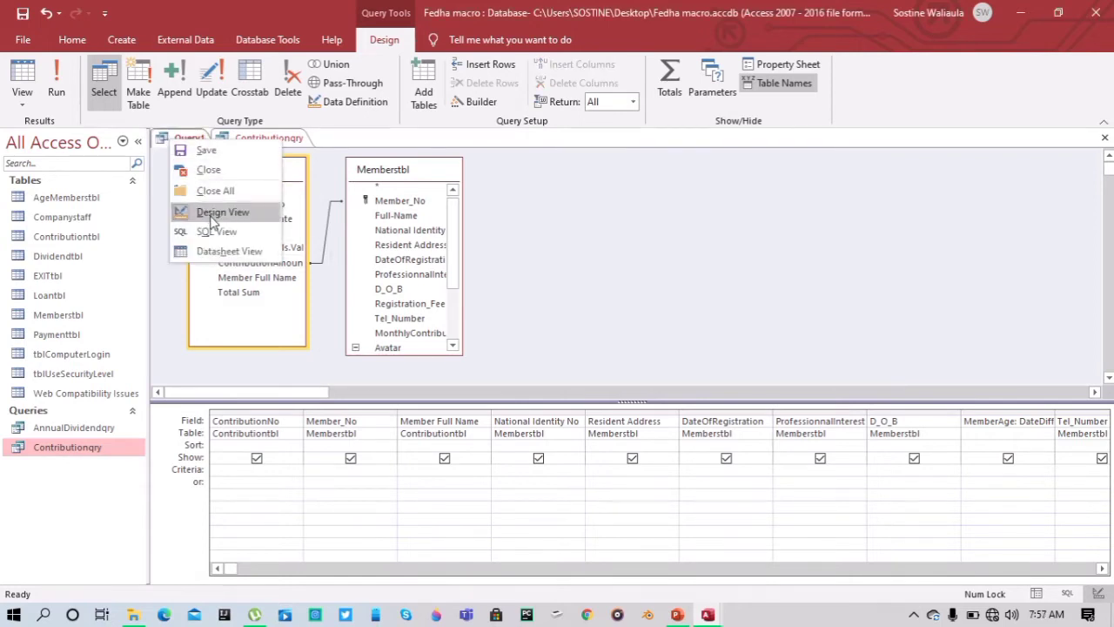
click(207, 152)
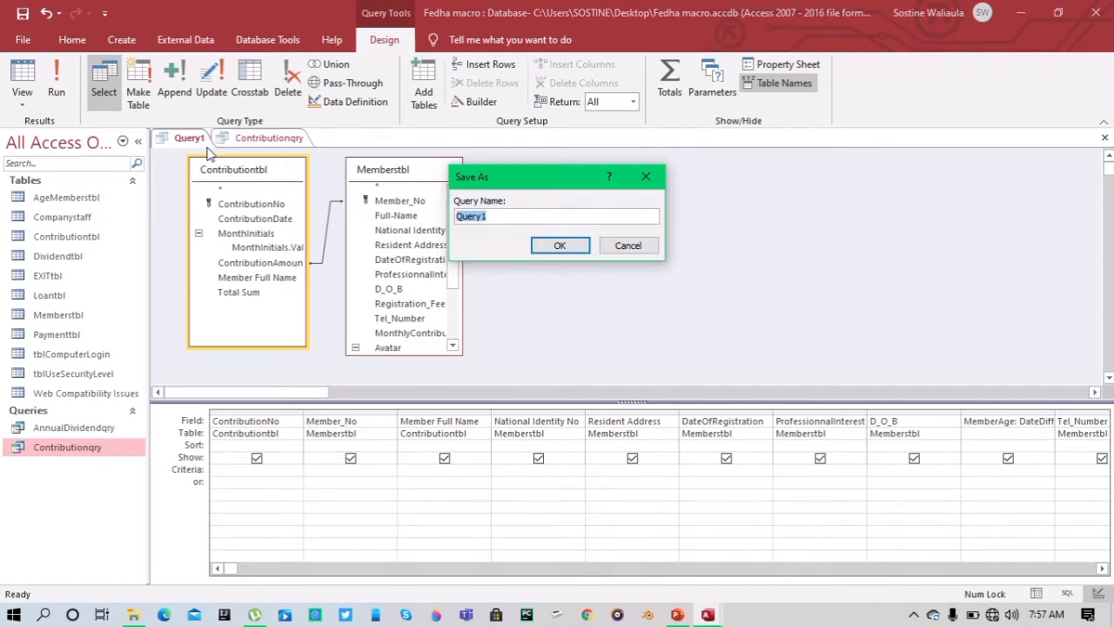
text(DivedendContributio)
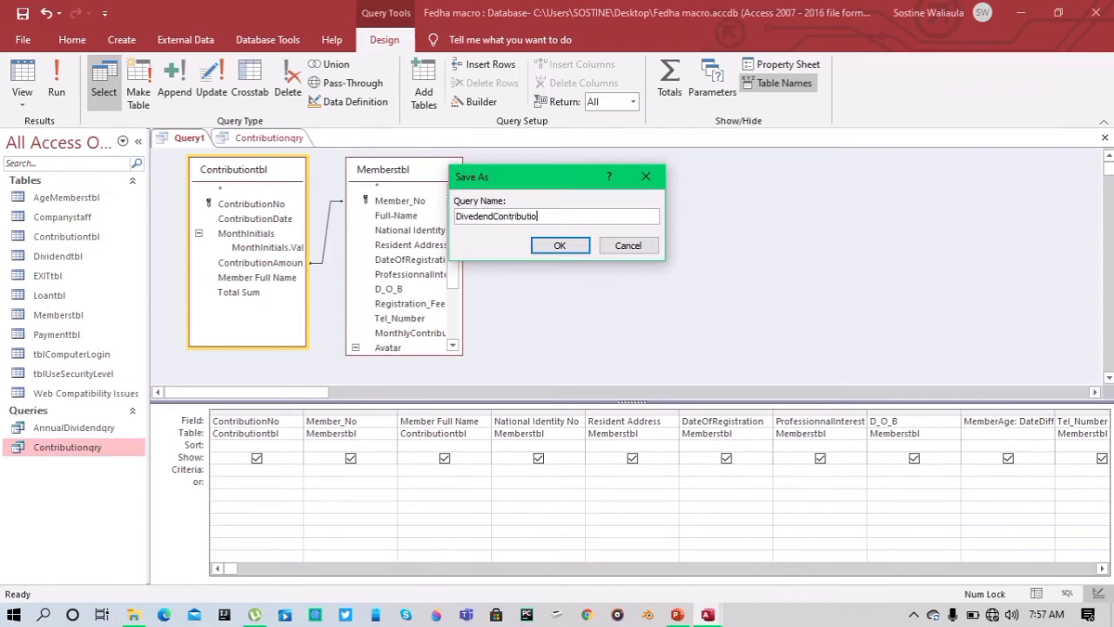
text(nqry)
key(Return)
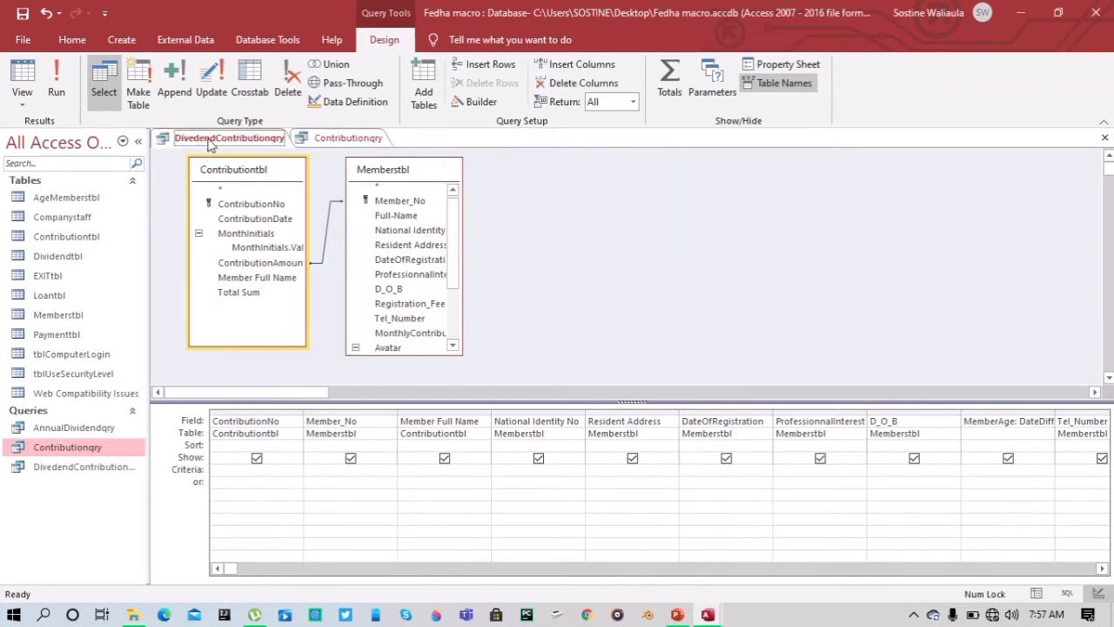
Close all open queries, discarding the design changes to Contributionqry
right_click(213, 138)
click(225, 154)
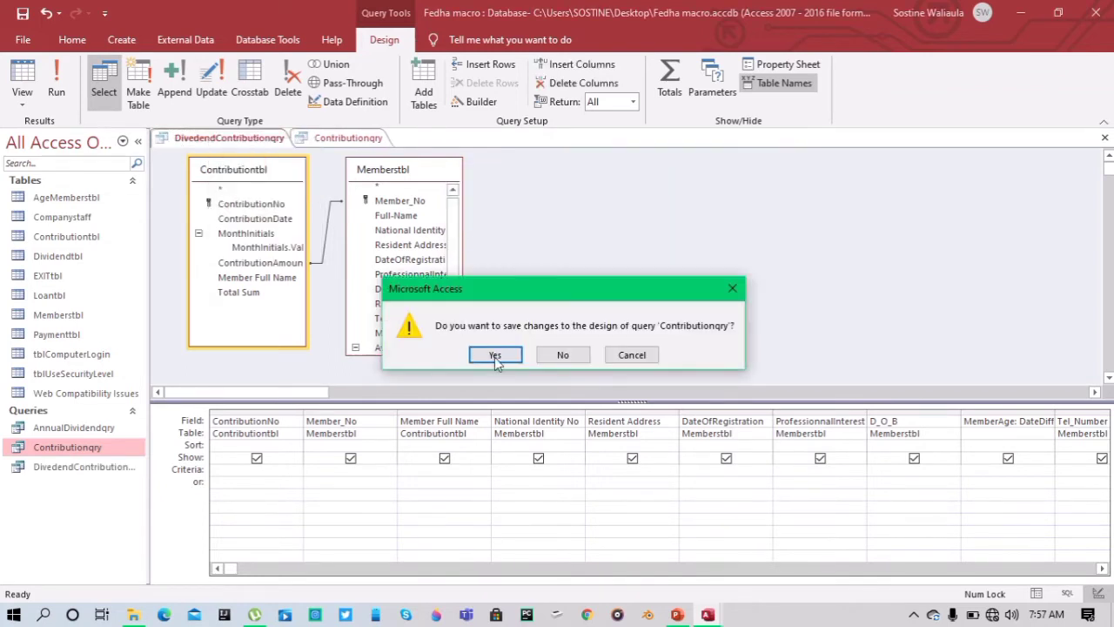
click(564, 359)
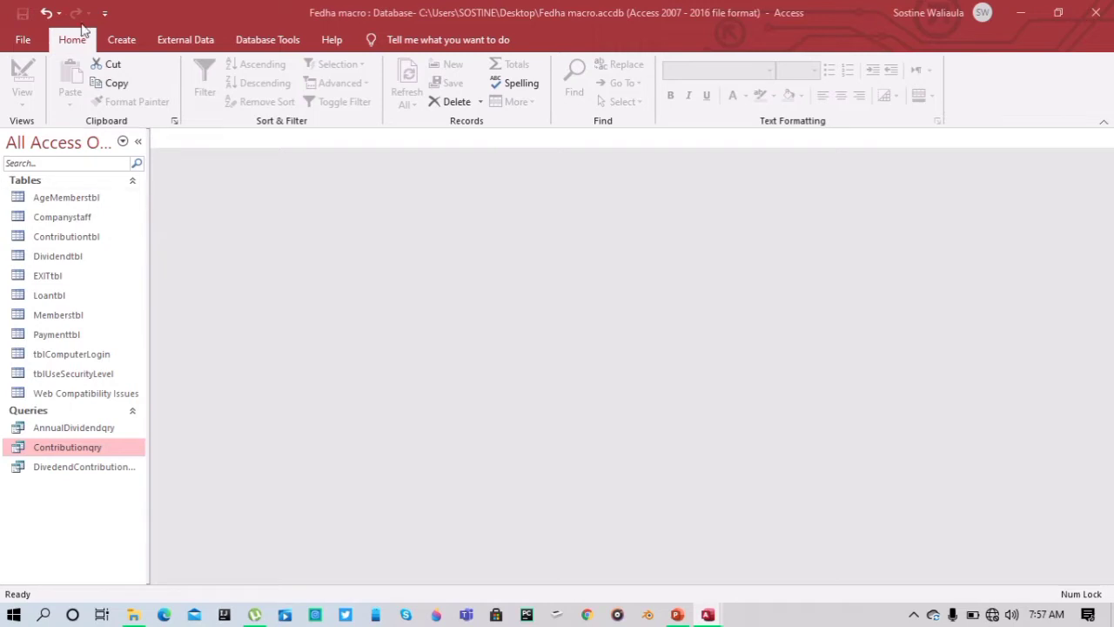
Create a new query design with EXITtbl and Memberstbl, joining Member_No to ExitingMember
click(120, 40)
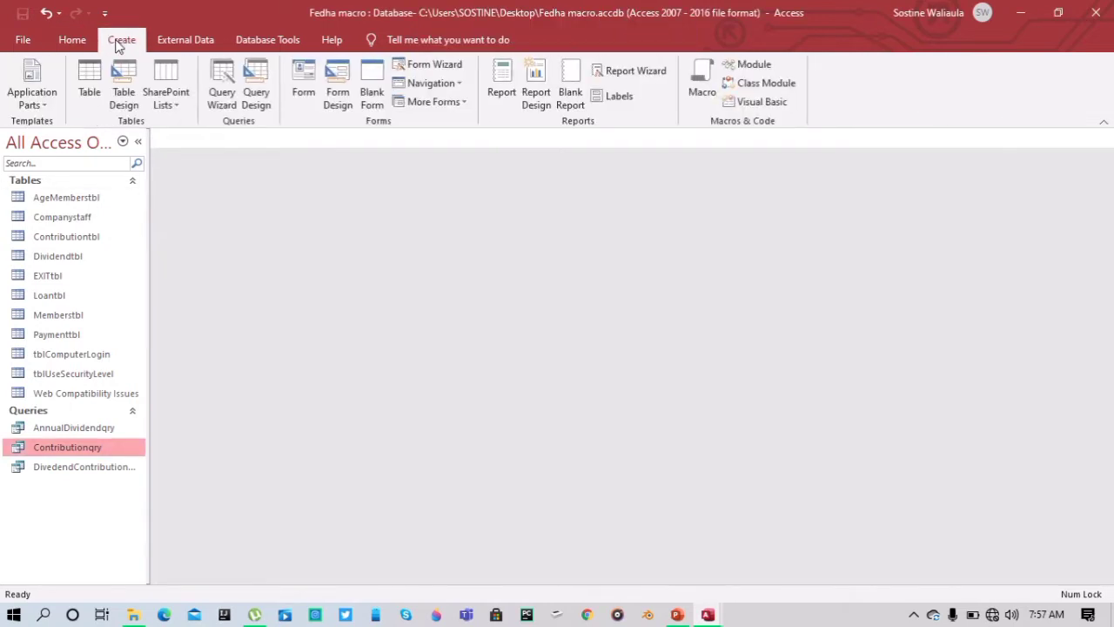
click(254, 87)
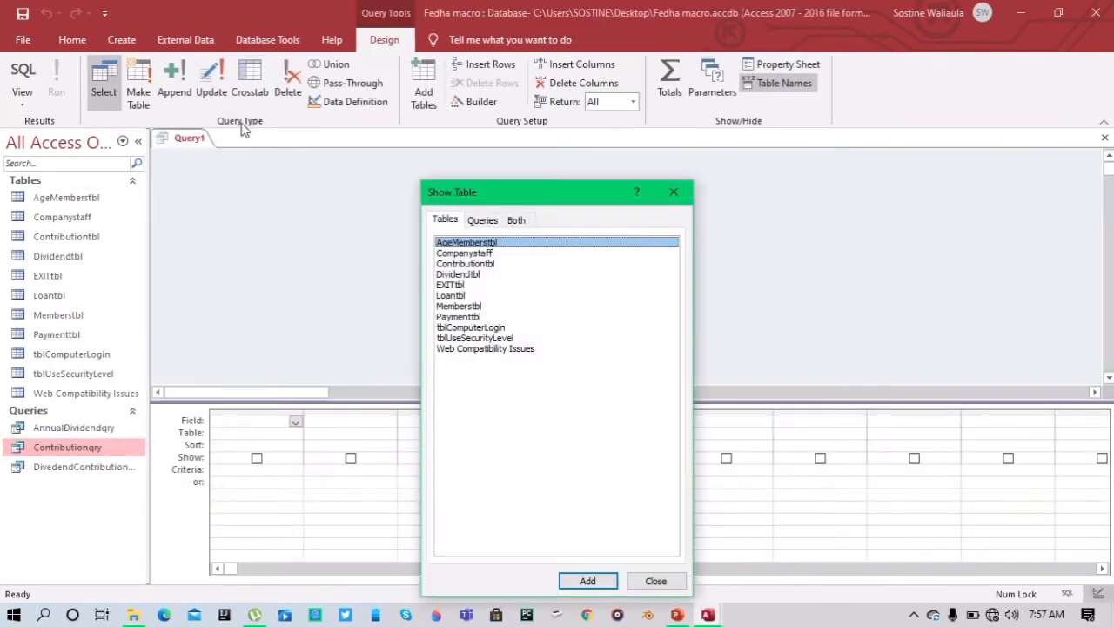
click(457, 289)
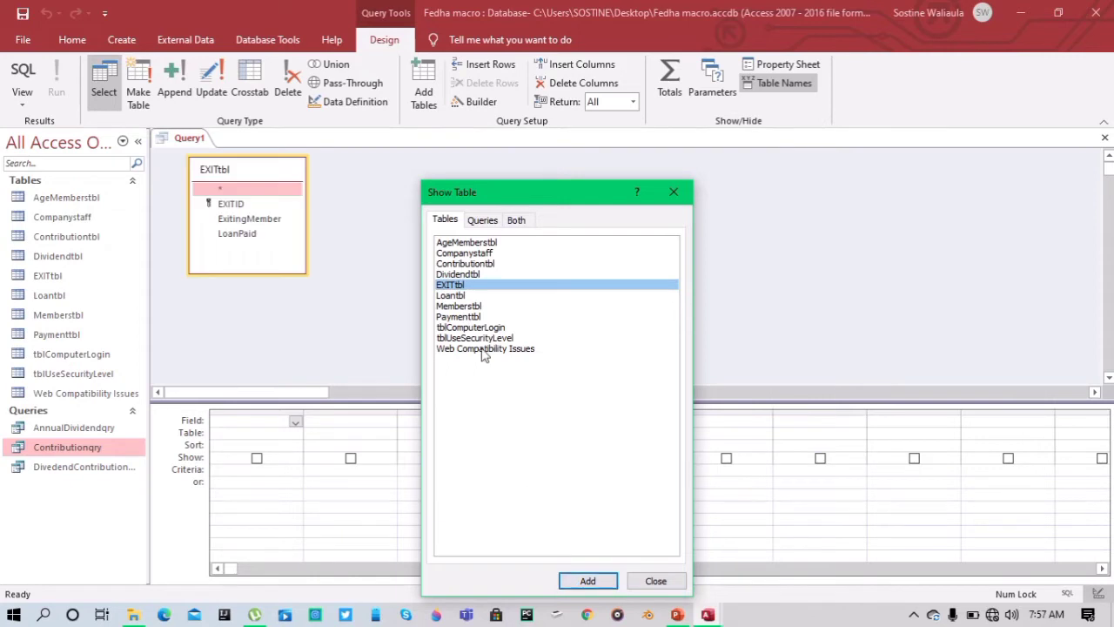
click(477, 308)
click(592, 582)
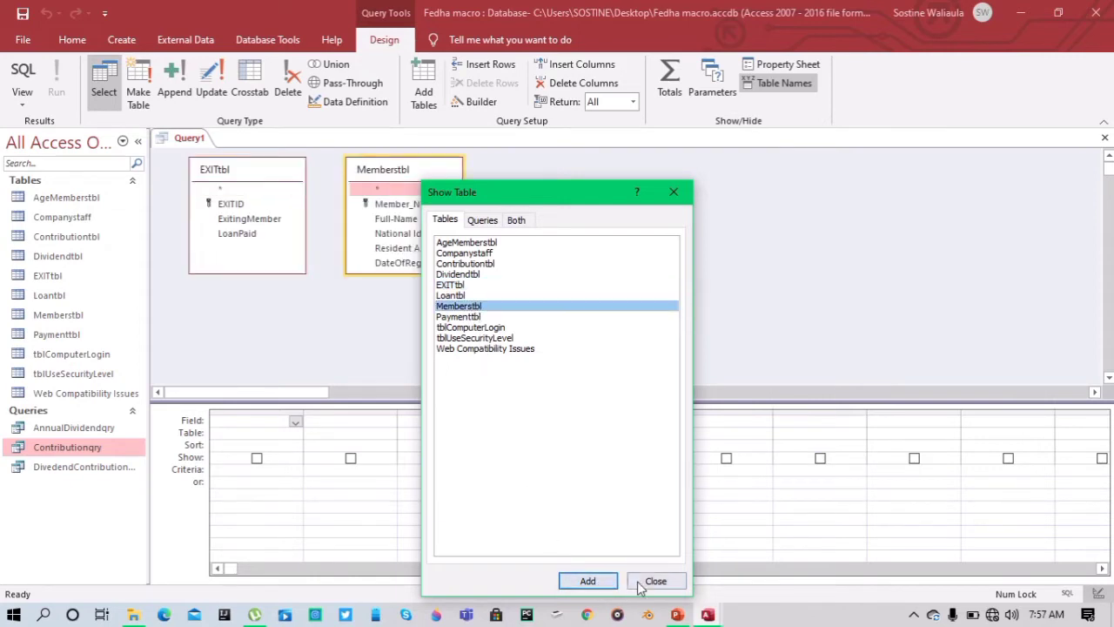
click(655, 581)
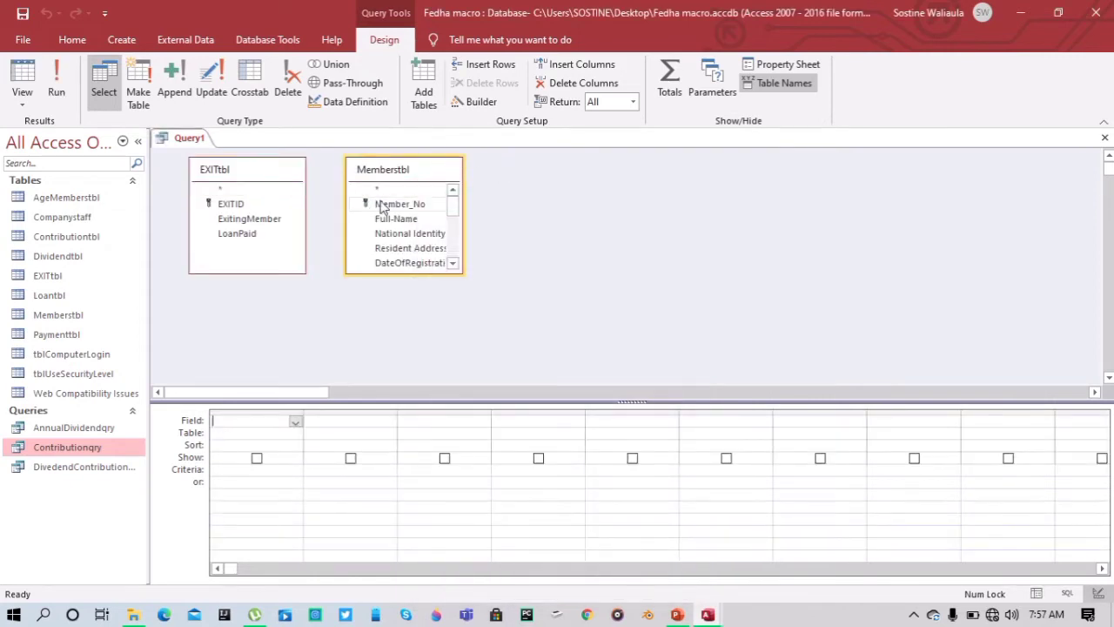
drag(379, 205, 272, 223)
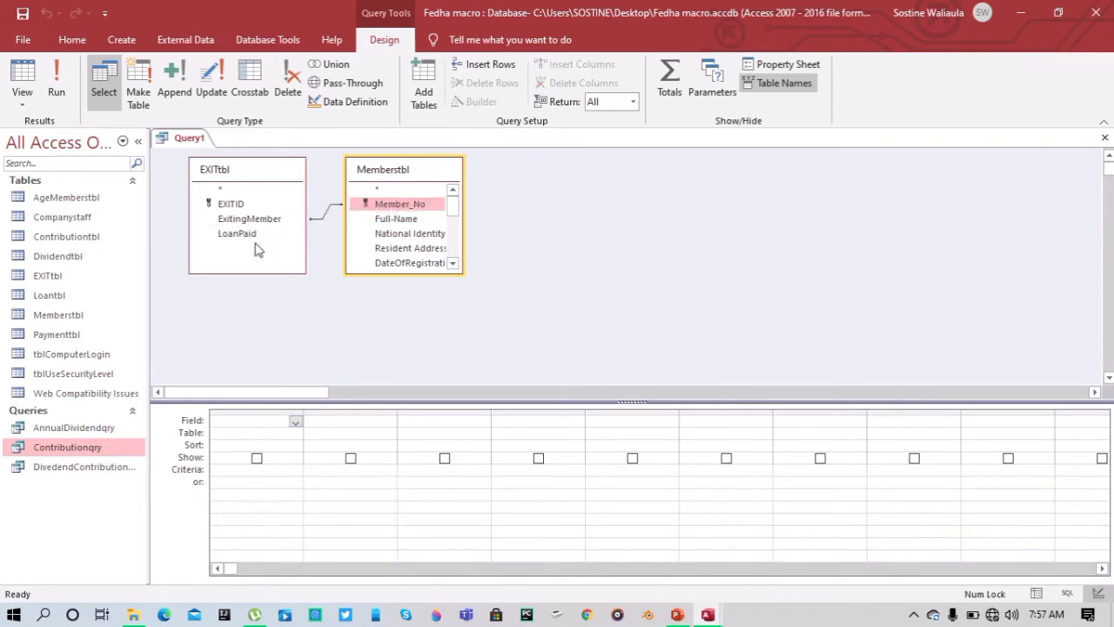
drag(366, 183, 363, 158)
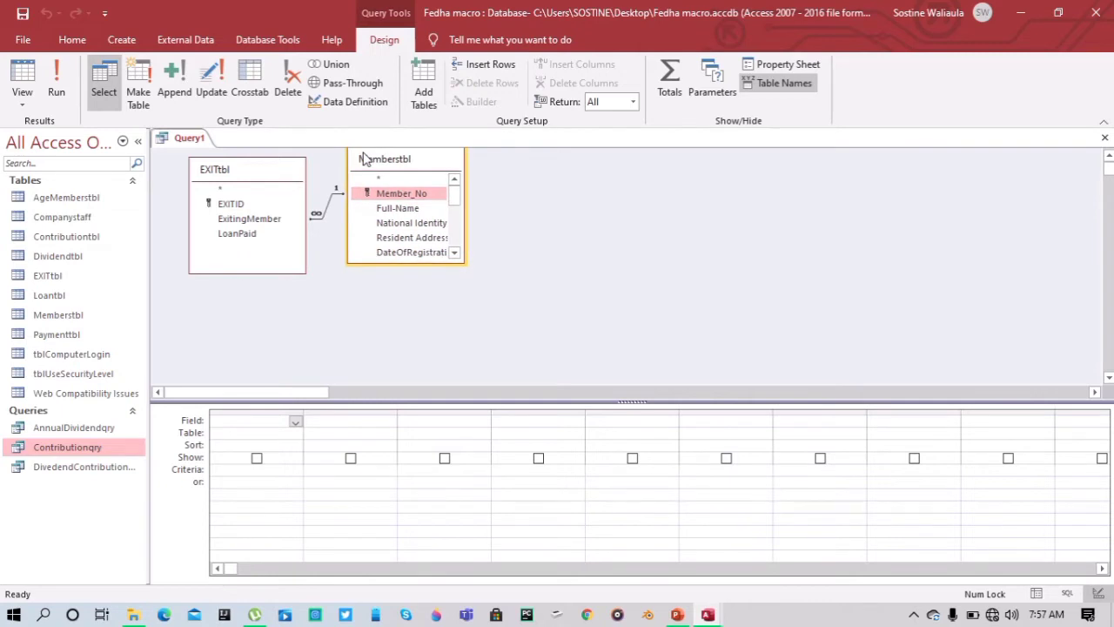
Add ExitingMember, National Identity No, Resident Address, Avatar and LoanPaid to the query grid from EXITtbl and Memberstbl
double_click(273, 221)
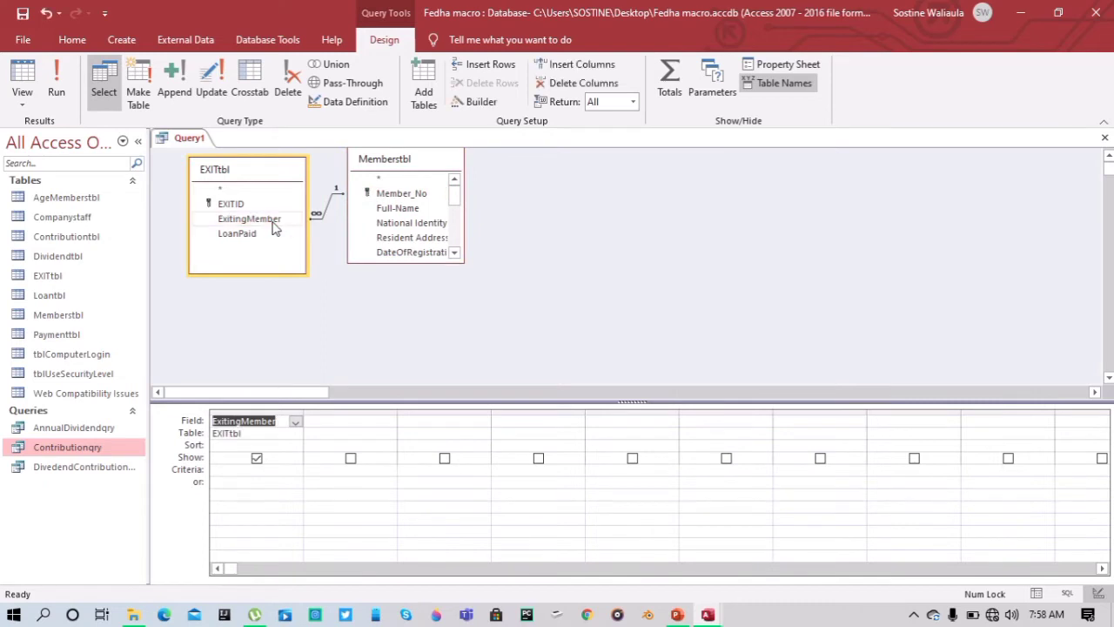
double_click(398, 223)
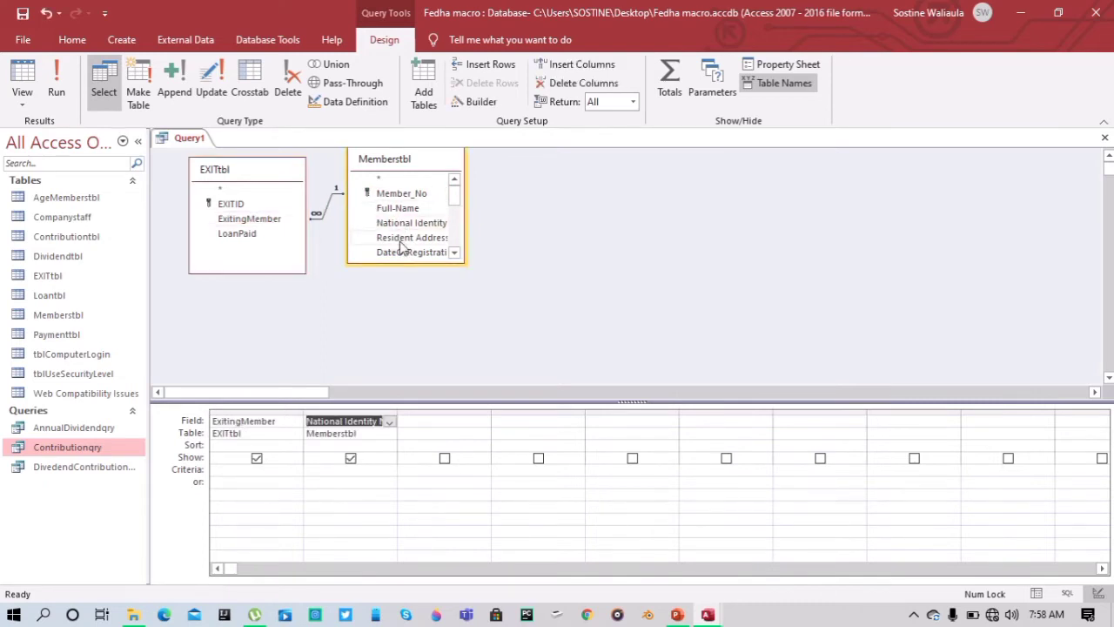
drag(405, 263, 416, 373)
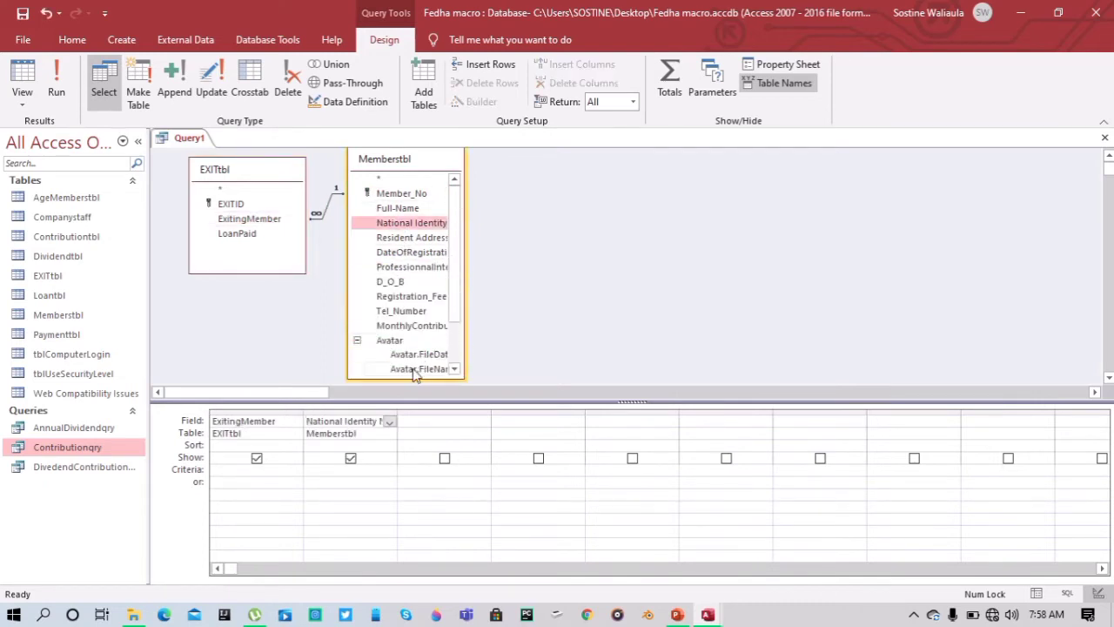
double_click(430, 238)
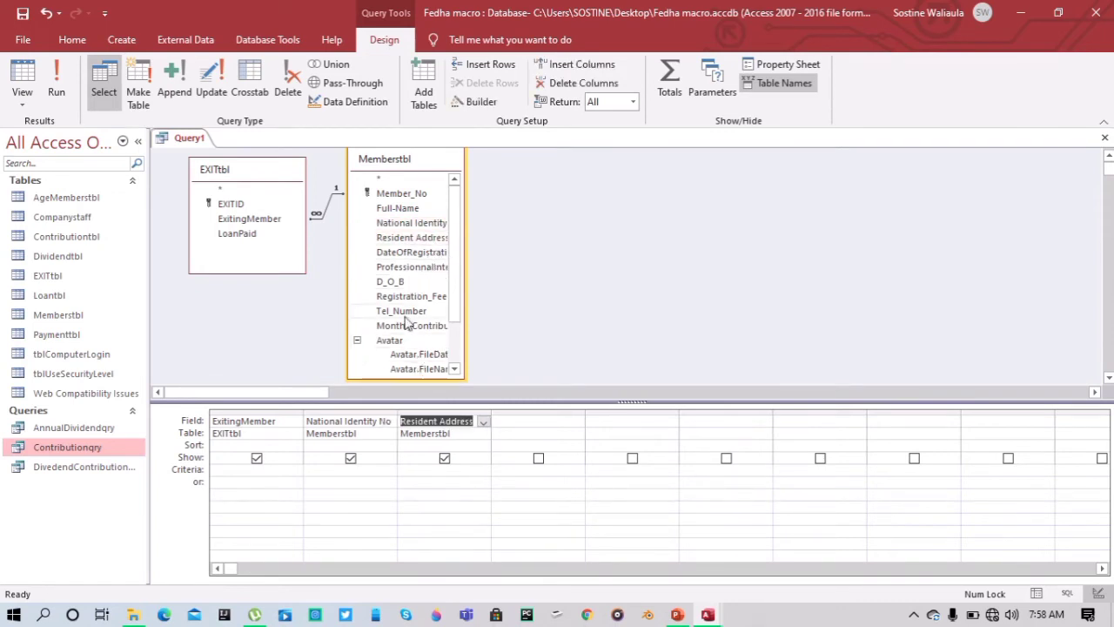
double_click(406, 346)
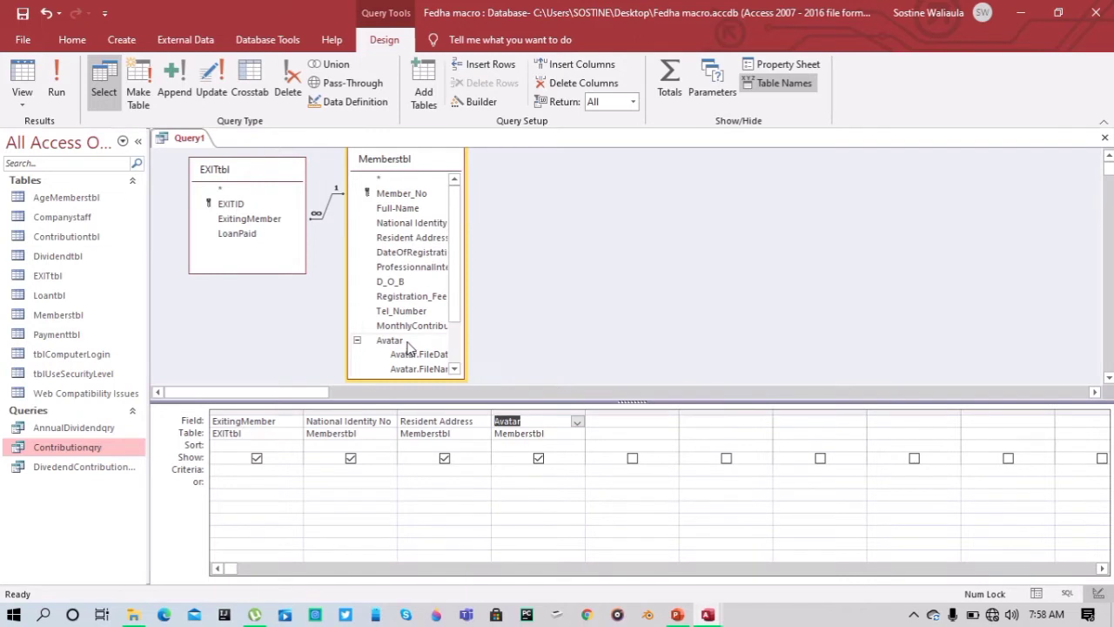
scroll(380, 272, down, 2)
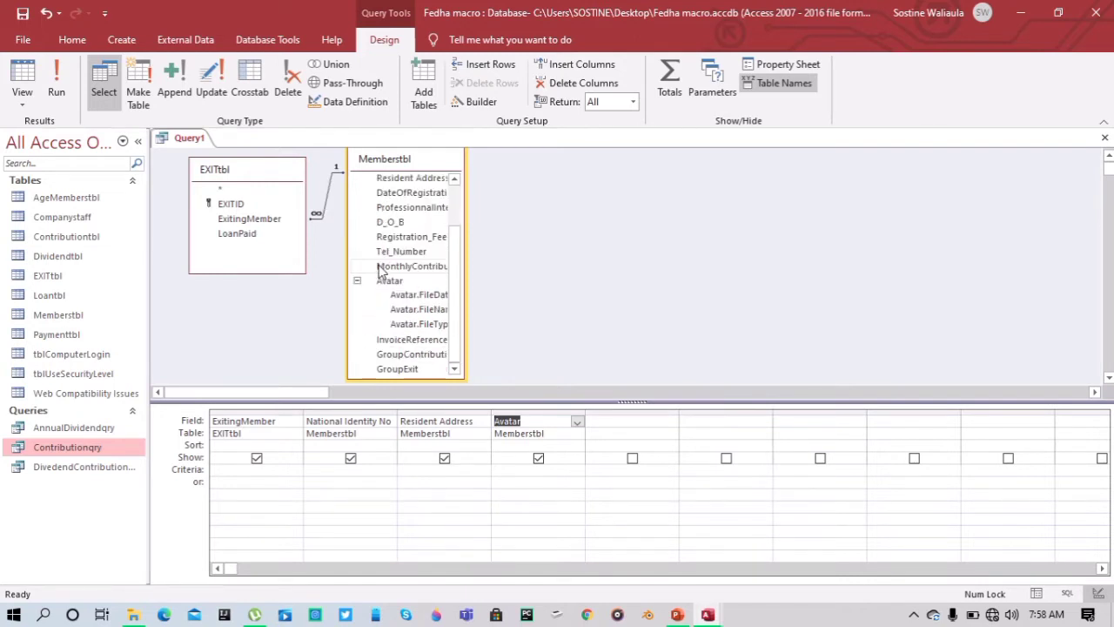
double_click(252, 234)
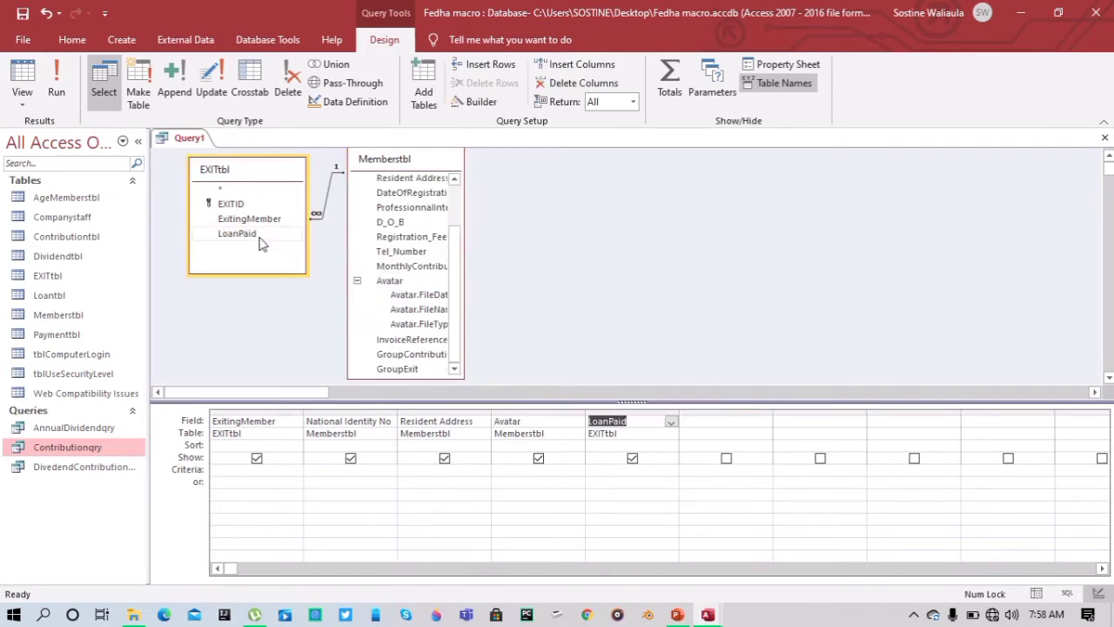
Save the new query as Exitqry and close it
click(173, 145)
right_click(174, 142)
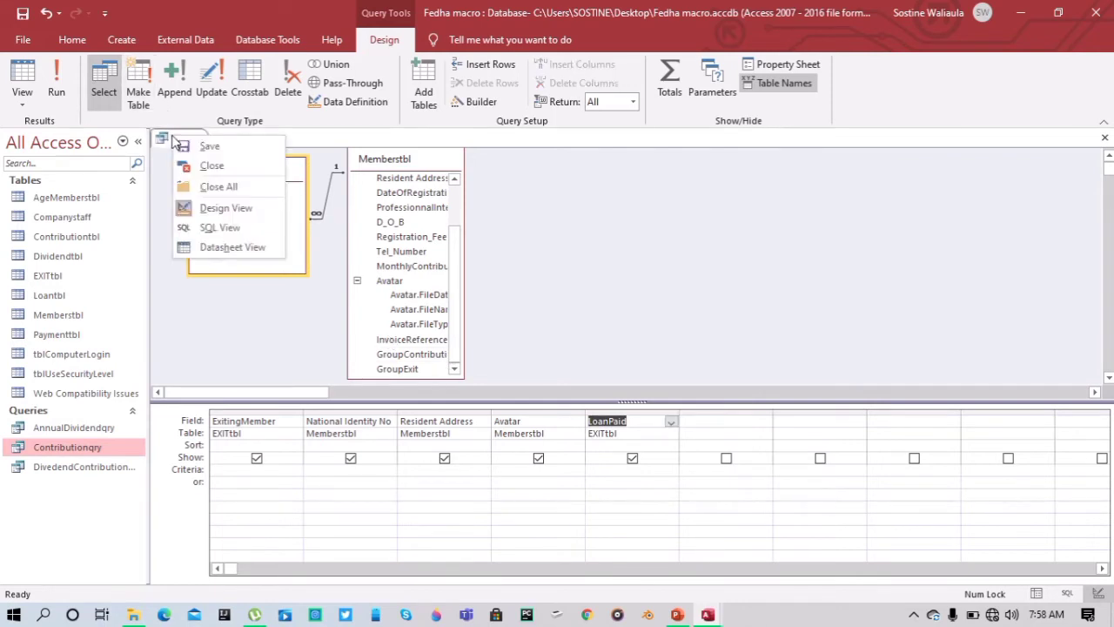
click(217, 147)
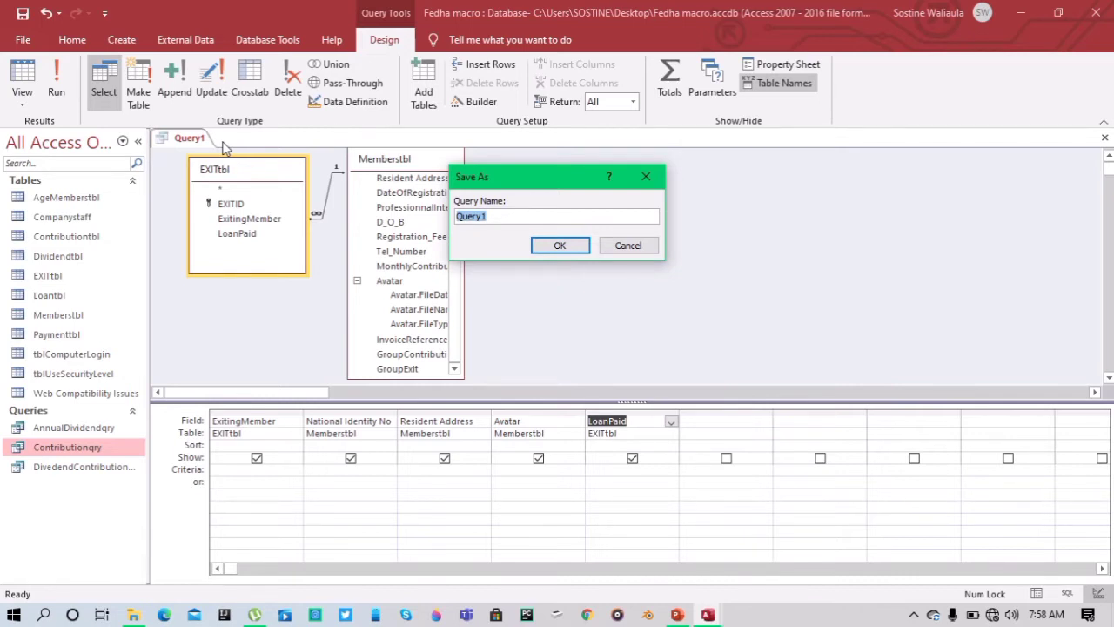
text(Exitqry)
key(Return)
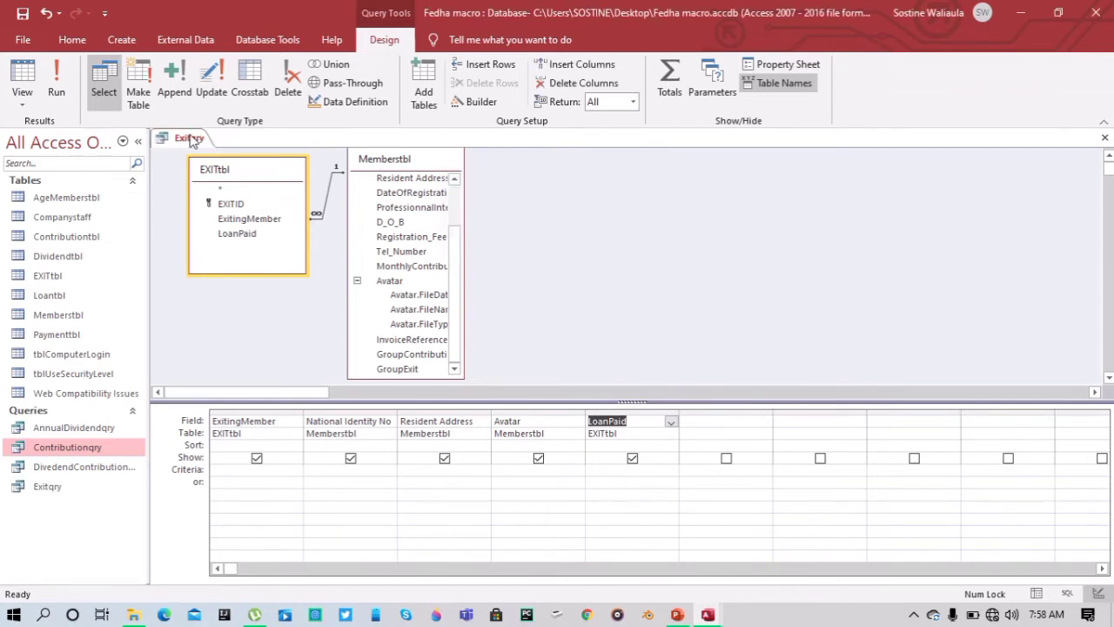
right_click(201, 139)
click(216, 166)
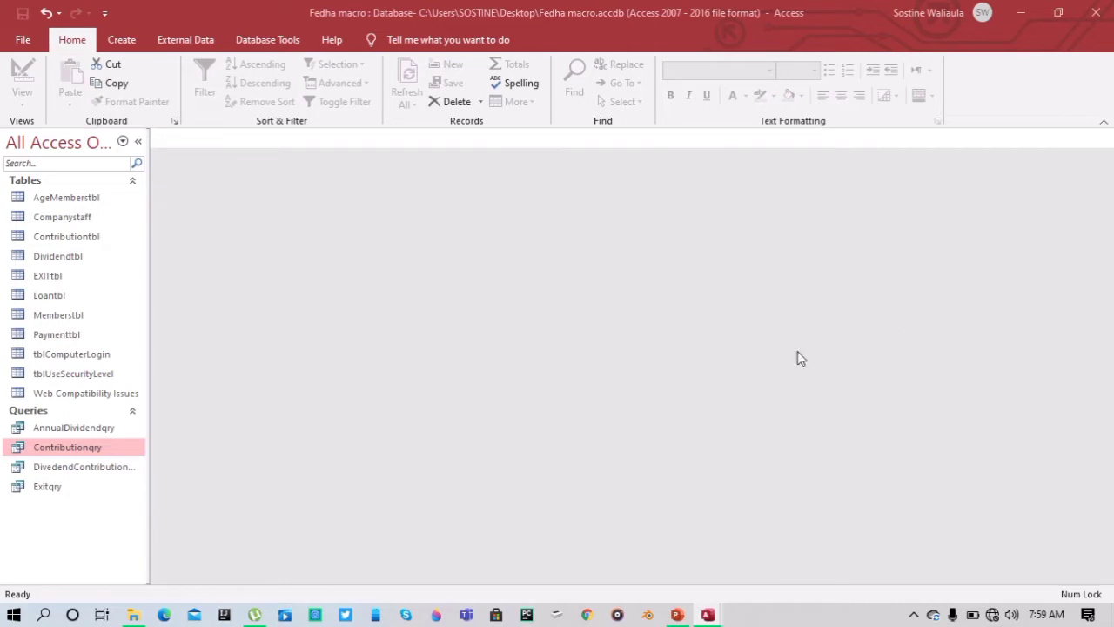
Create another query design containing Memberstbl and Contributiontbl
click(121, 40)
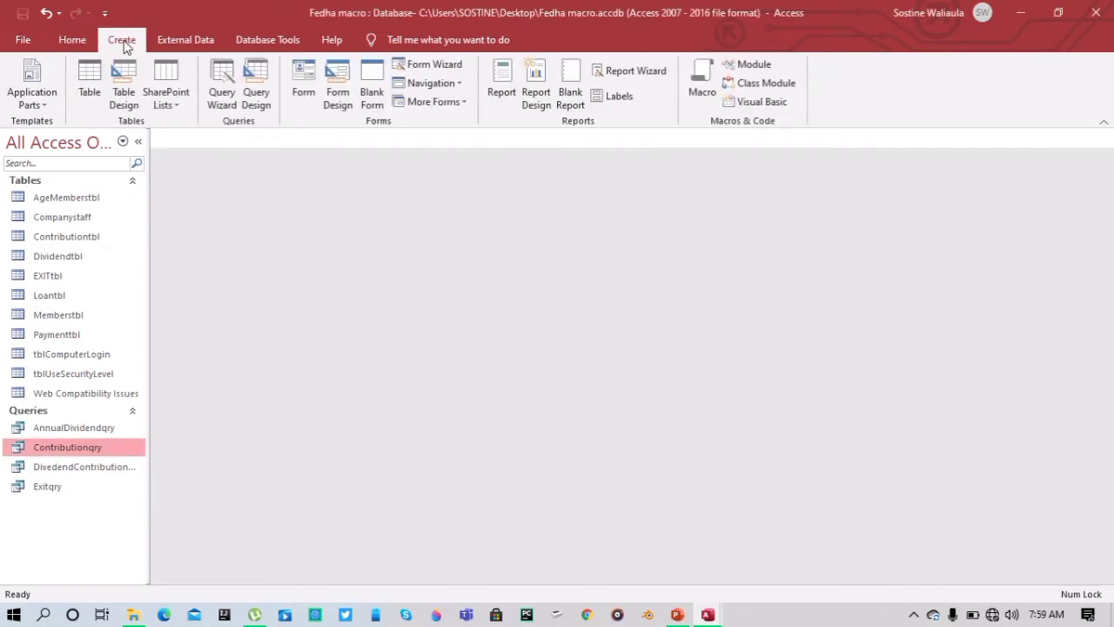
click(247, 87)
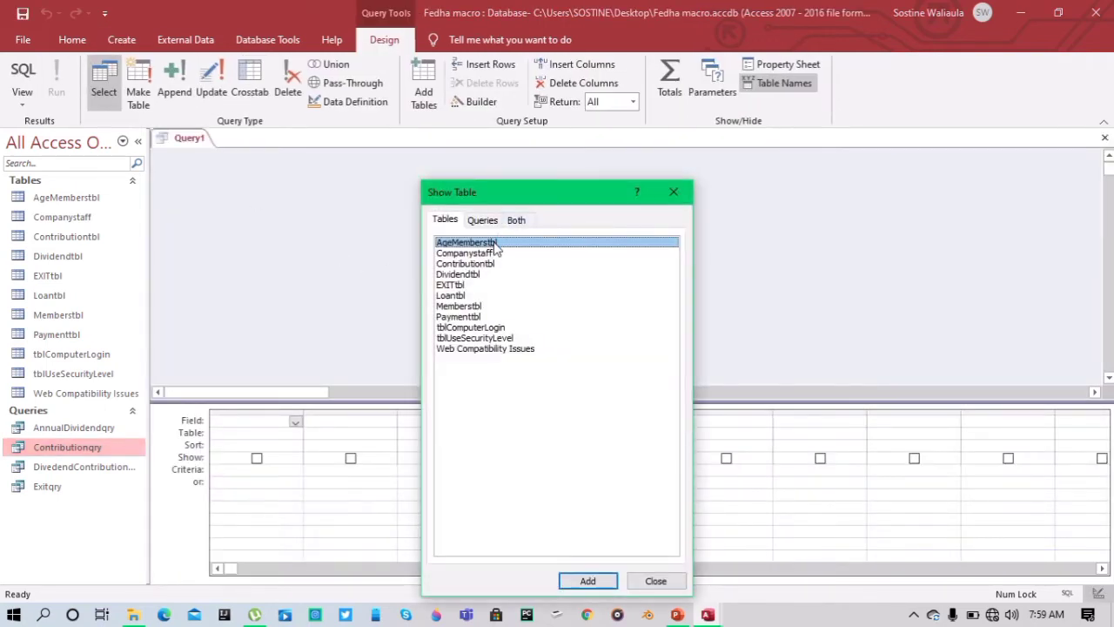
click(465, 306)
click(580, 578)
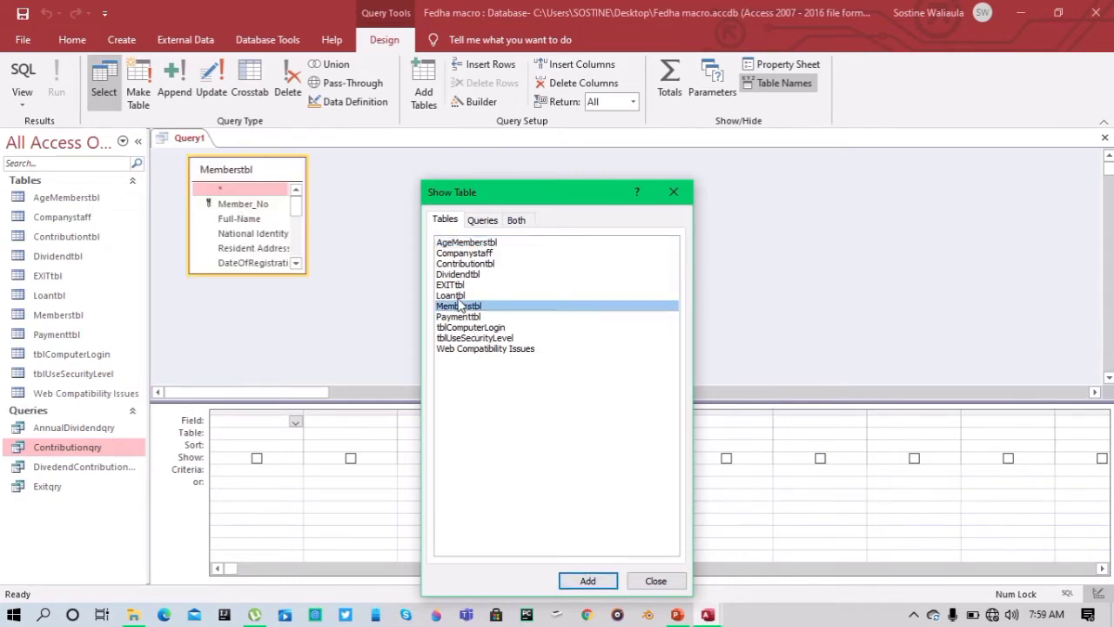
click(488, 264)
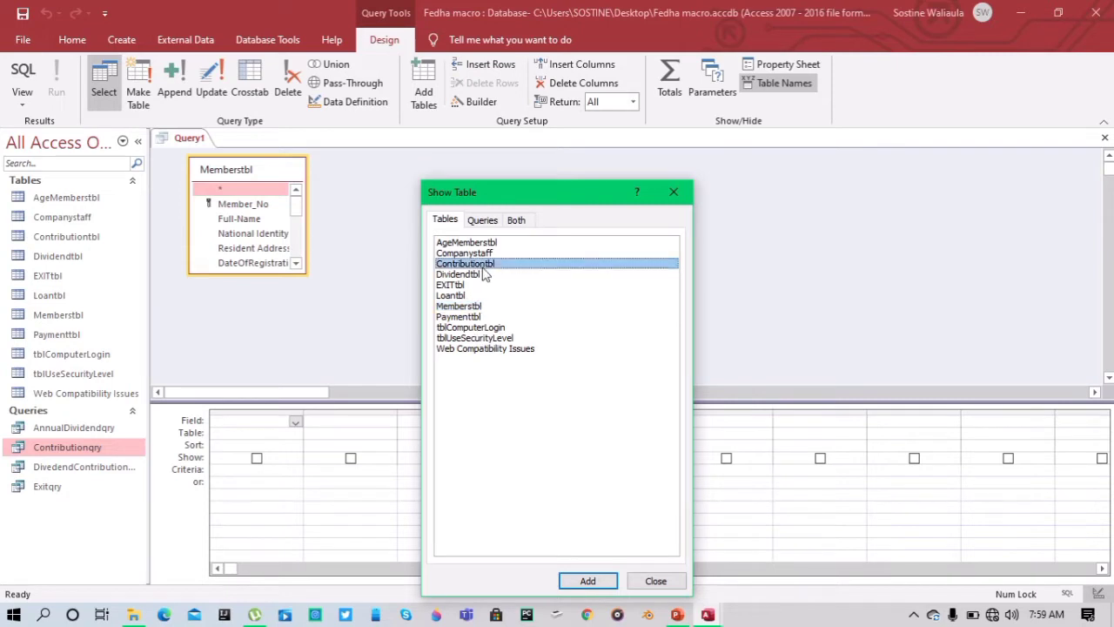
click(579, 580)
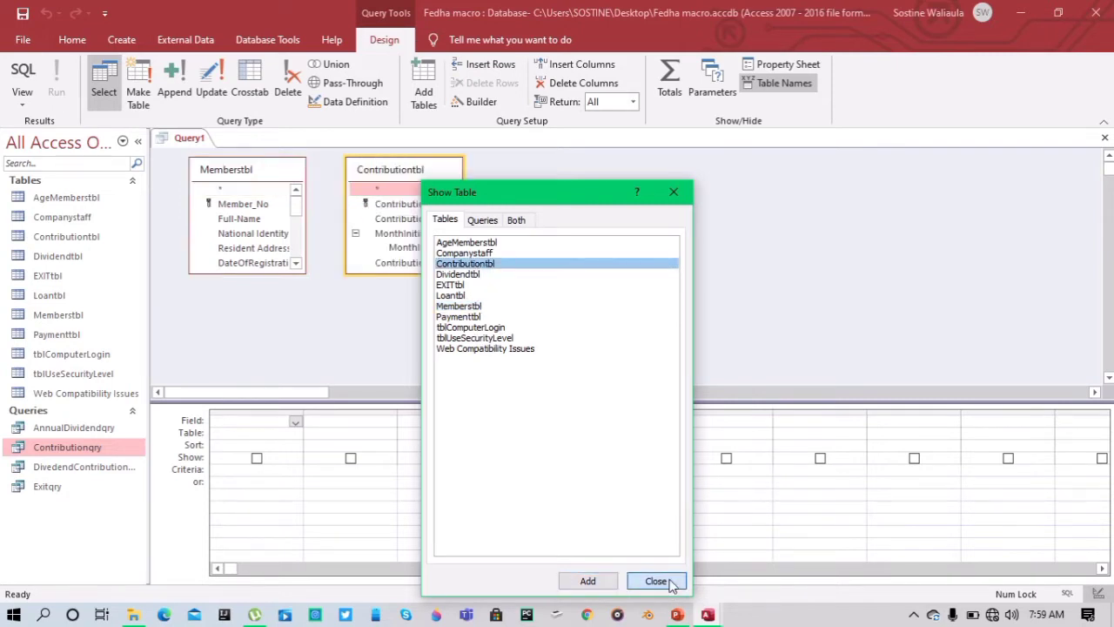
click(657, 581)
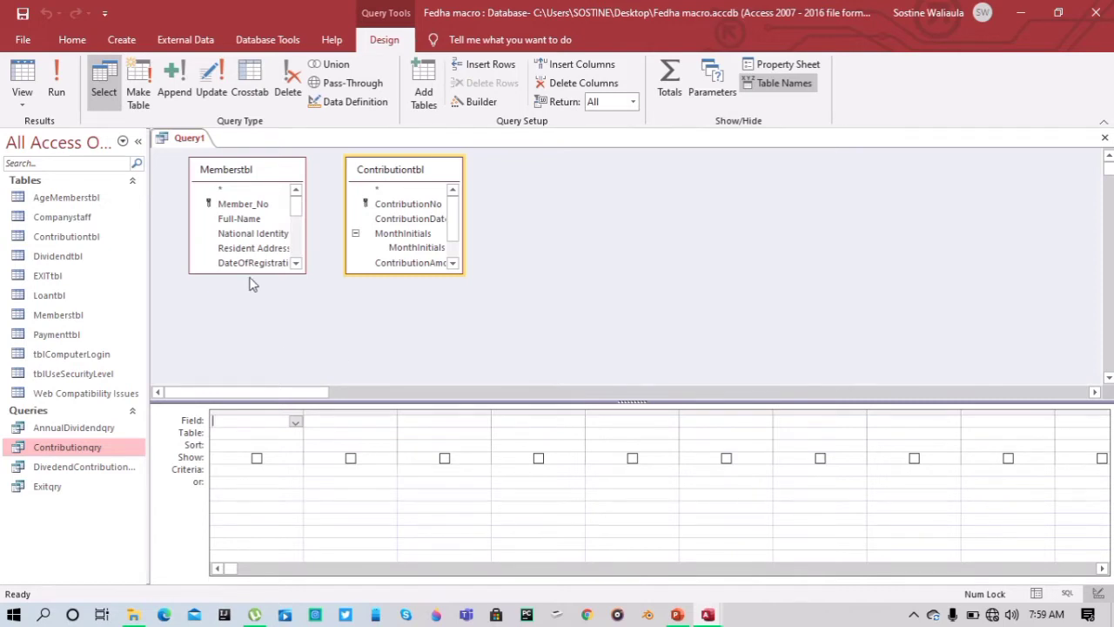
Lengthen the Memberstbl and Contributiontbl field lists and move Contributiontbl farther away from Memberstbl
drag(257, 275, 257, 344)
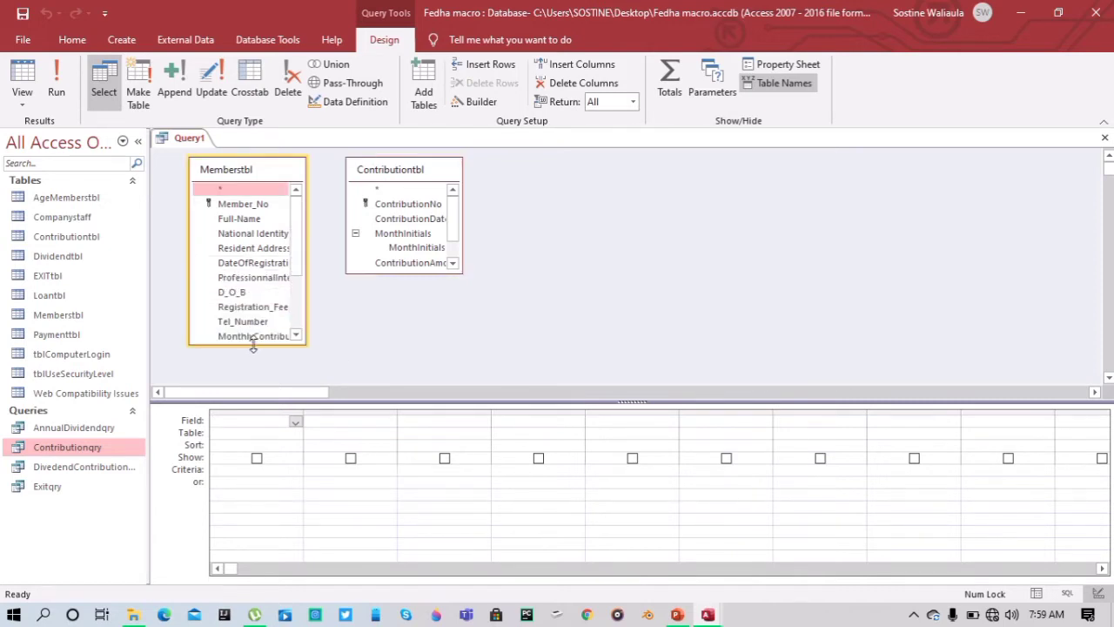
drag(410, 271, 417, 360)
drag(402, 171, 476, 179)
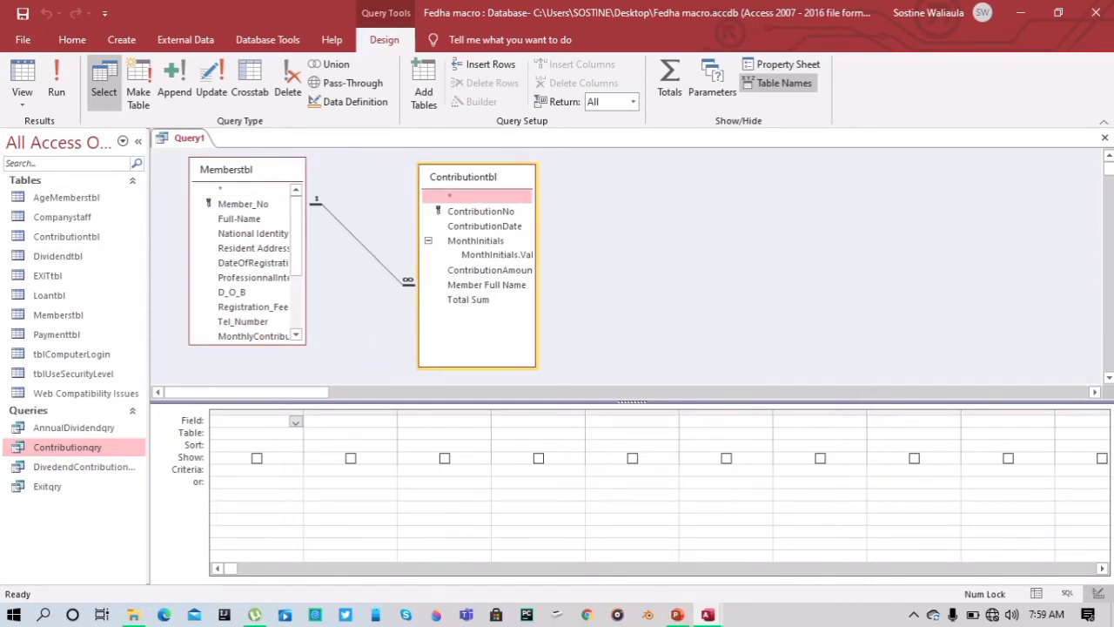
Delete the join between Memberstbl and Contributiontbl, and try to link Member_No to Member Full Name instead
click(370, 258)
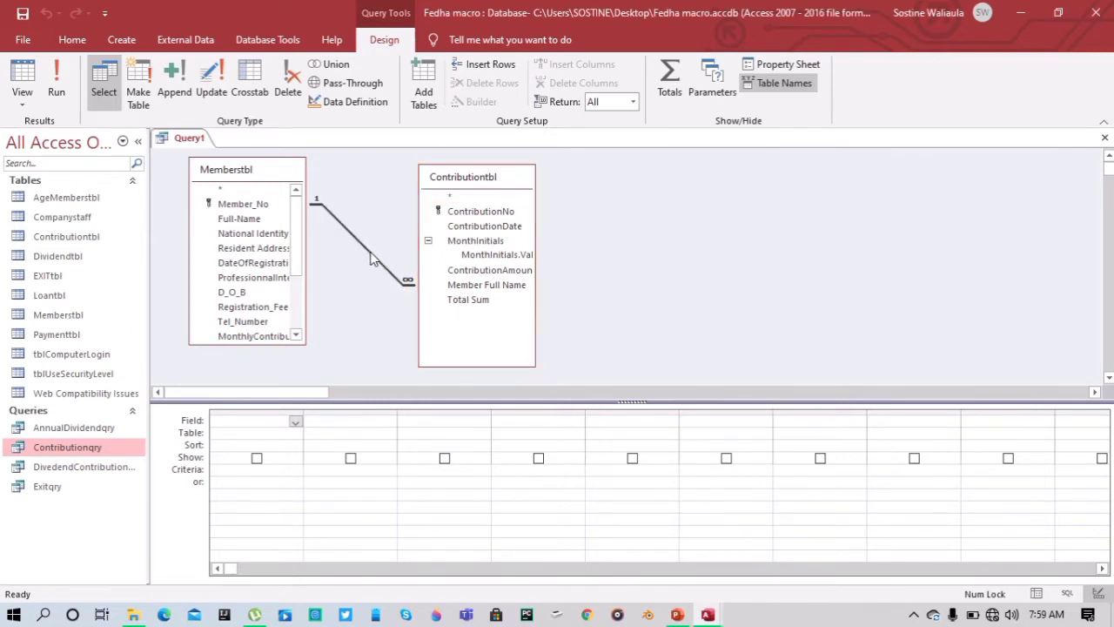
key(Delete)
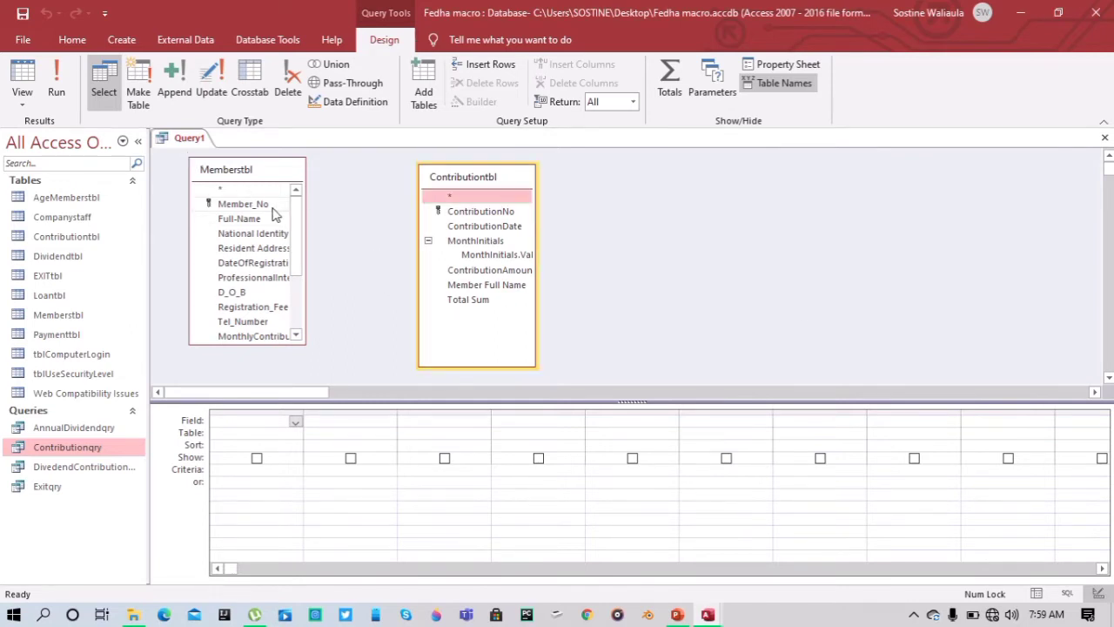
drag(270, 205, 461, 287)
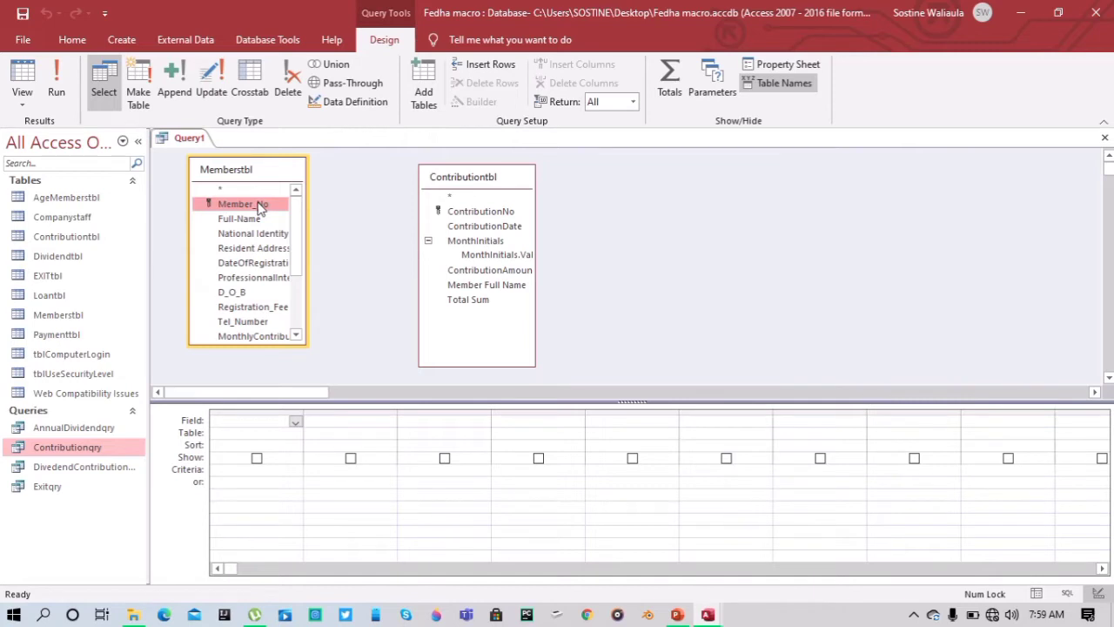
Add Member_No, Member Full Name from Contributiontbl, National Identity No, Resident Address and D_O_B to the query grid
double_click(259, 206)
click(486, 287)
double_click(487, 287)
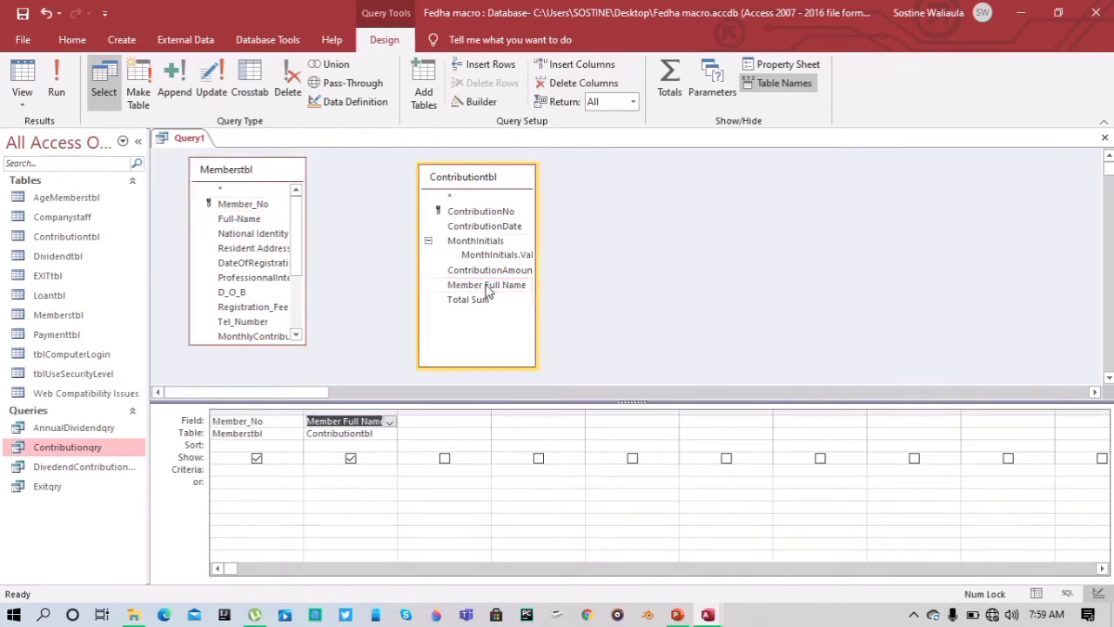
double_click(253, 235)
double_click(258, 250)
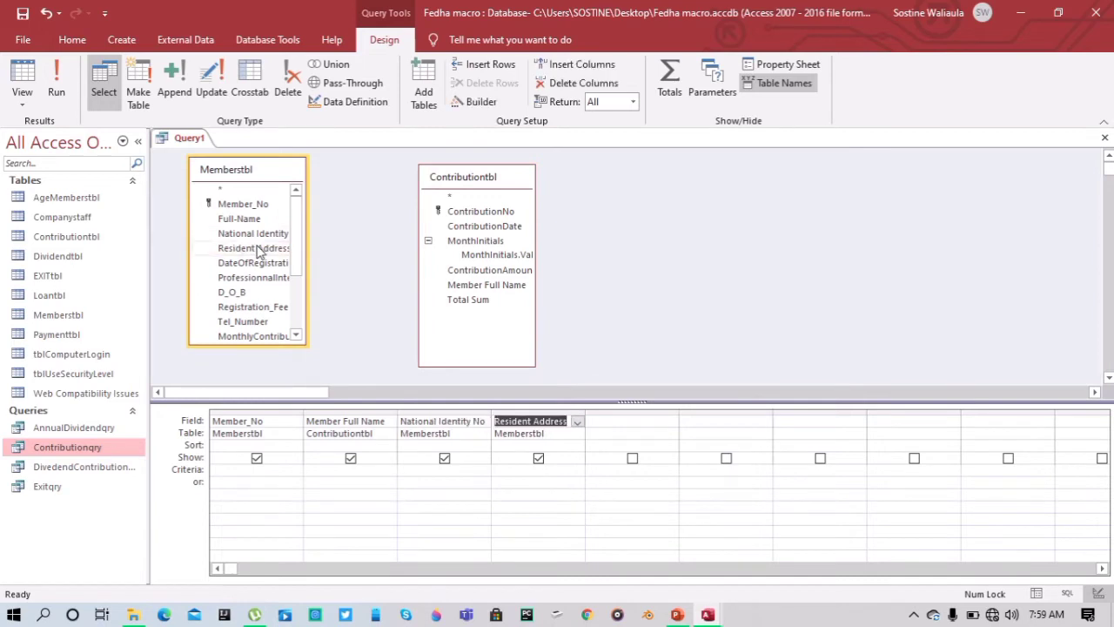
double_click(246, 293)
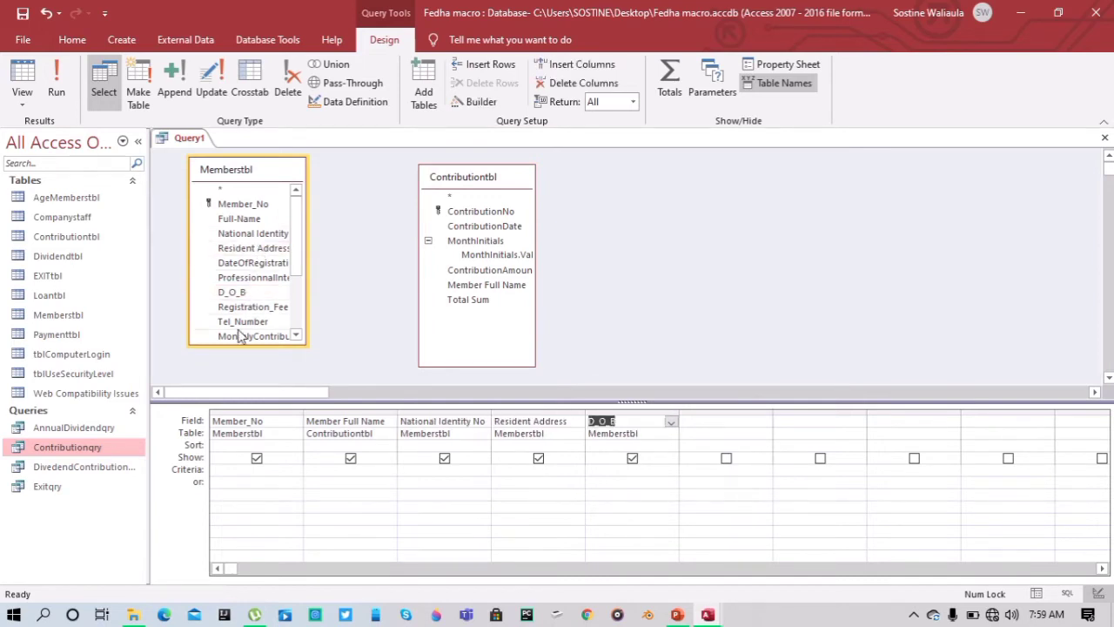
Lengthen the Memberstbl field list and add Avatar, ContributionDate and ContributionAmount to the query grid
drag(246, 353, 247, 383)
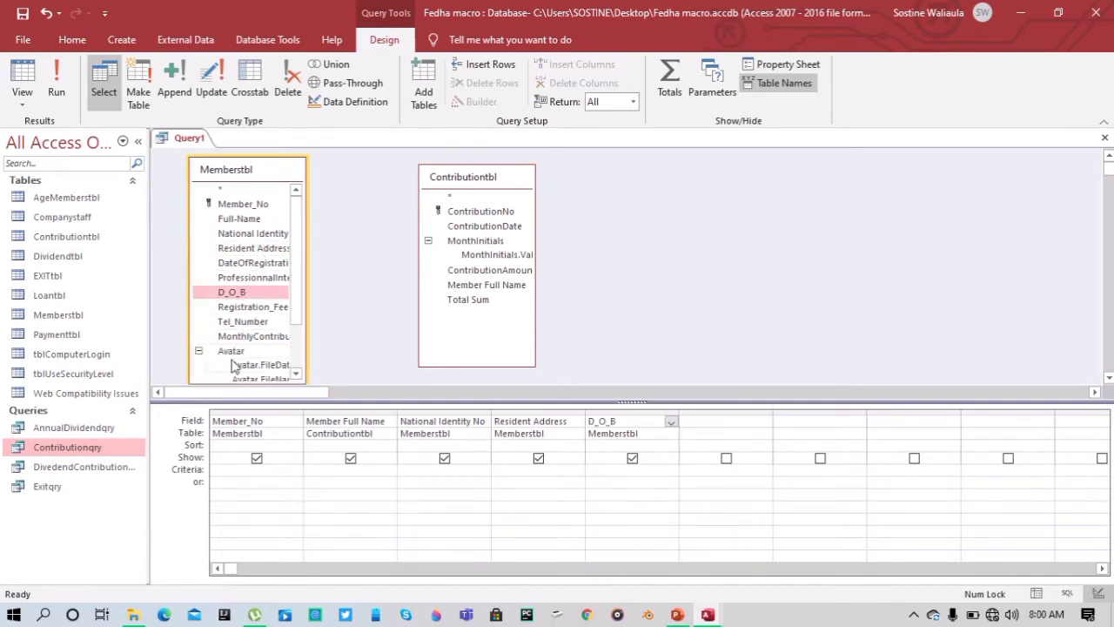
double_click(241, 353)
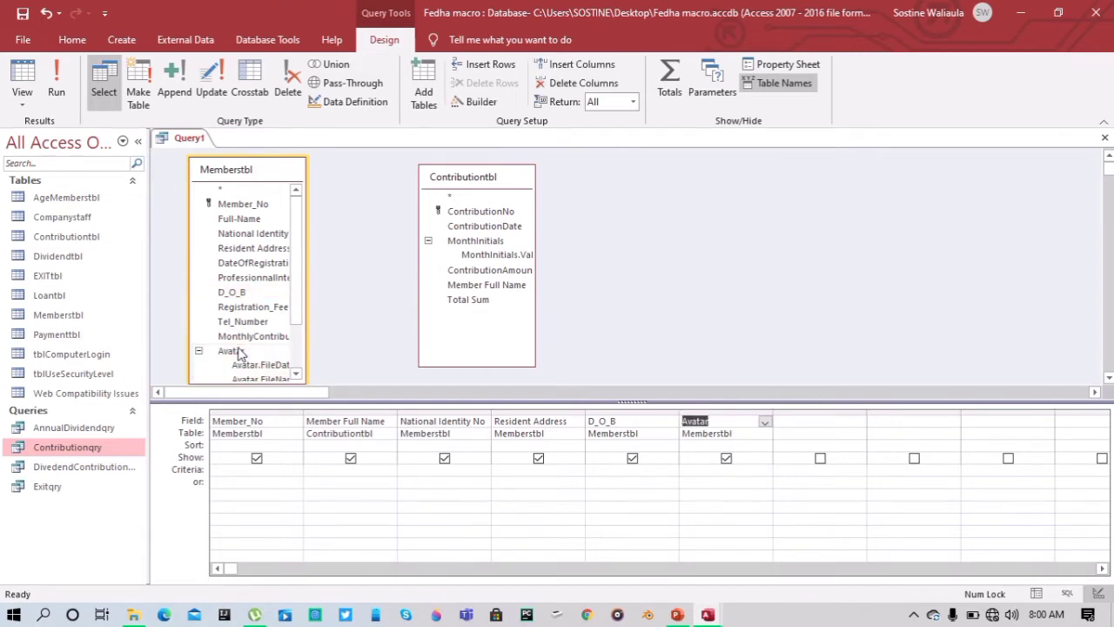
double_click(475, 228)
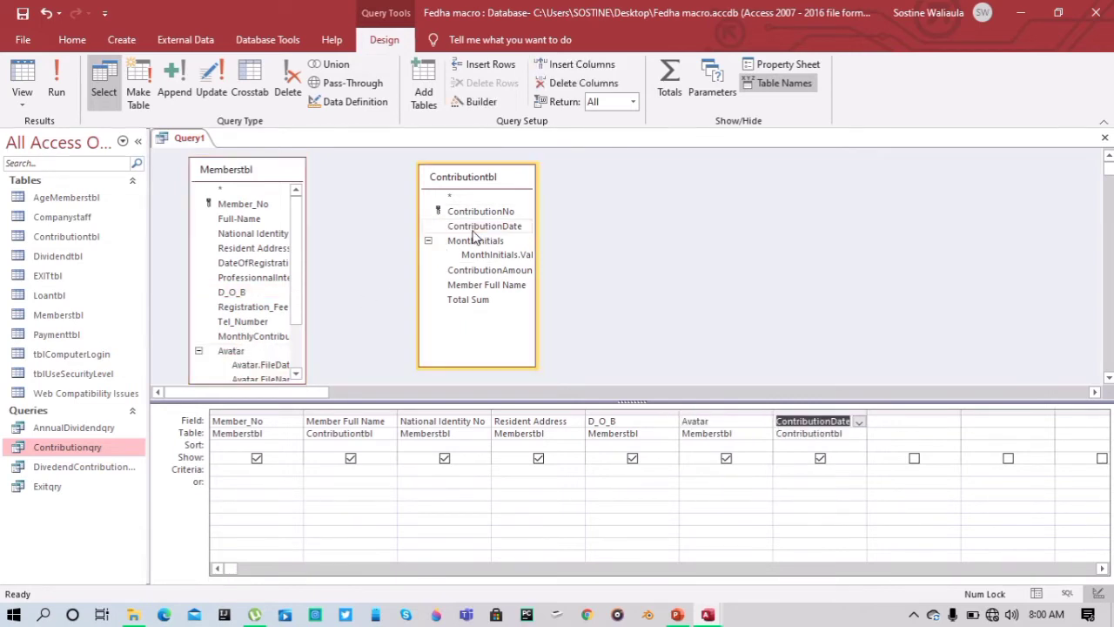
double_click(501, 271)
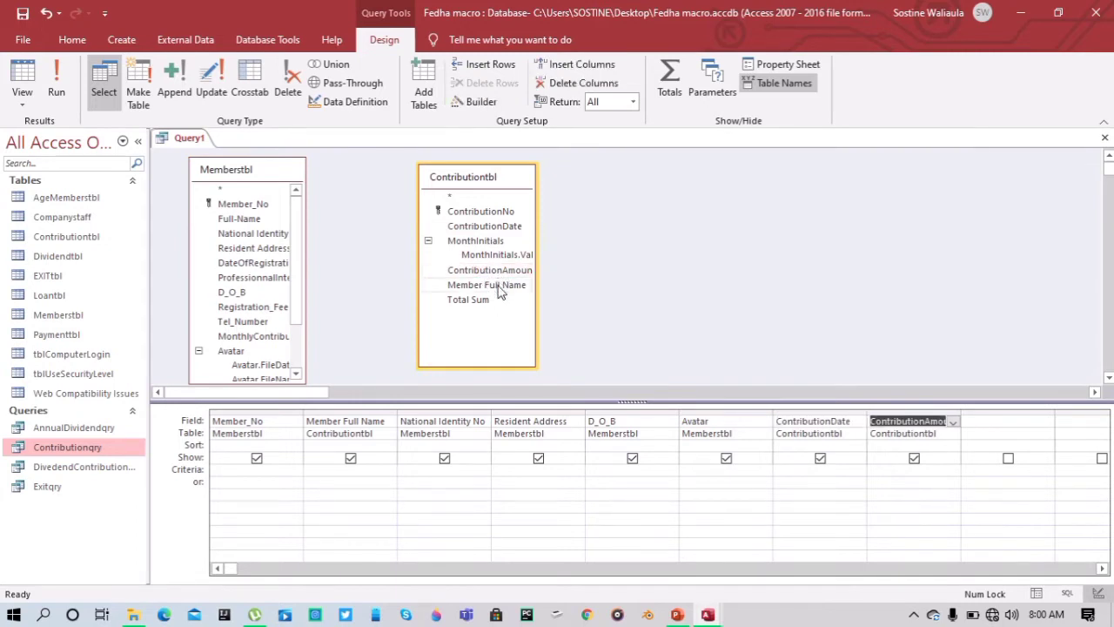
Open AnnualDividendqry in Design View and copy its complete Member_No criteria expression
click(223, 472)
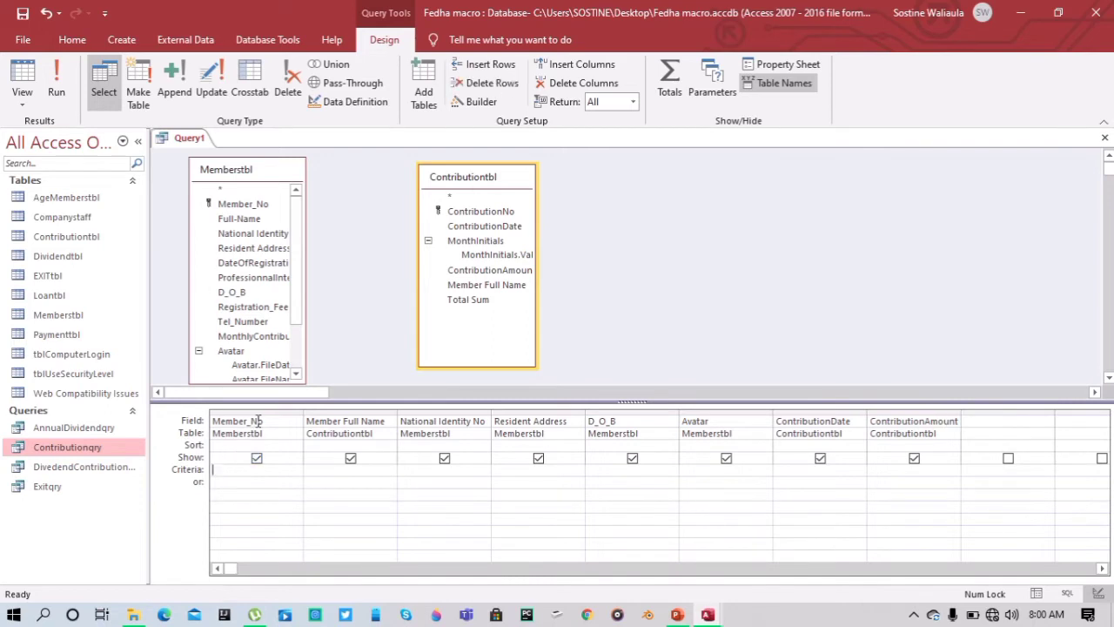
click(74, 429)
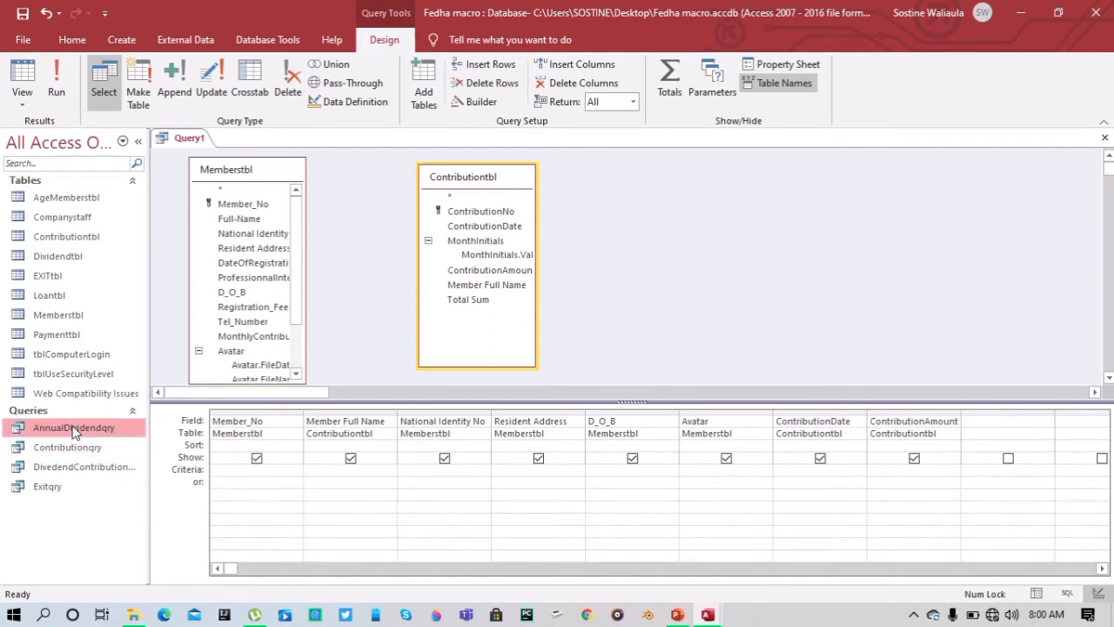
right_click(74, 429)
click(117, 247)
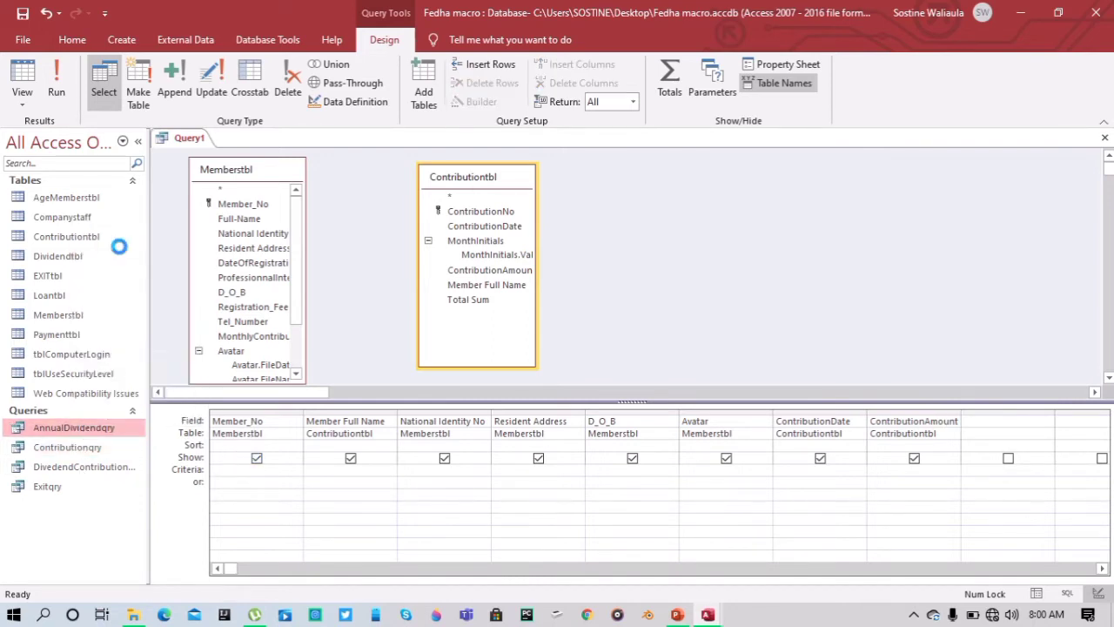
click(276, 442)
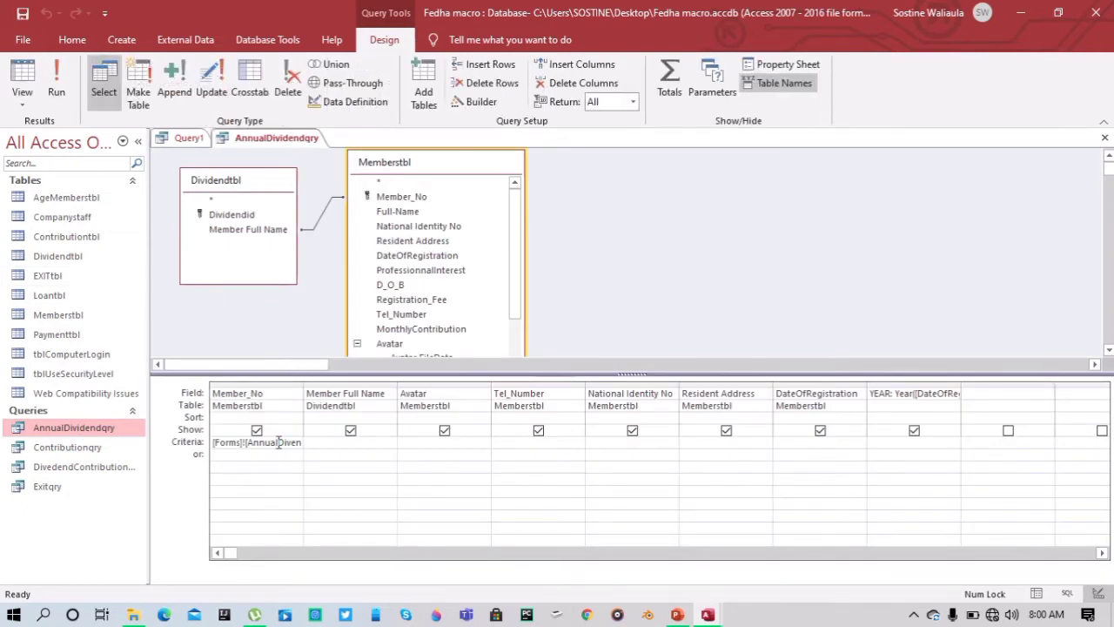
right_click(277, 442)
click(318, 569)
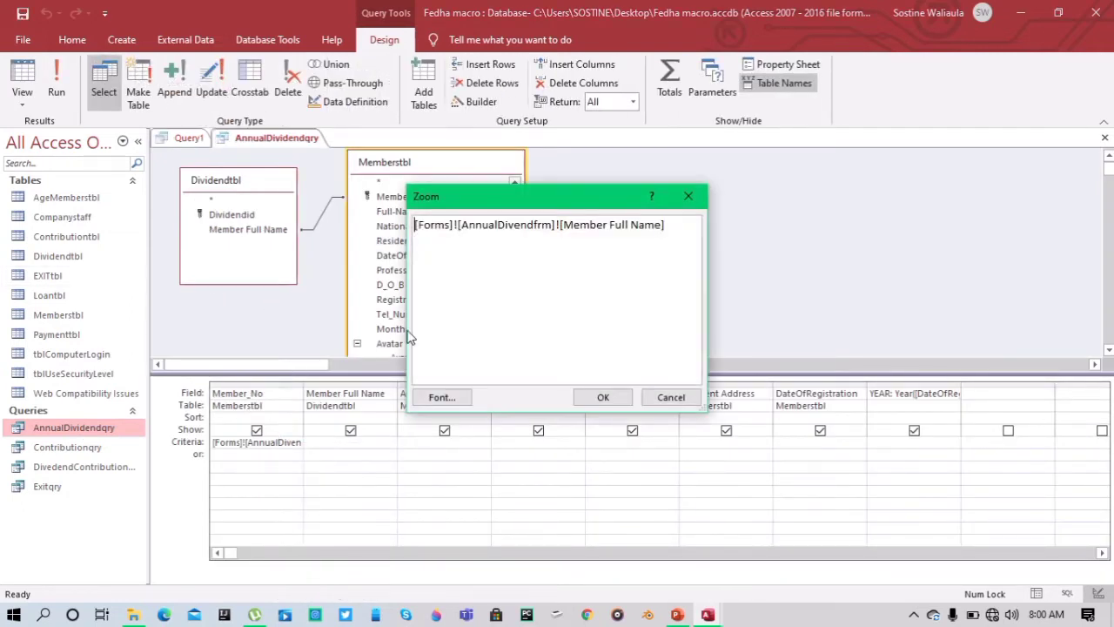
key(ctrl+a)
key(ctrl+c)
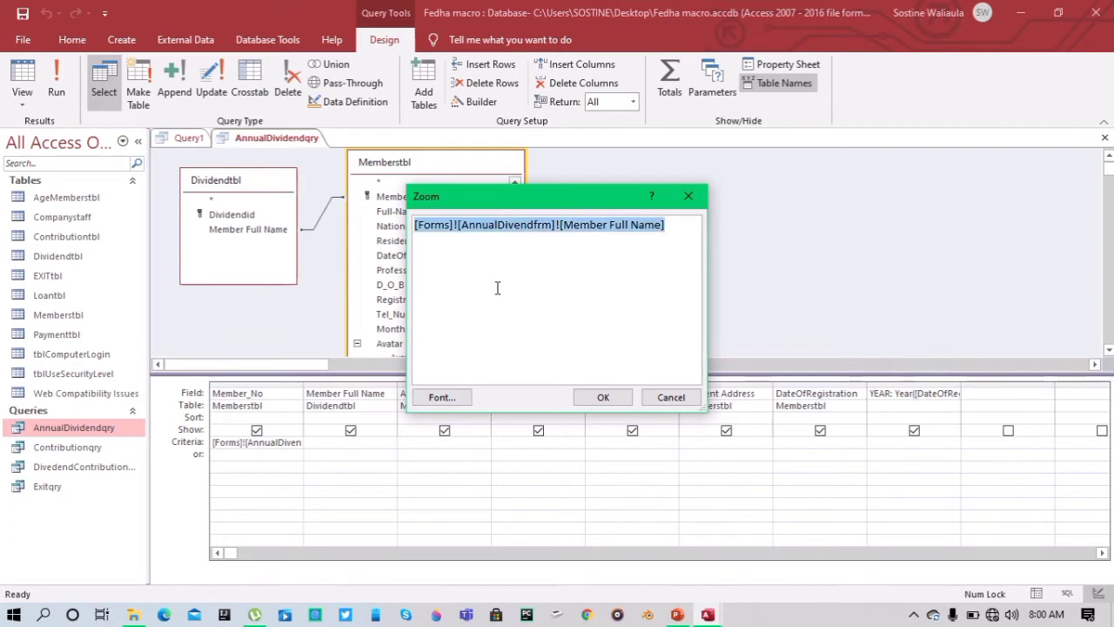
click(586, 401)
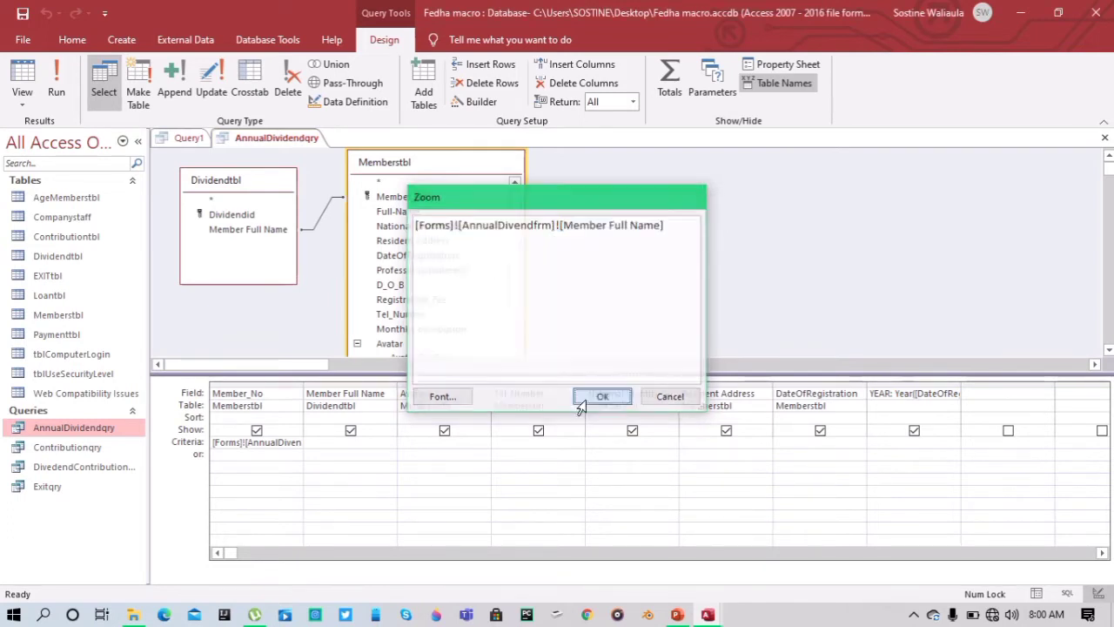
Paste the copied expression as Query1's Member_No criteria and edit it to [Forms]![GuarantorRegfrm]![Member Full Name]
click(200, 137)
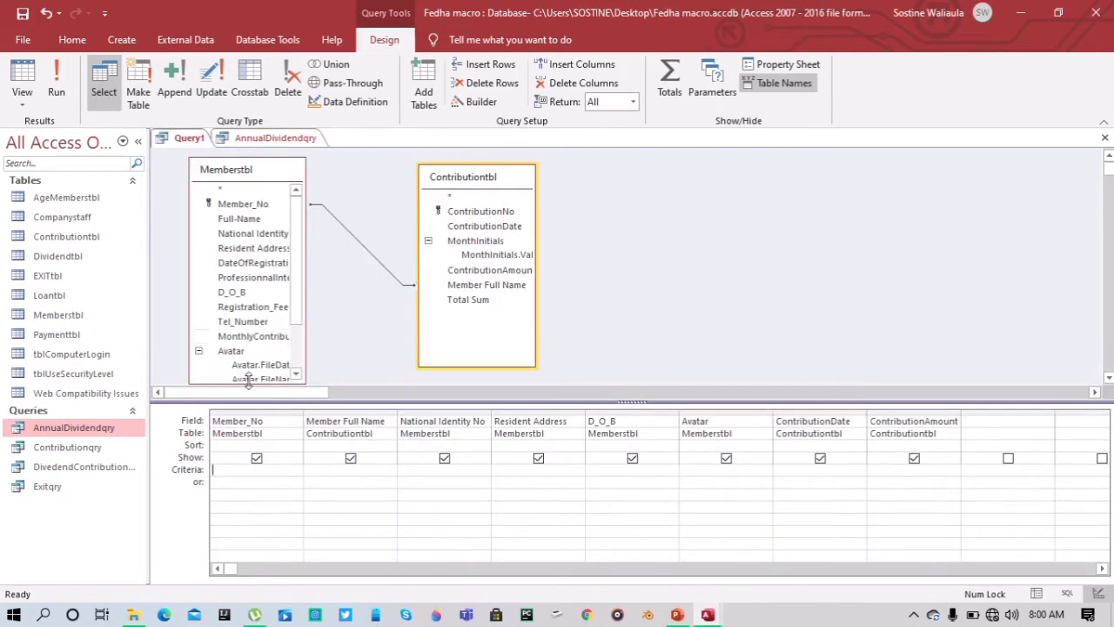
right_click(219, 470)
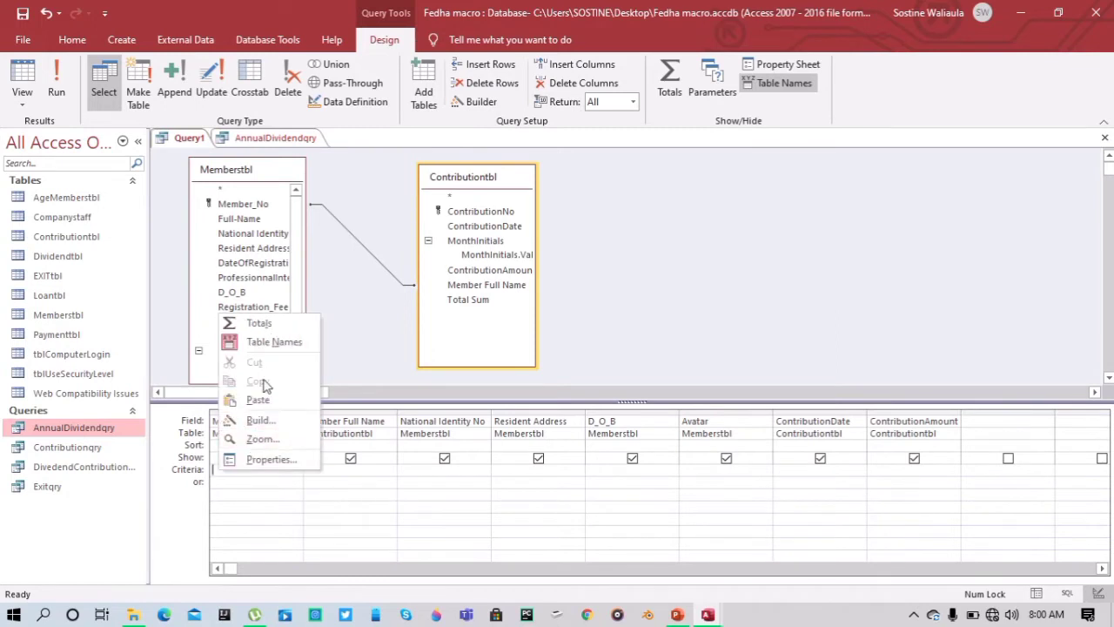
click(269, 442)
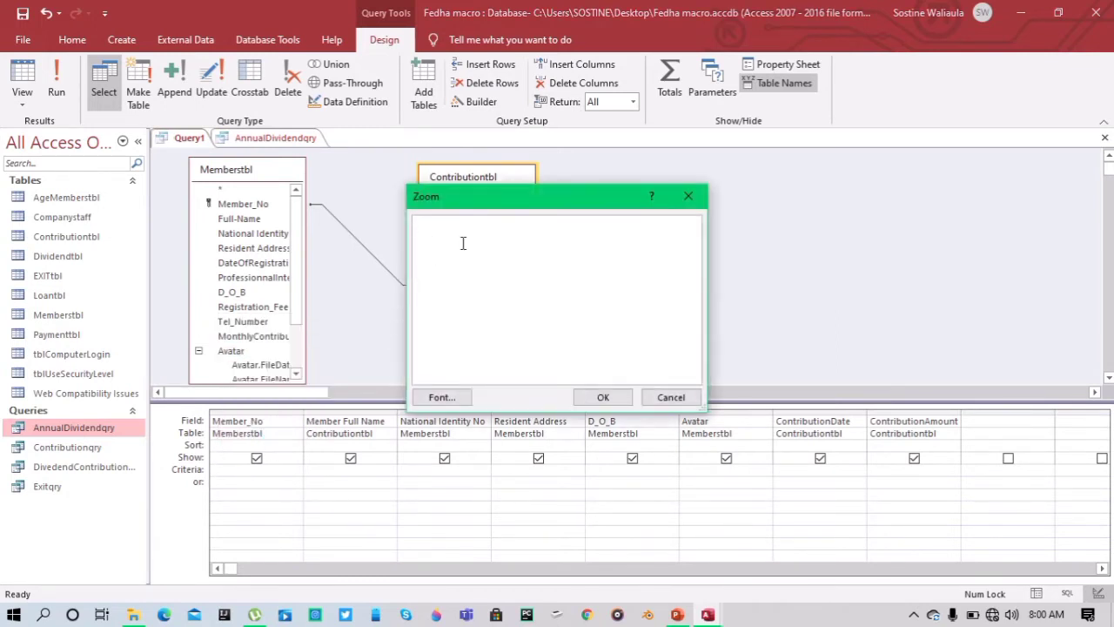
right_click(462, 244)
click(496, 292)
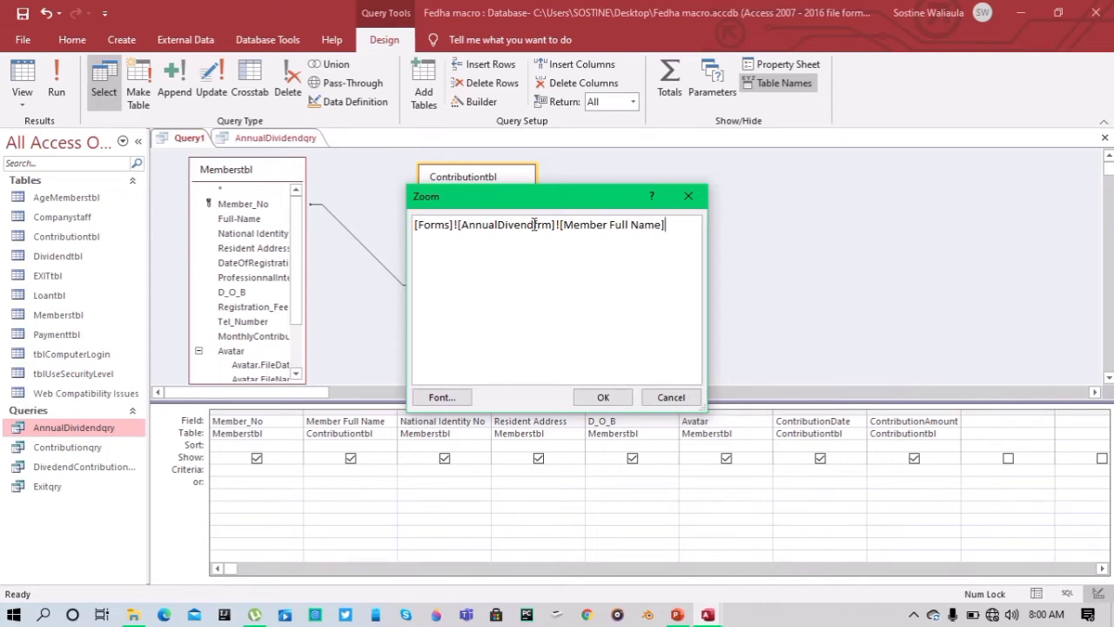
drag(535, 225, 462, 218)
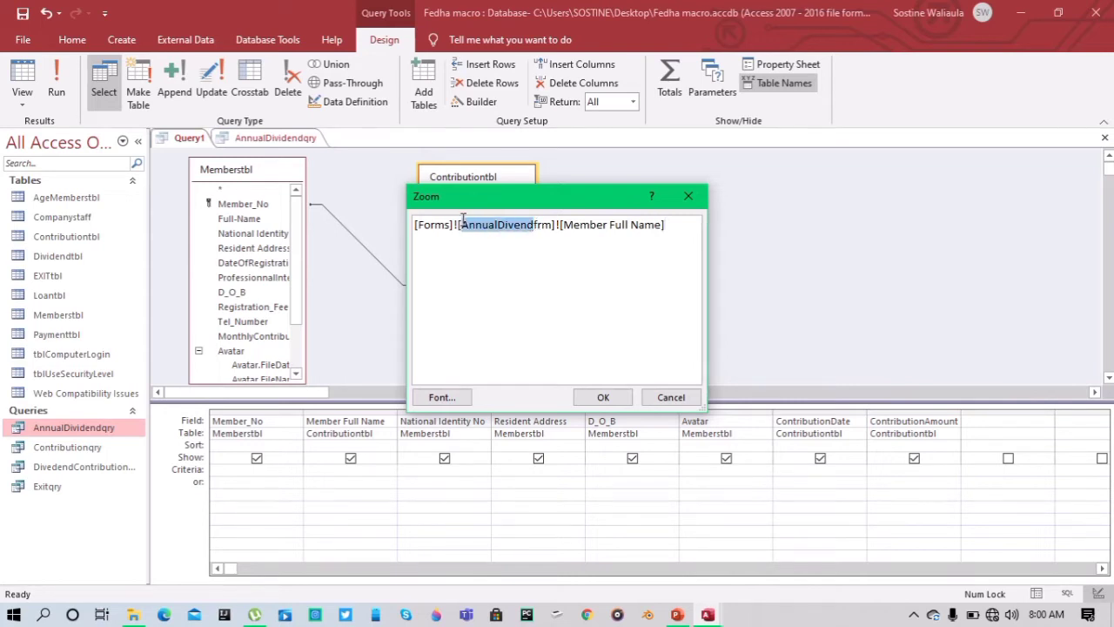
text(Guaran)
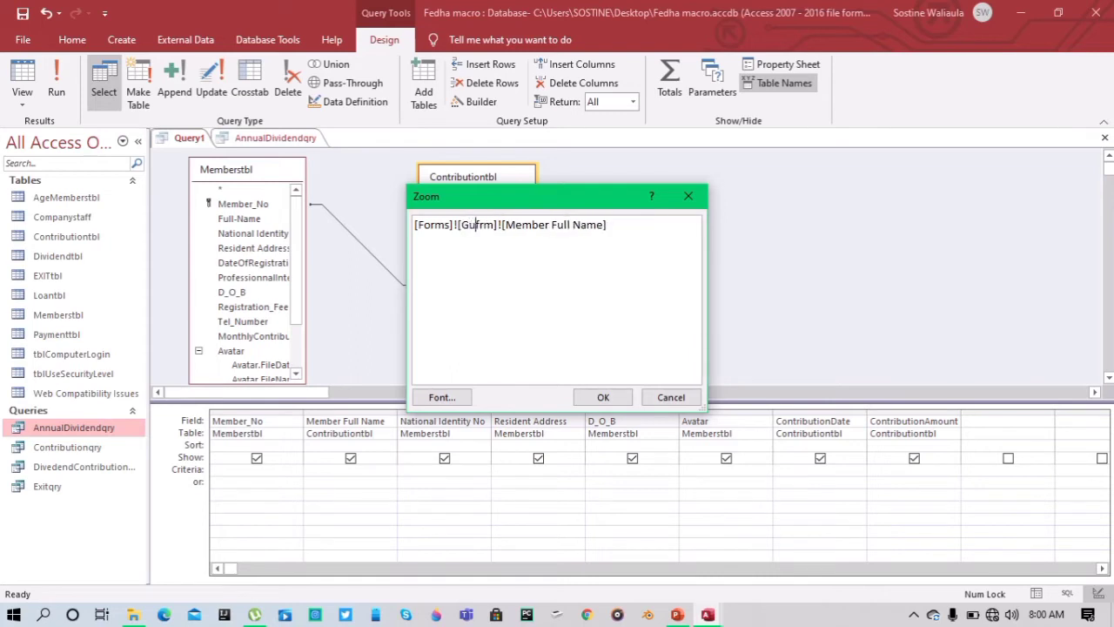
text(tor)
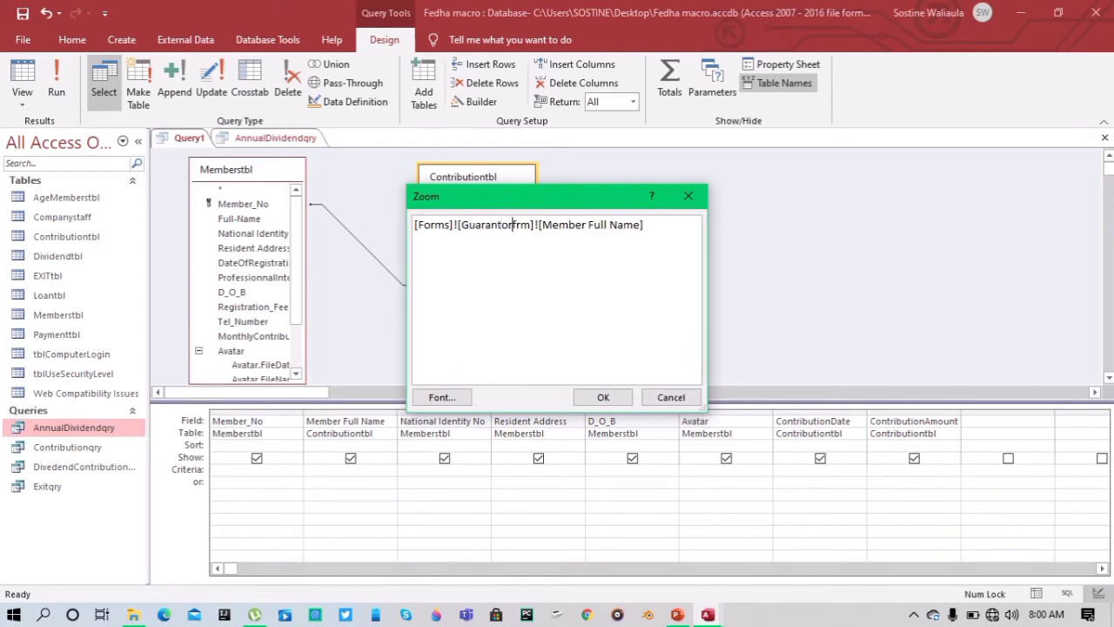
text(Reg)
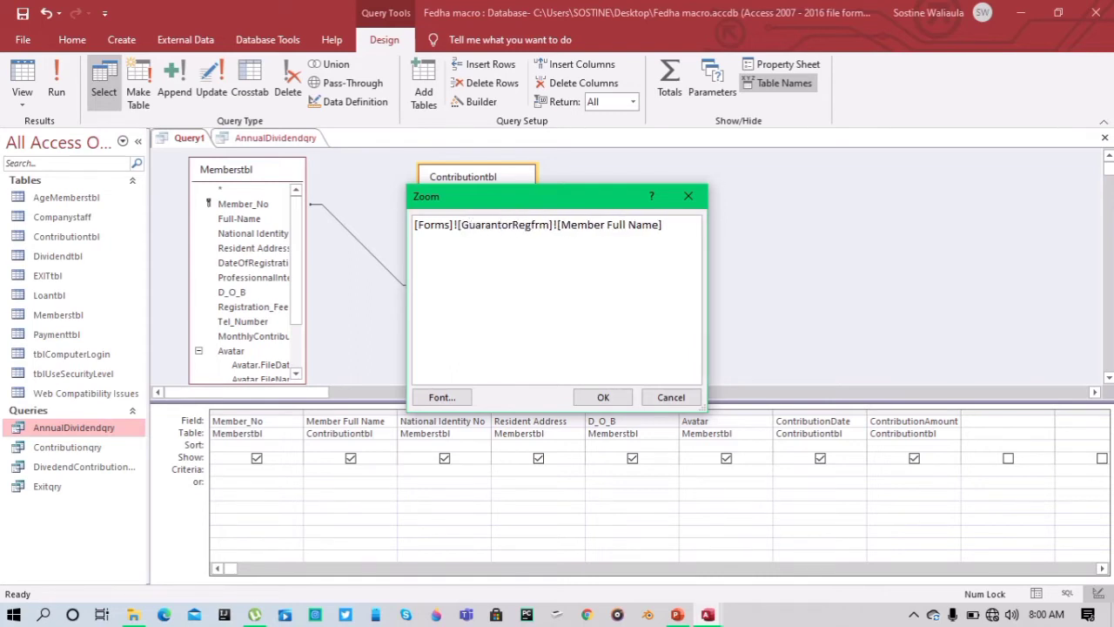
click(603, 397)
Save the new query as Gurantorsqry
right_click(187, 140)
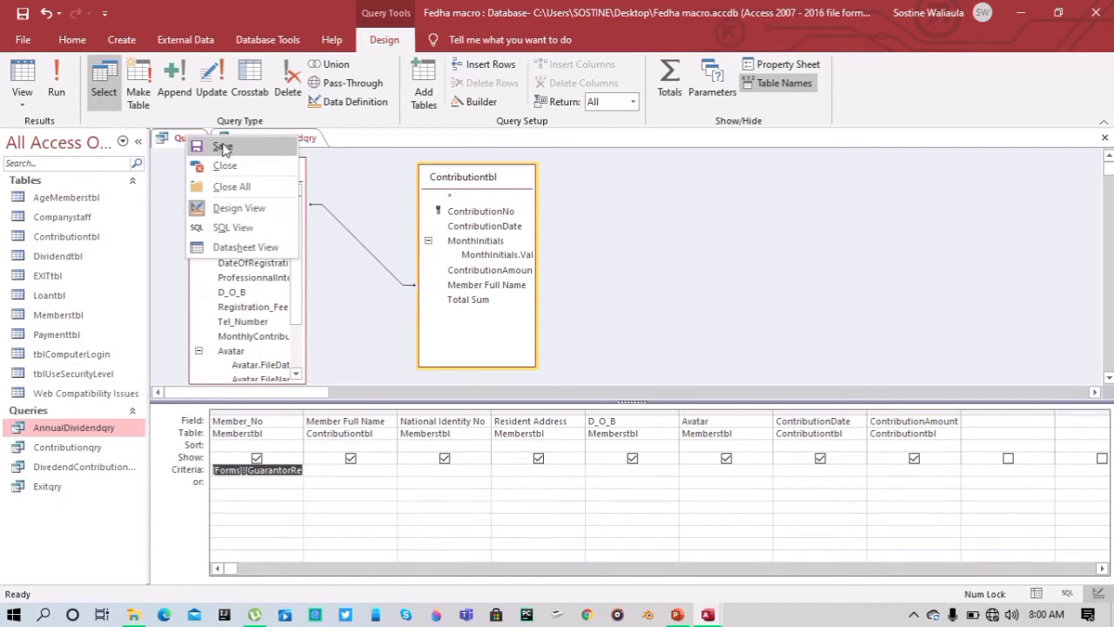
click(220, 146)
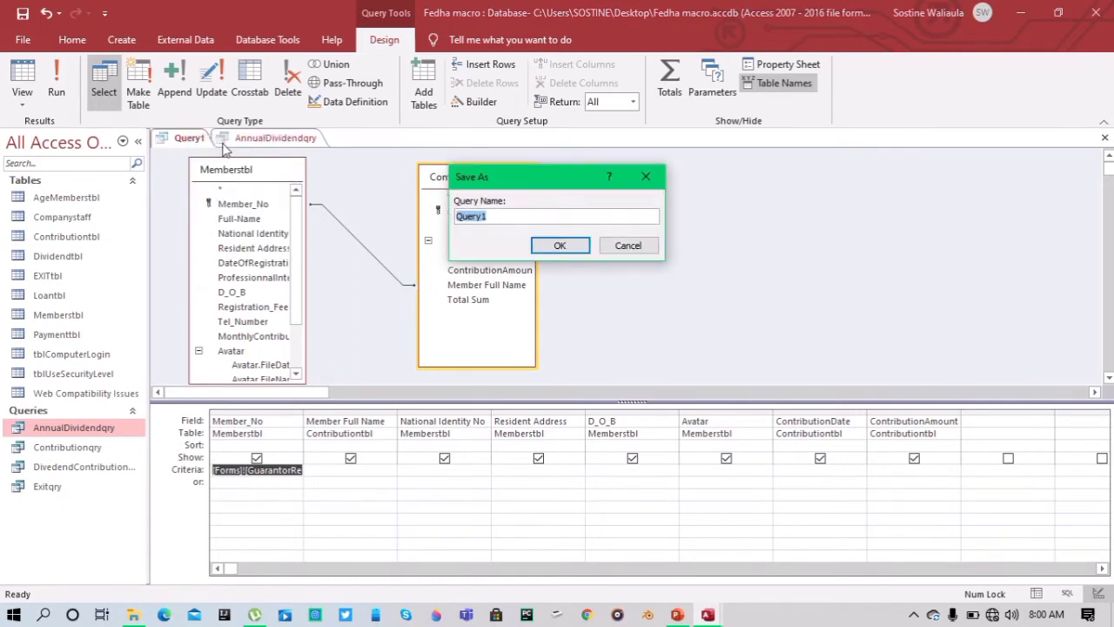
text(G)
text(y)
key(Return)
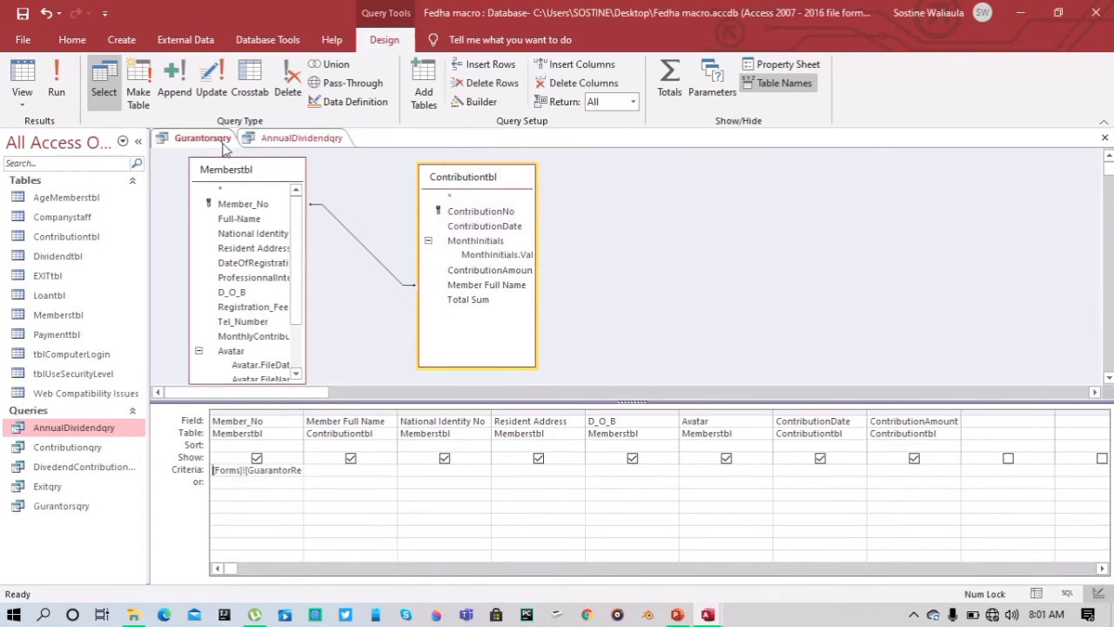
Close all open queries, saving the design changes to AnnualDividendqry
click(209, 145)
right_click(209, 146)
click(251, 190)
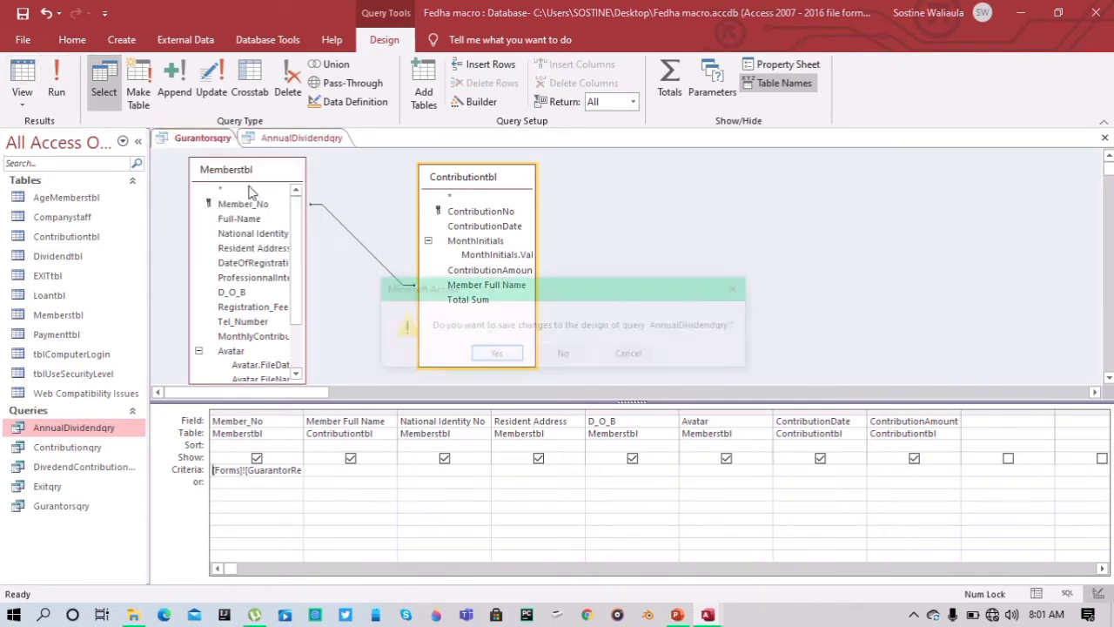
click(513, 359)
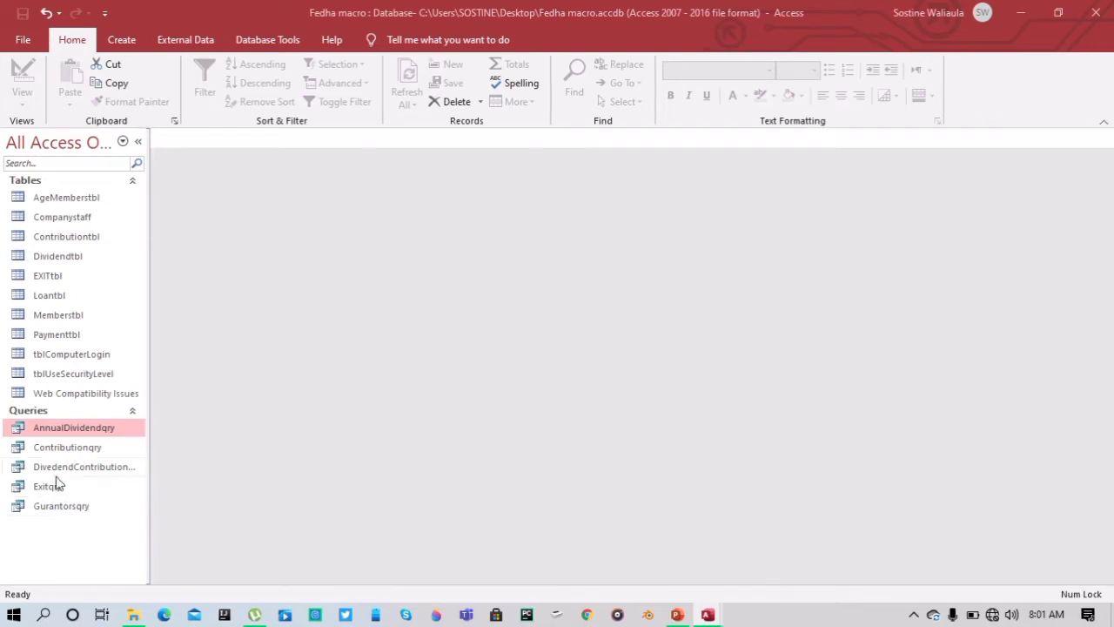
Create a new query design containing Loantbl and Memberstbl
click(121, 39)
click(259, 97)
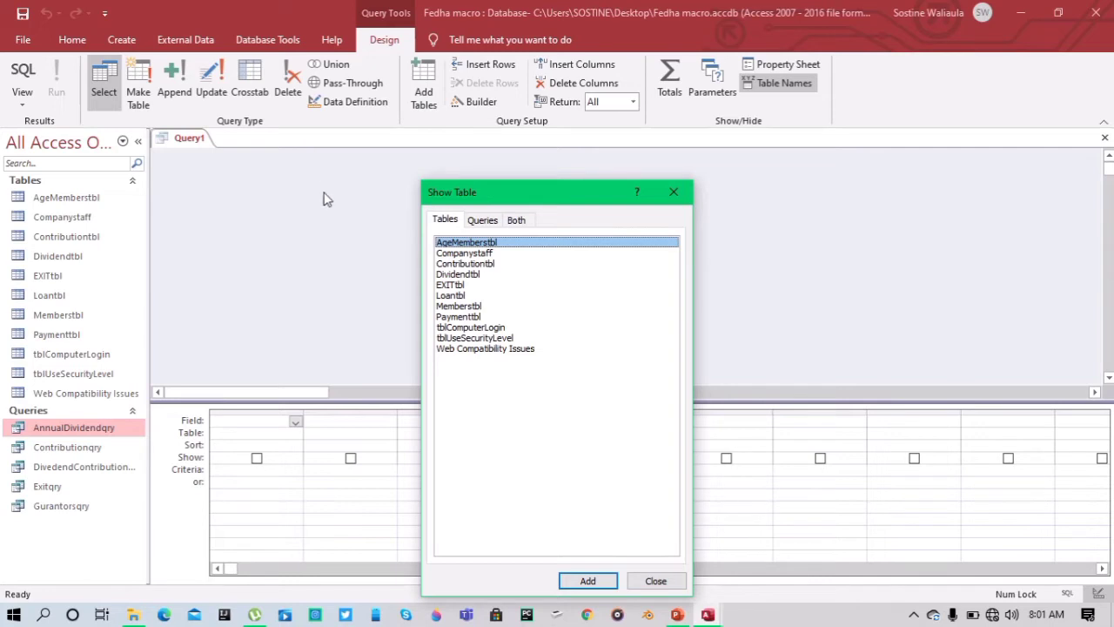
click(466, 297)
click(587, 579)
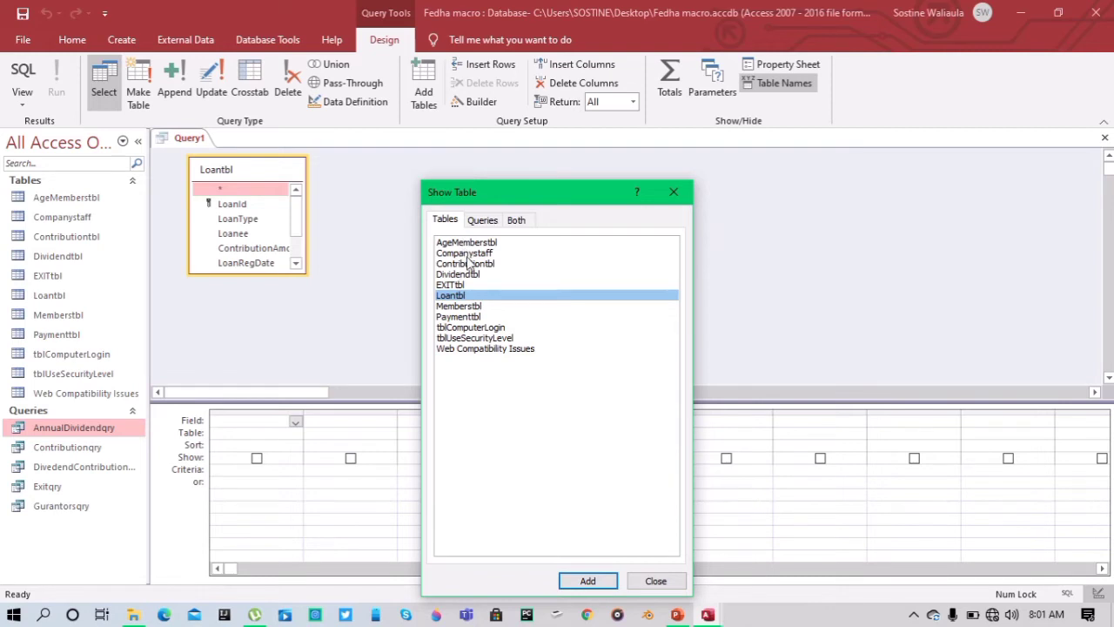
click(477, 309)
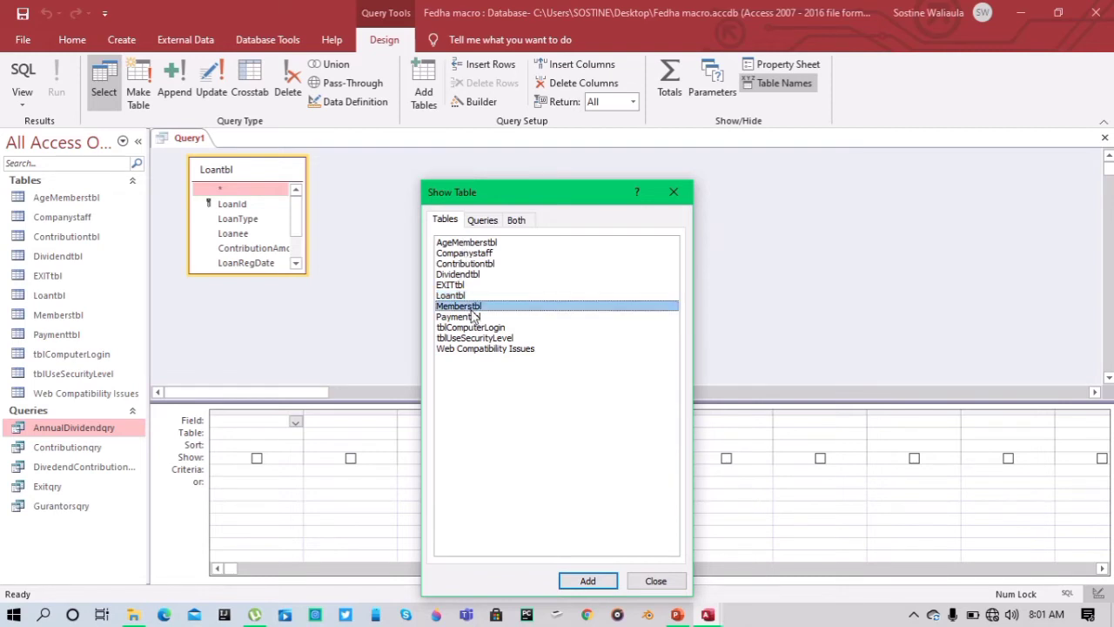
click(600, 580)
click(655, 580)
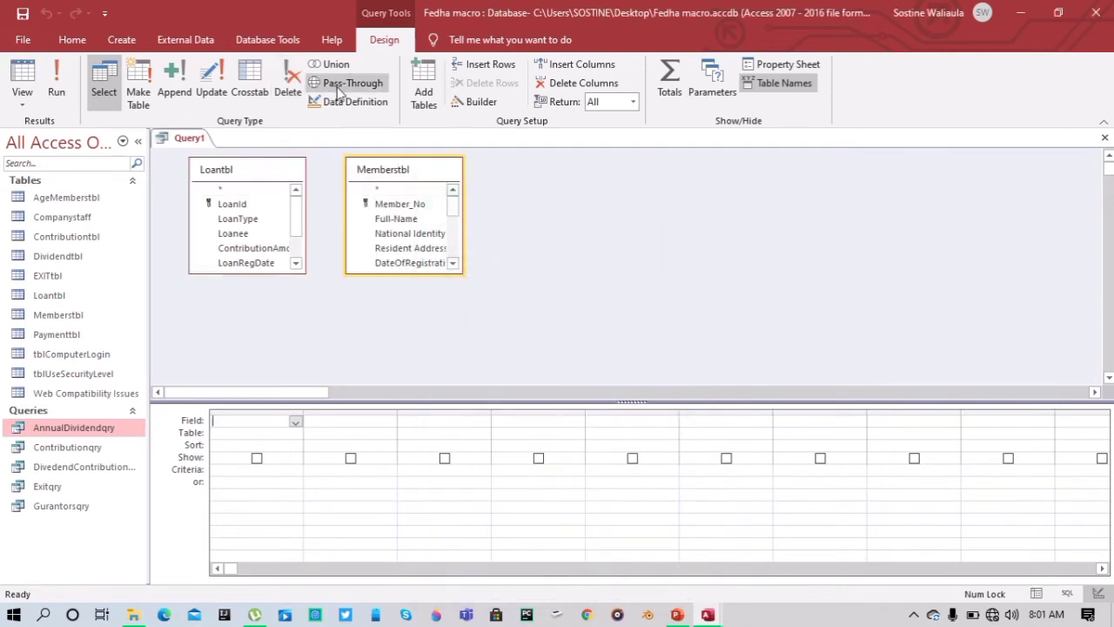
mouse_move(415, 21)
click(439, 35)
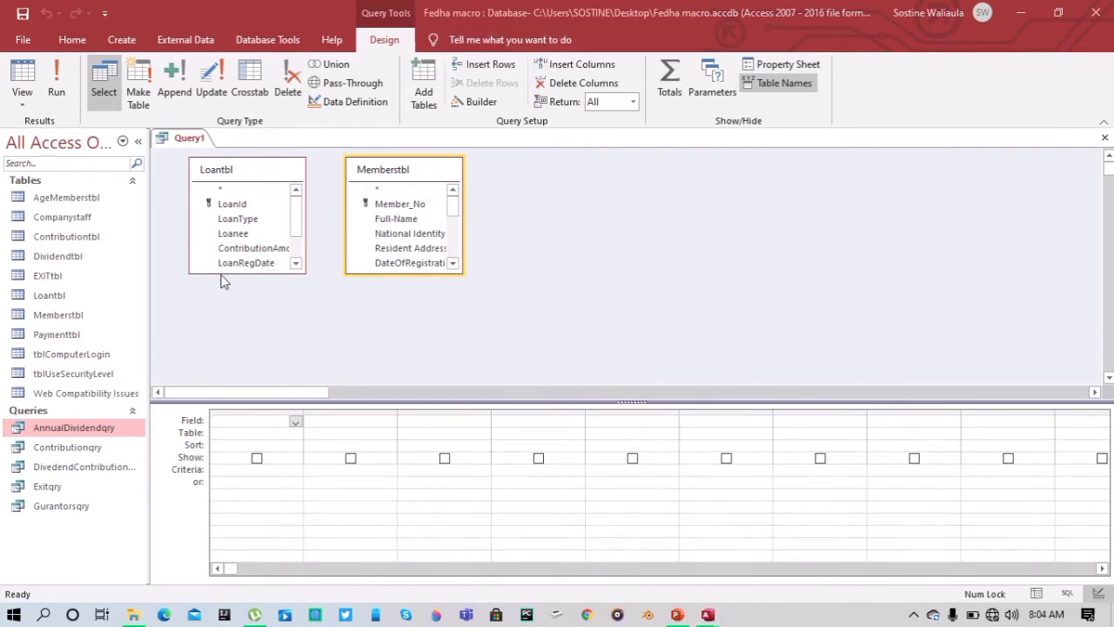
Enlarge the Loantbl and Memberstbl field lists, and join Member_No to Loanee with Memberstbl moved slightly farther from Loantbl
drag(218, 274, 232, 366)
drag(425, 272, 442, 369)
drag(462, 296, 493, 298)
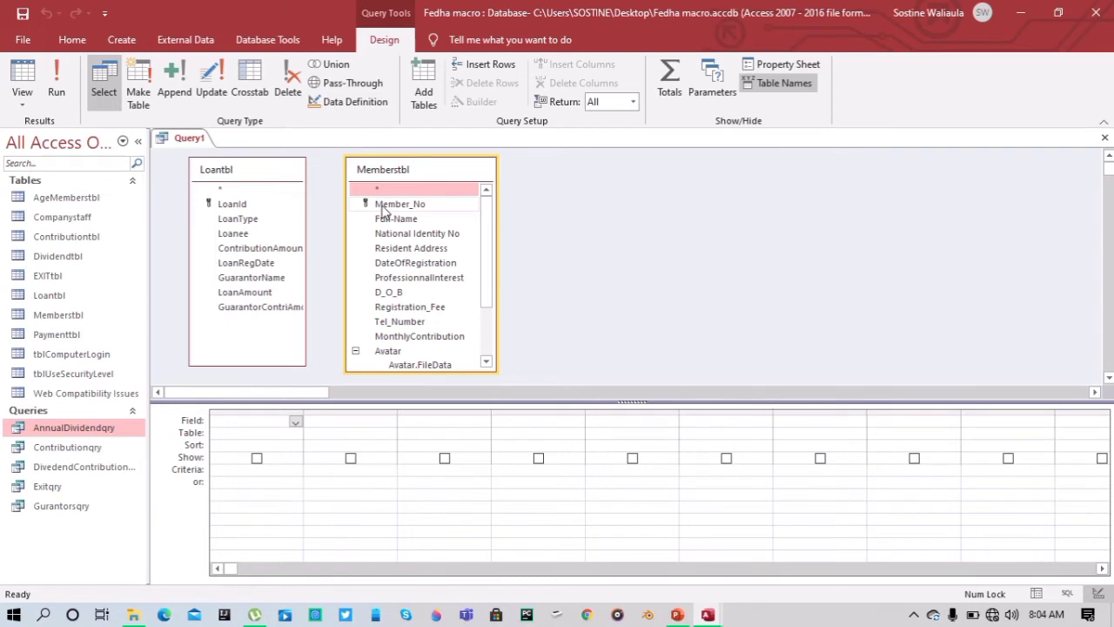
drag(383, 211, 245, 237)
mouse_move(436, 167)
mouse_down()
mouse_move(458, 204)
mouse_move(447, 170)
mouse_up()
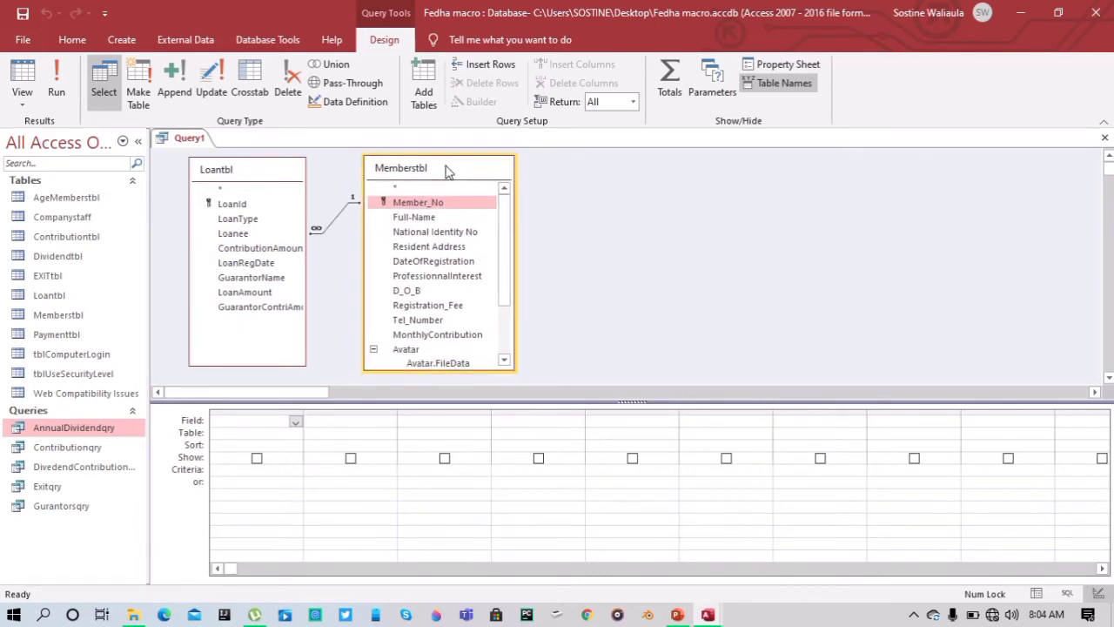
Add LoanId from Loantbl and Member_No from Memberstbl to the query grid
double_click(244, 208)
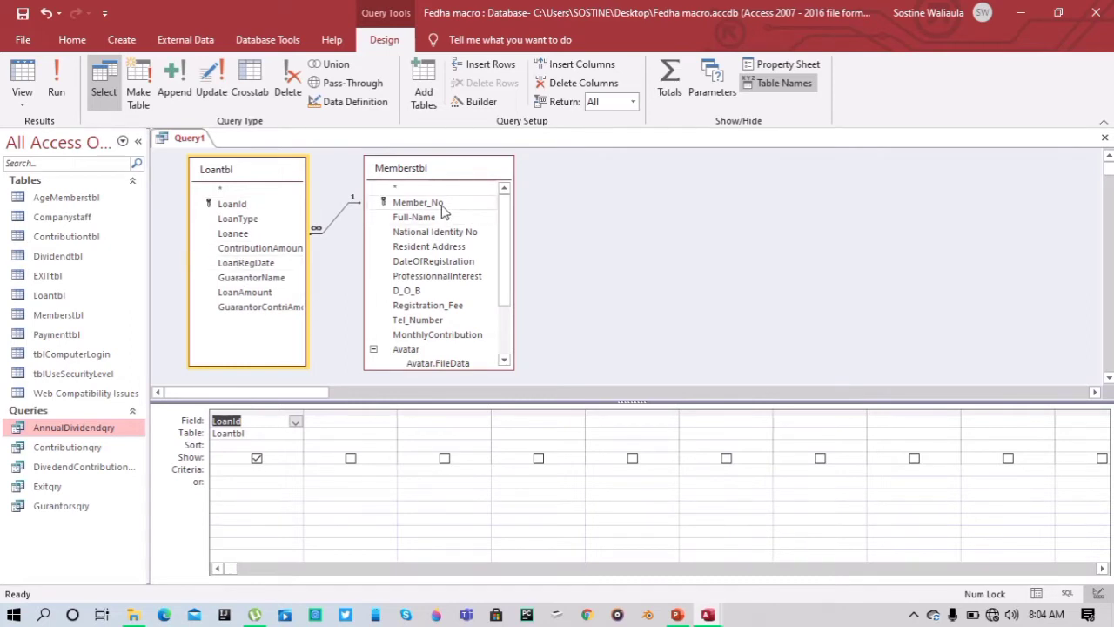
double_click(418, 202)
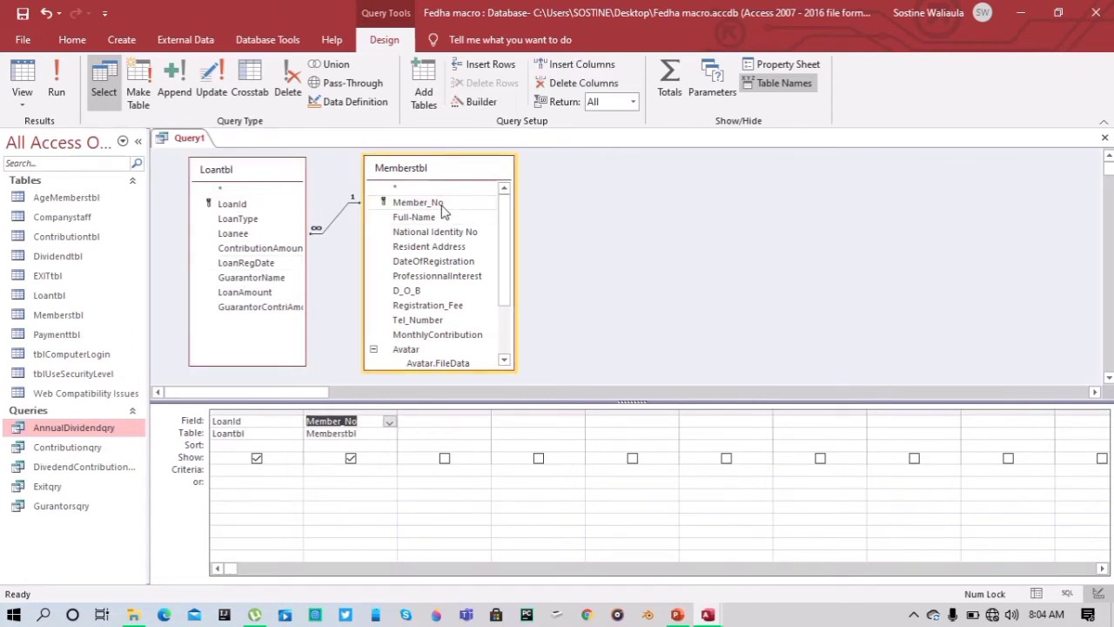
Add Loanee, National Identity No, LoanRegDate, D_O_B, LoanType and LoanAmount to the query grid, in that order
double_click(256, 237)
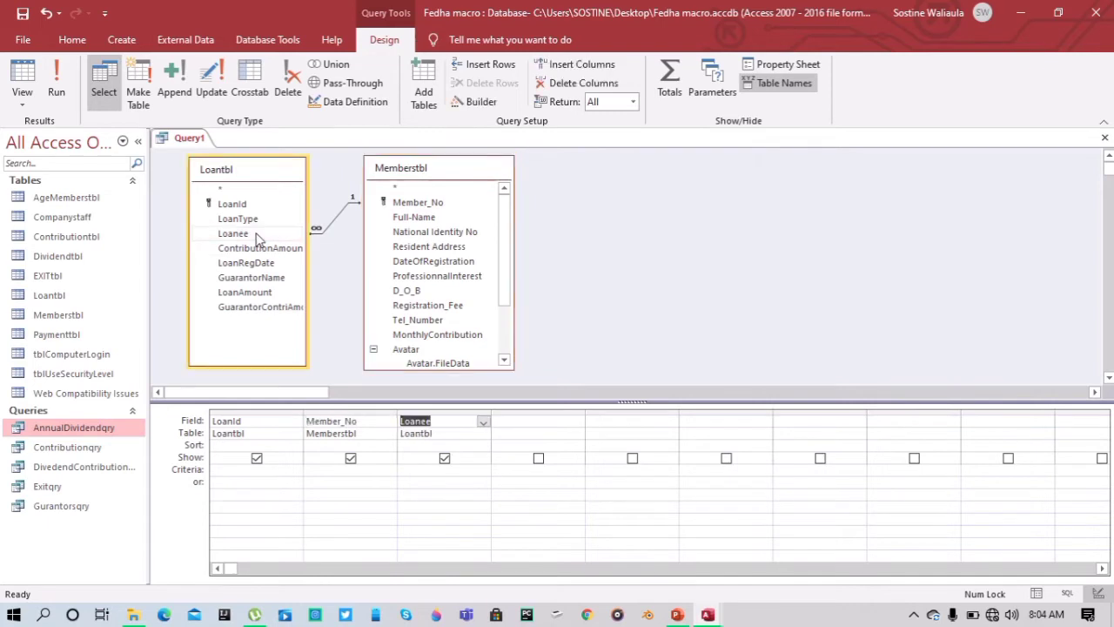
double_click(419, 232)
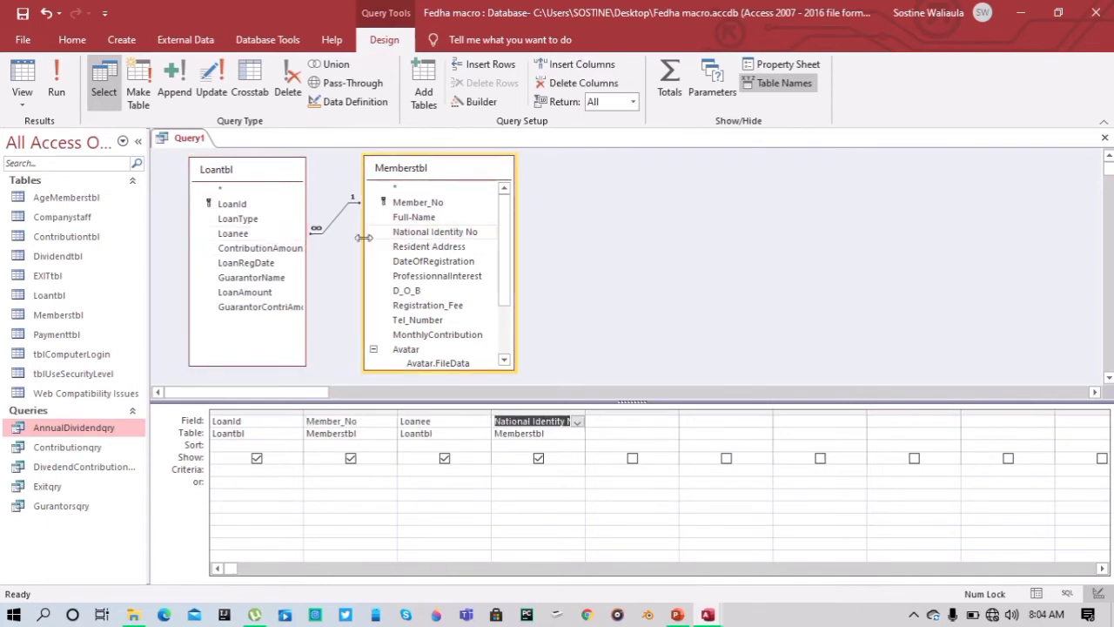
double_click(265, 266)
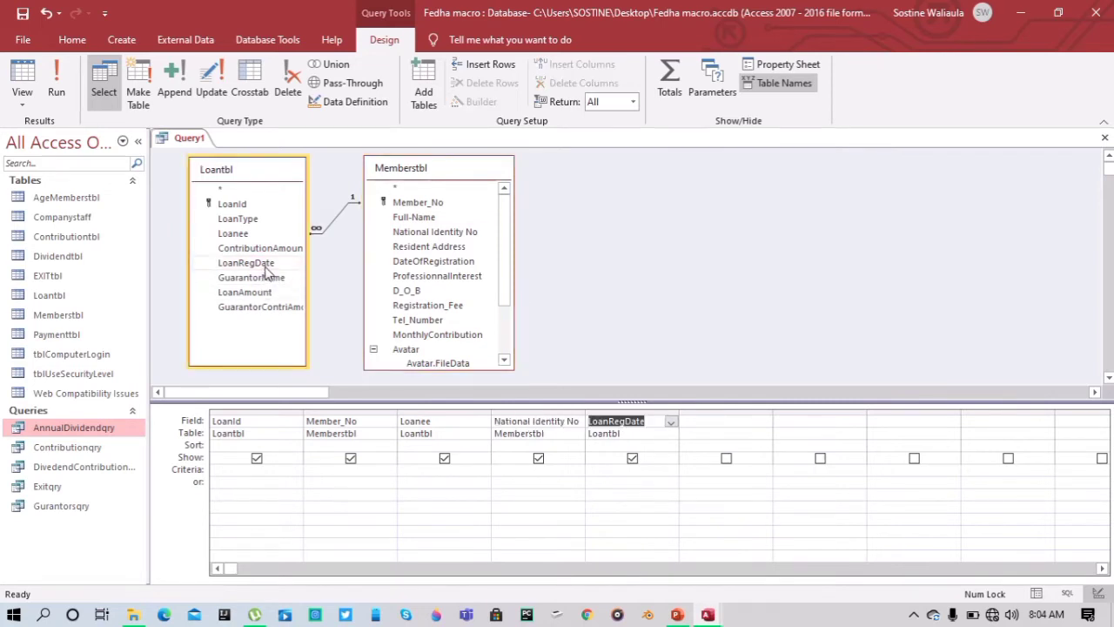
double_click(435, 294)
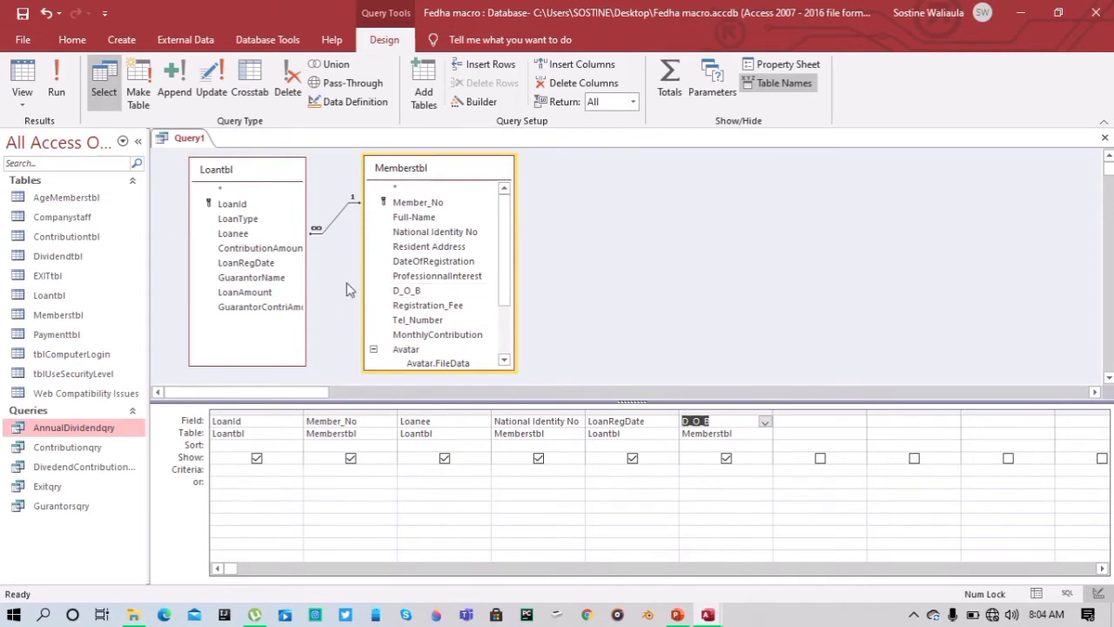
click(245, 221)
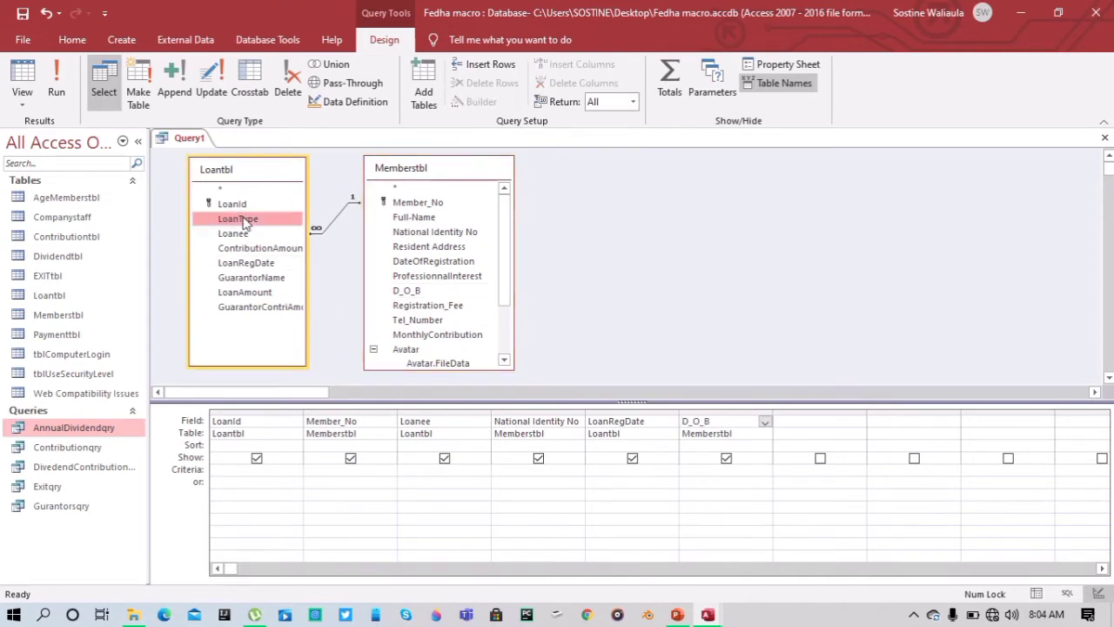
double_click(245, 221)
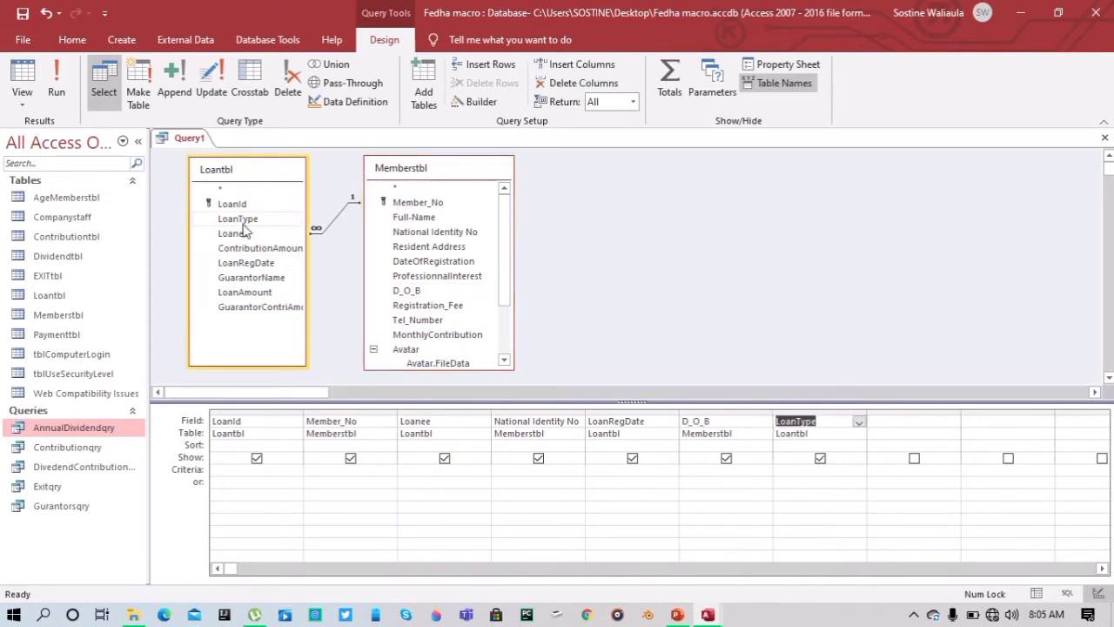
double_click(272, 294)
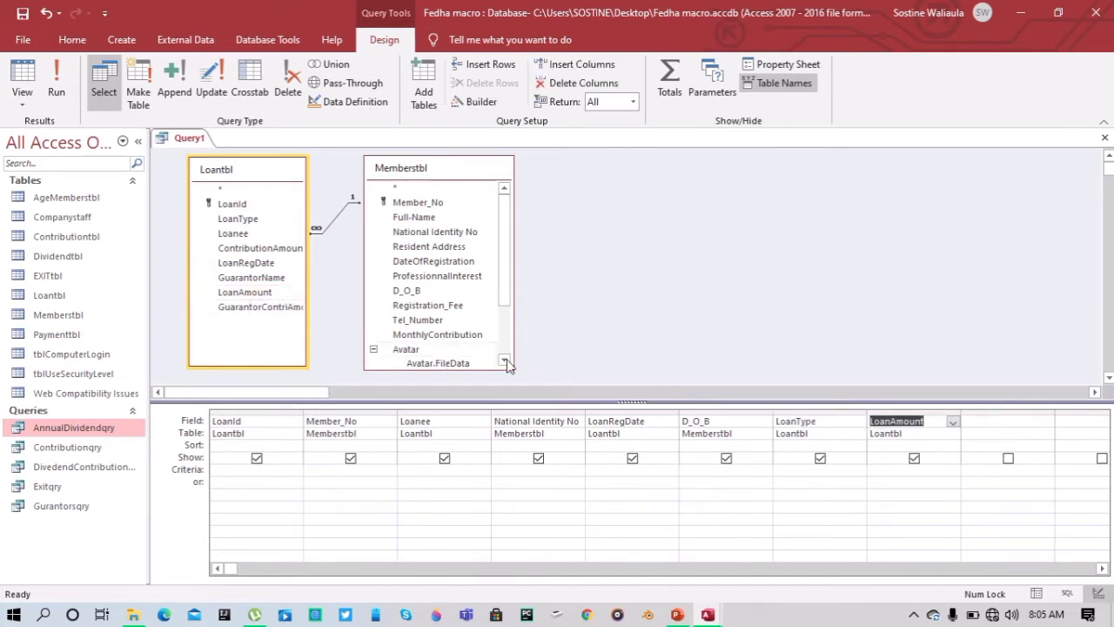
Open the Zoom editor for the empty field cell following LoanAmount
click(983, 420)
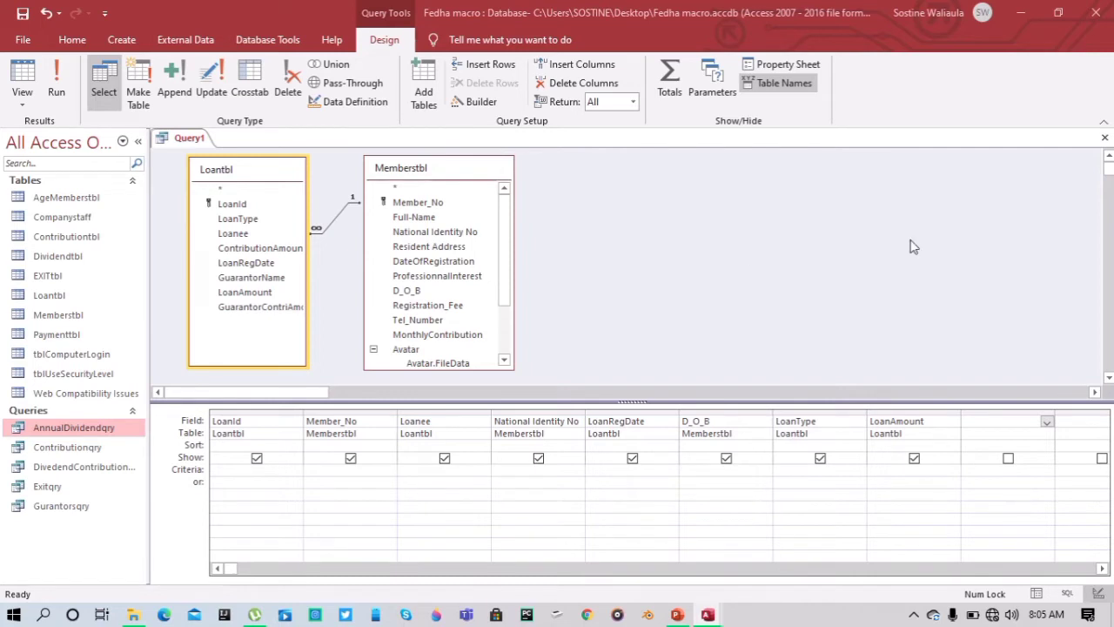
right_click(973, 420)
click(1015, 547)
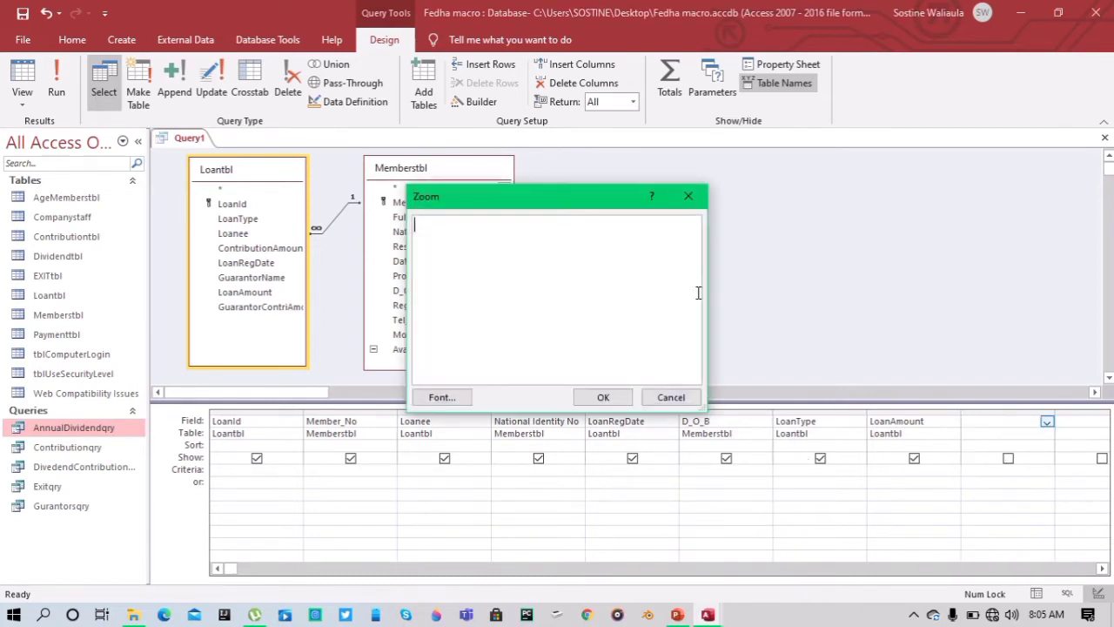
Draft the start of a calculated field as InterestRate: IIf([LoanType]="EmergencyLoan",0.3,
text(InterestRate:)
key(Caps_Lock)
key(ctrl+Return)
text(IIF)
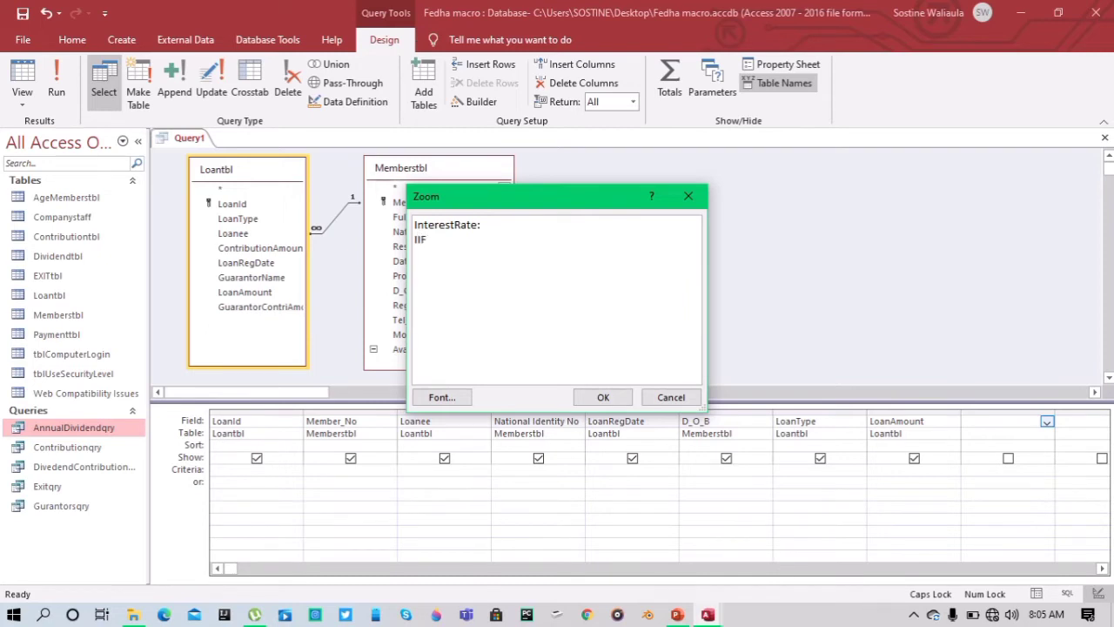
key(BackSpace)
key(Caps_Lock)
text(f([LoanType)
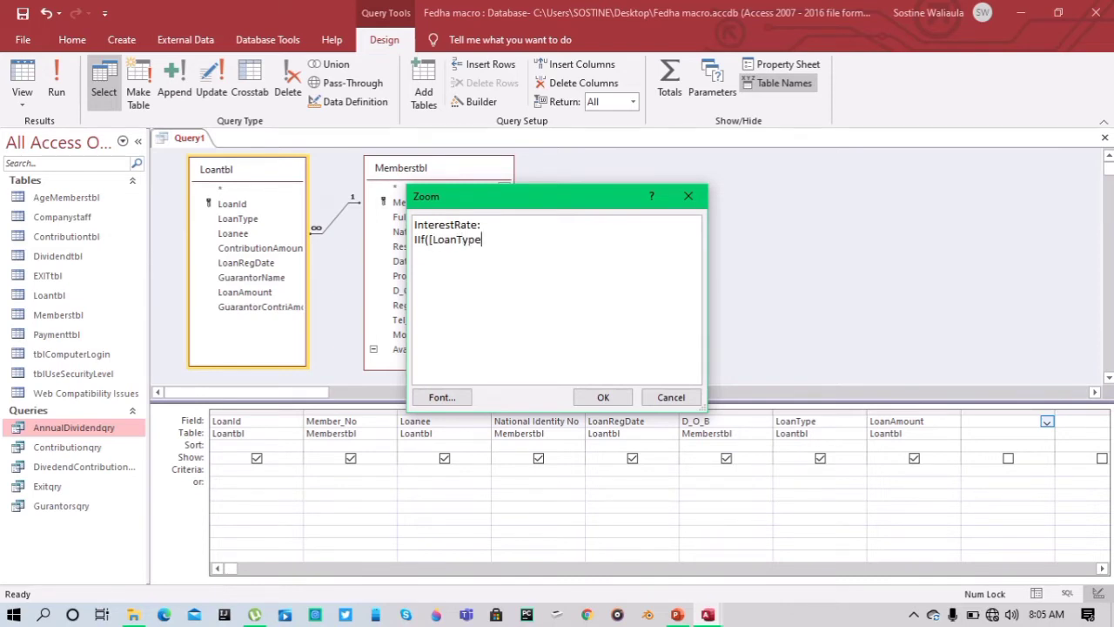
text(]=")
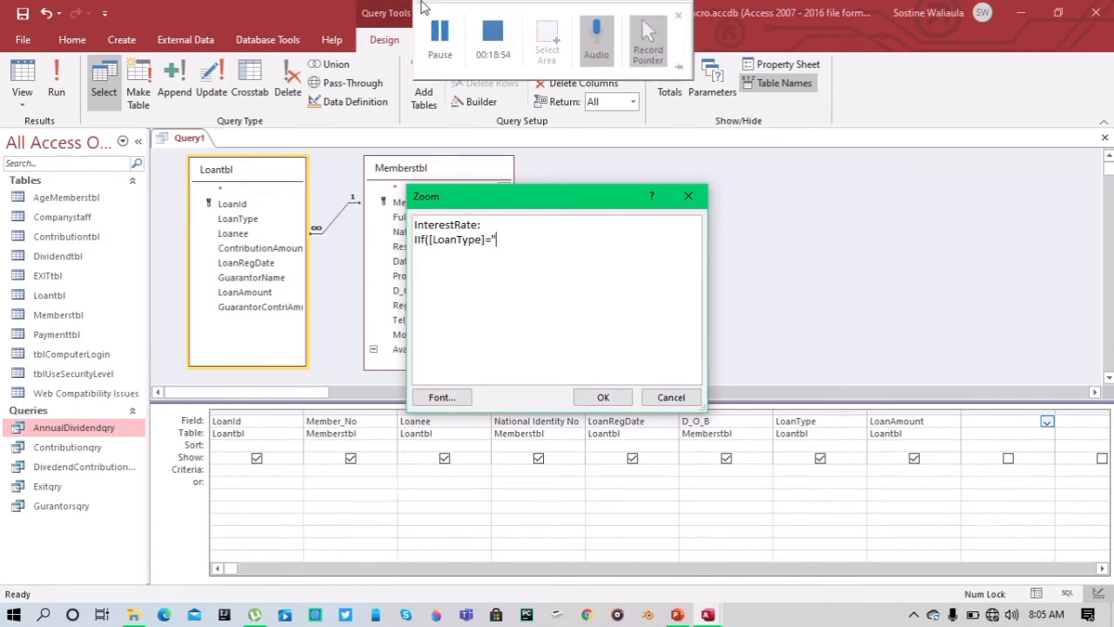
click(432, 31)
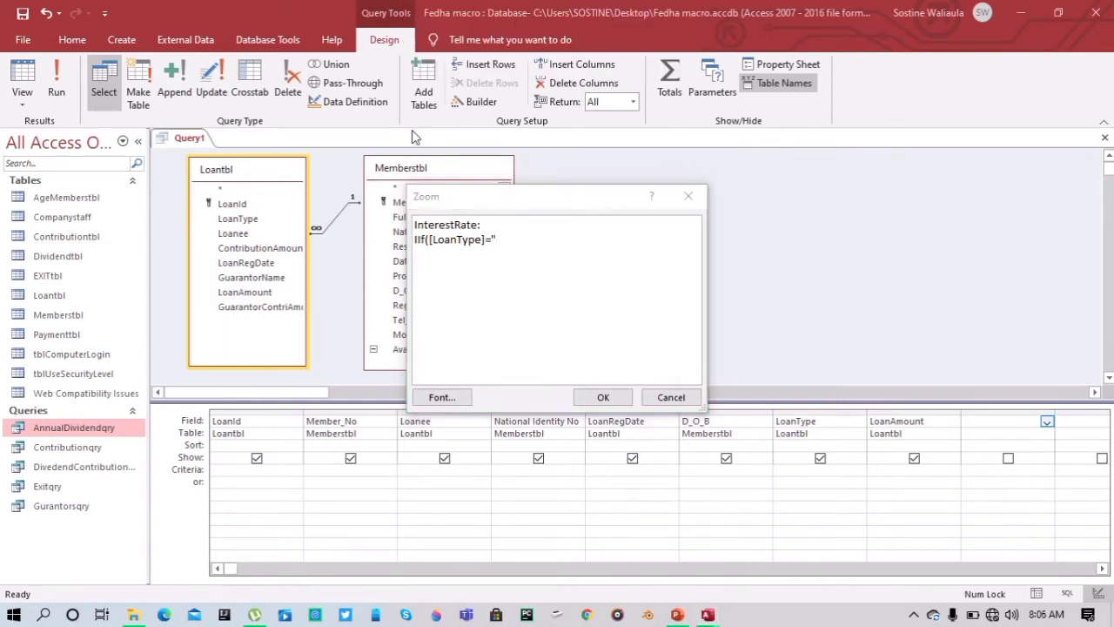
click(502, 241)
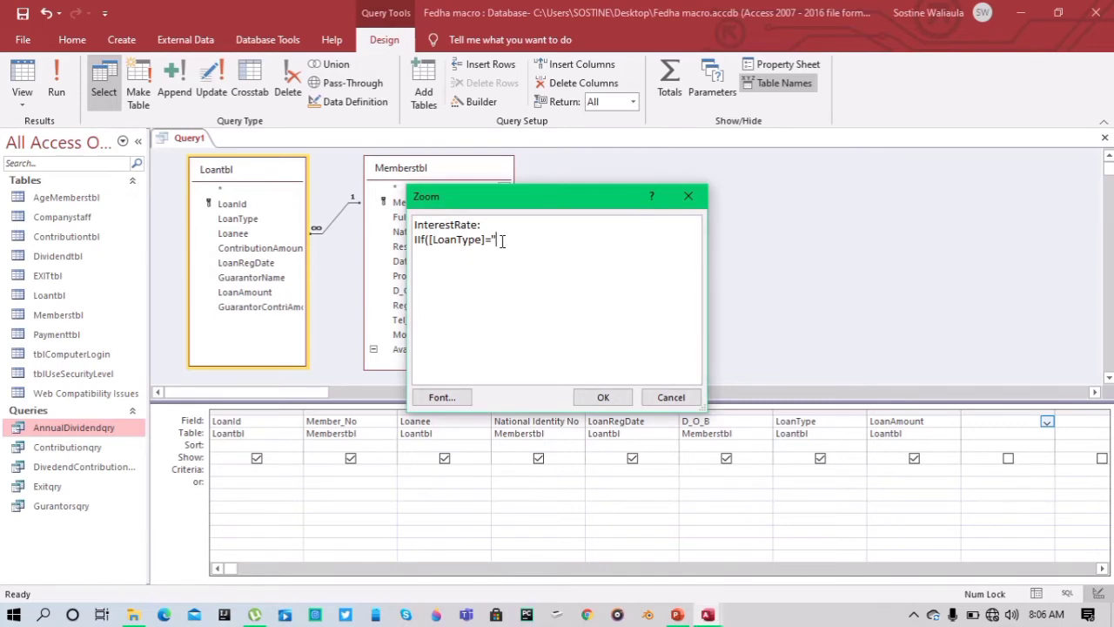
text(EmergencyLoan")
text(,0)
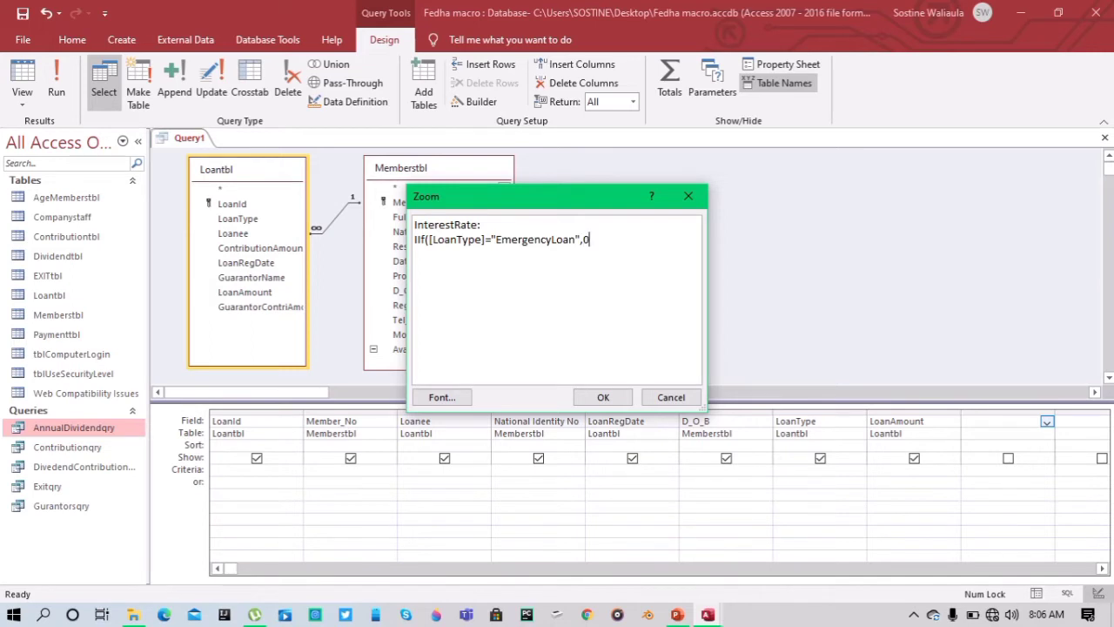
text(.3,)
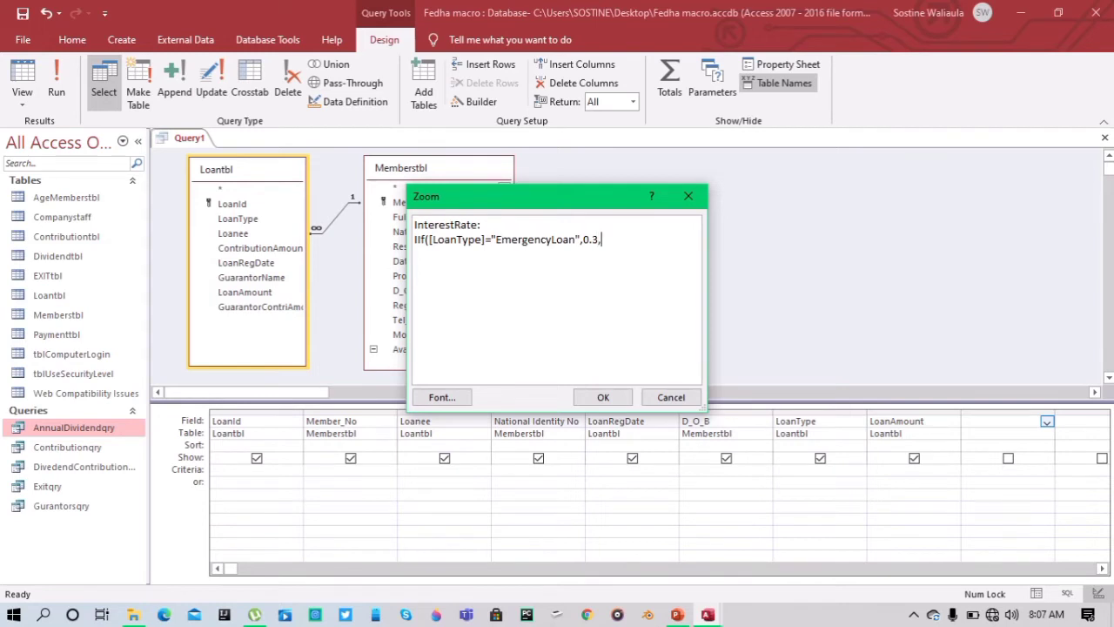
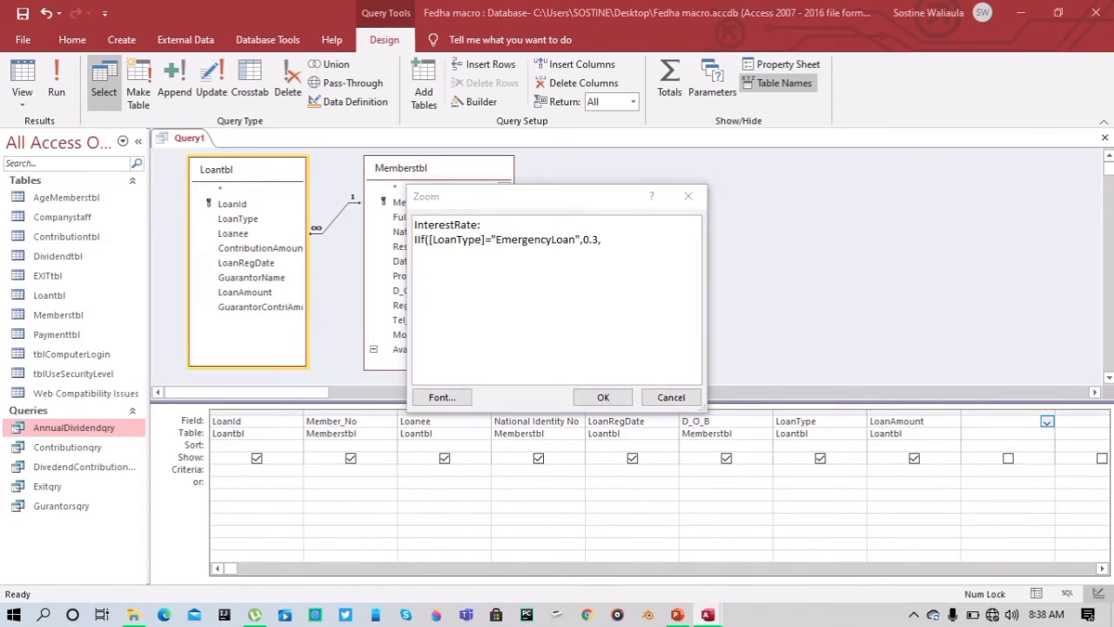
Replace the draft with InterestRate: IIf([LoanType]="EMergencyLoan",0.3,IIf([LoanType]="ShortLoan",0.6,IIf([LoanType]="NormalLoan",1,IIf([LoanType]="DevelopmentLoan",1.4,0)))) and accept it
click(603, 239)
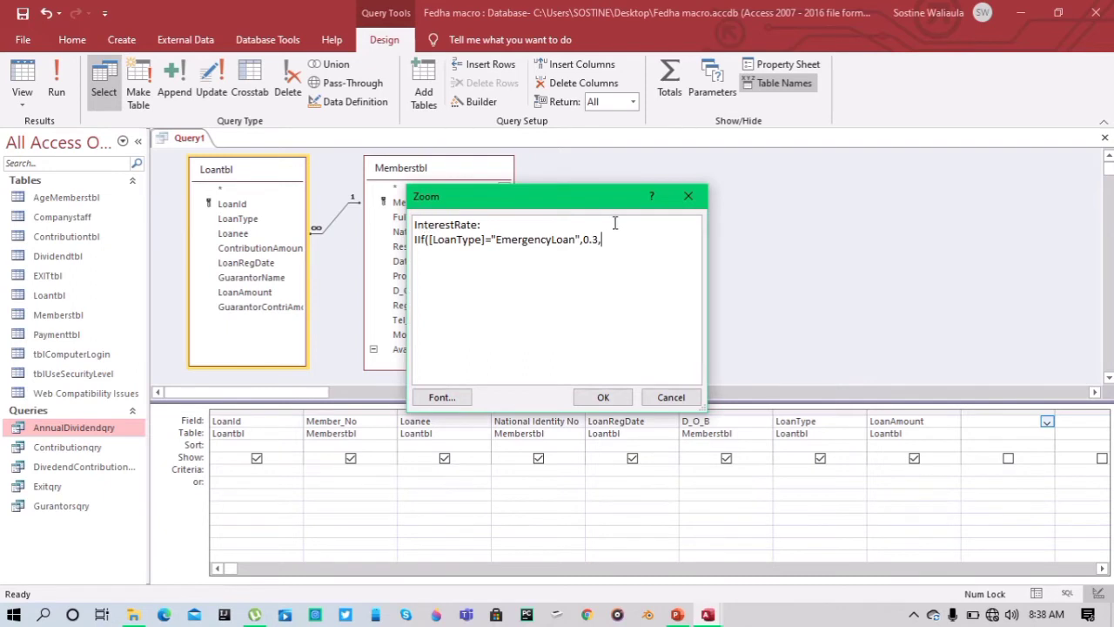
drag(617, 237, 415, 221)
text(InterestRate: IIf([LoanType]="EMergencyLoan",0.3,IIf([LoanType]="ShortLoan",0.6,IIf([LoanType]="NormalLoan",1,IIf([LoanType]="DevelopmentLoan",1.4,0)))))
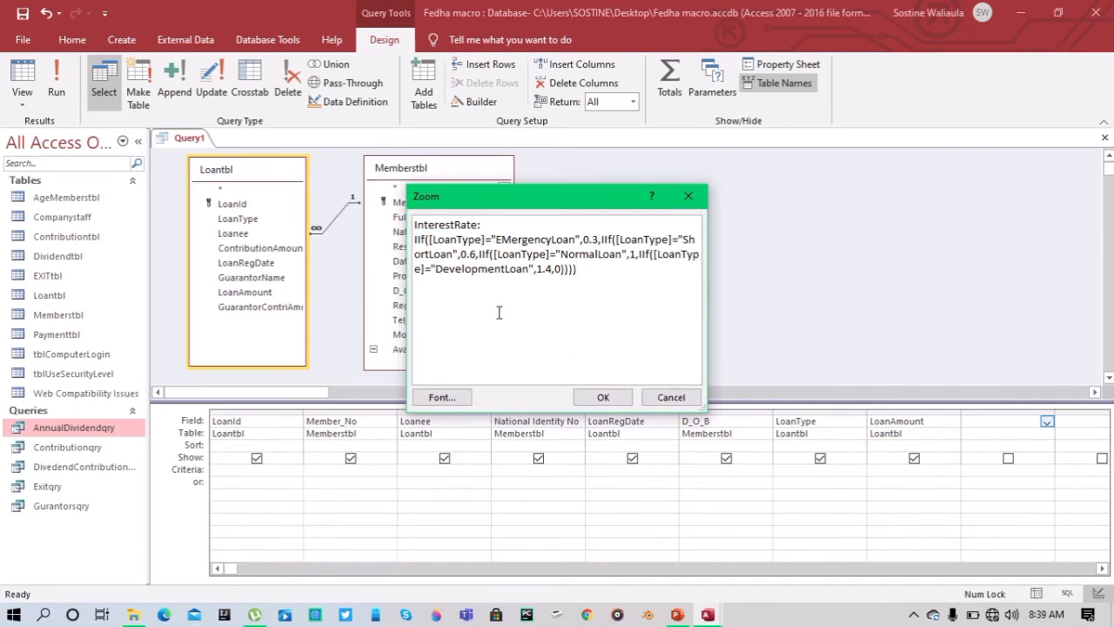
click(603, 397)
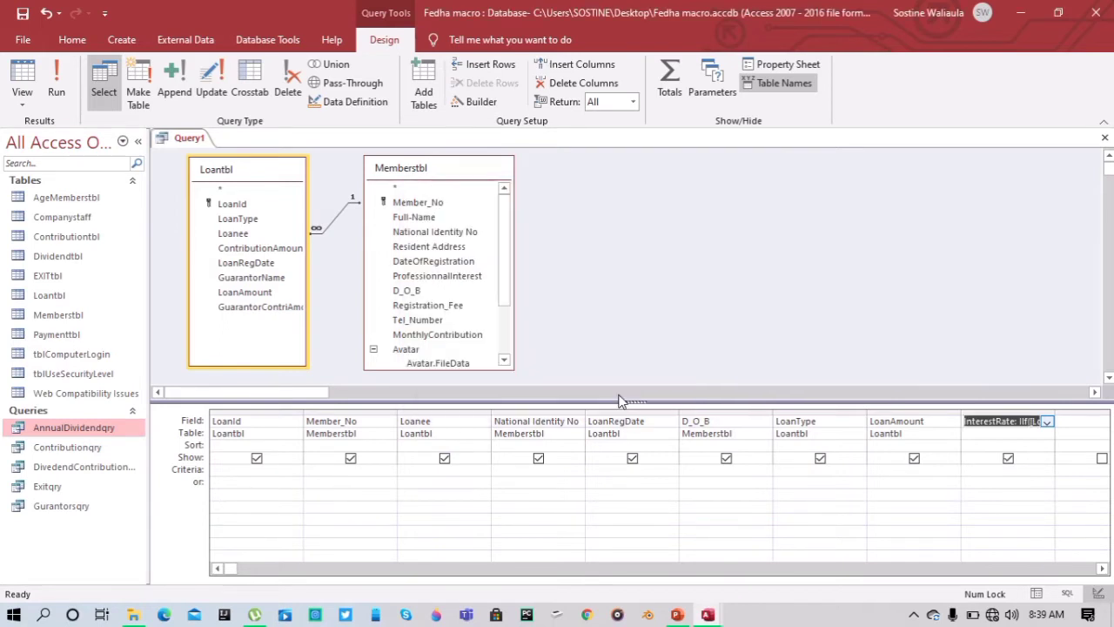
In the next empty column, paste the calculated field RepaymentPeriod: IIf([LoanType]="EMergencyLoan",1,IIf([LoanType]="ShortLoan",2,IIf([LoanType]="NormalLoan",3,IIf([LoanType]="DevelopmentLoan",4,0))))
click(1102, 568)
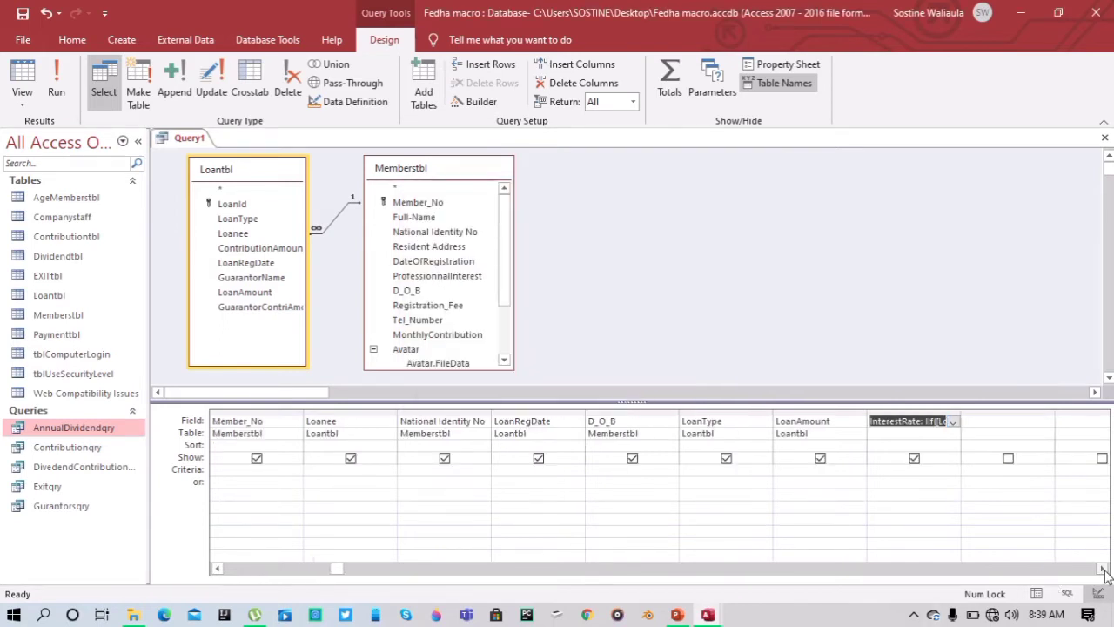
click(1102, 568)
click(1102, 569)
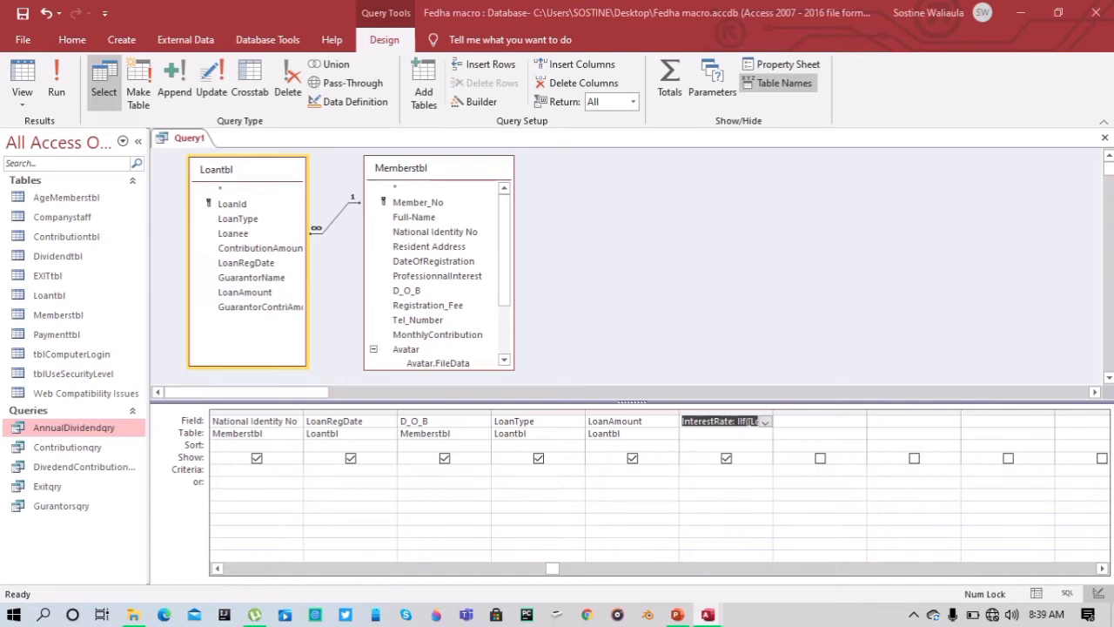
click(757, 423)
click(794, 424)
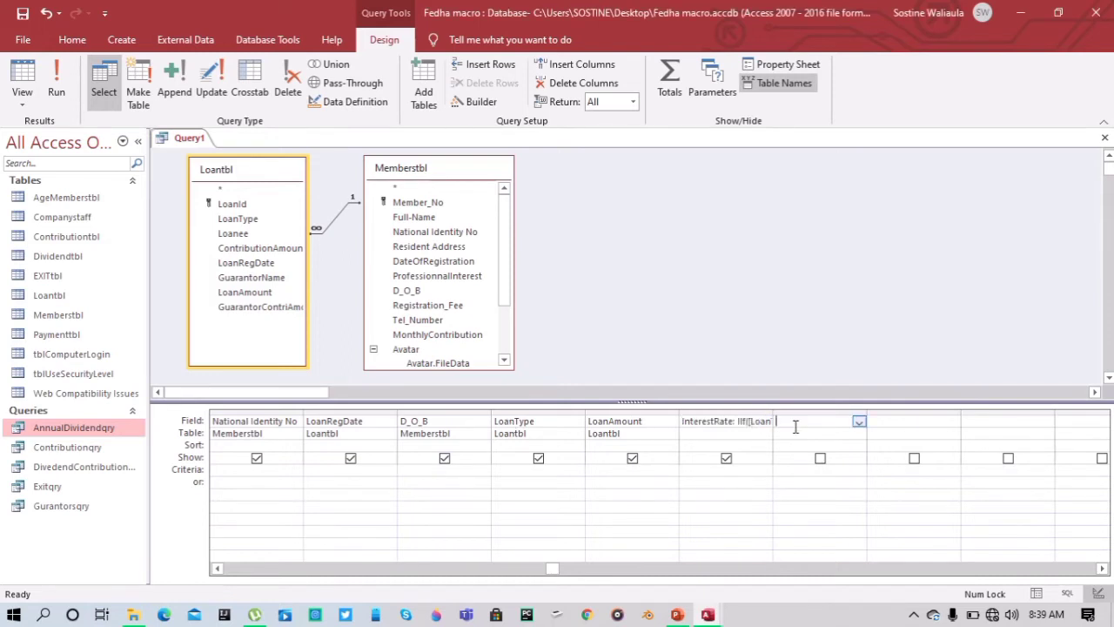
right_click(795, 427)
click(837, 550)
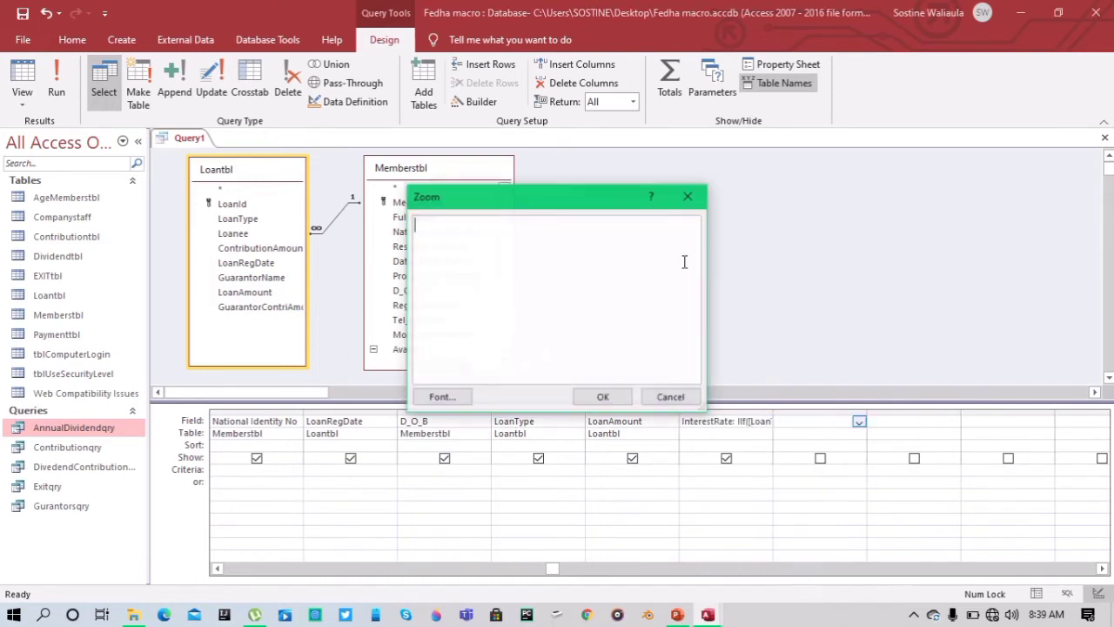
right_click(449, 244)
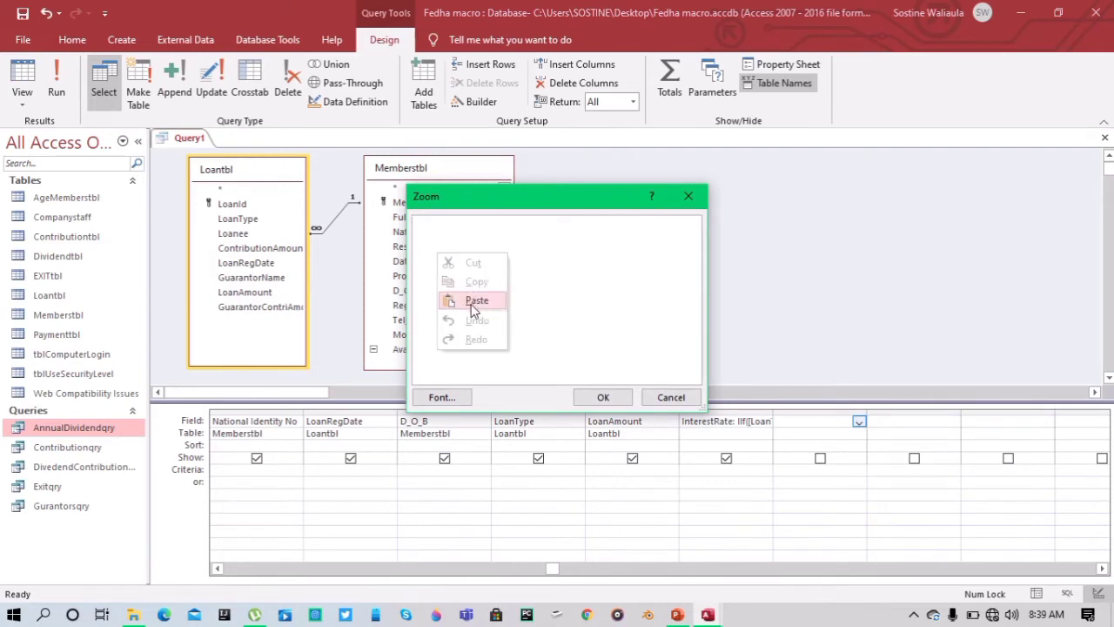
click(472, 305)
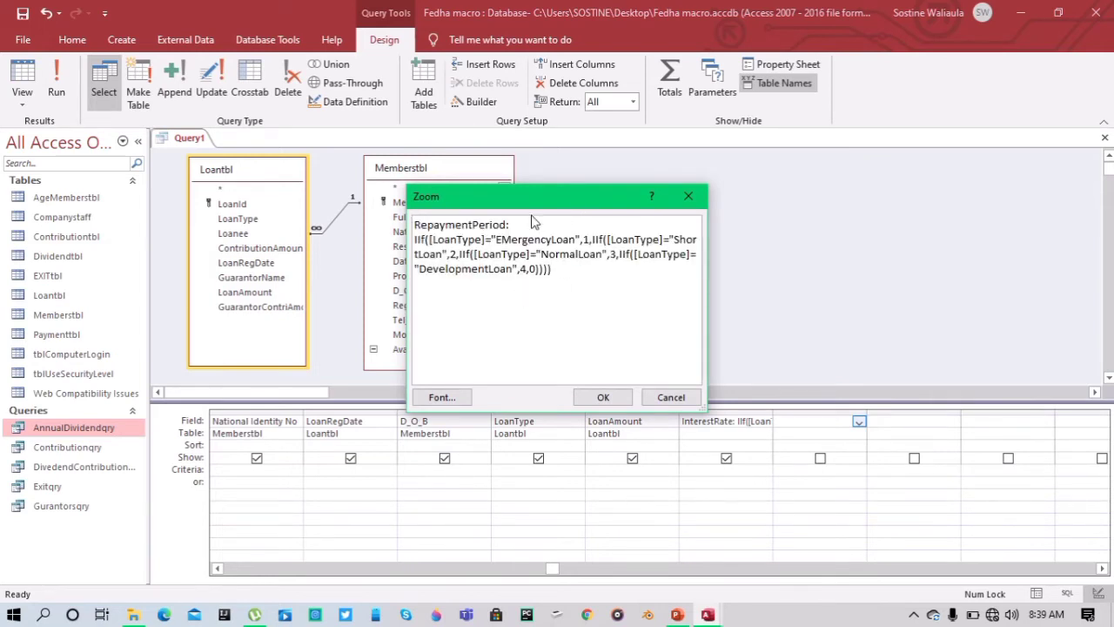
click(602, 397)
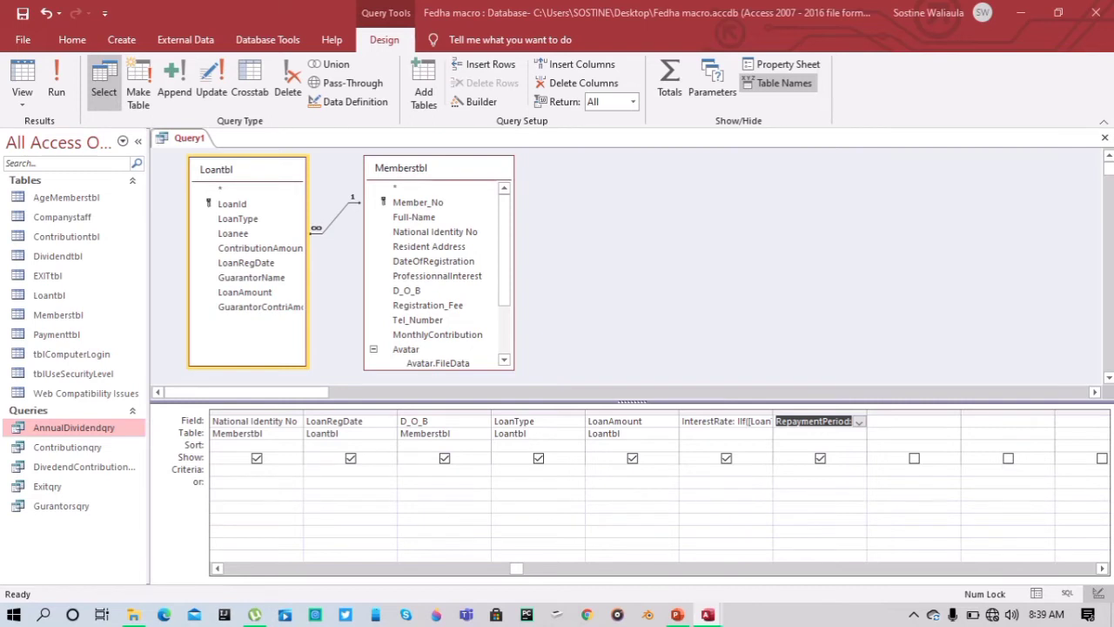
In the column after RepaymentPeriod, paste the calculated field MPayment: Pmt([InterestRate]/12,[RepaymentPeriod]*12,[LoanAmount])*-1
click(916, 422)
right_click(915, 421)
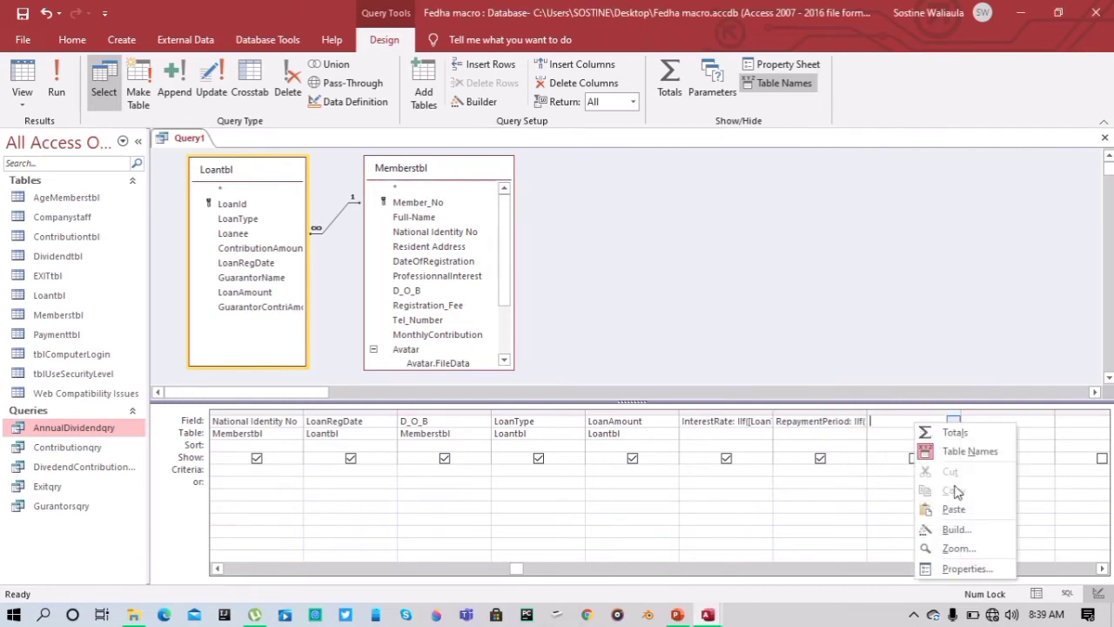
click(976, 554)
right_click(500, 241)
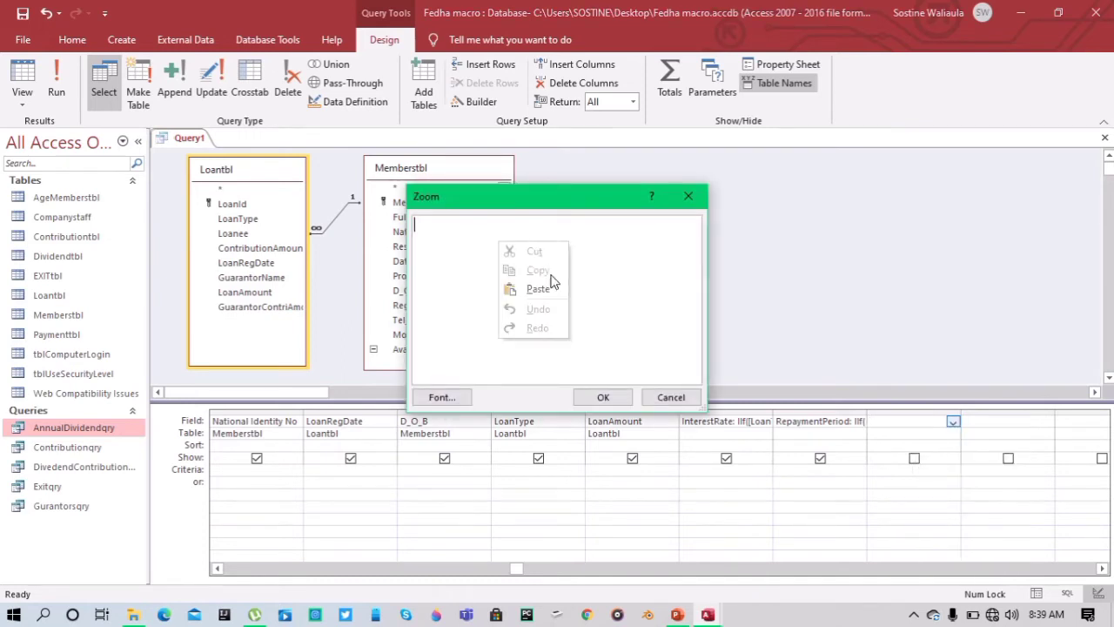
click(551, 287)
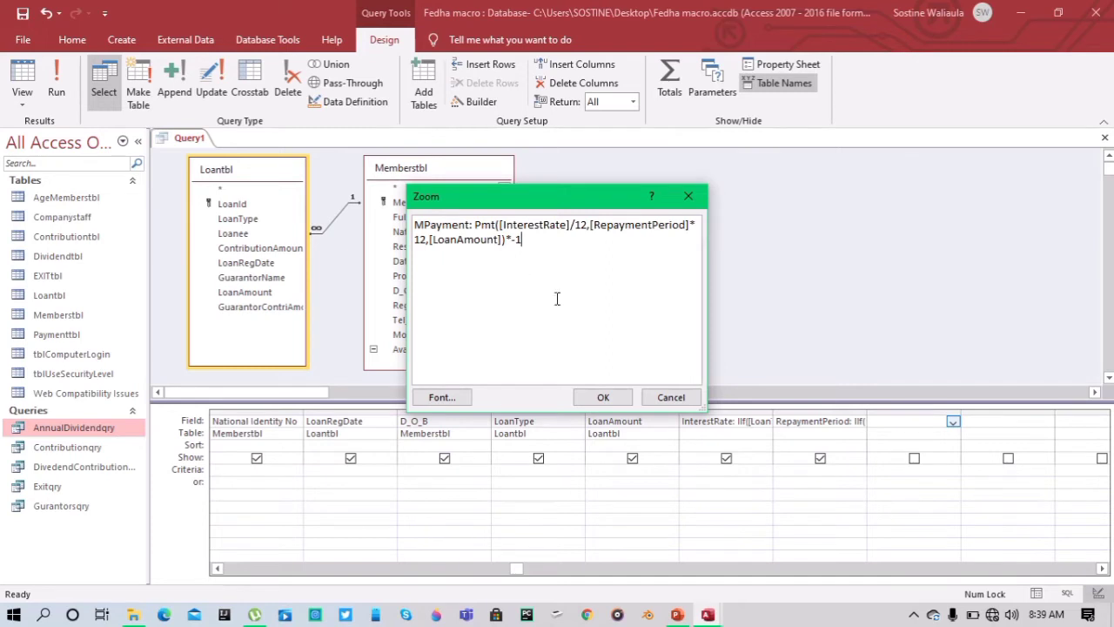
click(604, 398)
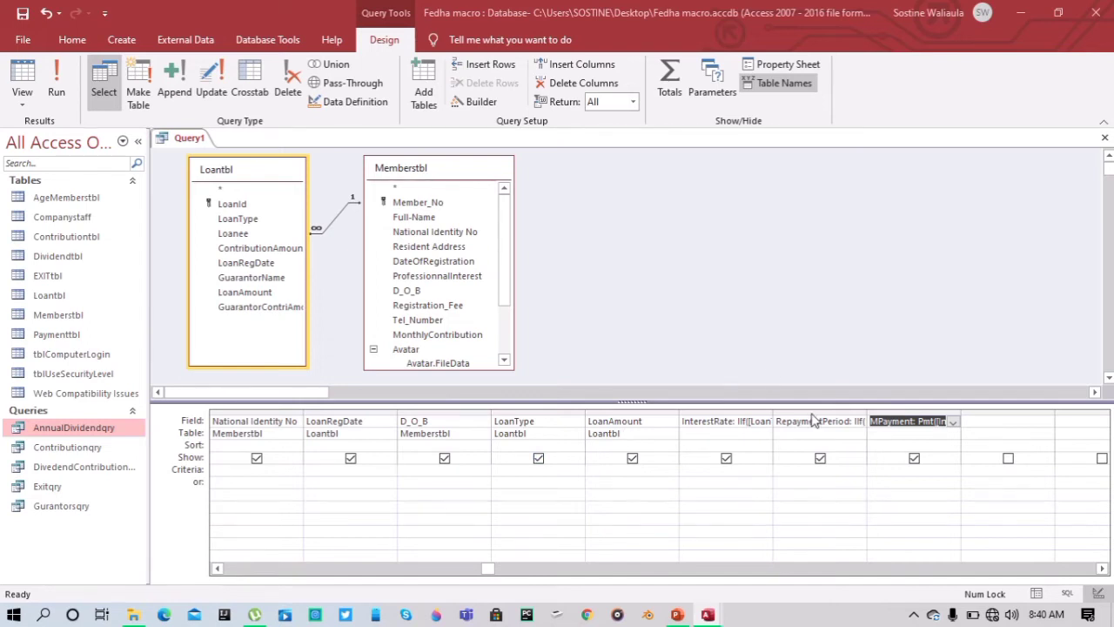
In the column after MPayment, enter the calculated field TotalPayment: ((Pmt([InterestRate]/12,[RepaymentPeriod]*12,[LoanAmount]))*[RepaymentPeriod]*12)*-1
click(988, 423)
right_click(987, 422)
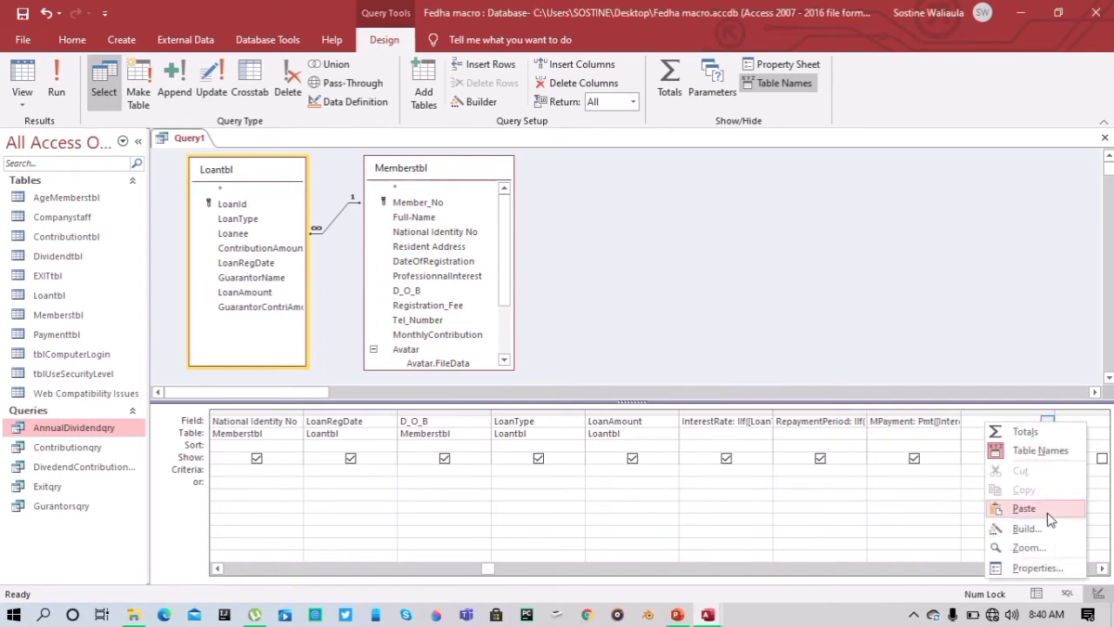
click(1027, 546)
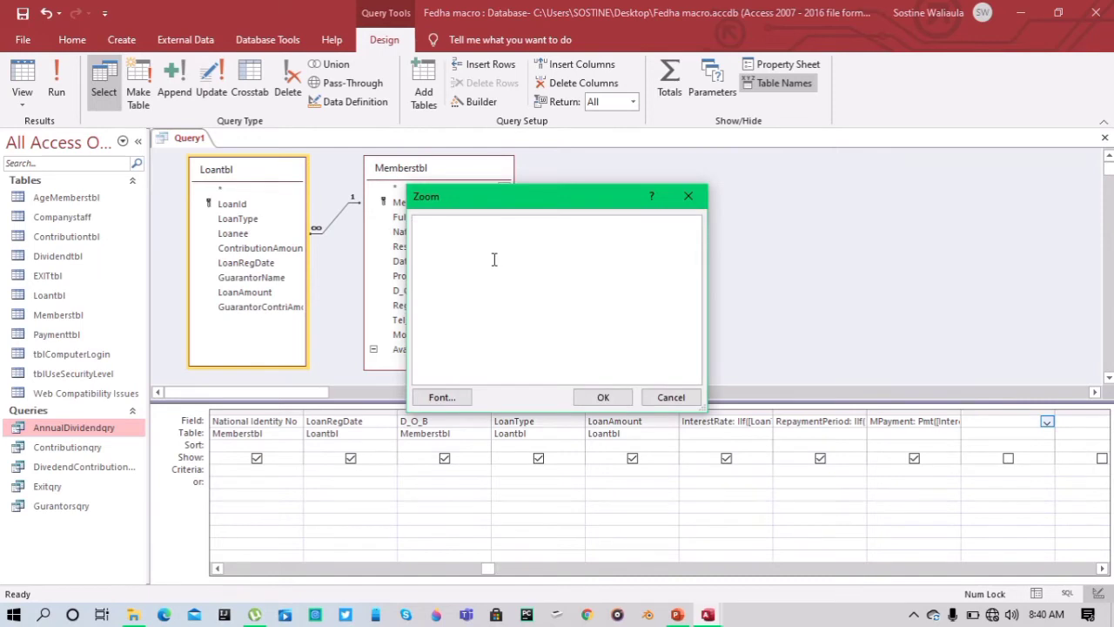
text(TotalPayment: ((Pmt([InterestRate]/12,[RepaymentPeriod]*12,[LoanAmount]))*[RepaymentPeriod]*12)*-1)
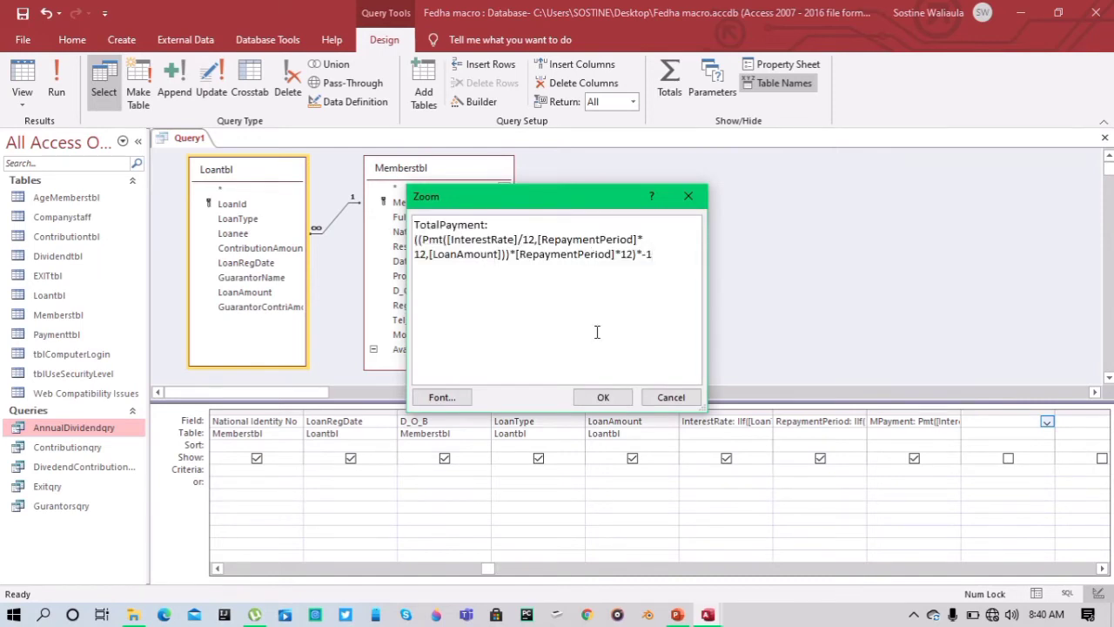
click(602, 397)
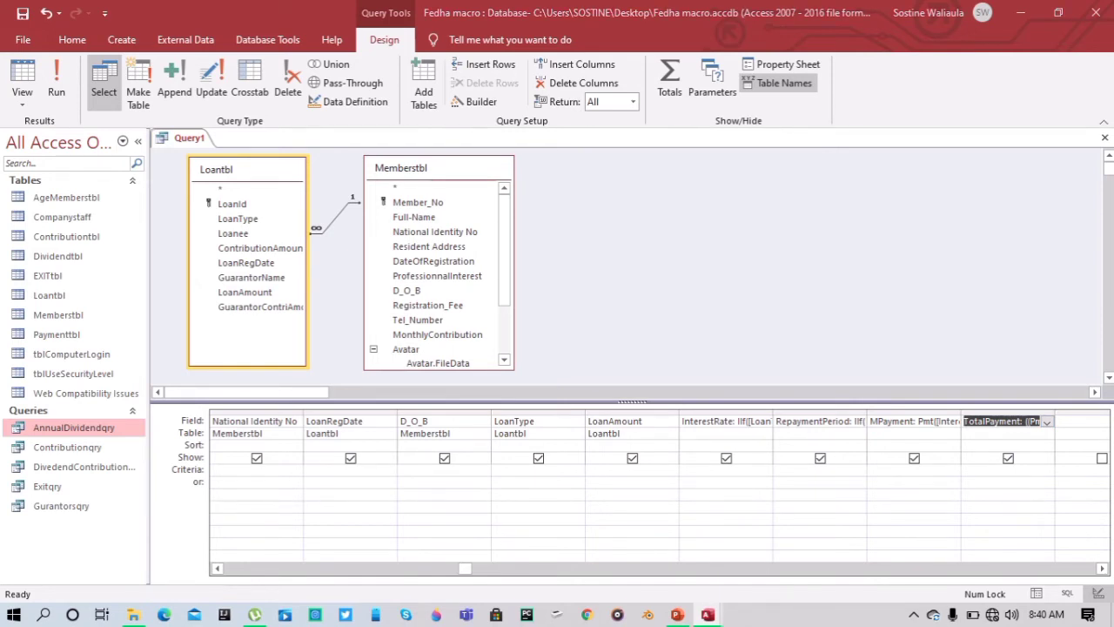
In the column after TotalPayment, enter LoanInterest: [TotalPayment]-[LoanAmount], and add the Avatar field from Memberstbl after it
click(1076, 423)
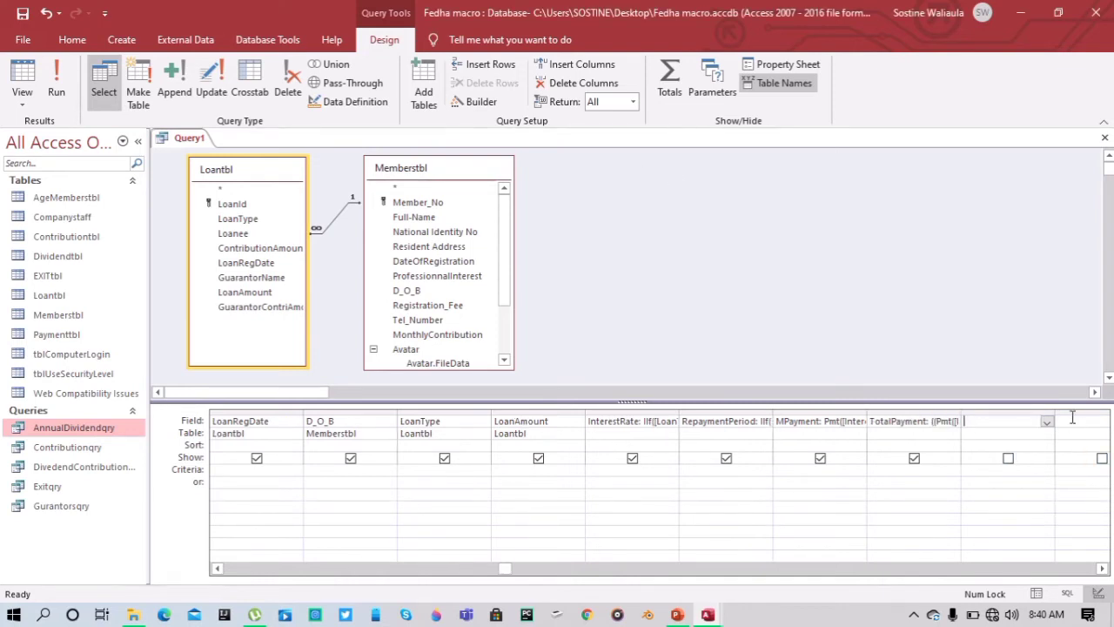
right_click(1010, 419)
click(1044, 548)
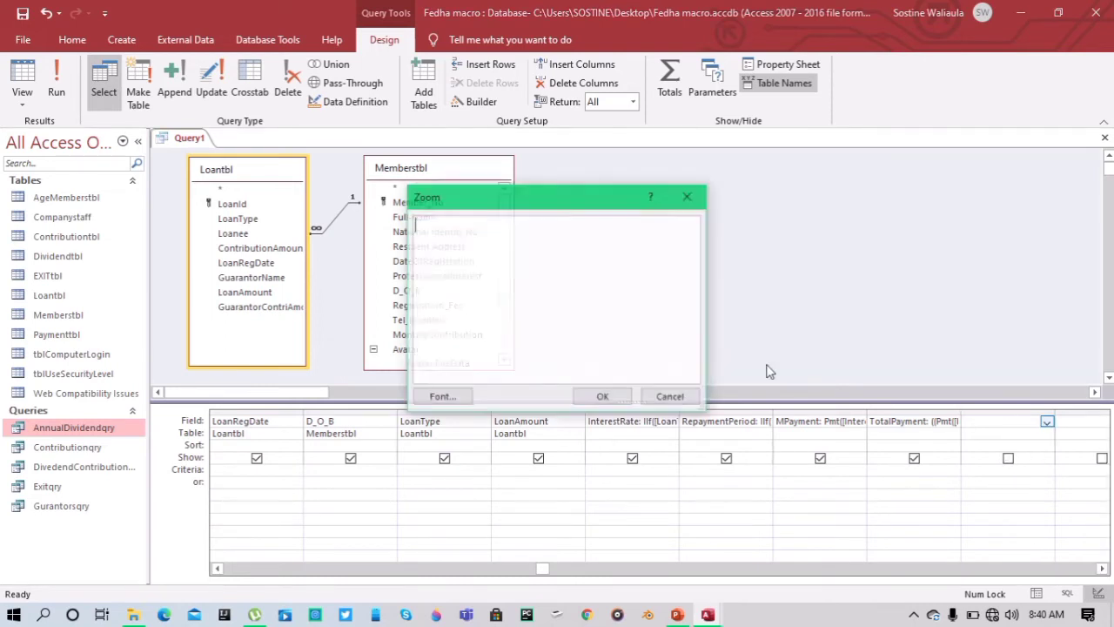
text(LoanInterest: [TotalPayment]-[LoanAmount])
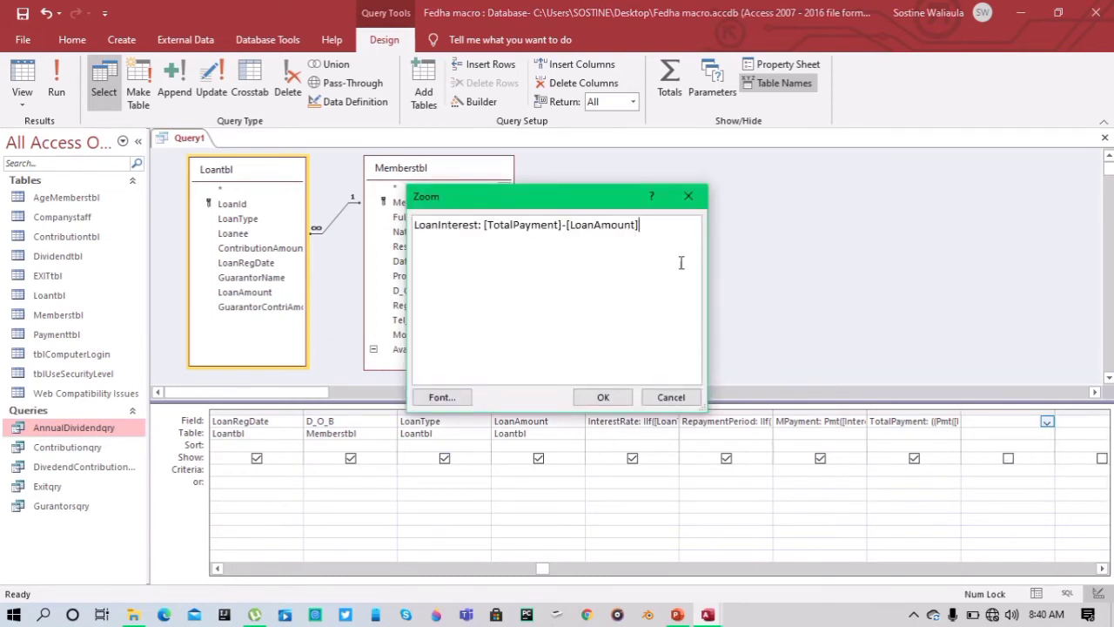
click(601, 398)
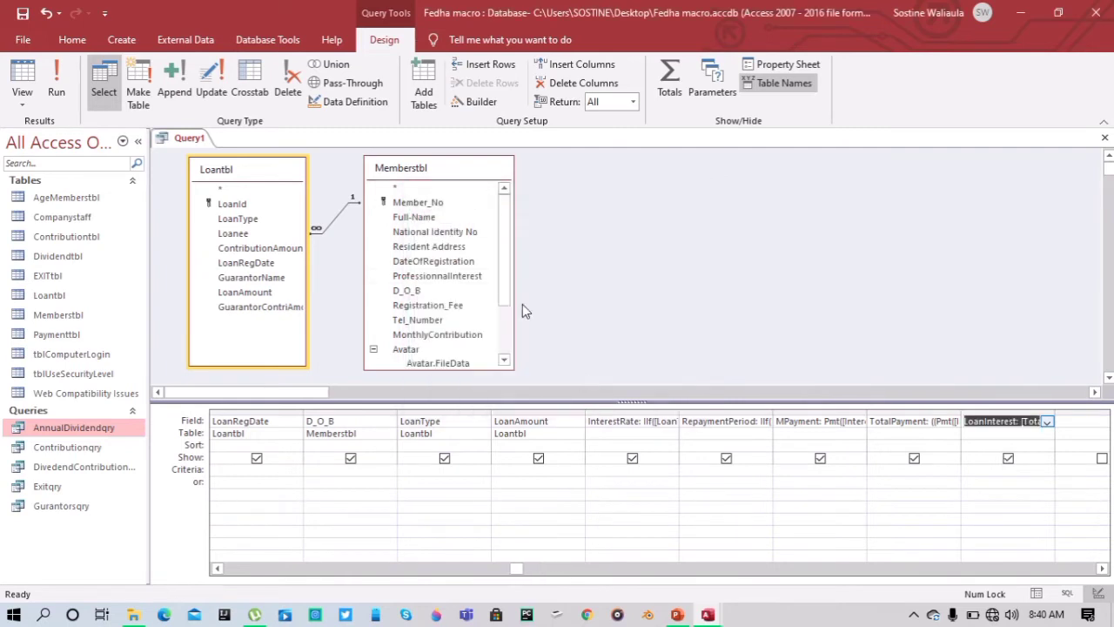
double_click(403, 350)
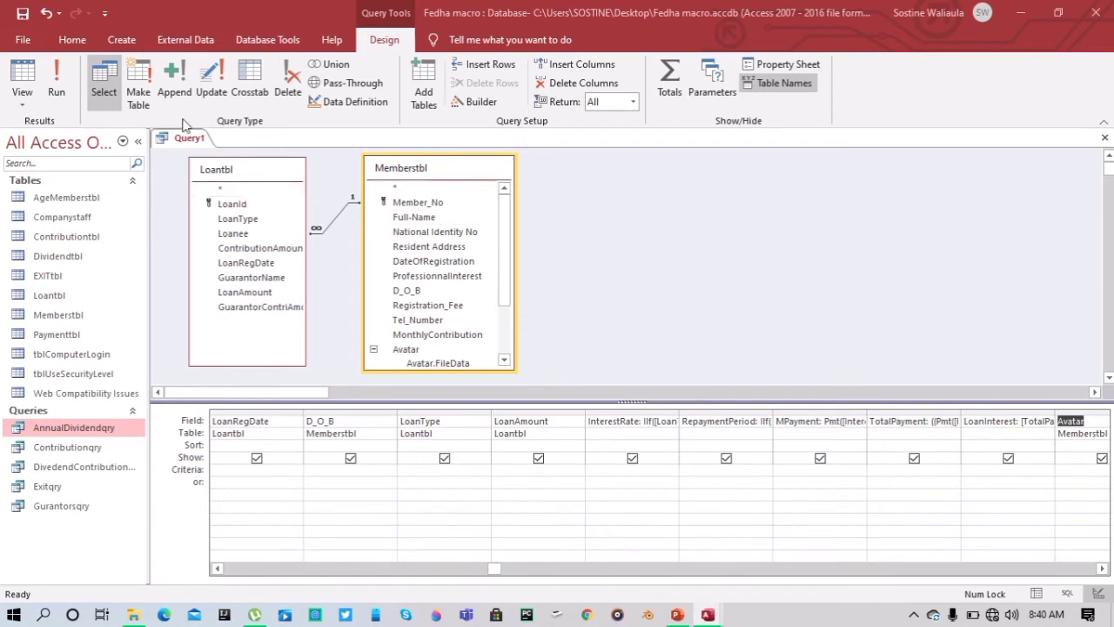
Save the query as LoanListqry and close it
click(170, 144)
right_click(164, 142)
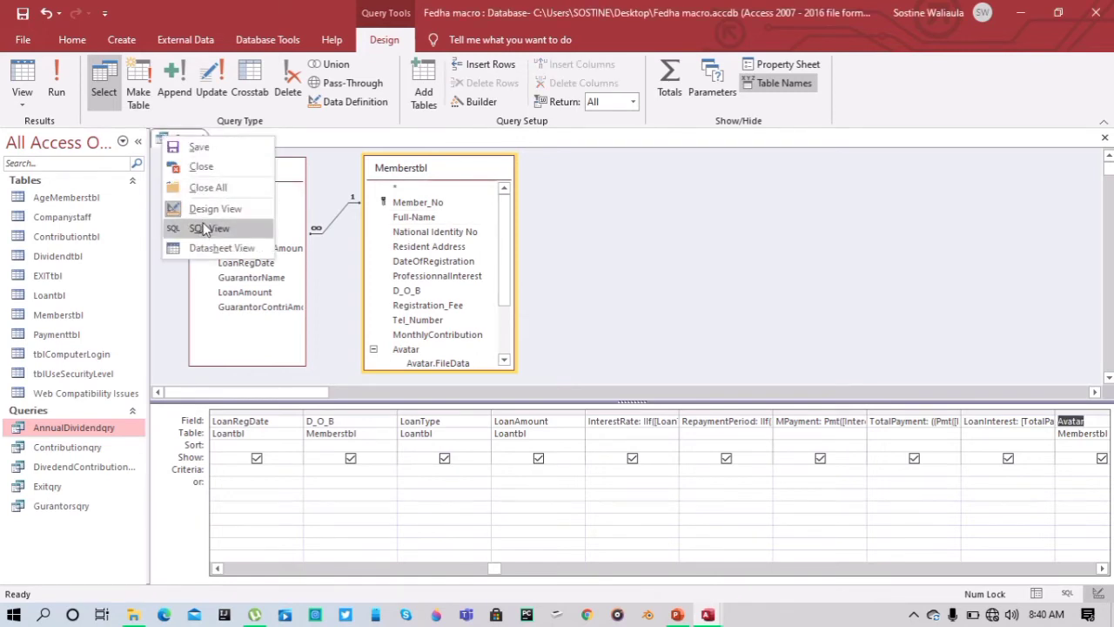
click(200, 147)
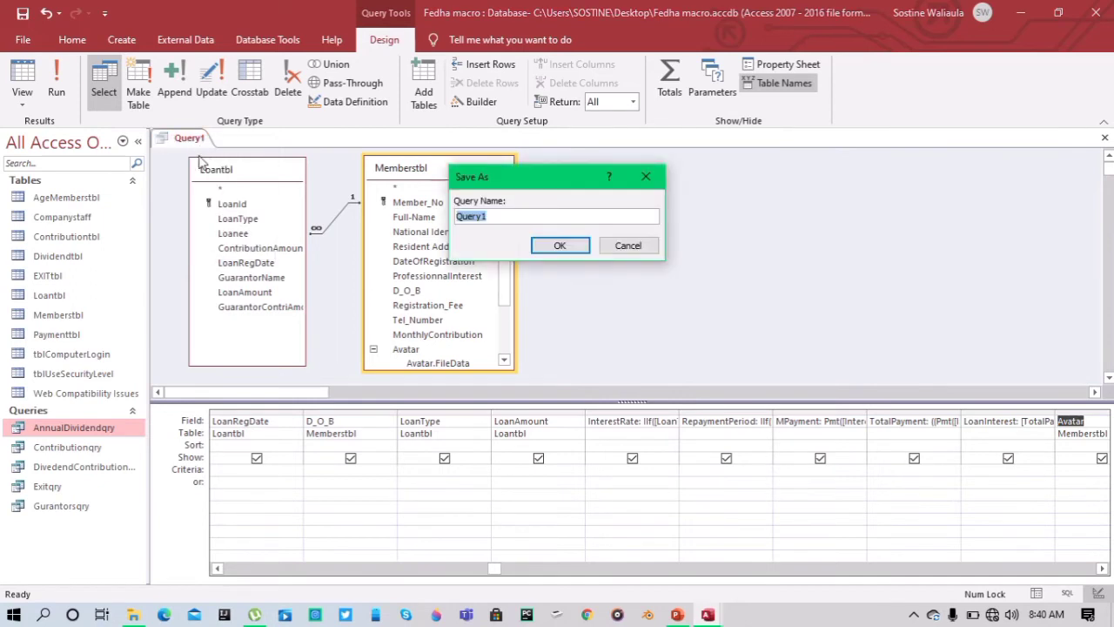
text(LoanListqry)
click(564, 246)
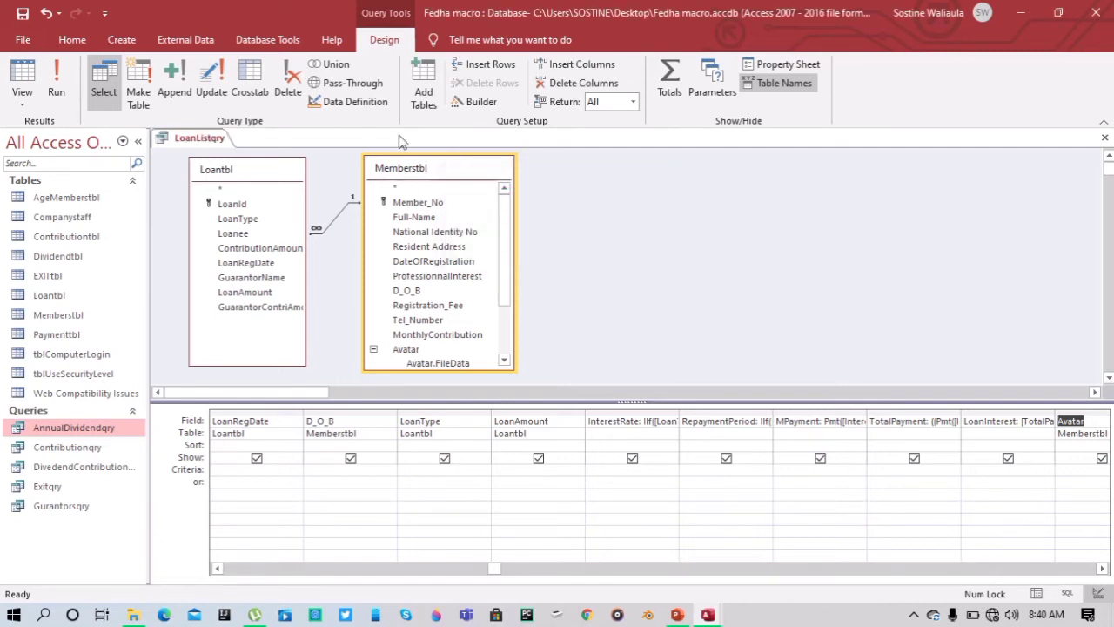
right_click(204, 136)
click(225, 165)
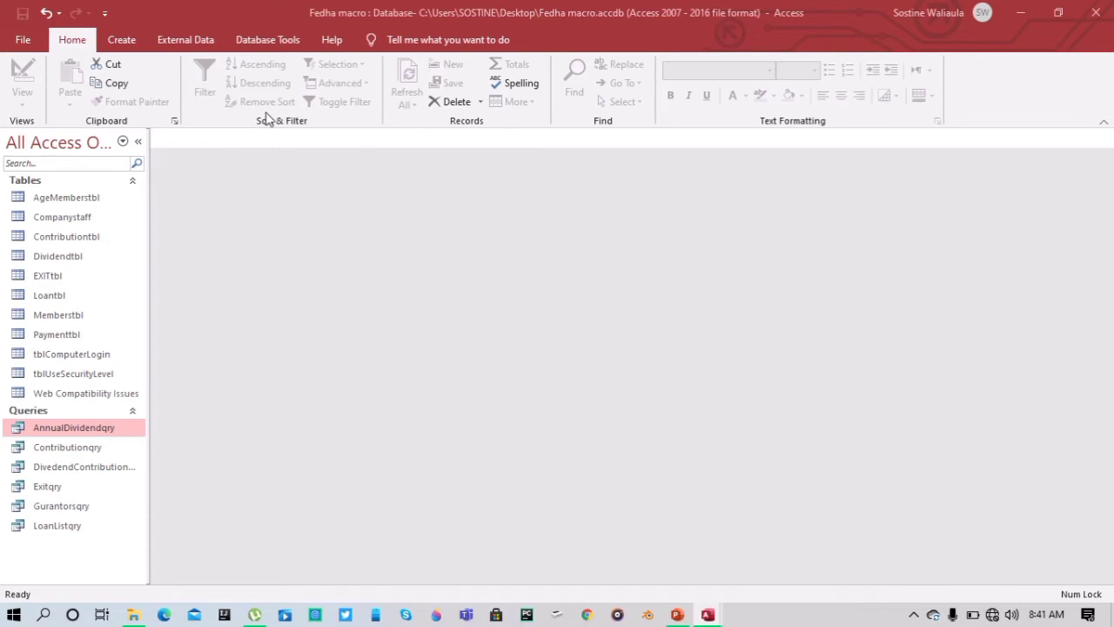
Create a new query in design view based on the Paymenttbl and Memberstbl tables
click(122, 39)
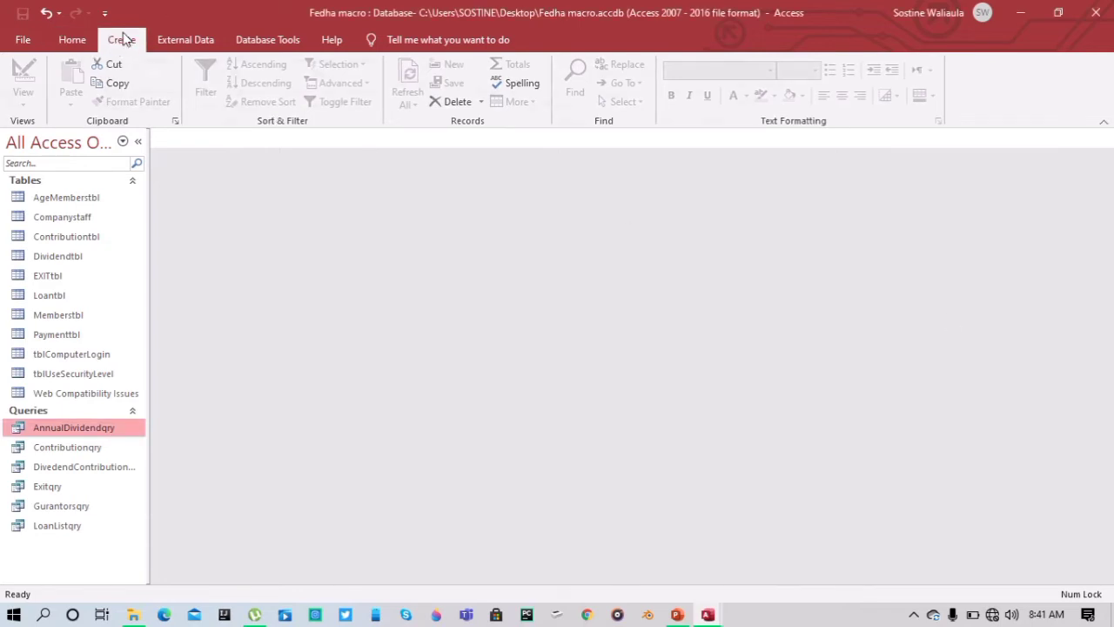
click(261, 95)
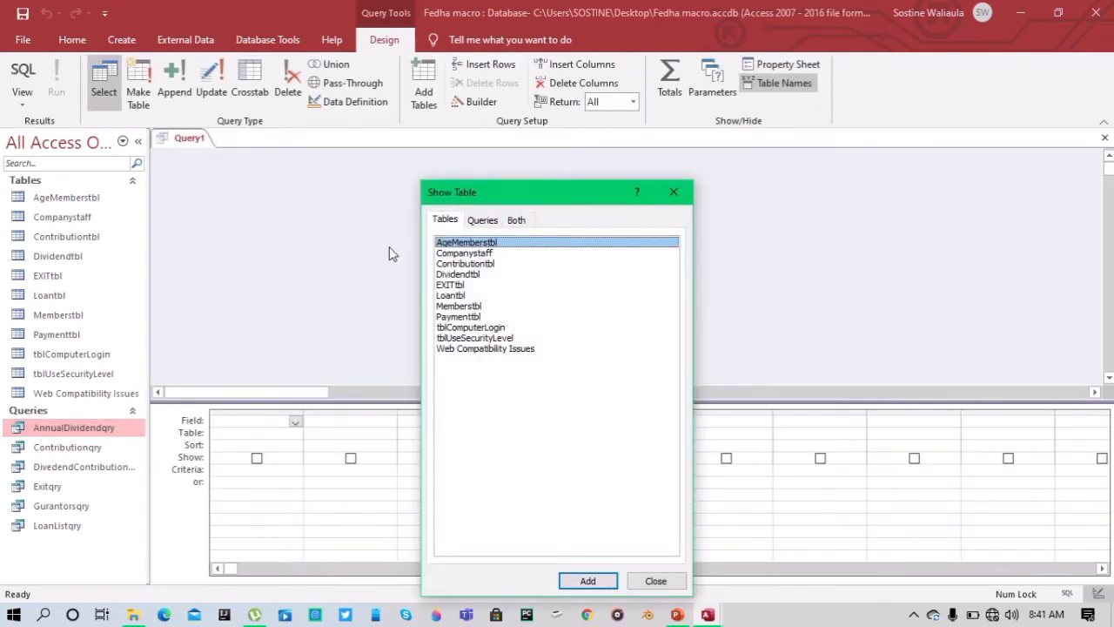
click(460, 317)
click(588, 581)
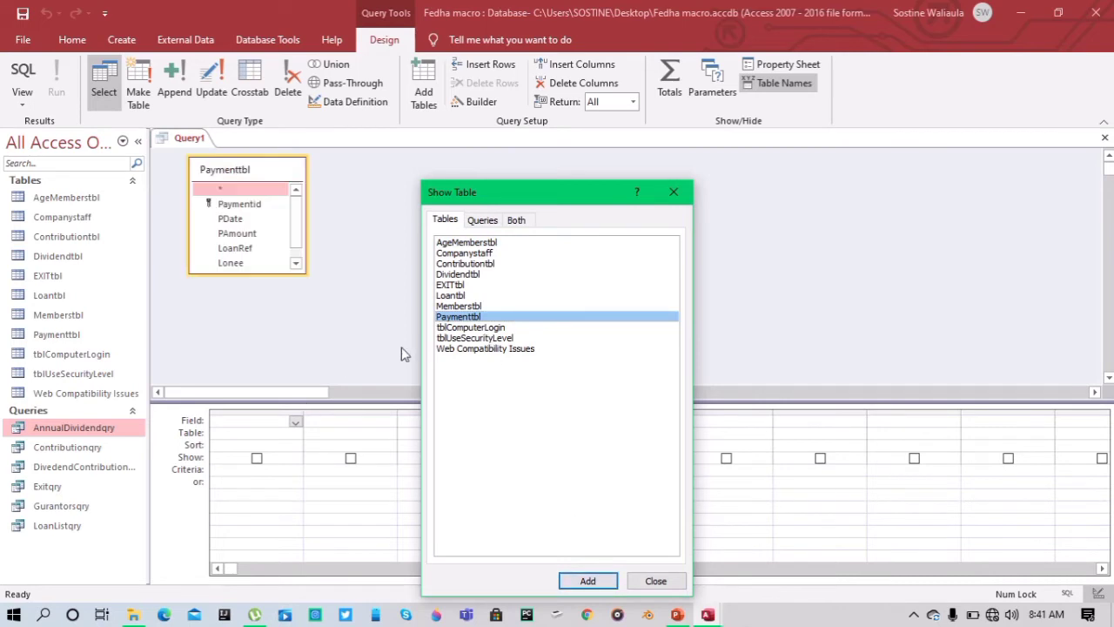
click(461, 306)
click(588, 581)
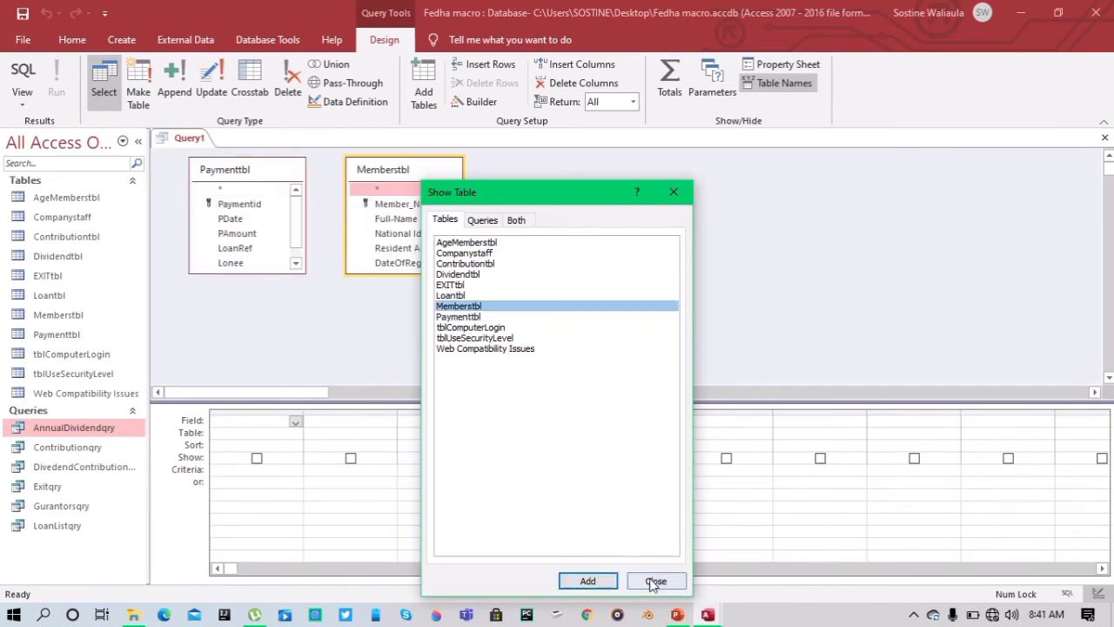
click(654, 580)
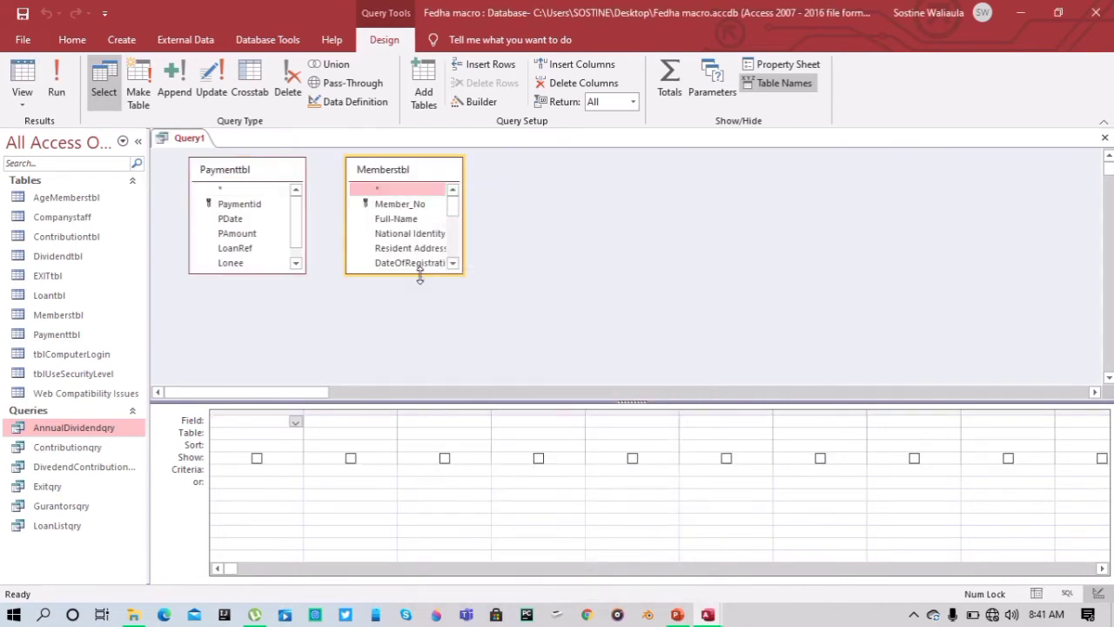
Join Member_No in Memberstbl to Lonee in Paymenttbl, and enlarge both field lists to show more fields
drag(420, 275, 421, 376)
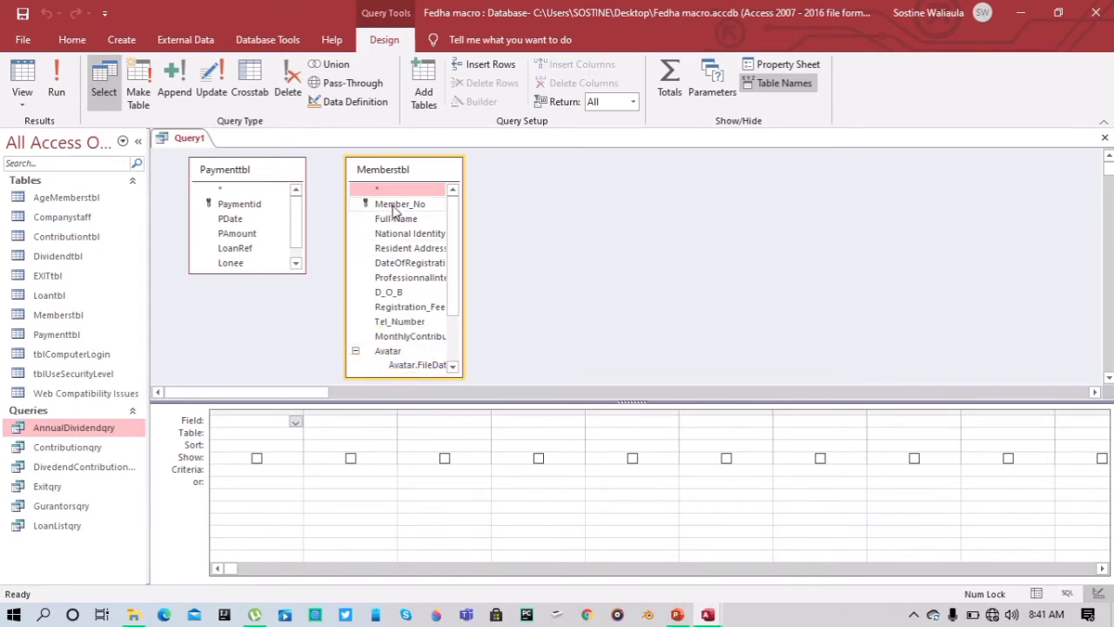
drag(394, 205, 249, 276)
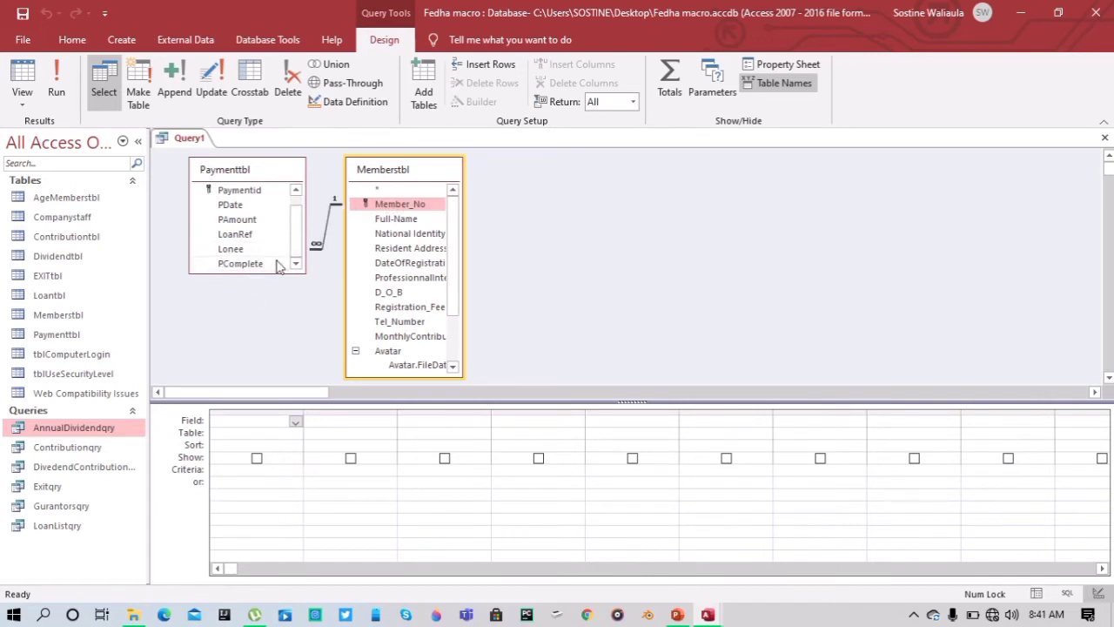
drag(273, 272, 279, 326)
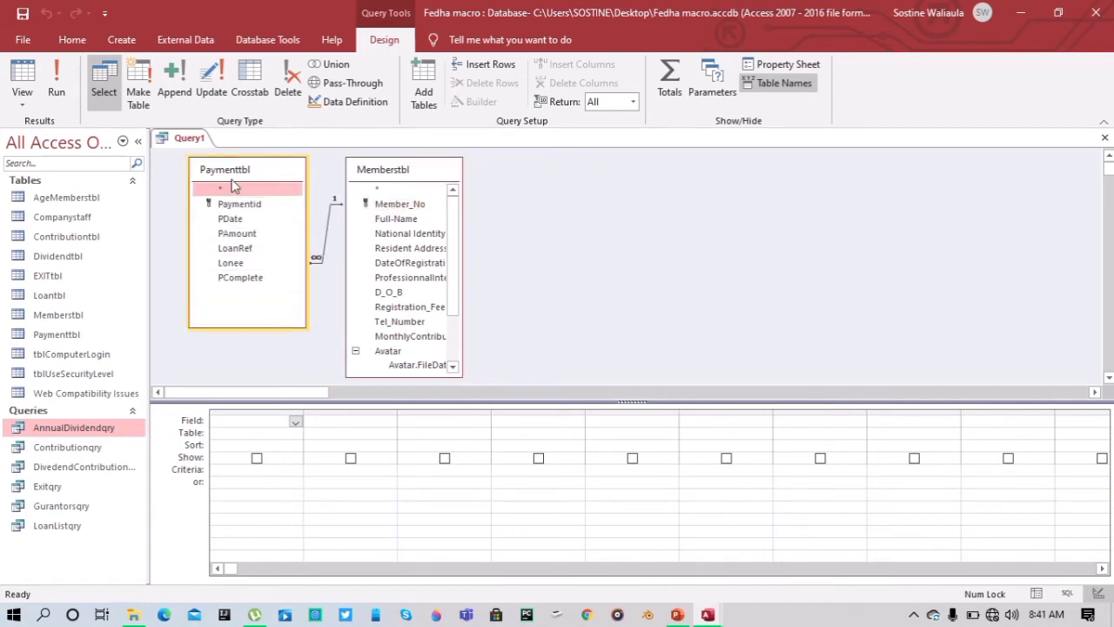
drag(251, 175, 234, 184)
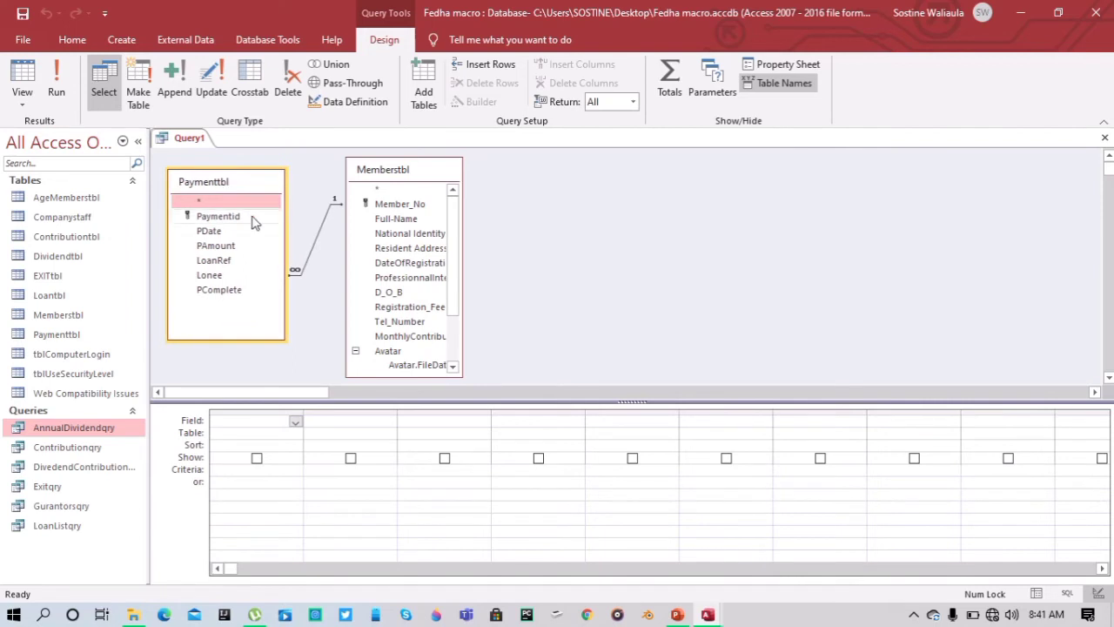
Add National Identity No, Resident Address, DateOfRegistration and Avatar from Memberstbl to the query, followed by all Paymenttbl fields (Paymenttbl.*)
double_click(403, 235)
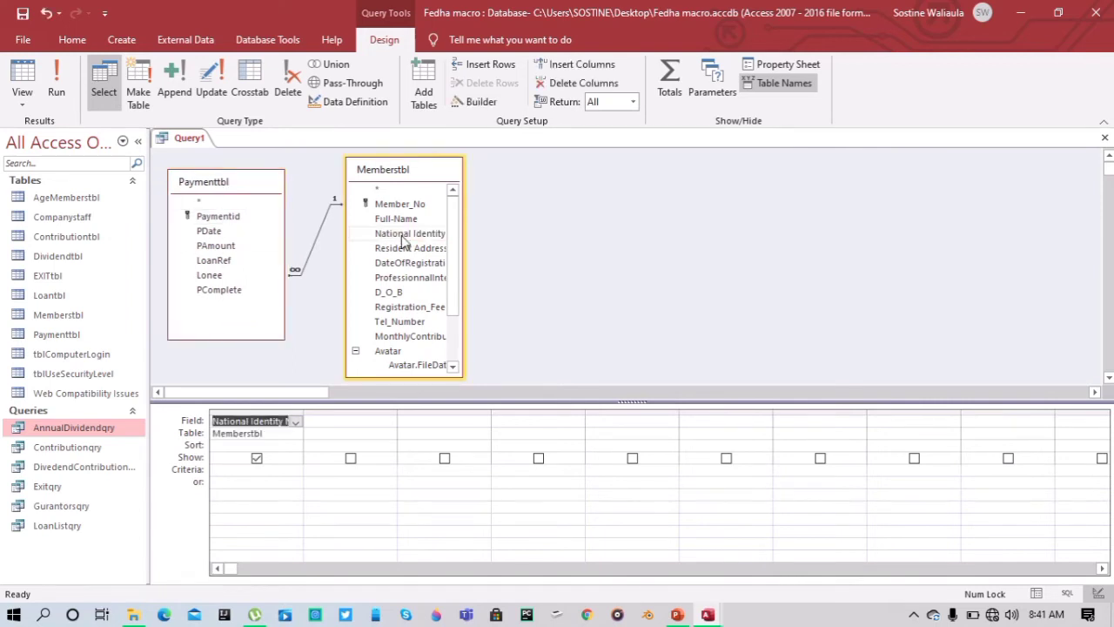
double_click(403, 249)
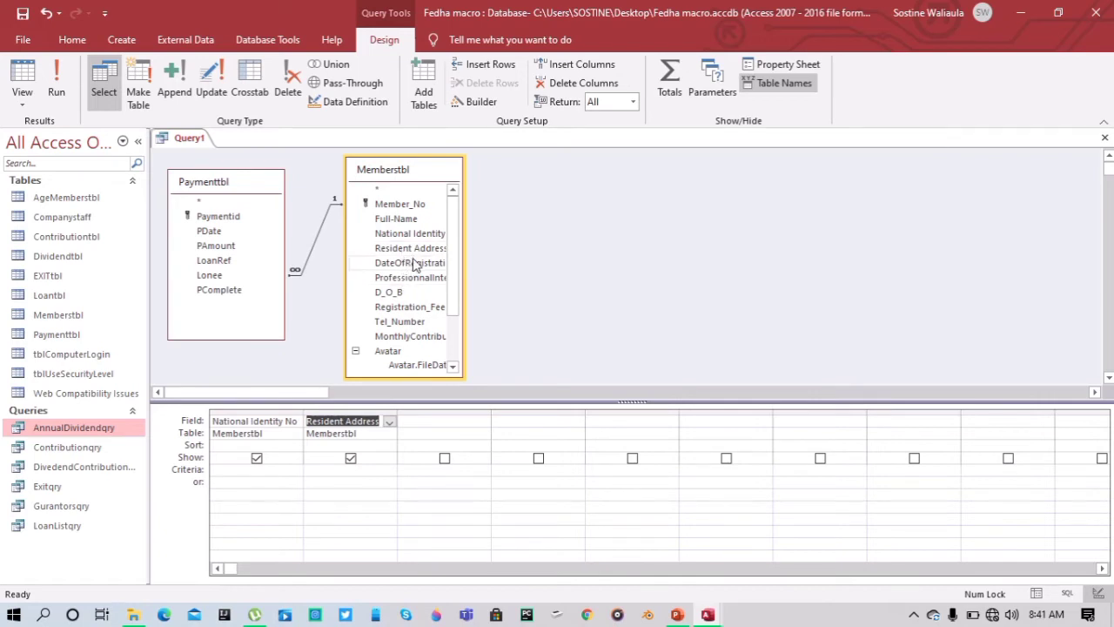
double_click(414, 264)
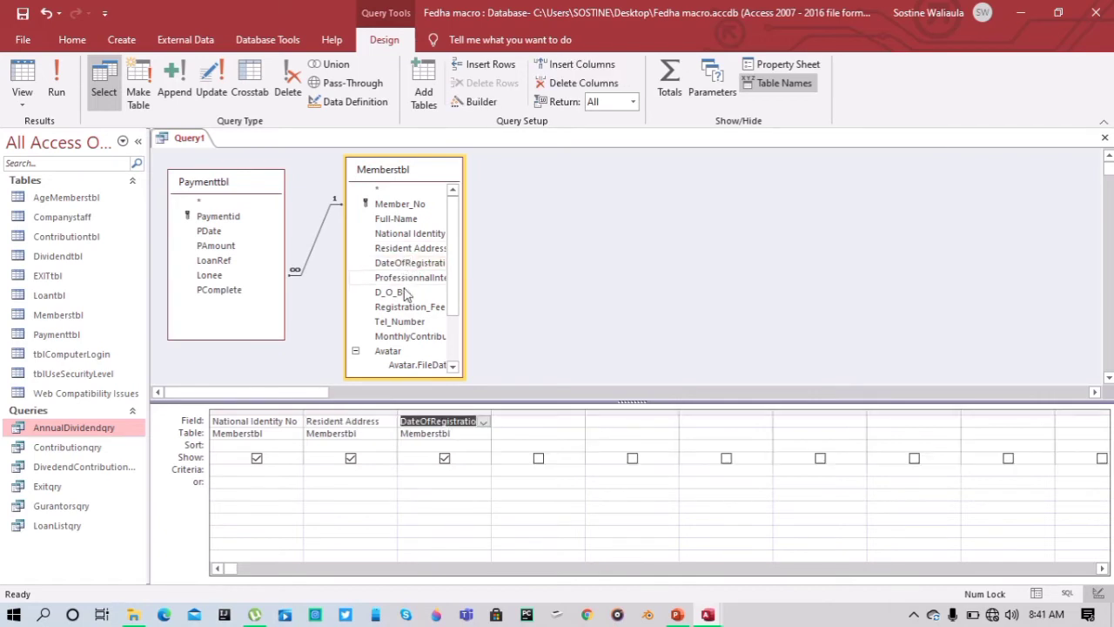
double_click(393, 352)
click(607, 422)
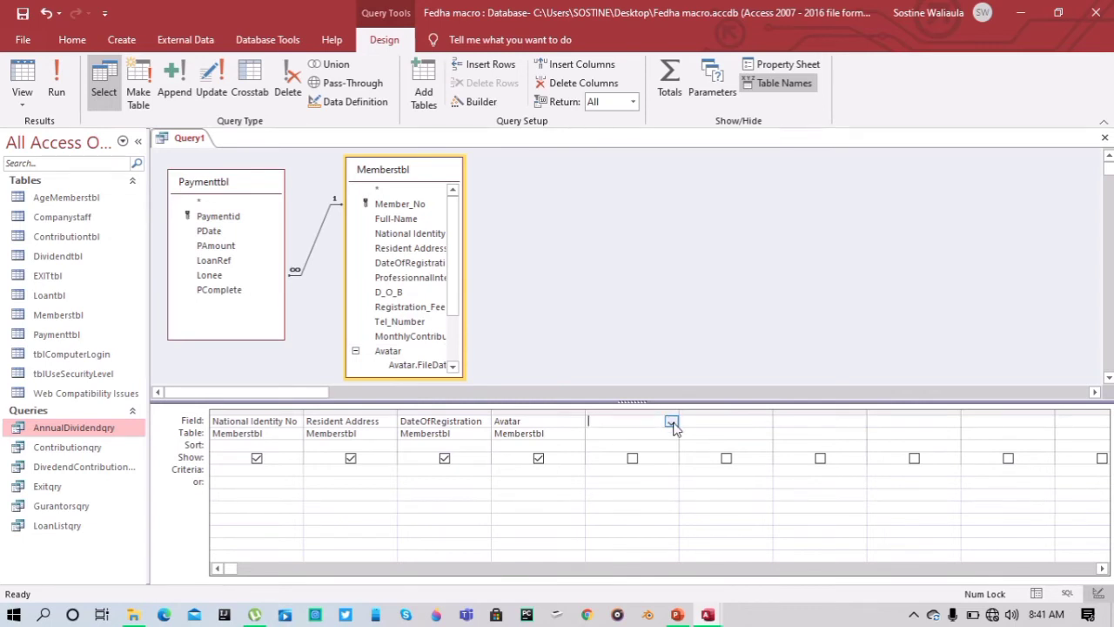
click(671, 423)
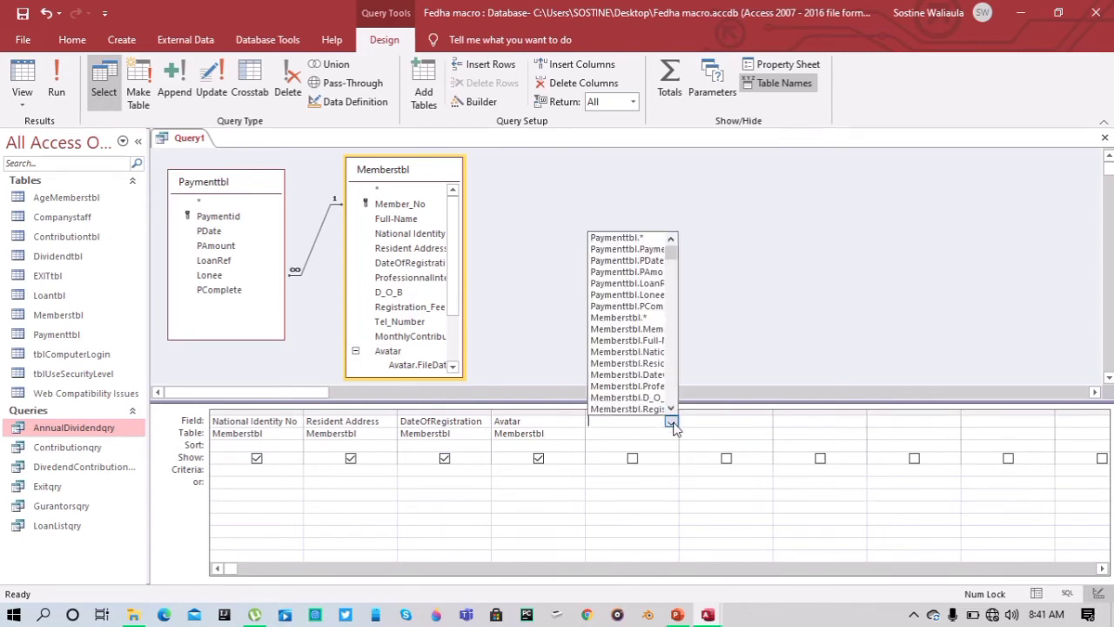
click(622, 240)
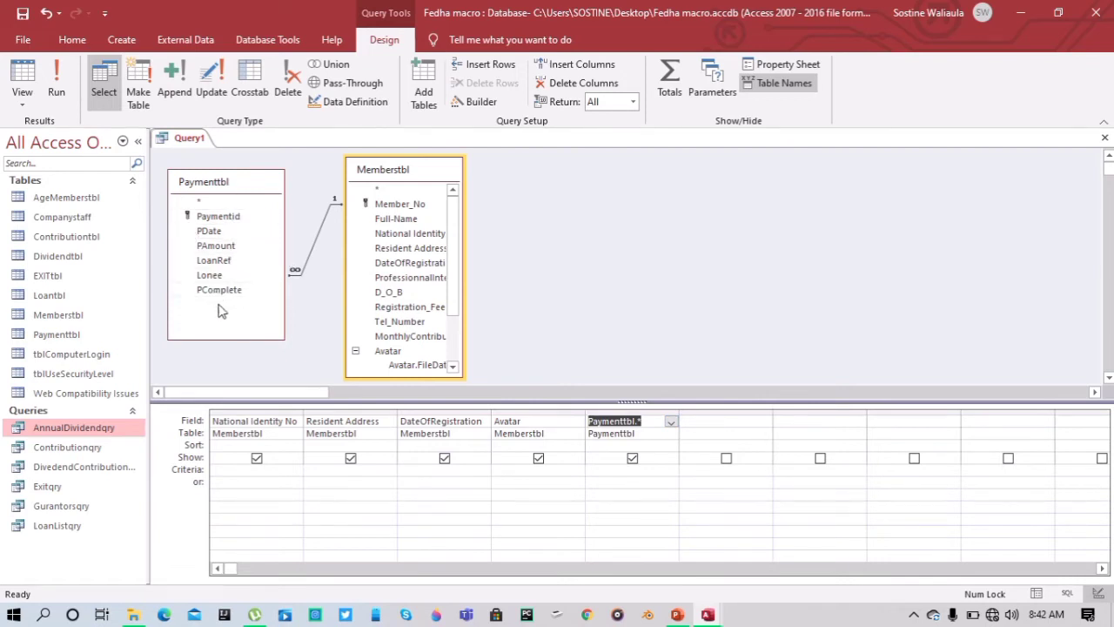
Run the payment query to check its columns, and return to its design view
click(57, 83)
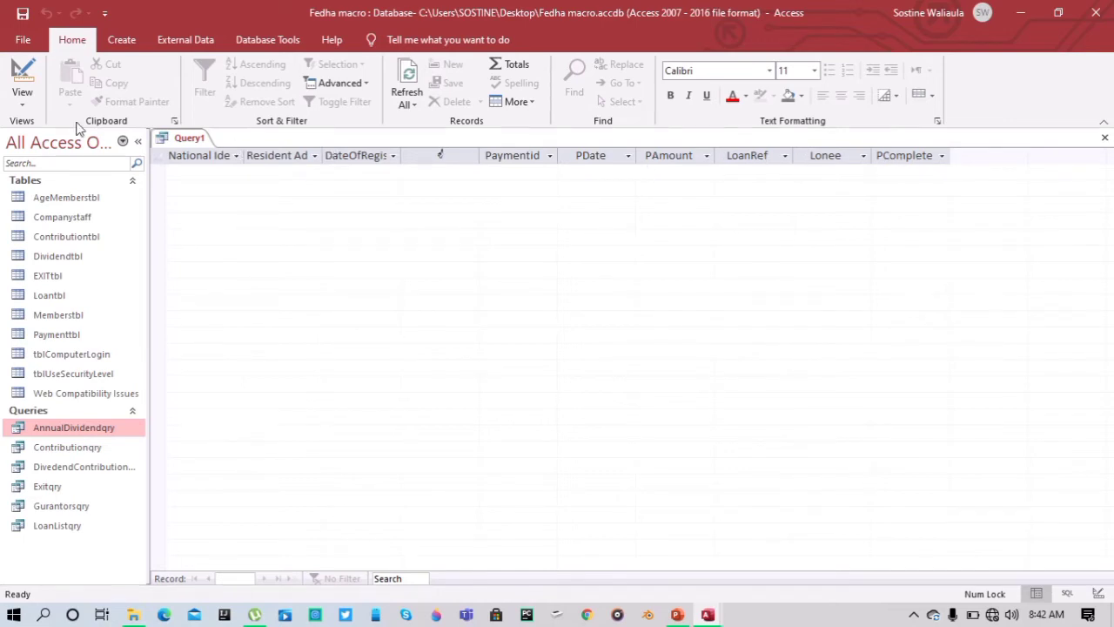
click(23, 96)
click(66, 203)
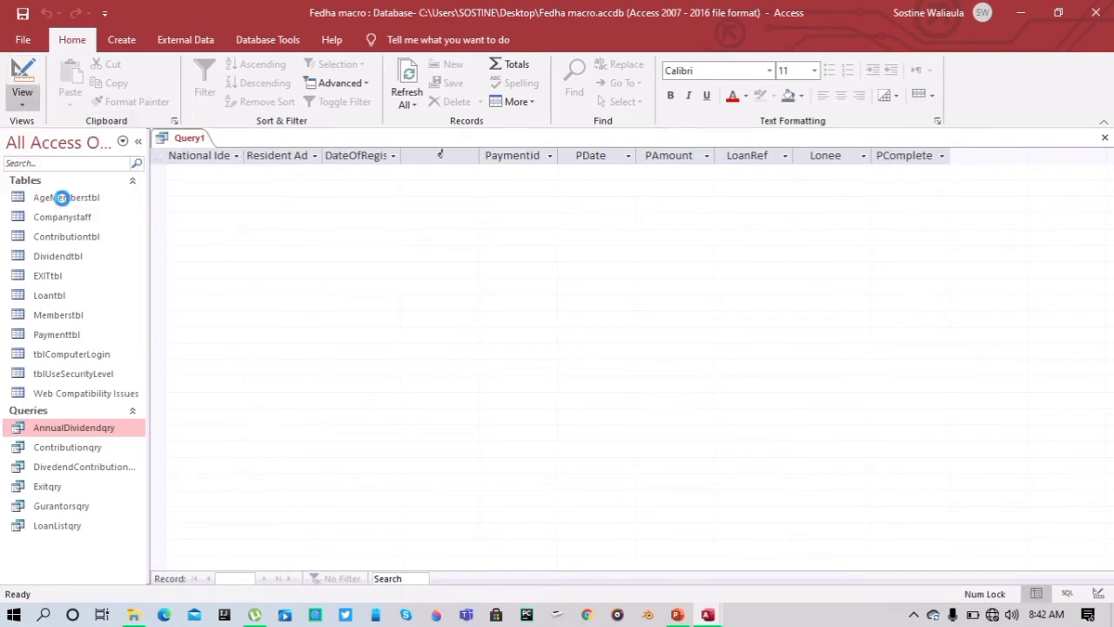
Save the payment query as LoanPaymentqry and close it
right_click(189, 141)
click(222, 149)
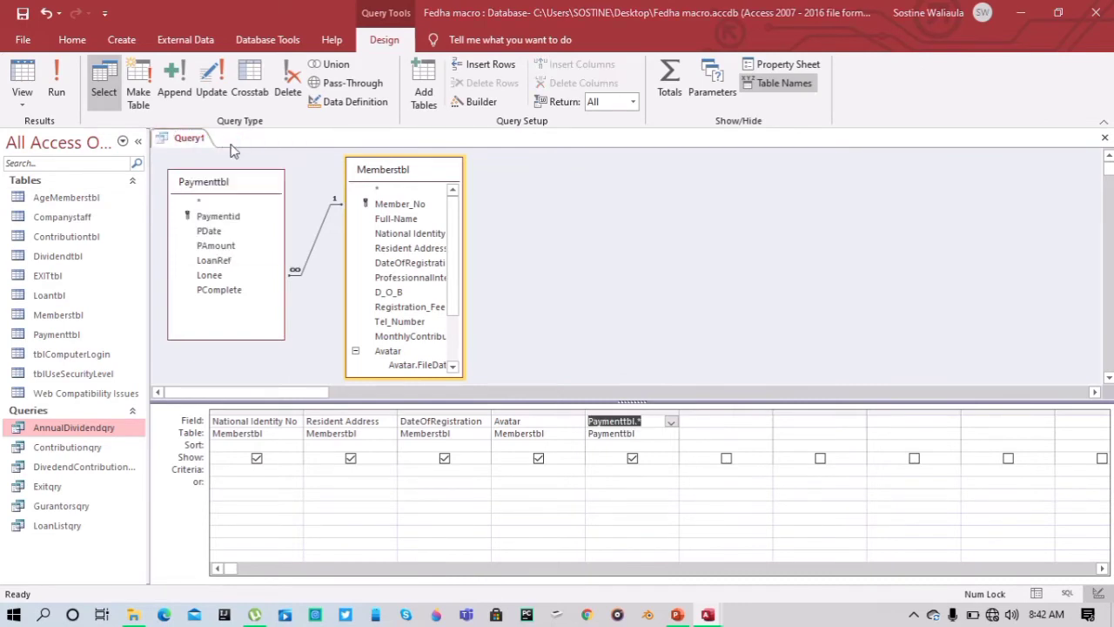
text(LoanPaymentqry)
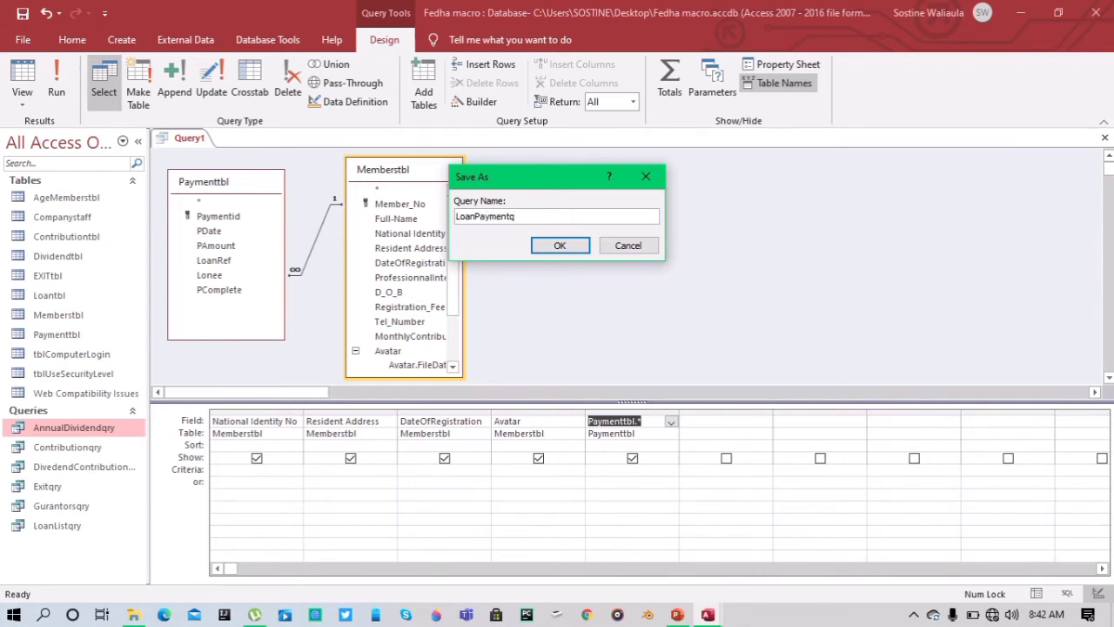
click(559, 245)
mouse_move(520, 34)
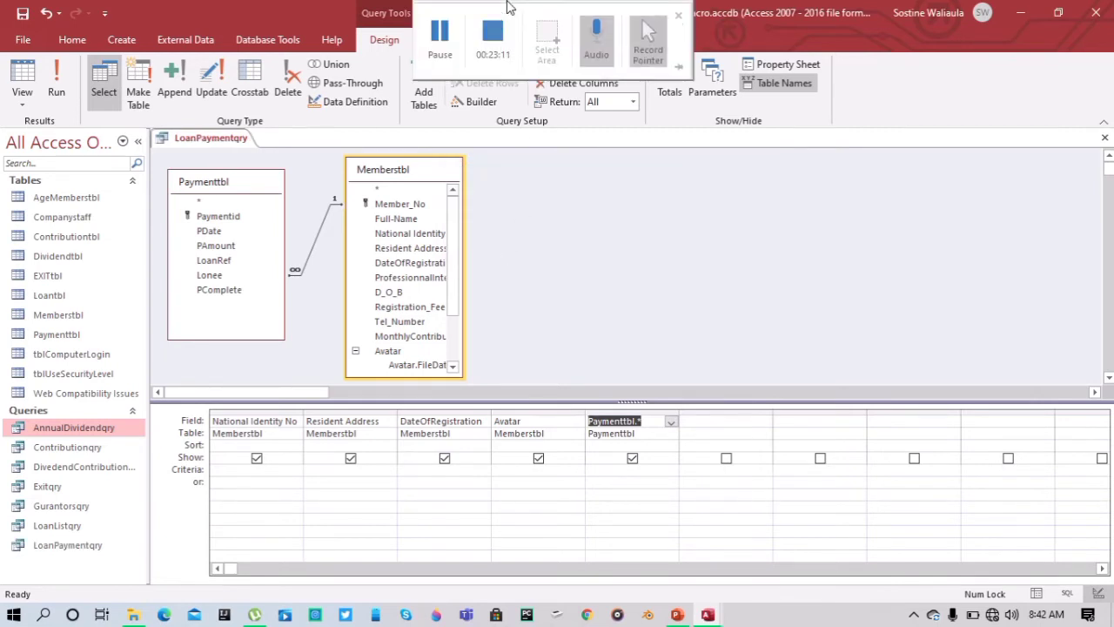
right_click(237, 138)
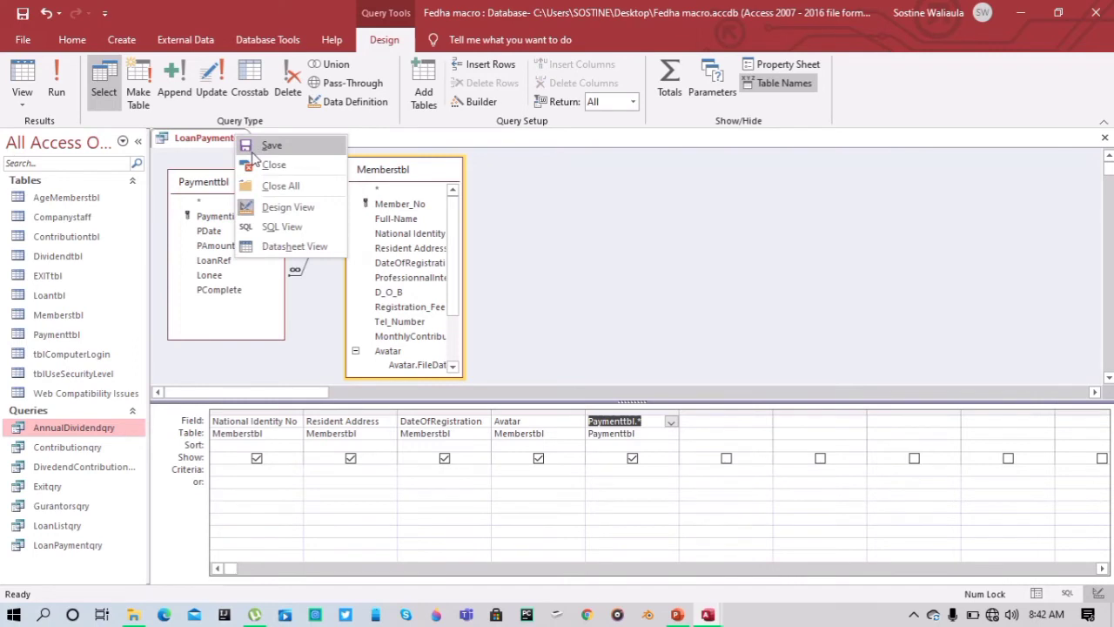
click(250, 148)
right_click(179, 138)
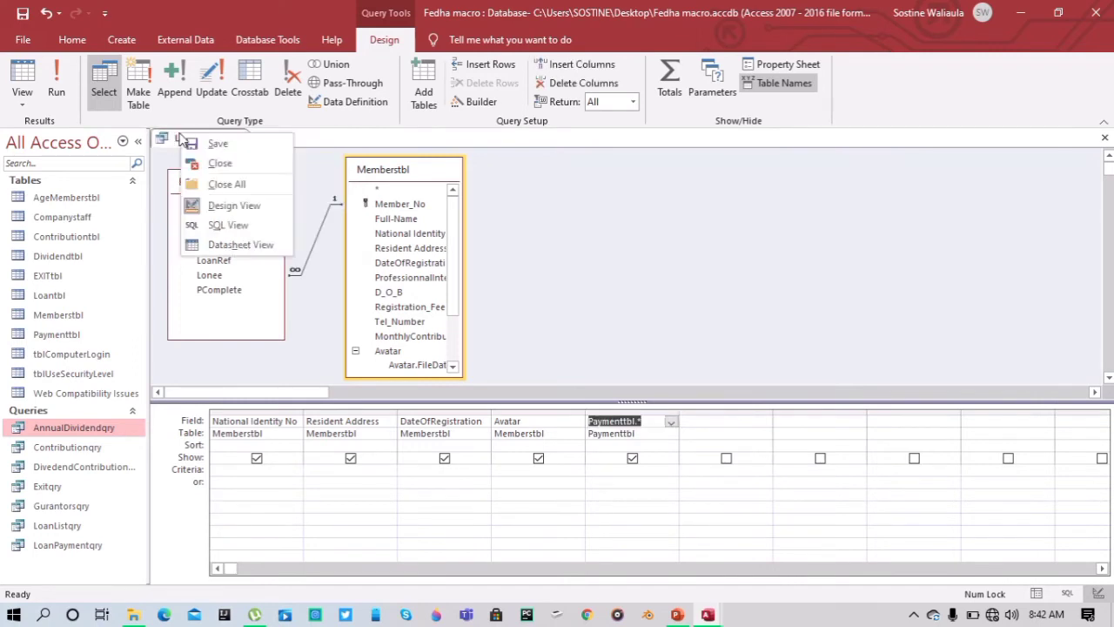
click(220, 163)
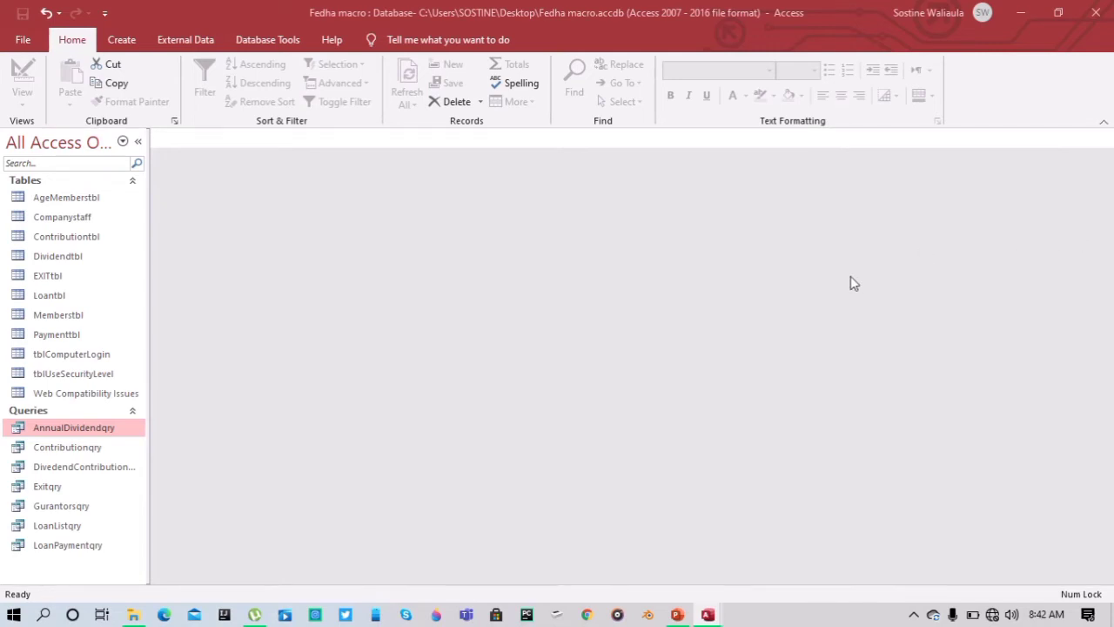
Create a new query in design view with the Loantbl and Memberstbl tables
click(121, 40)
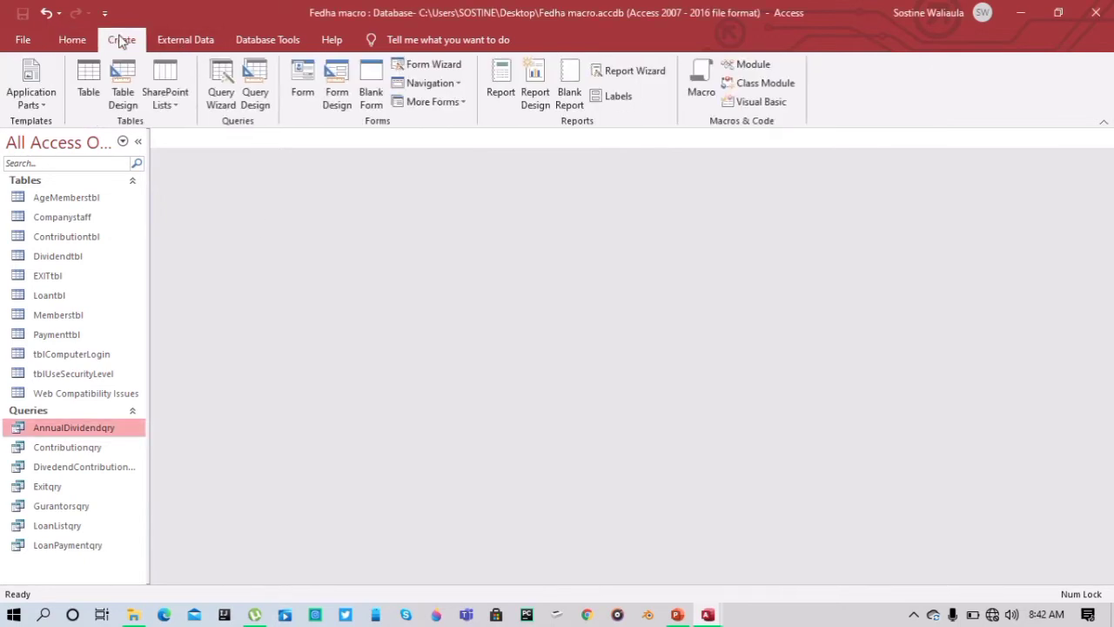
click(256, 87)
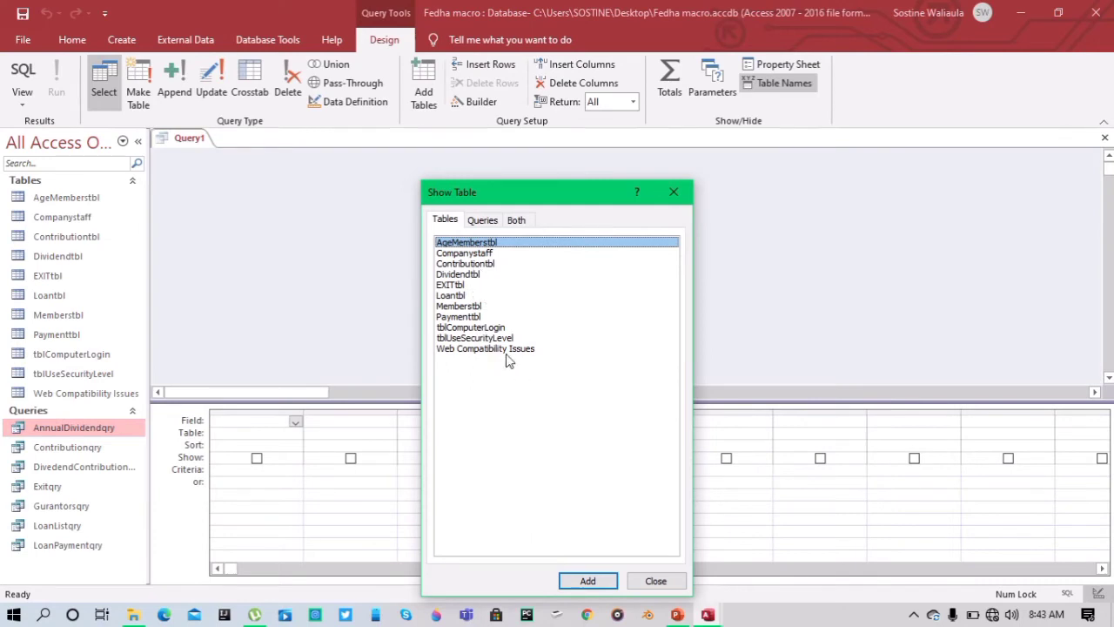
click(464, 296)
click(587, 581)
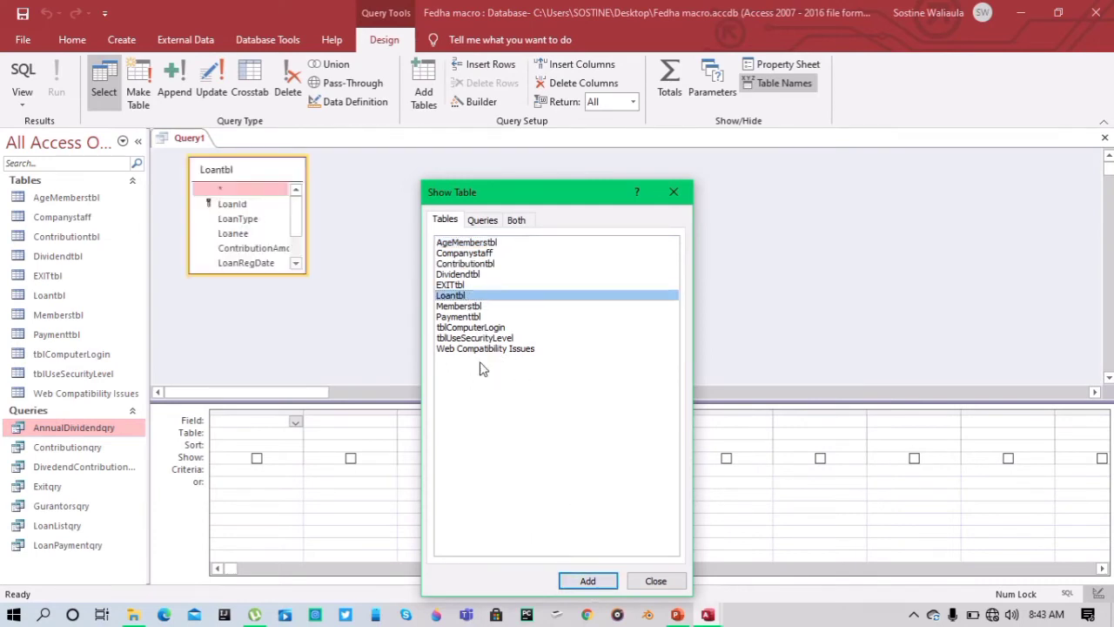
click(465, 317)
click(467, 307)
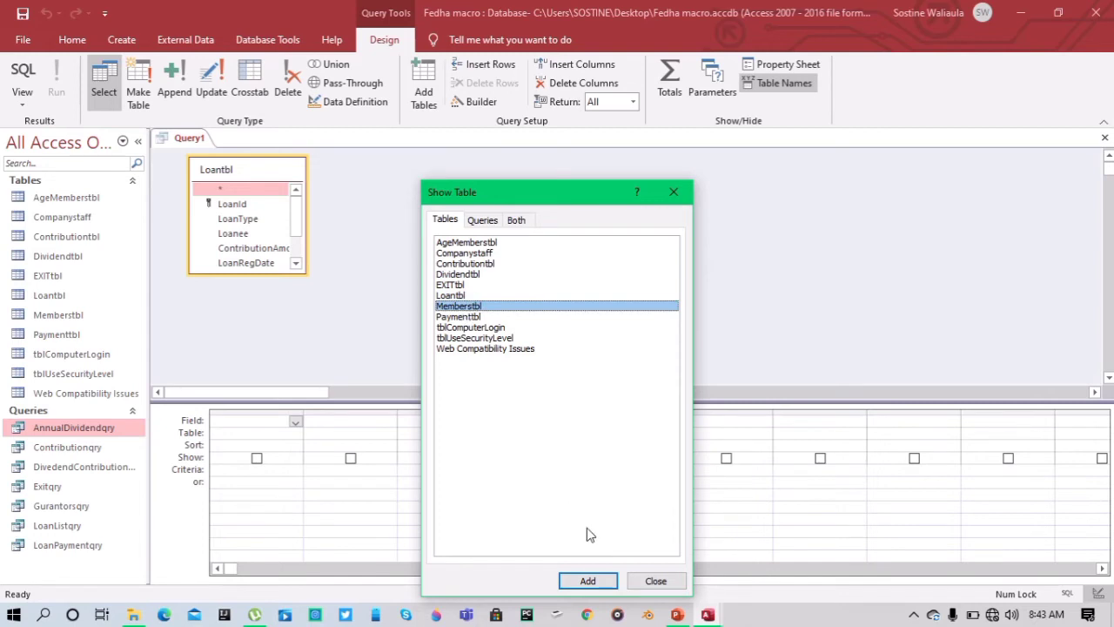
click(589, 580)
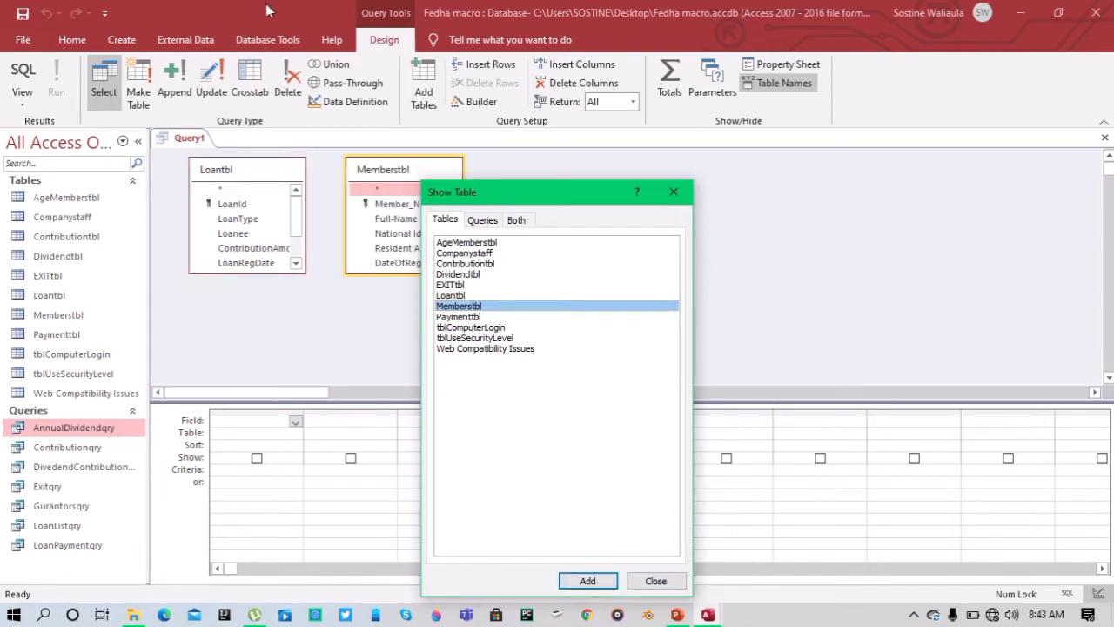
click(449, 39)
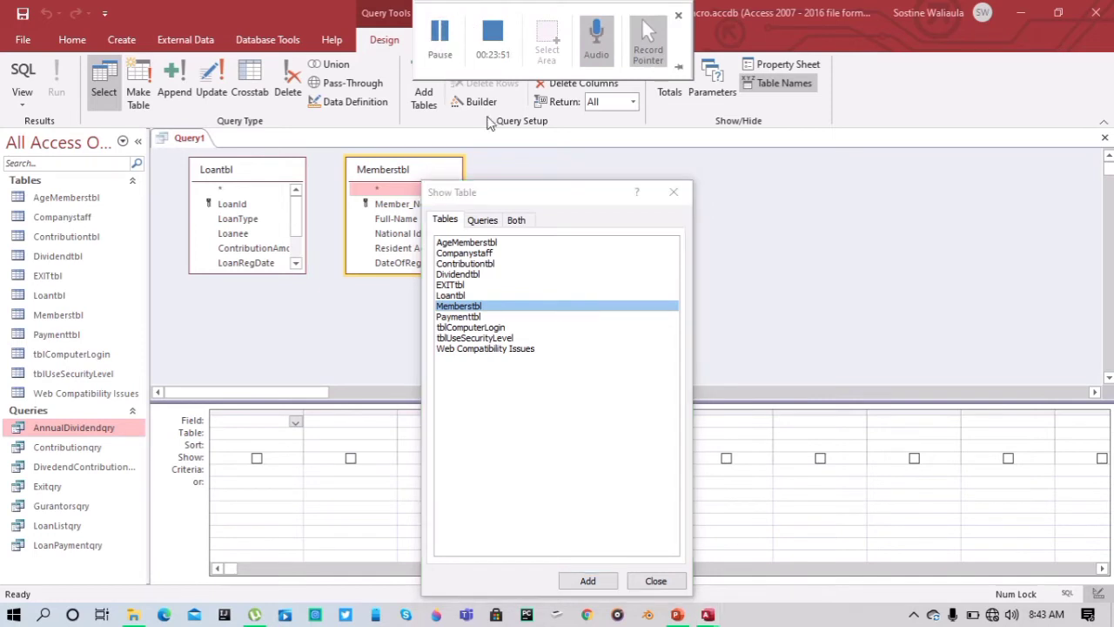
click(656, 581)
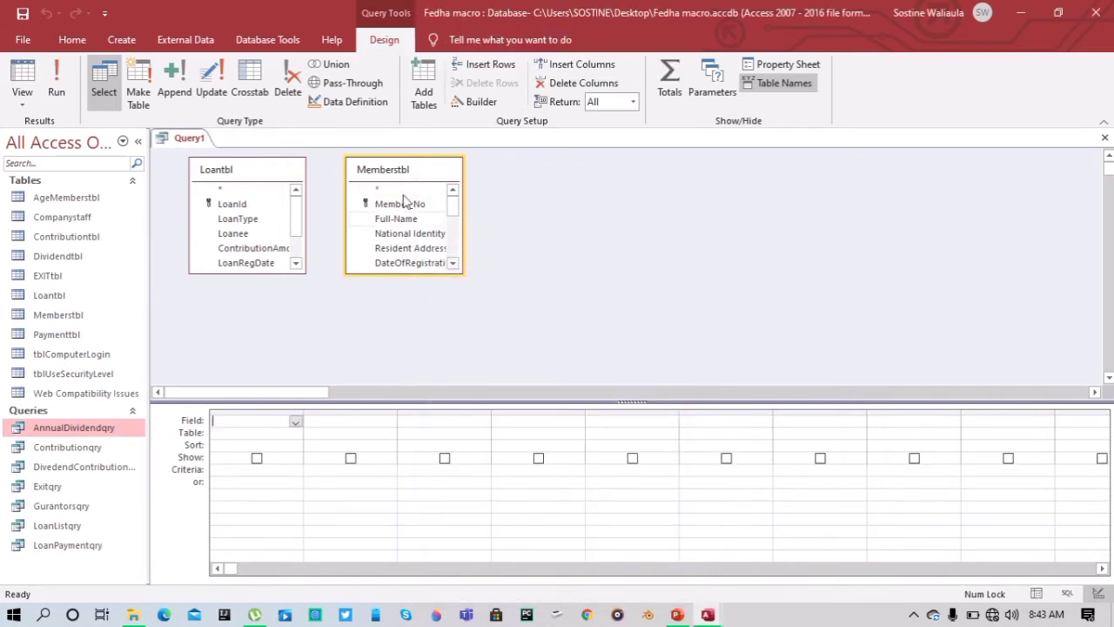
Arrange the two field lists with Loantbl enlarged, and add LoanId from Loantbl, Member_No from Memberstbl and Loanee from Loantbl to the query
drag(408, 169, 436, 194)
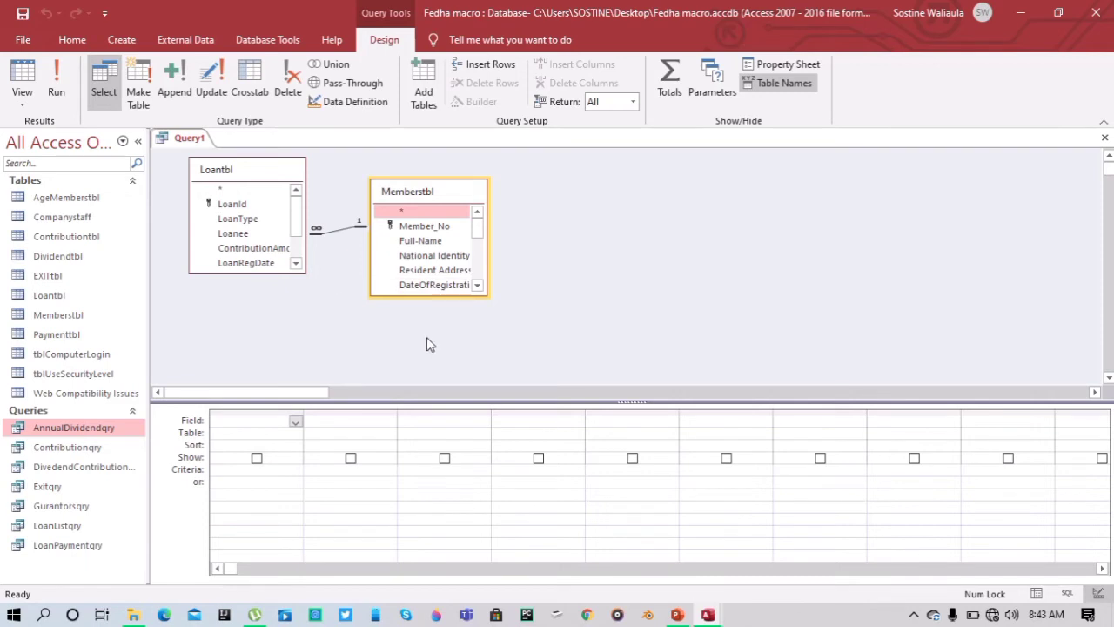
drag(275, 274, 293, 361)
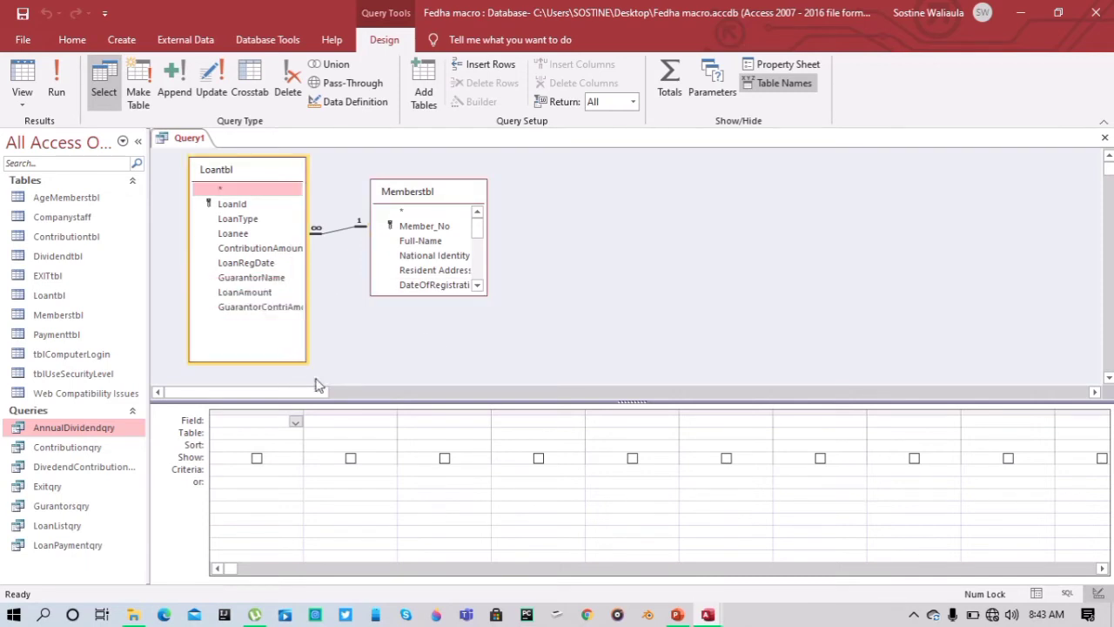
double_click(237, 205)
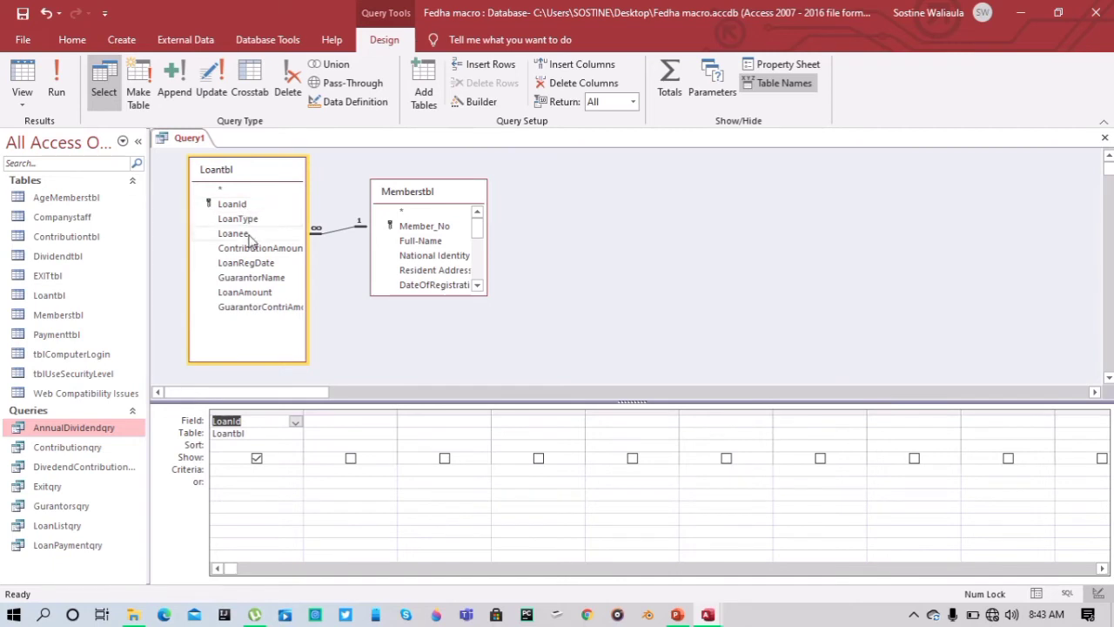
double_click(443, 228)
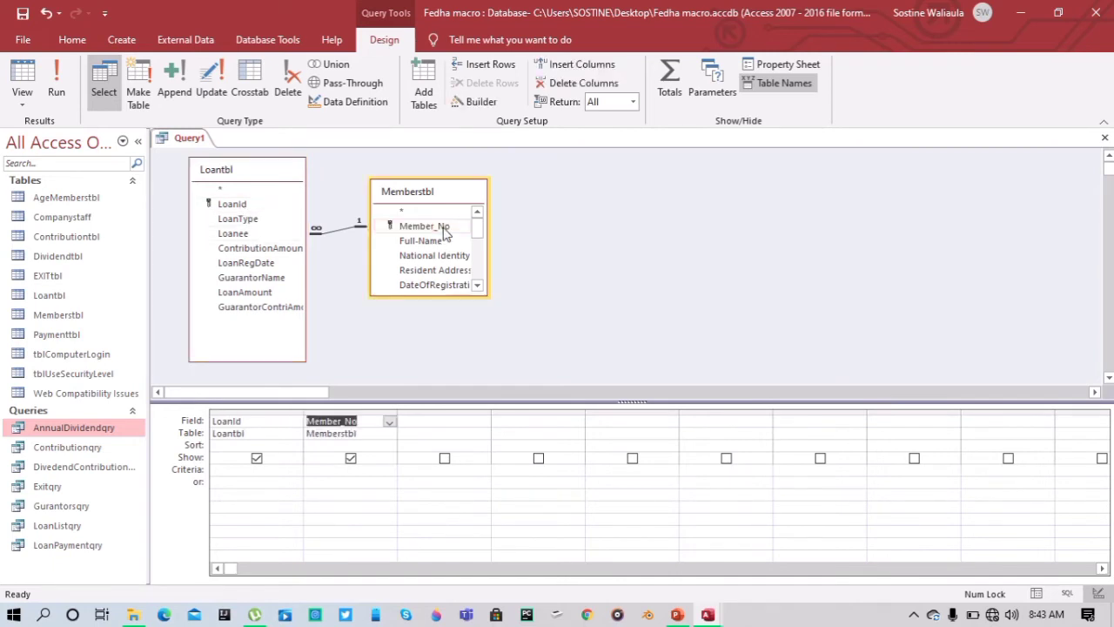
click(264, 235)
double_click(264, 235)
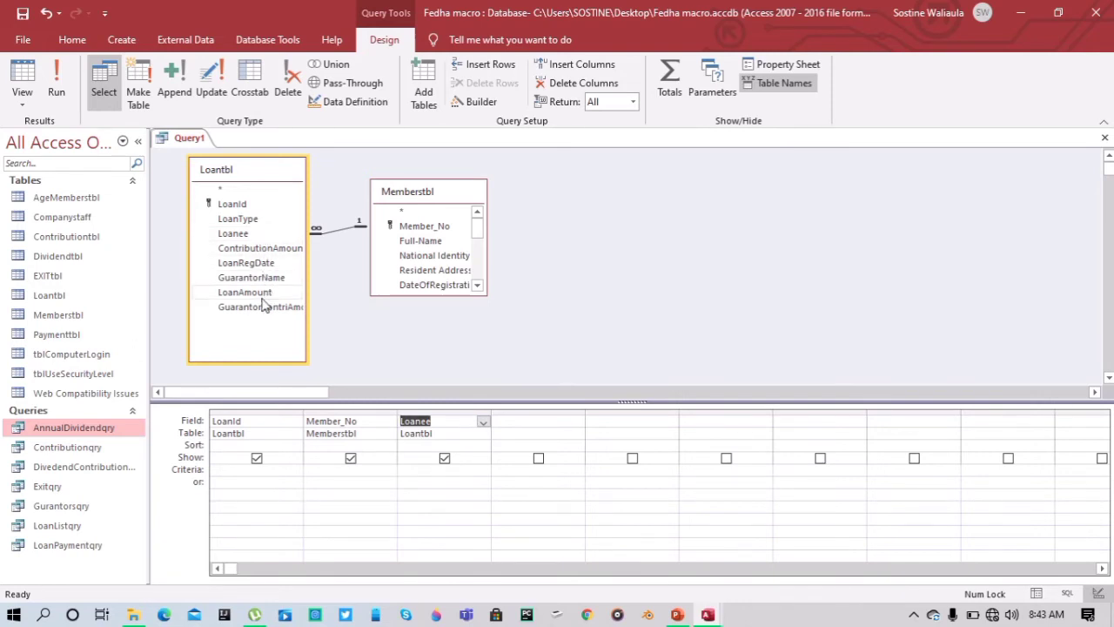
Add the calculated field InterestRate: IIf([LoanType]="EMergencyLoan",0.3,IIf([LoanType]="ShortLoan",0.6,IIf([LoanType]="NormalLoan",1,IIf([LoanType]="DevelopmentLoan",1.4,0)))) after Loanee
click(518, 418)
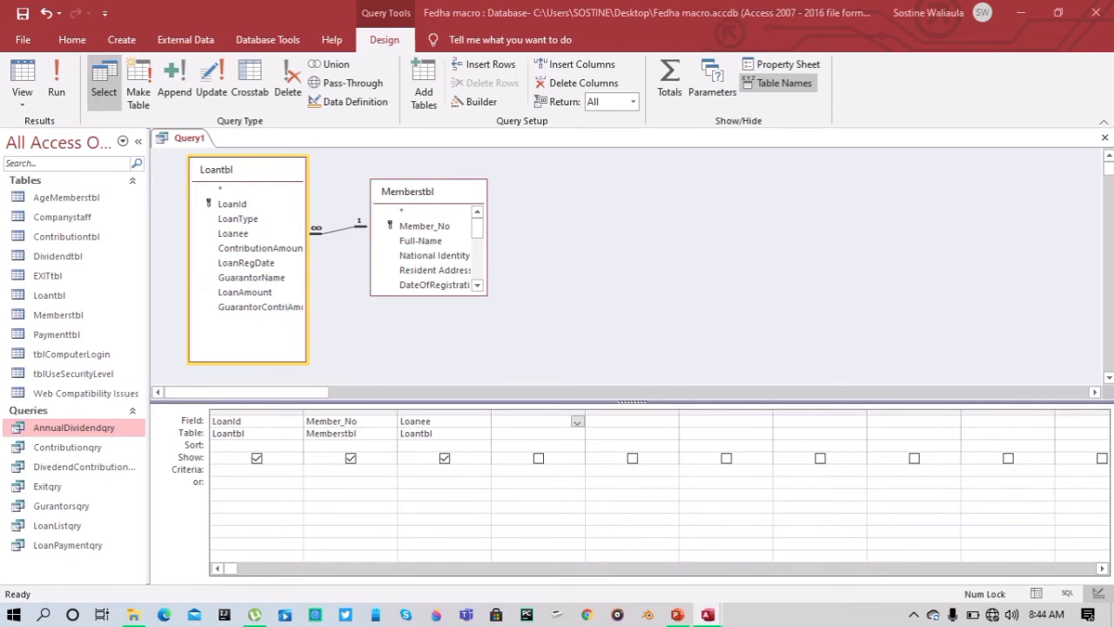
right_click(537, 420)
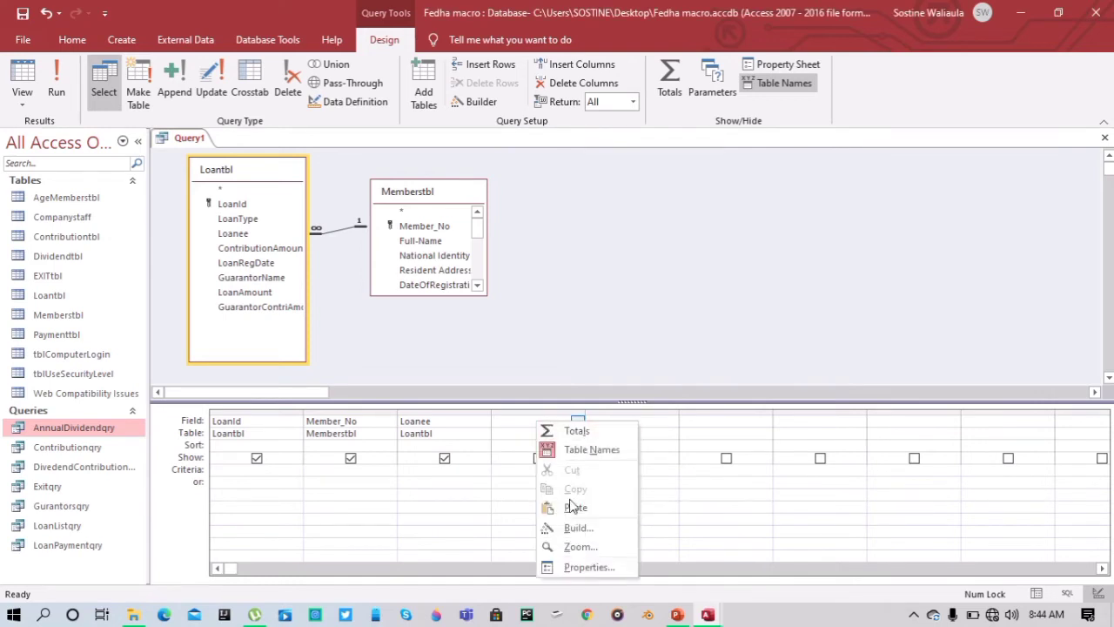
click(570, 545)
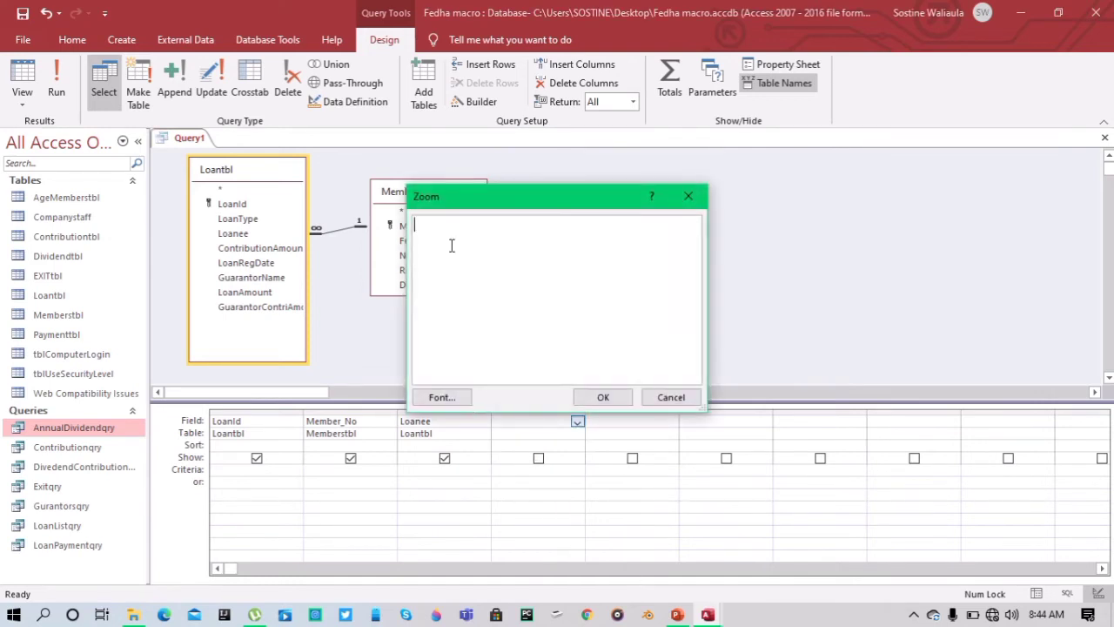
text(InterestRate: IIf([LoanType]="EMergencyLoan",0.3,IIf([LoanType]="ShortLoan",0.6,IIf([LoanType]="NormalLoan",1,IIf([LoanType]="DevelopmentLoan",1.4,0)))))
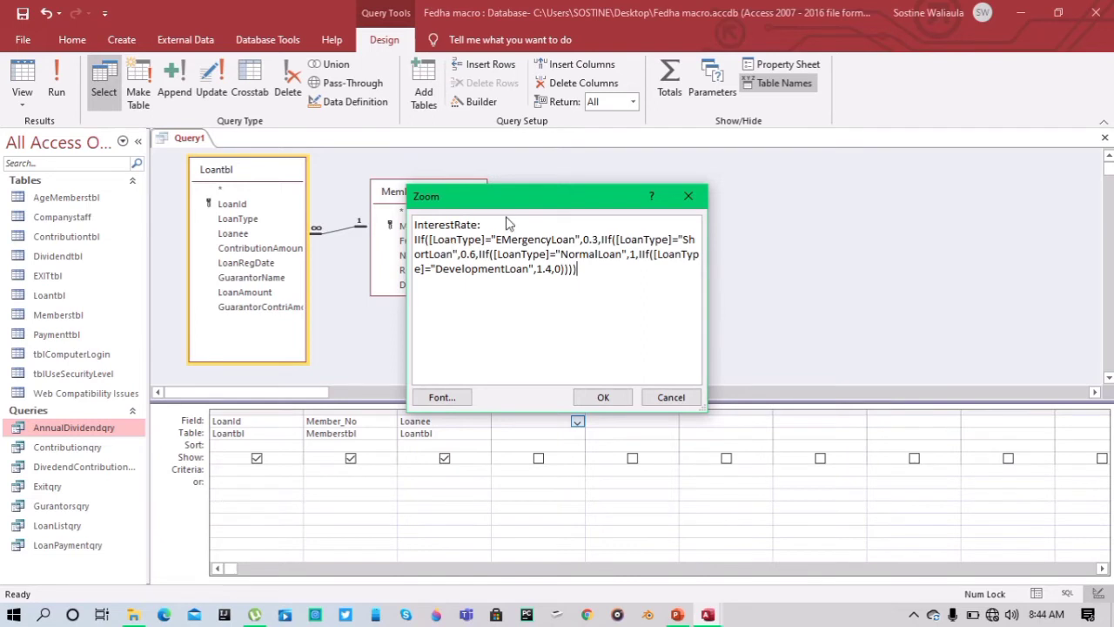
click(602, 396)
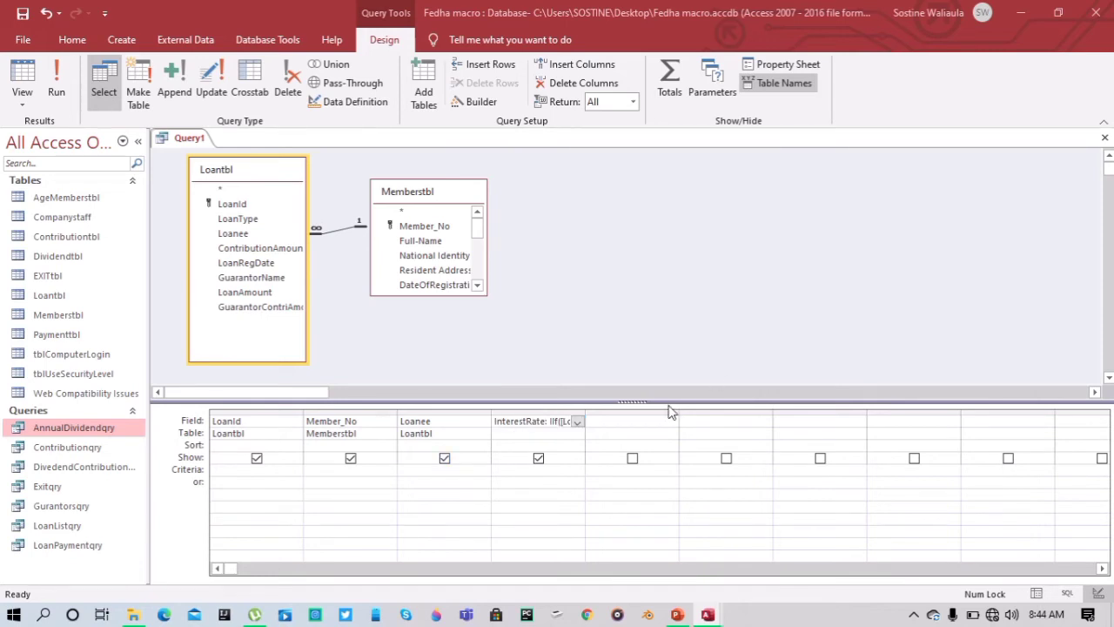
Add the calculated field RepaymentPeriod: IIf([LoanType]="EMergencyLoan",1,IIf([LoanType]="ShortLoan",2,IIf([LoanType]="NormalLoan",3,IIf([LoanType]="DevelopmentLoan",4,0)))) after InterestRate
click(628, 423)
right_click(627, 420)
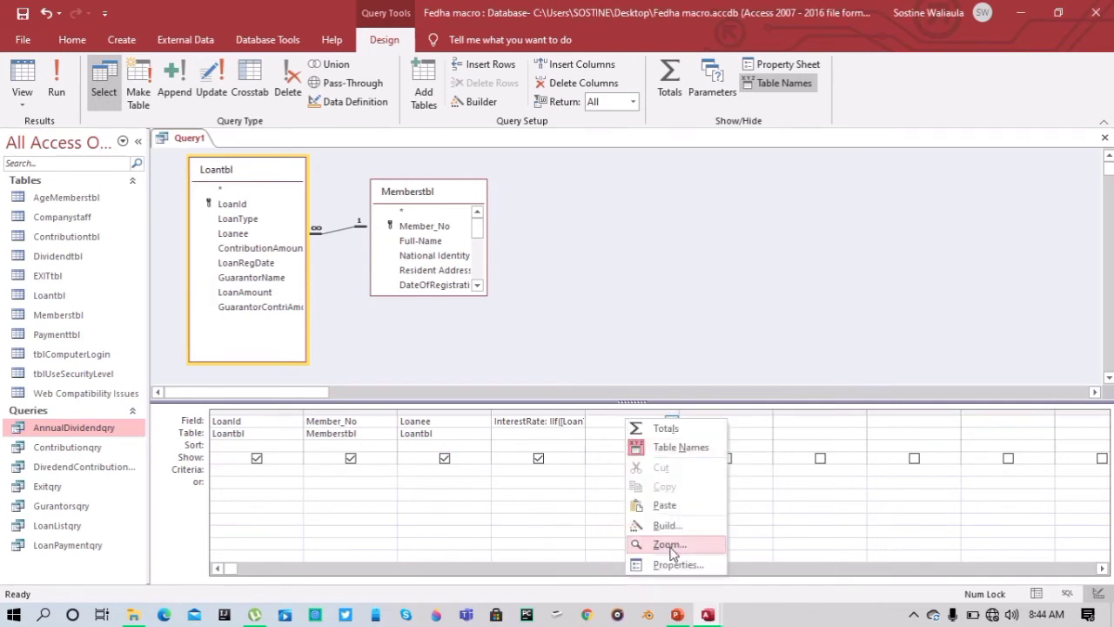
click(668, 545)
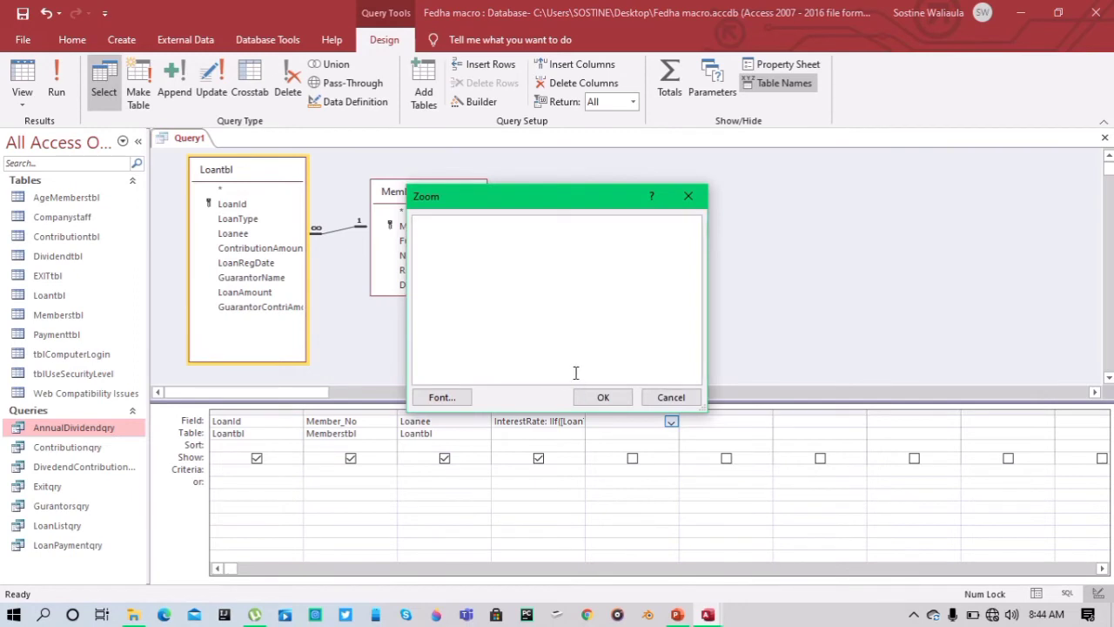
text(RepaymentPeriod: IIf([LoanType]="EMergencyLoan",1,IIf([LoanType]="ShortLoan",2,IIf([LoanType]="NormalLoan",3,IIf([LoanType]="DevelopmentLoan",4,0)))))
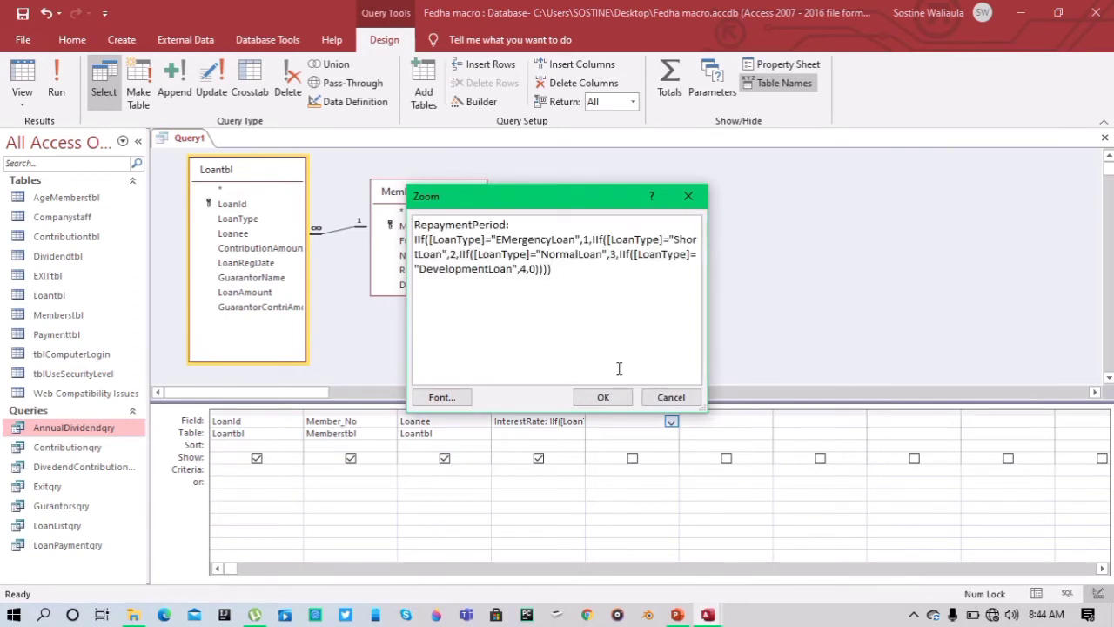
click(603, 398)
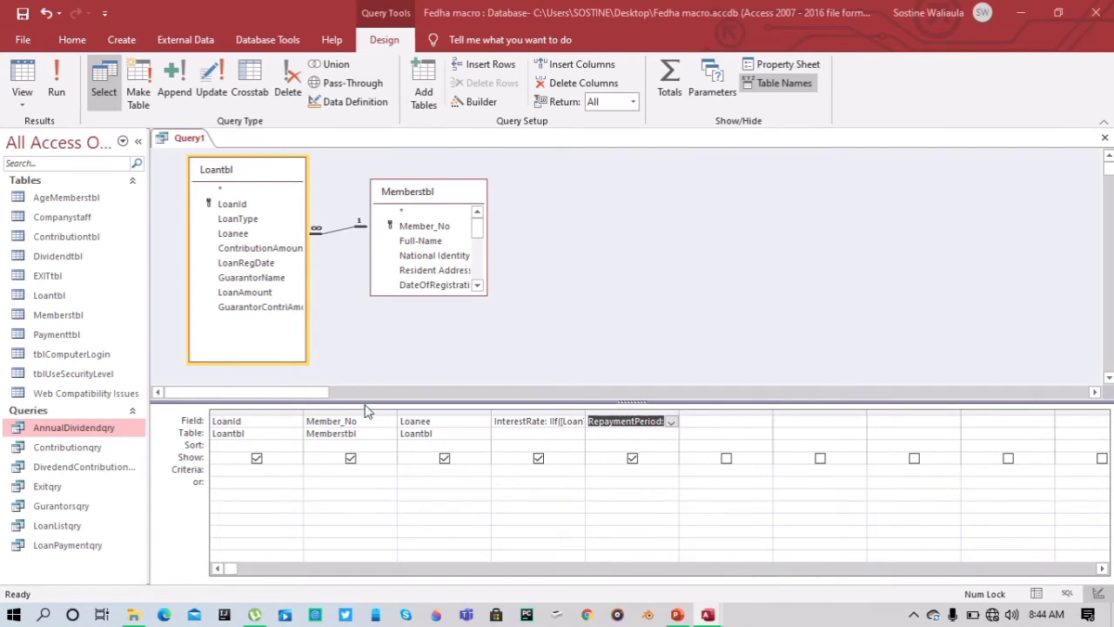
Add the calculated field MPayment: Pmt([InterestRate]/12,[RepaymentPeriod]*12,[LoanAmount])*-1 after RepaymentPeriod
click(701, 421)
right_click(702, 420)
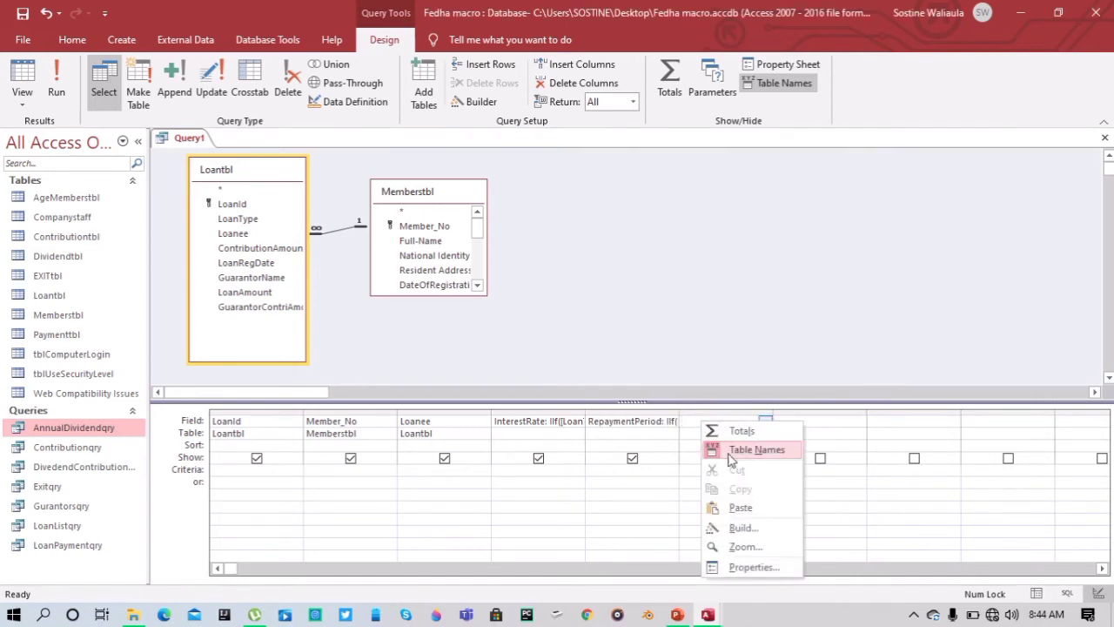
click(744, 546)
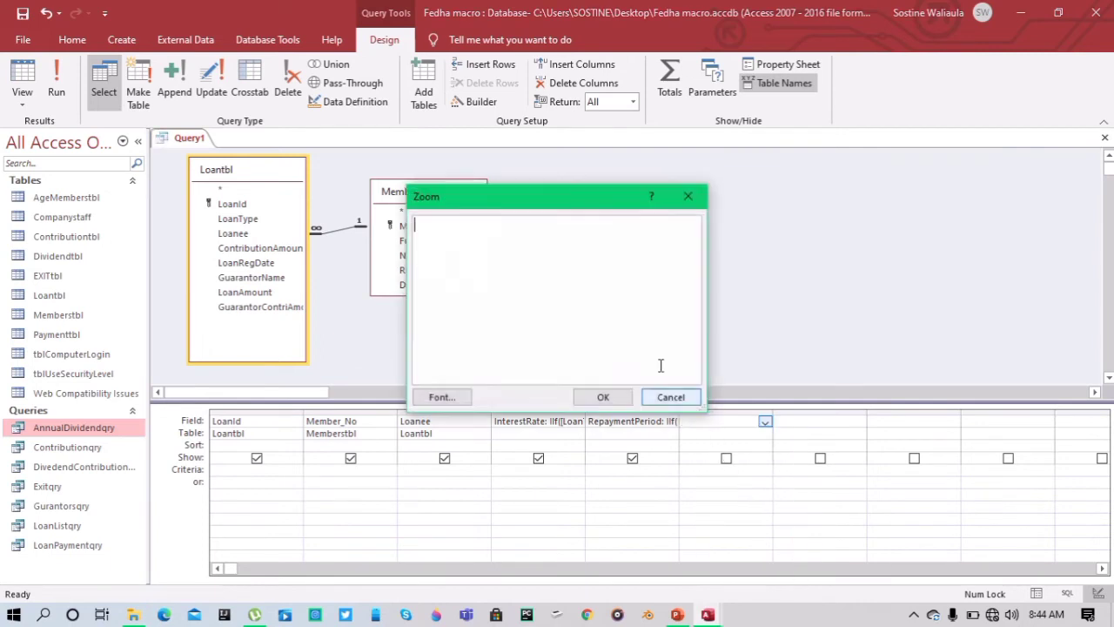
right_click(459, 254)
click(492, 304)
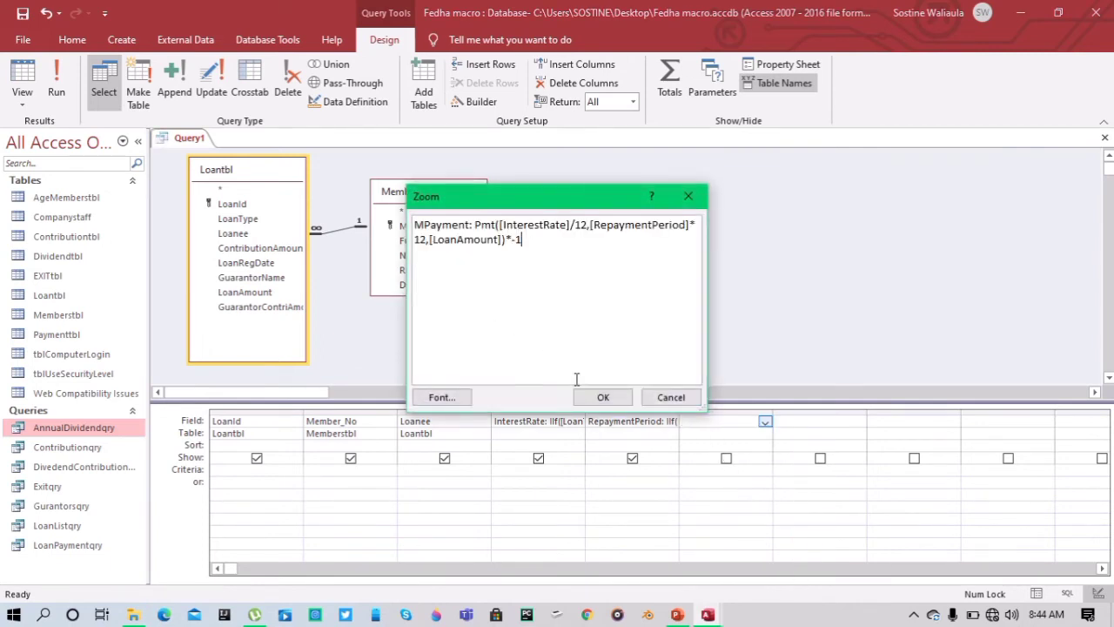
click(602, 397)
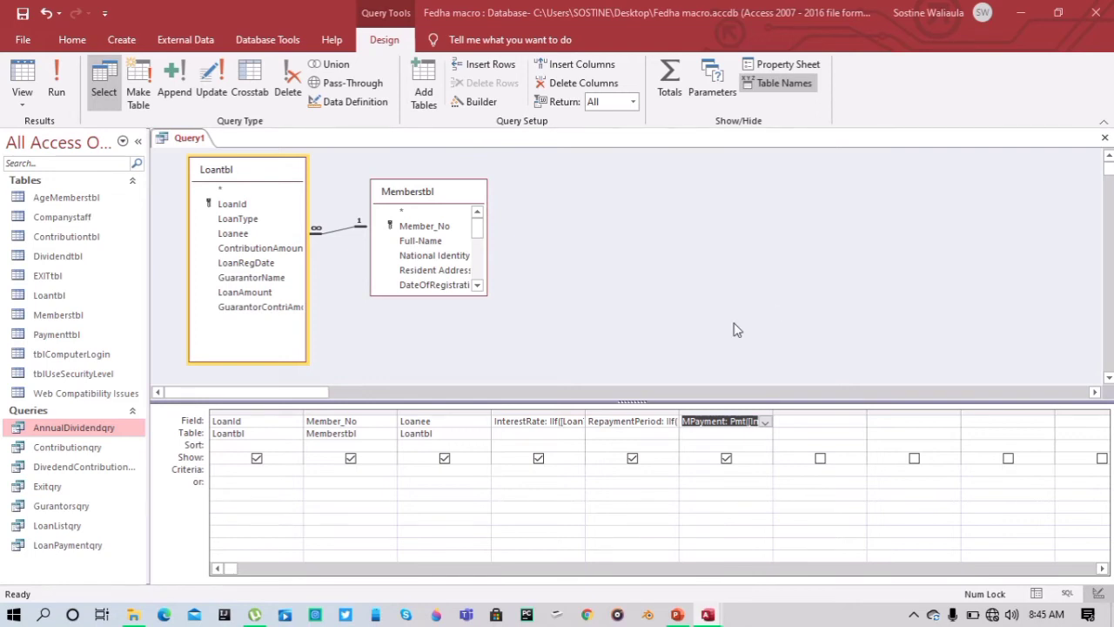
Add the calculated field TotalPayment: ((Pmt([InterestRate]/12,[RepaymentPeriod]*12,[LoanAmount]))*[RepaymentPeriod]*12)*-1 after MPayment
click(821, 421)
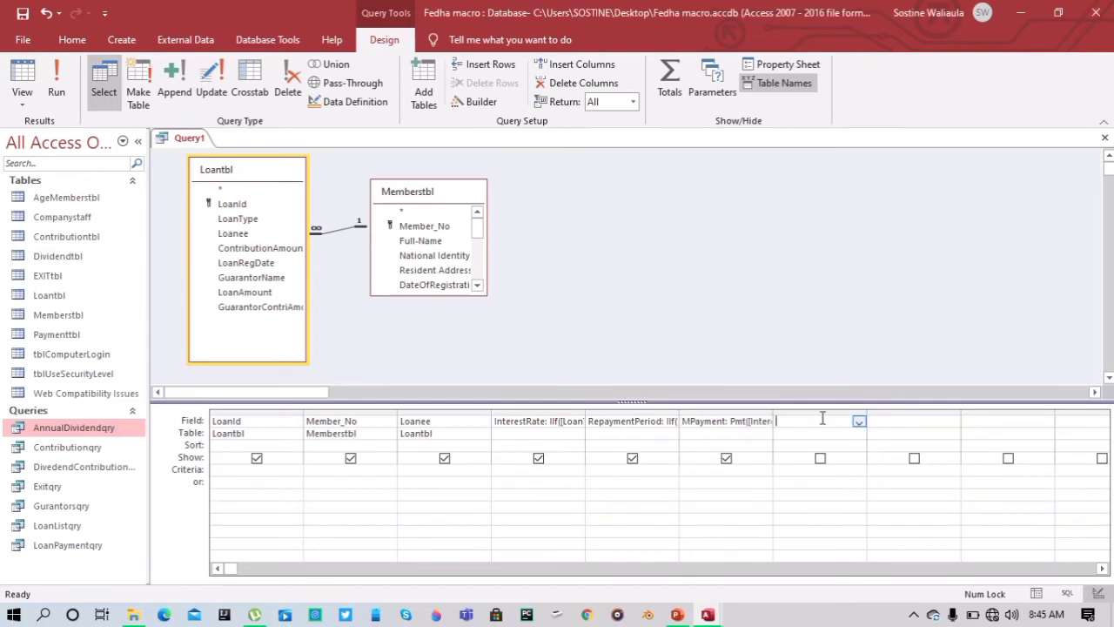
right_click(822, 420)
click(862, 544)
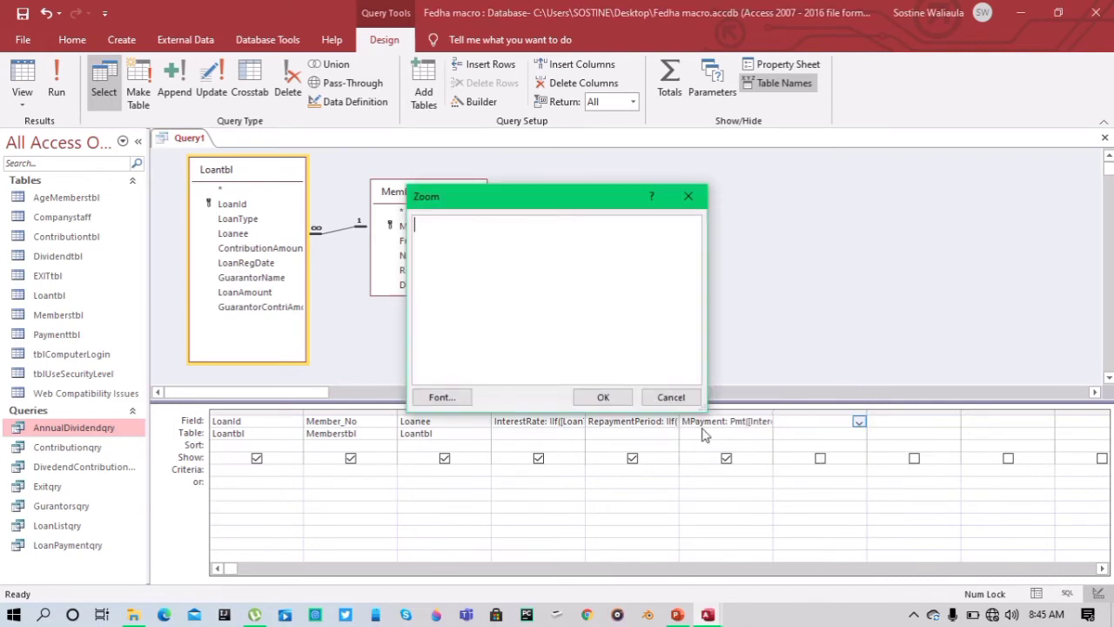
text(TotalPayment: ((Pmt([InterestRate]/12,[RepaymentPeriod]*12,[LoanAmount]))*[RepaymentPeriod]*12)*-1)
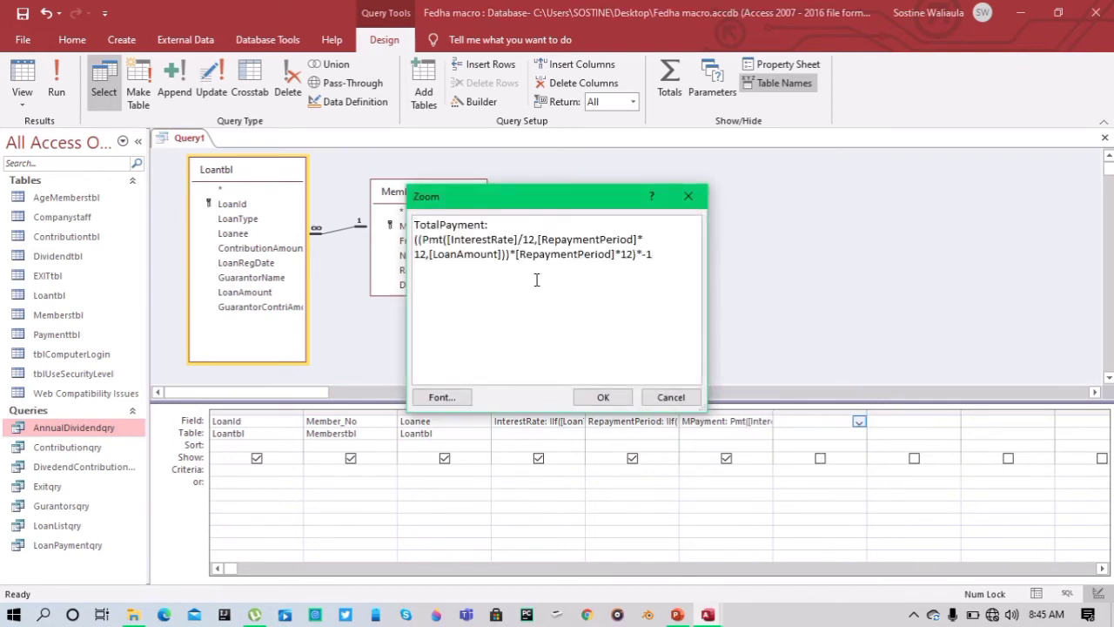
click(603, 397)
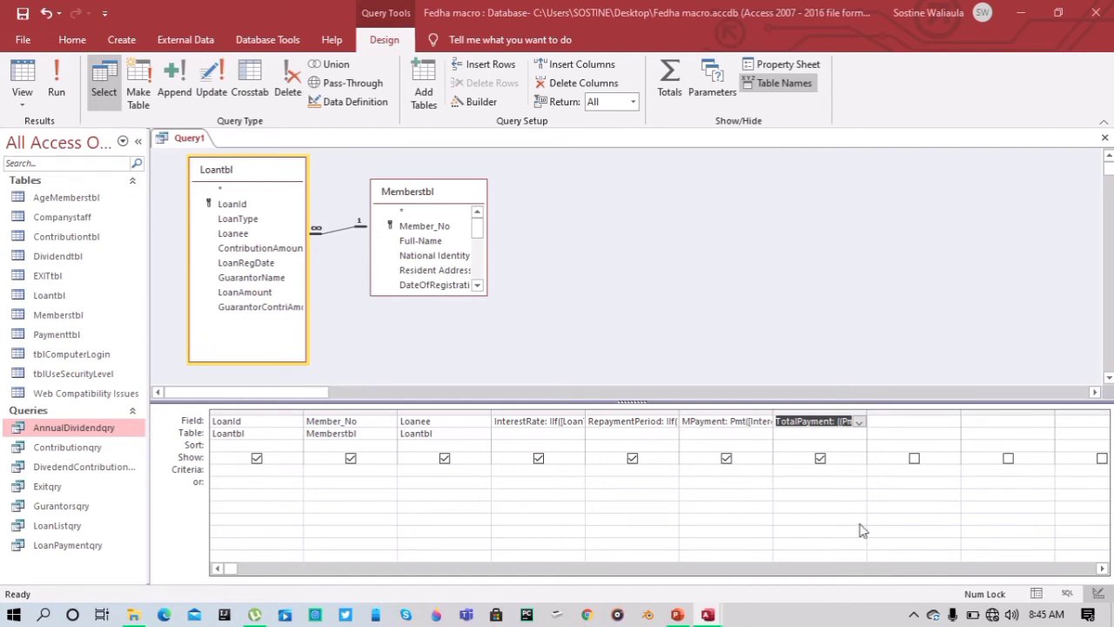
Add the calculated field LoanInterest: [TotalPayment]-[LoanAmount] after TotalPayment
click(866, 463)
click(880, 423)
right_click(880, 423)
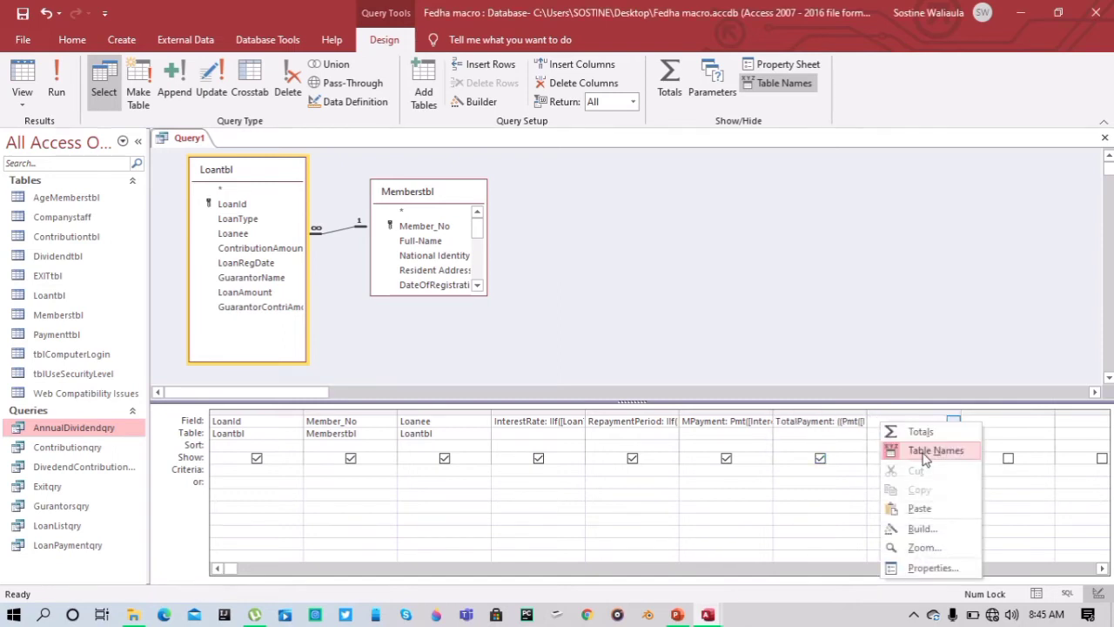
click(916, 547)
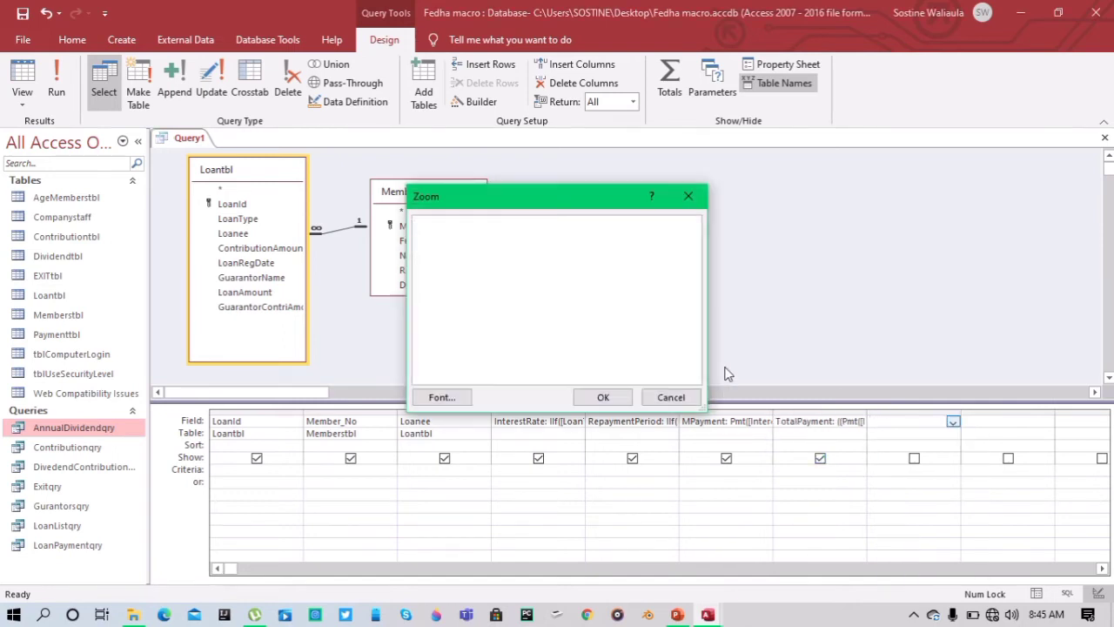
text(LoanInterest: [TotalPayment]-[LoanAmount])
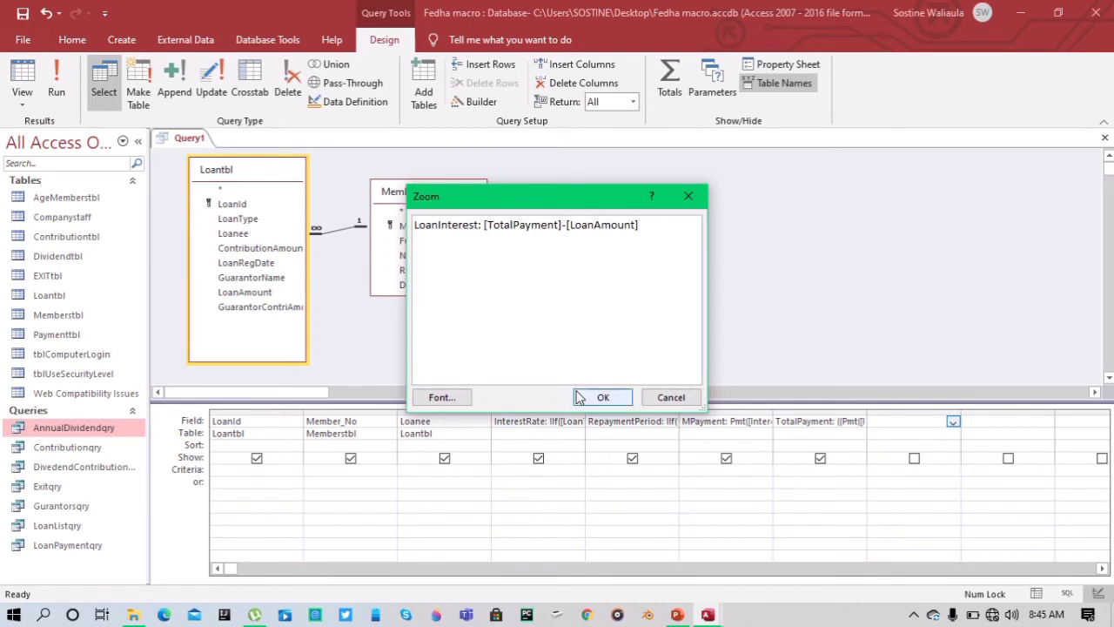
click(601, 399)
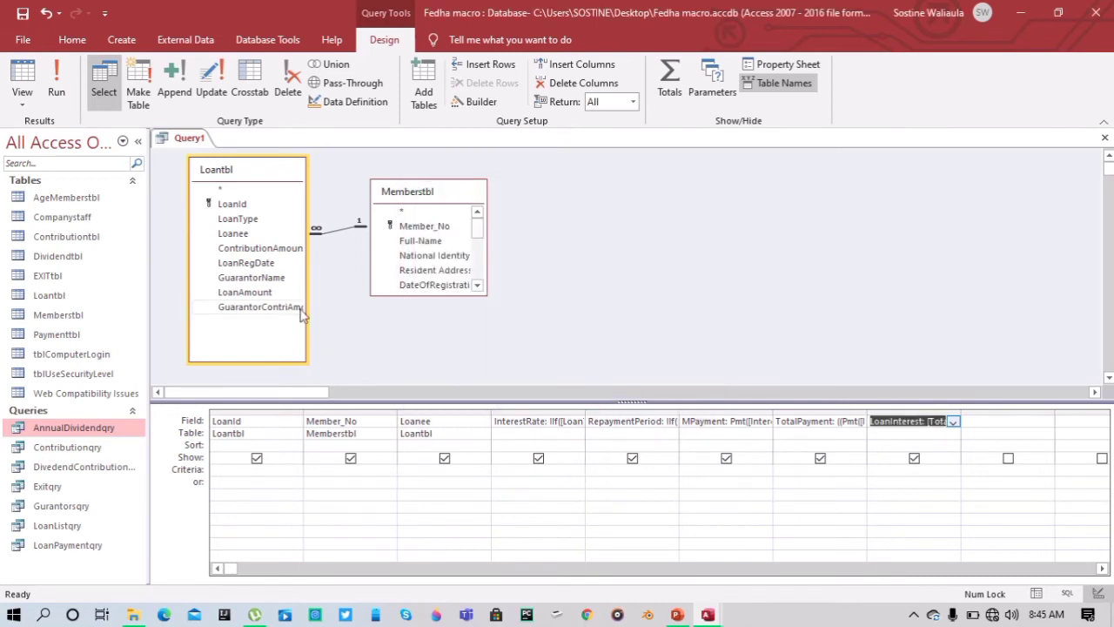
Enlarge the Memberstbl field list and add its Avatar field to the query
drag(384, 294, 388, 381)
scroll(412, 315, down, 2)
double_click(415, 297)
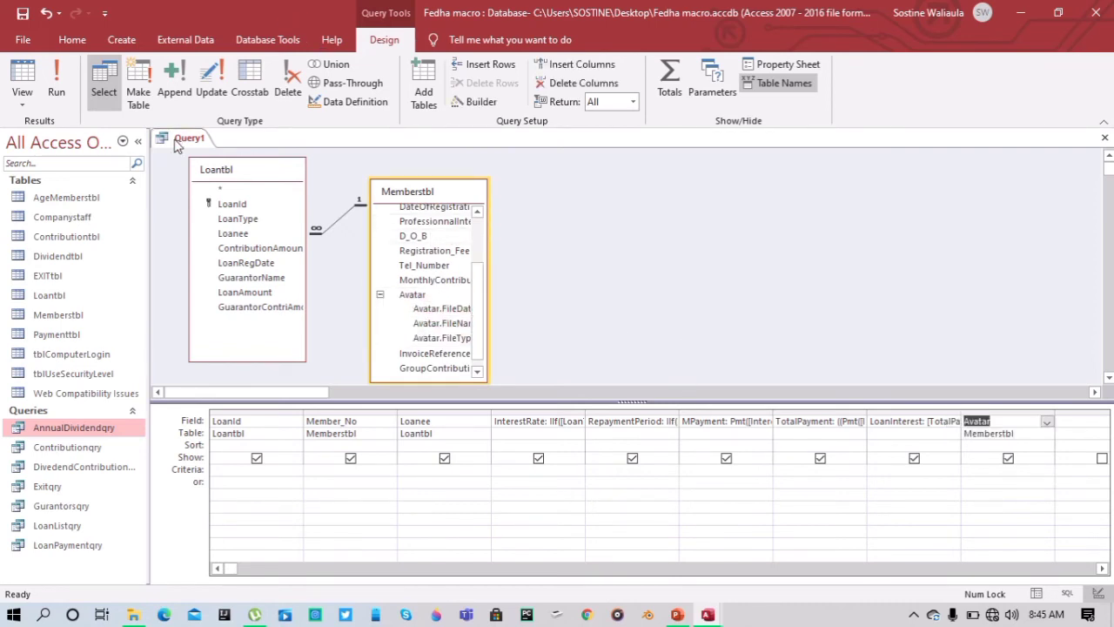
Save the query as LoanRefondividend and close it
click(176, 145)
right_click(177, 145)
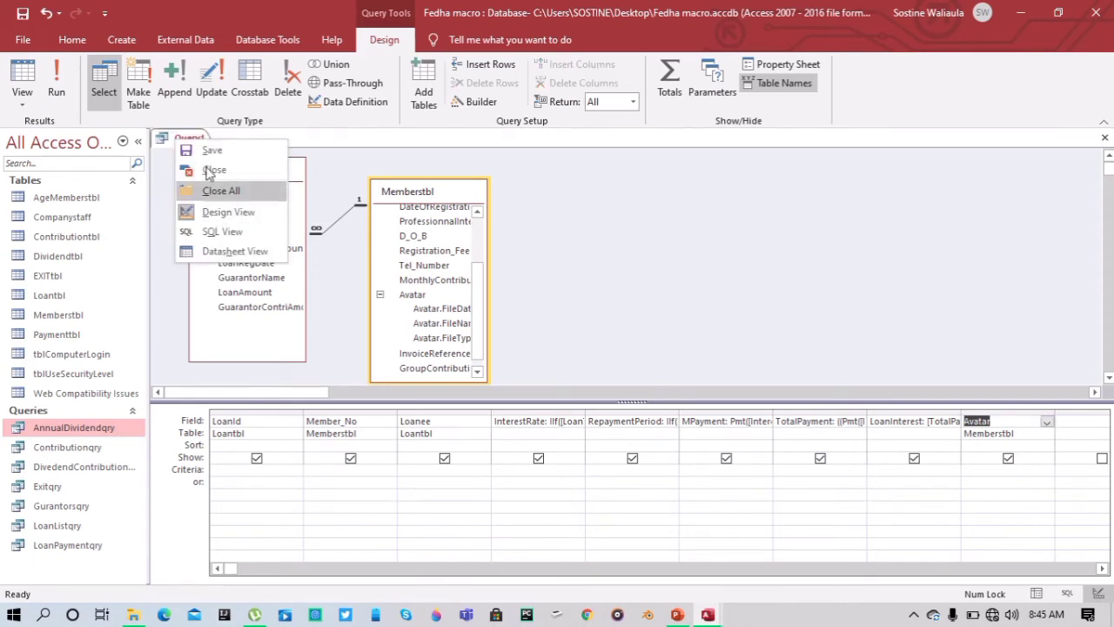
click(209, 150)
text(L)
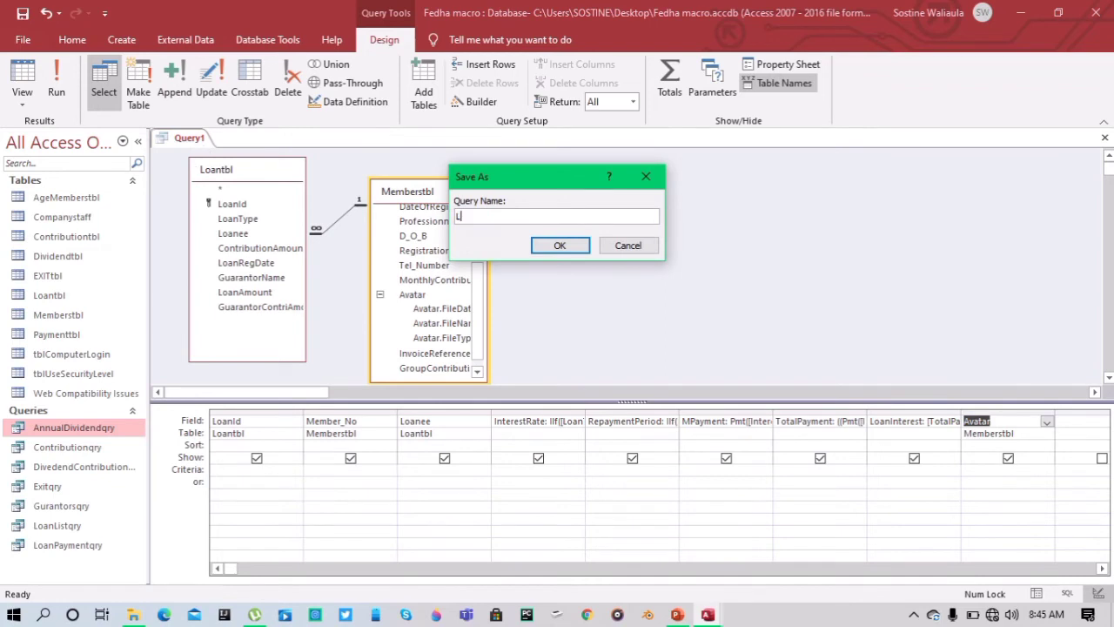
text(oanRefon)
text(dividend)
key(Return)
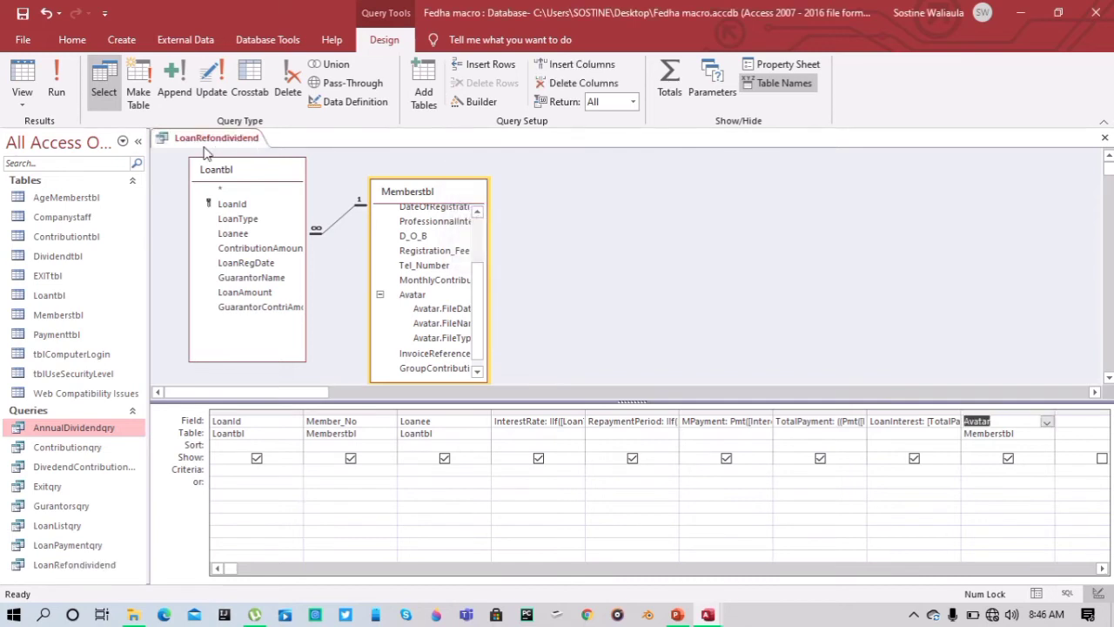
right_click(226, 146)
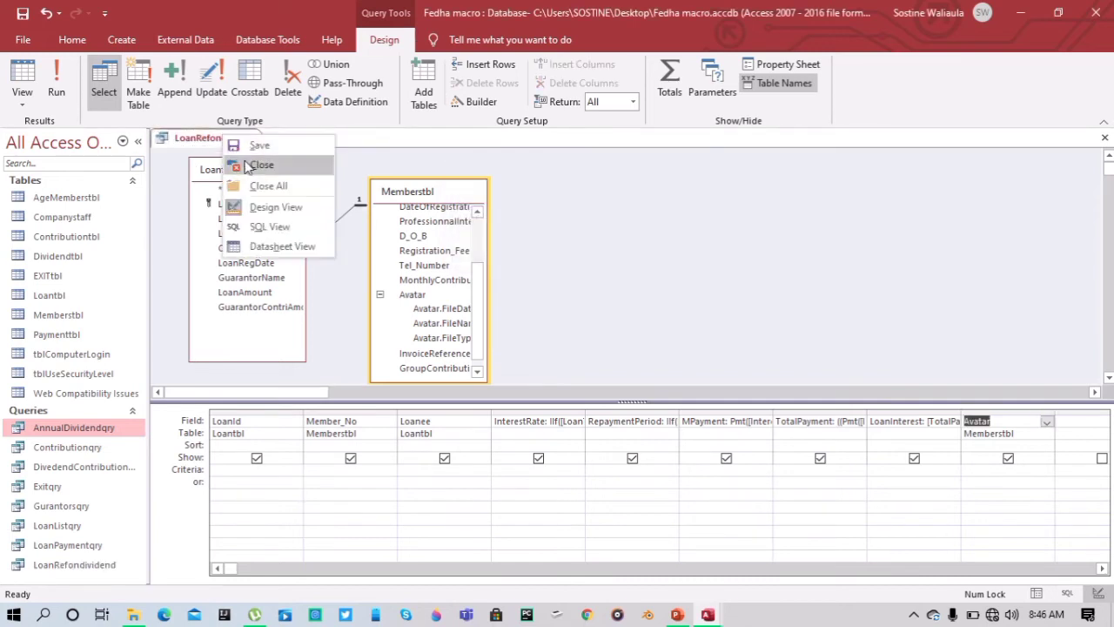
click(246, 163)
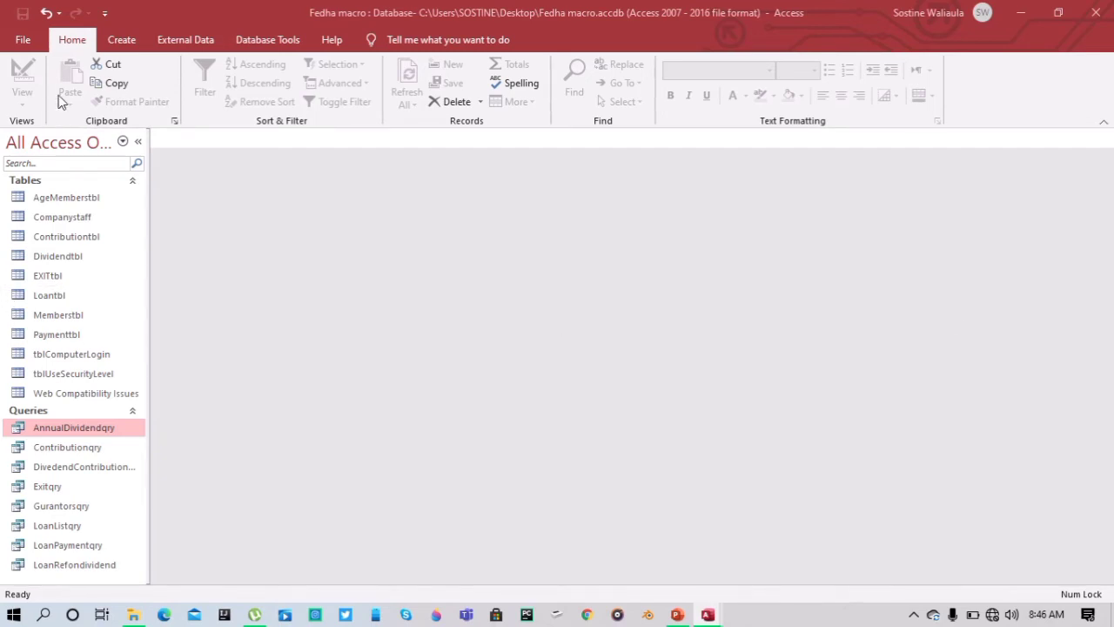
Create a new query in design view with the Memberstbl and Loantbl tables
click(122, 40)
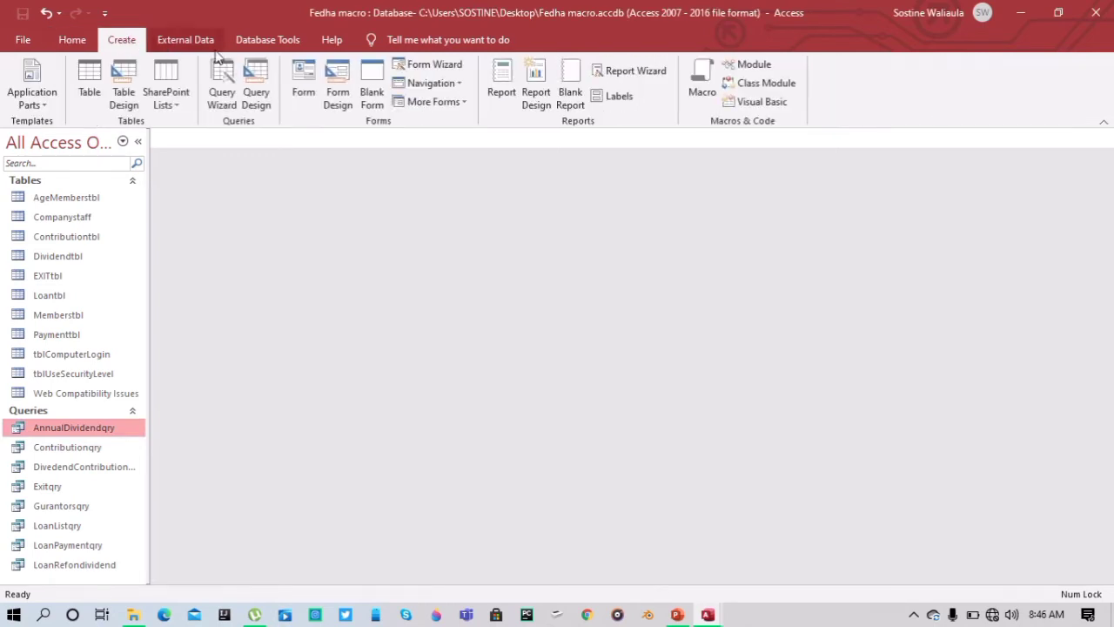
click(258, 91)
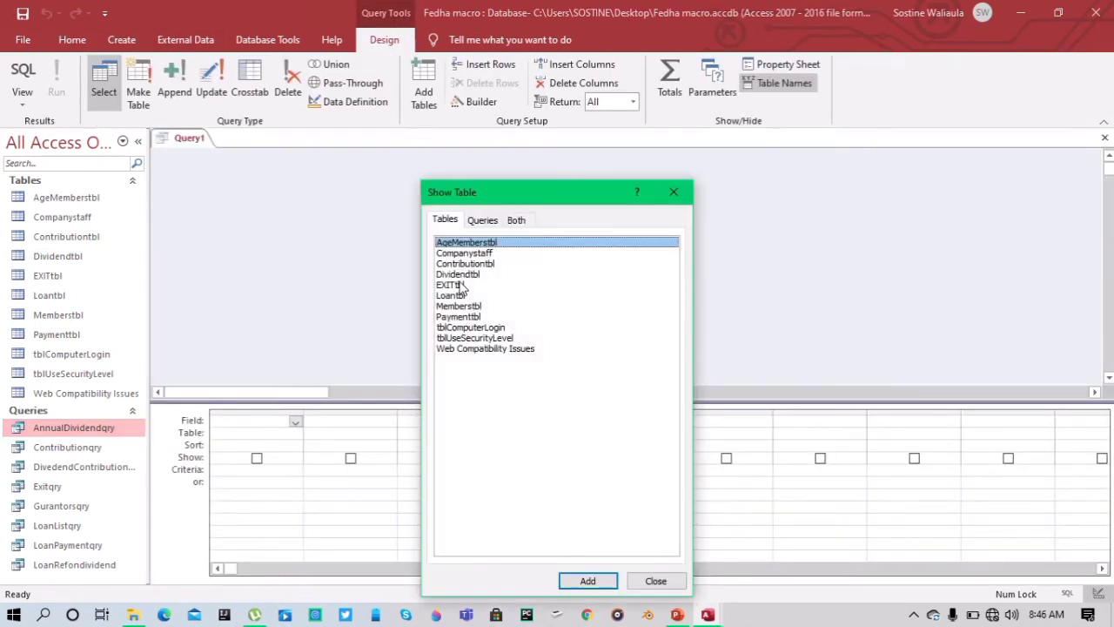
click(470, 306)
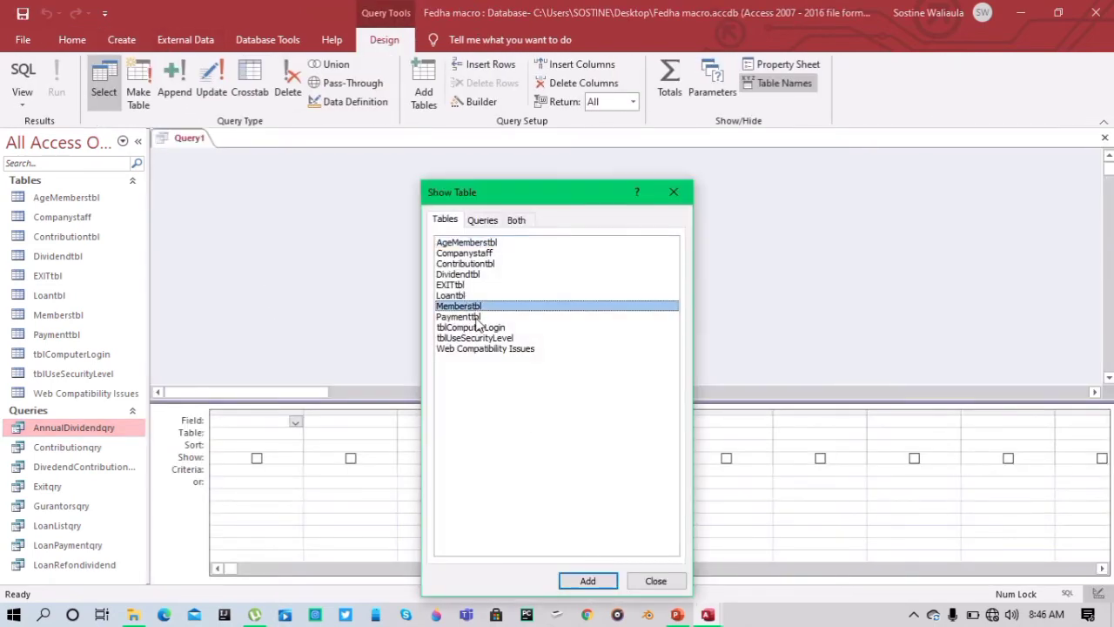
click(583, 578)
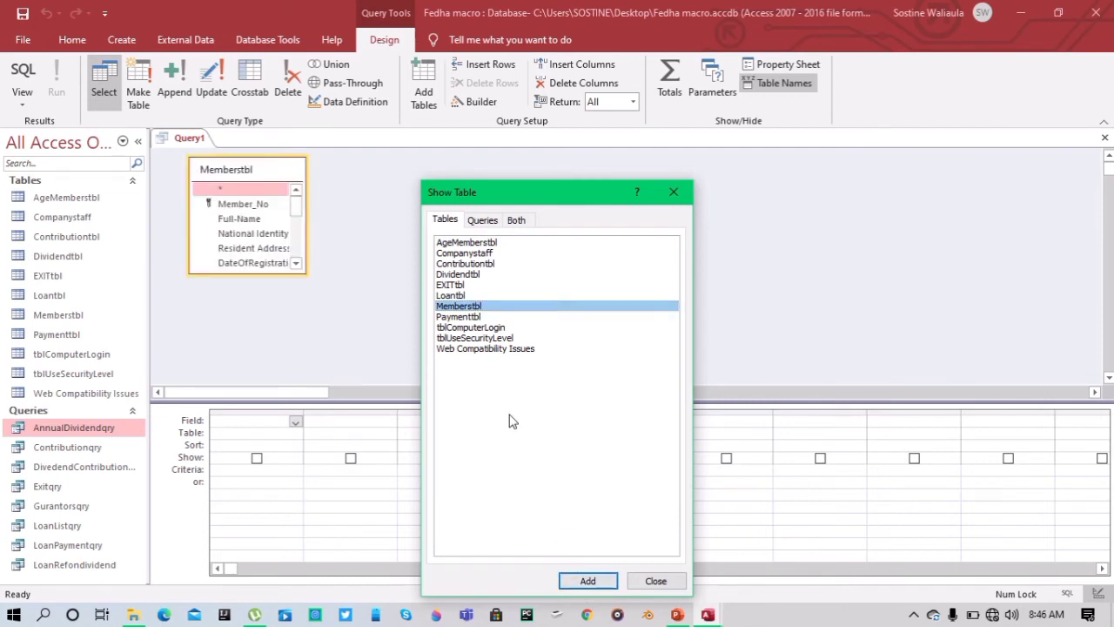
click(464, 284)
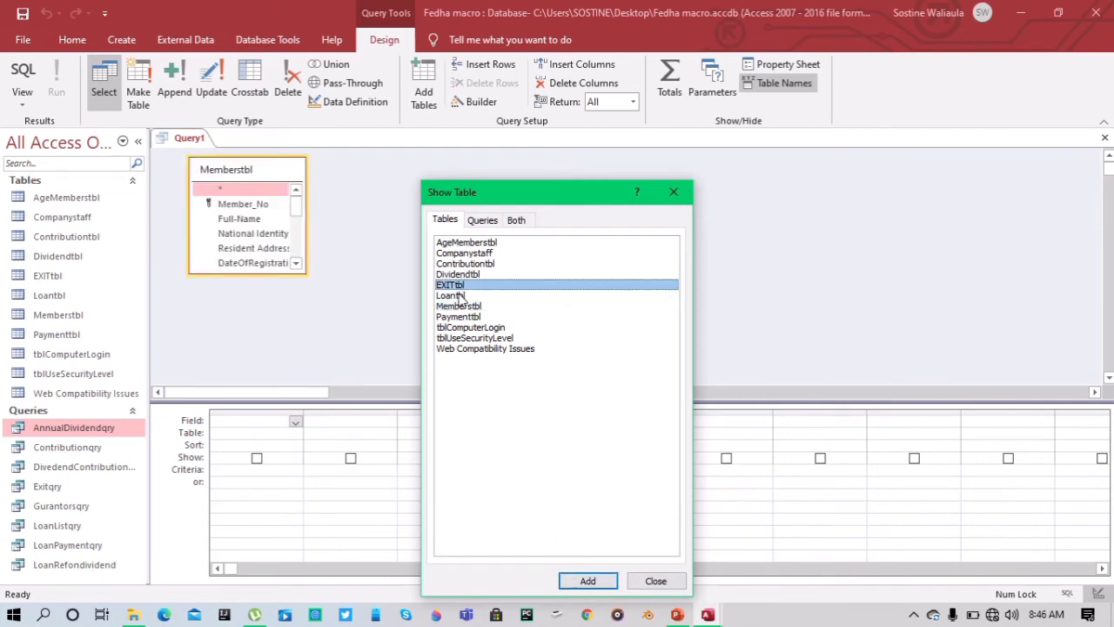
click(463, 296)
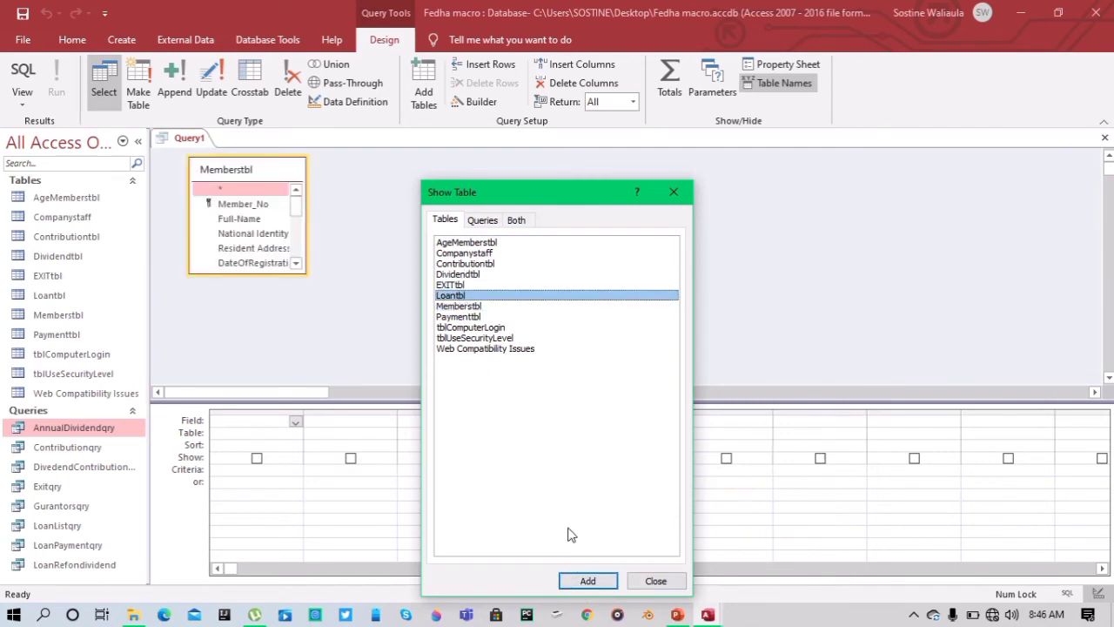
click(588, 581)
click(654, 581)
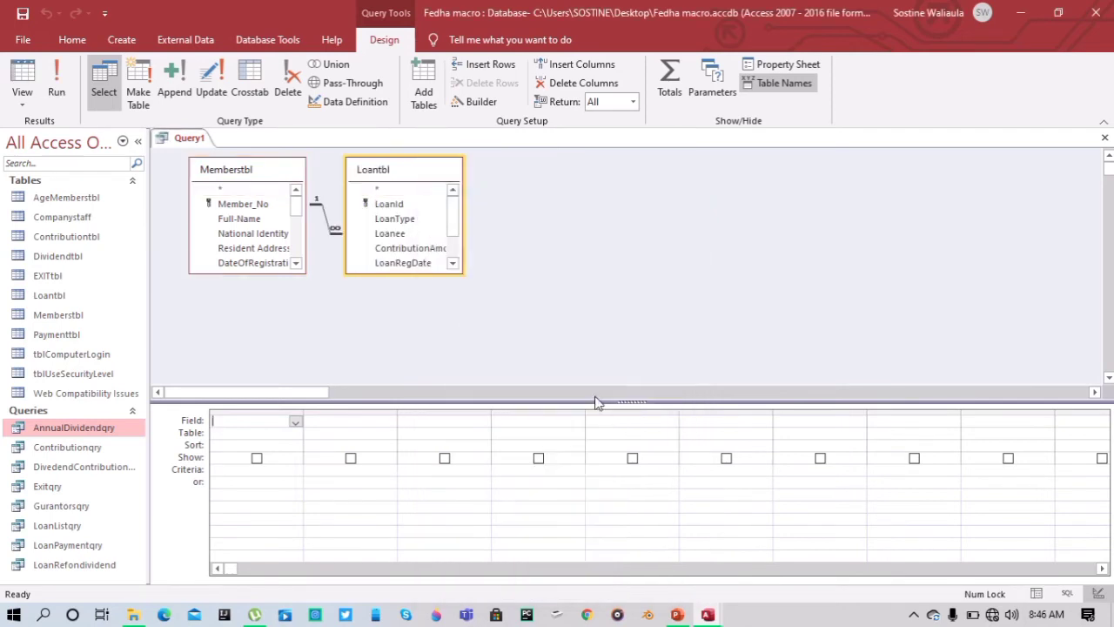
Enlarge both field lists and add Member_No, National Identity No, Resident Address and DateOfRegistration from Memberstbl to the query
drag(421, 157, 422, 155)
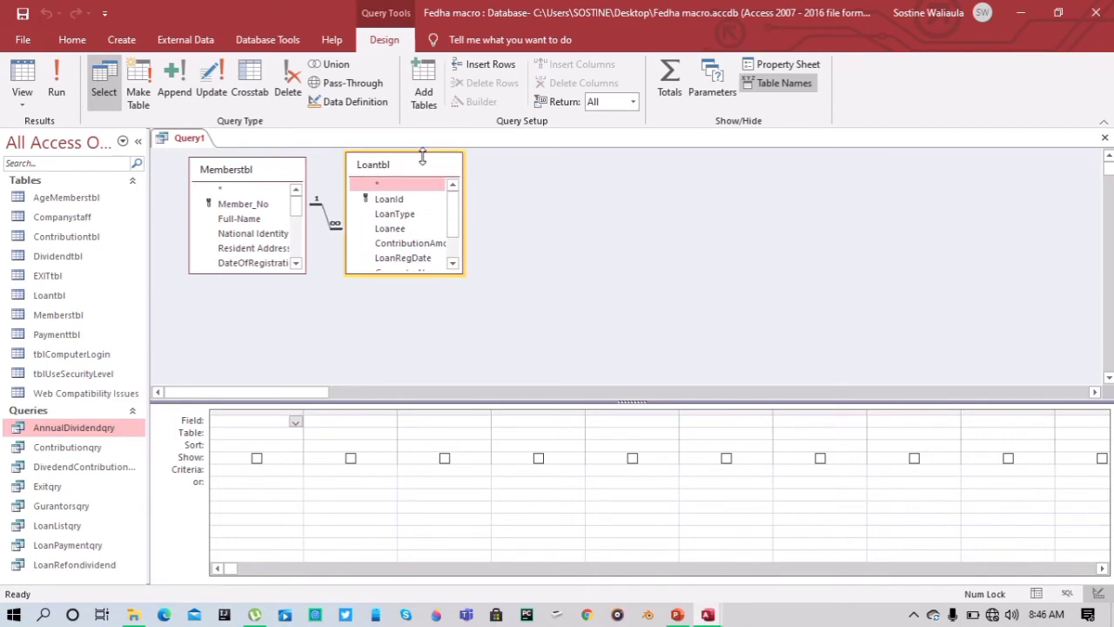
double_click(233, 205)
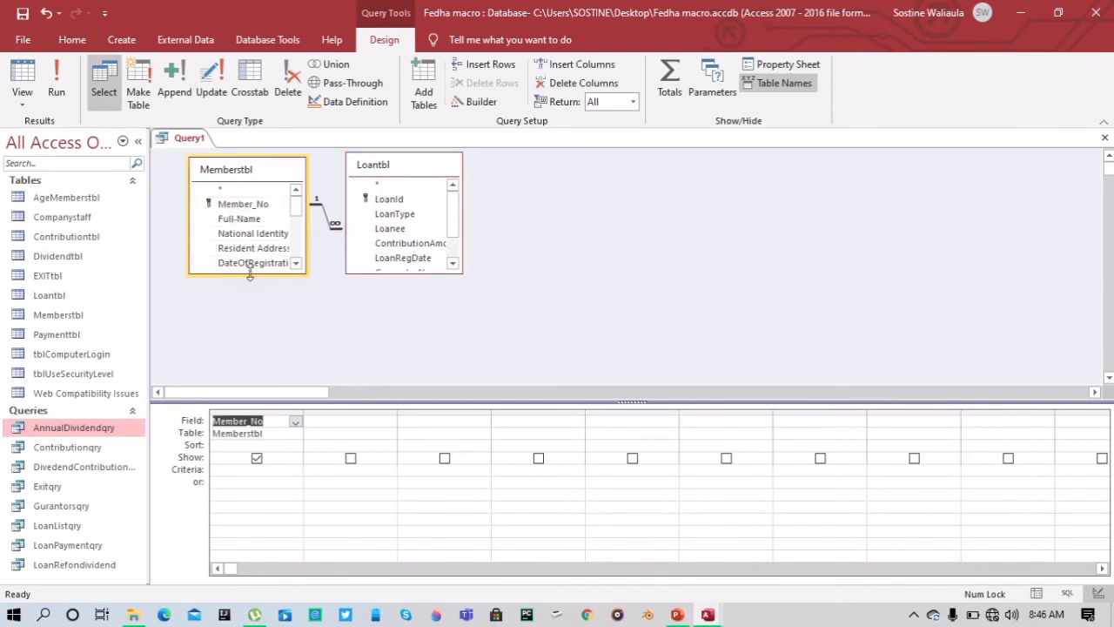
drag(250, 275, 251, 370)
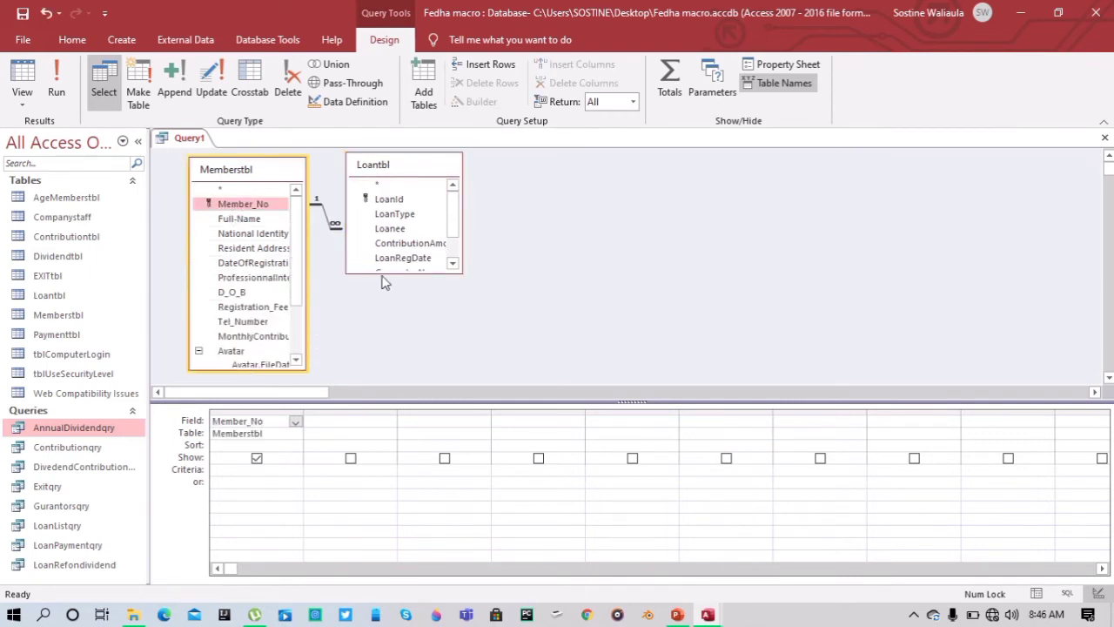
drag(380, 271, 375, 341)
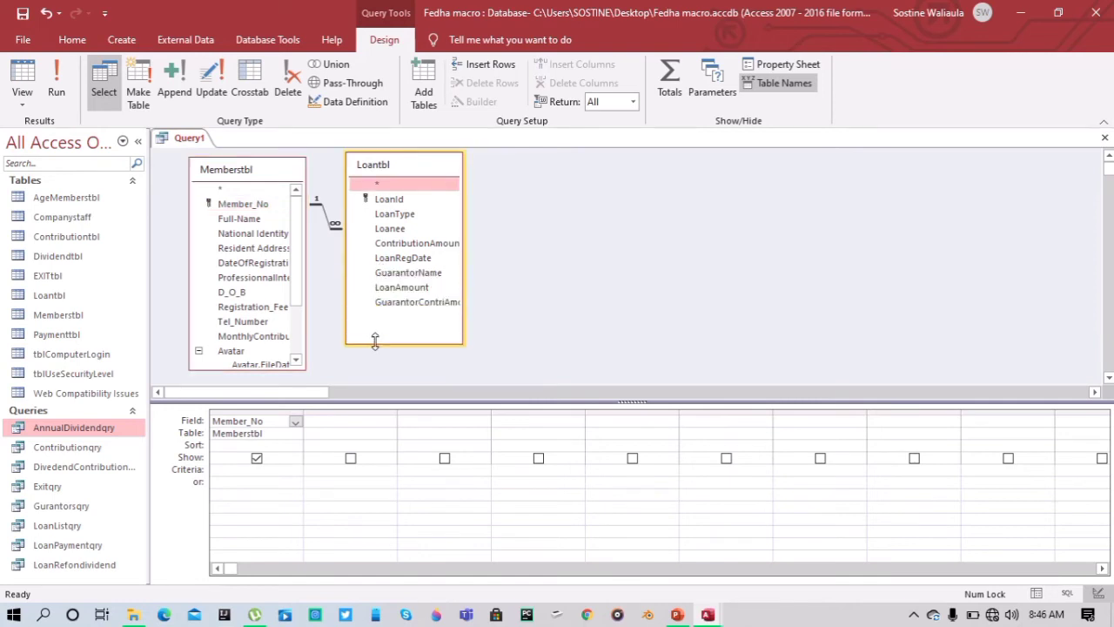
double_click(263, 235)
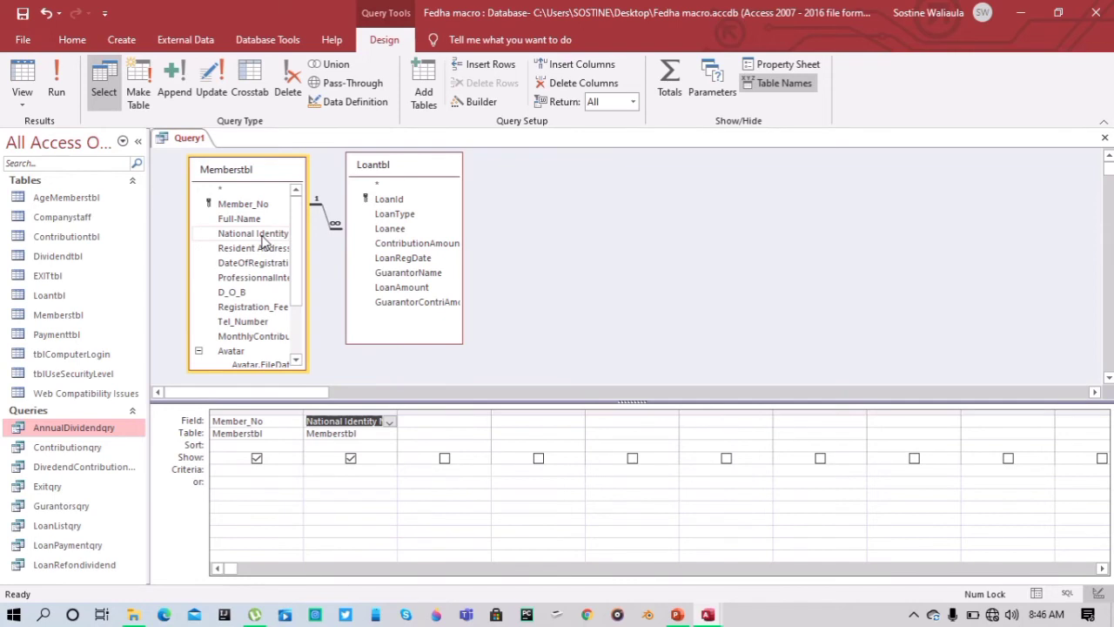
double_click(254, 250)
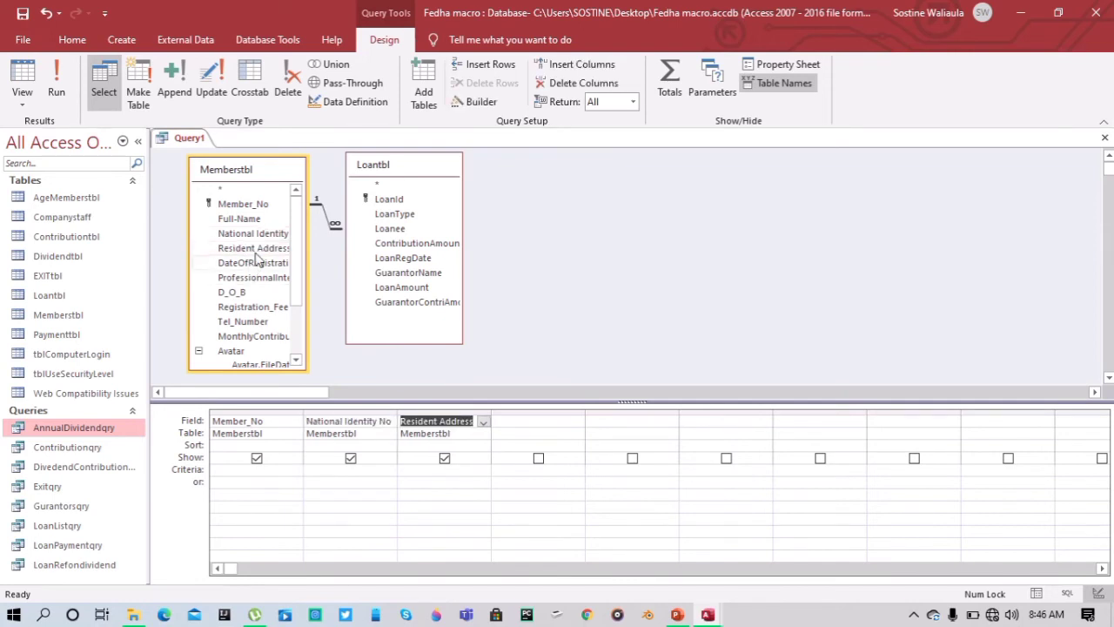
click(258, 264)
double_click(258, 264)
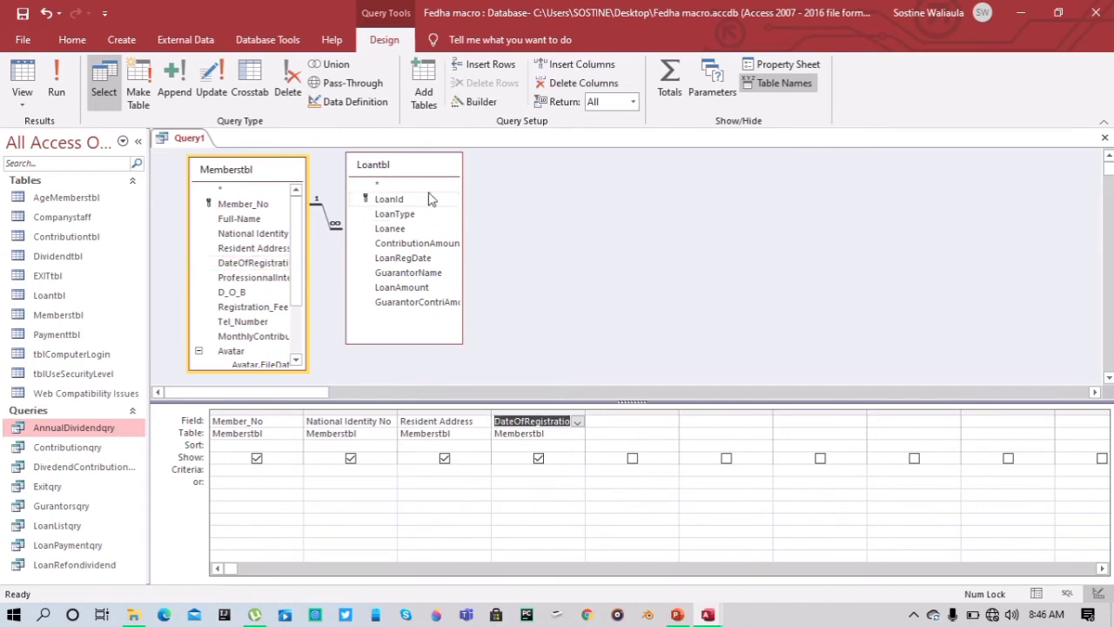
Add LoanType, Loanee, GuarantorName, LoanRegDate and LoanAmount from Loantbl to the query, followed by Avatar from Memberstbl
drag(430, 176, 472, 189)
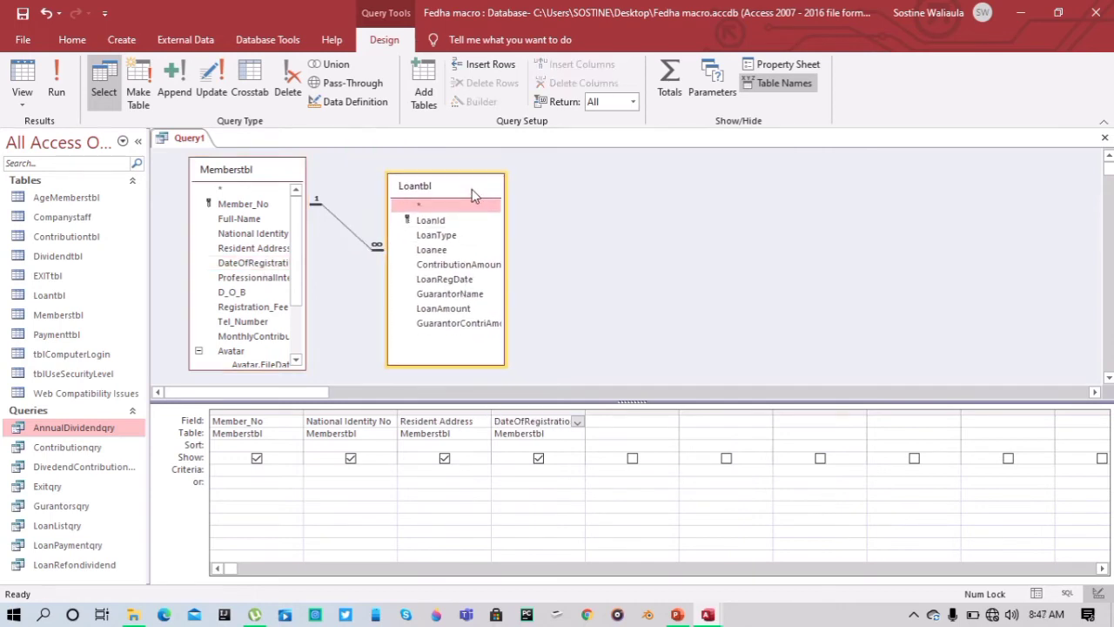
double_click(435, 235)
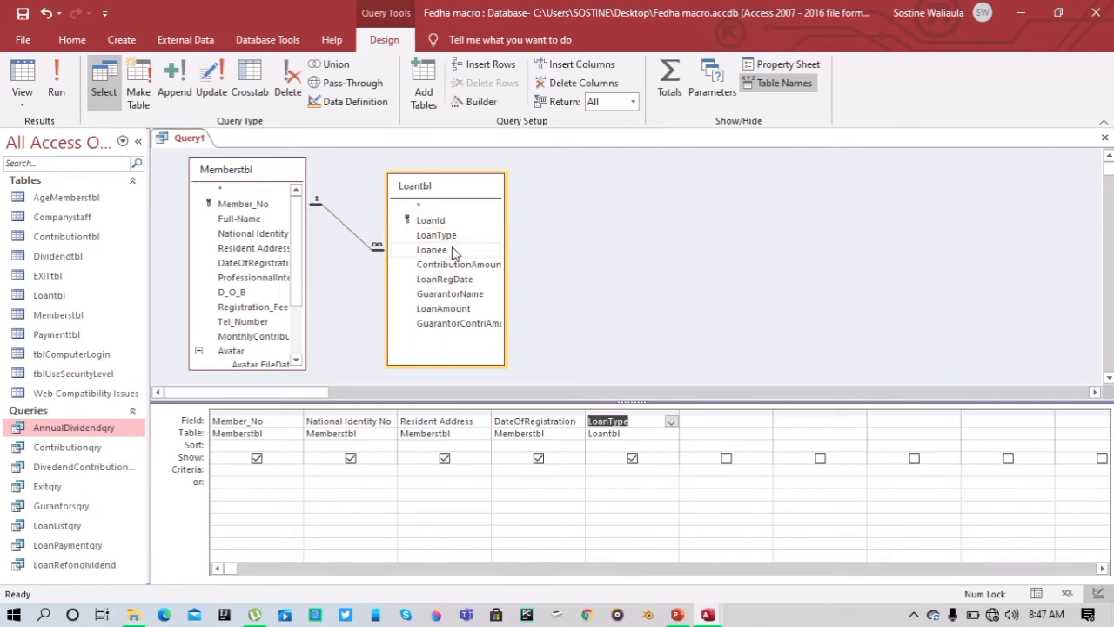
double_click(432, 250)
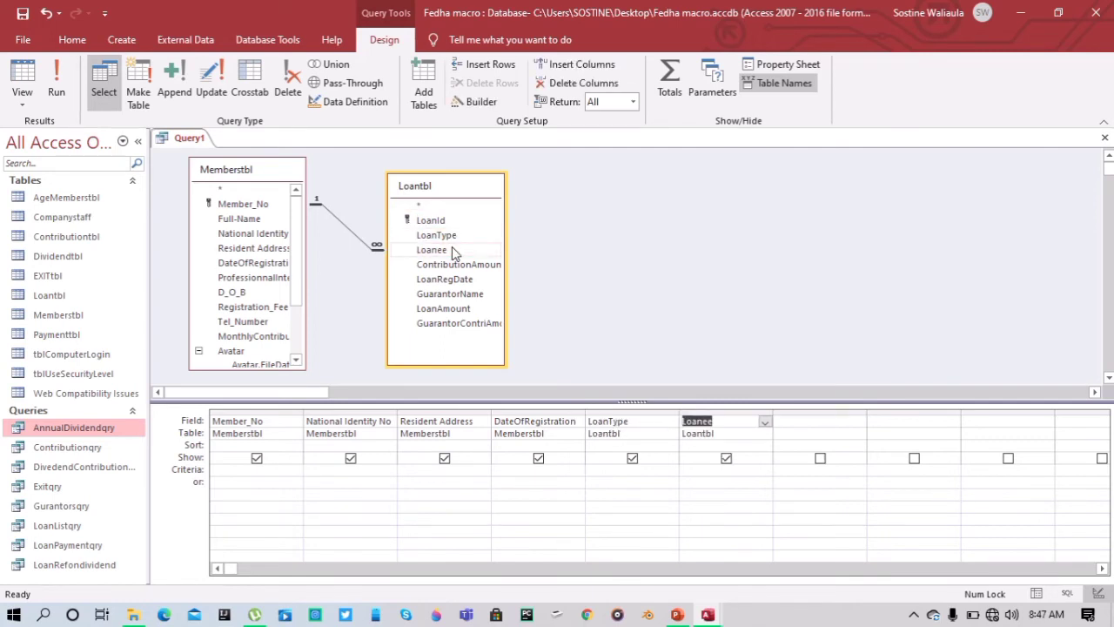
double_click(450, 294)
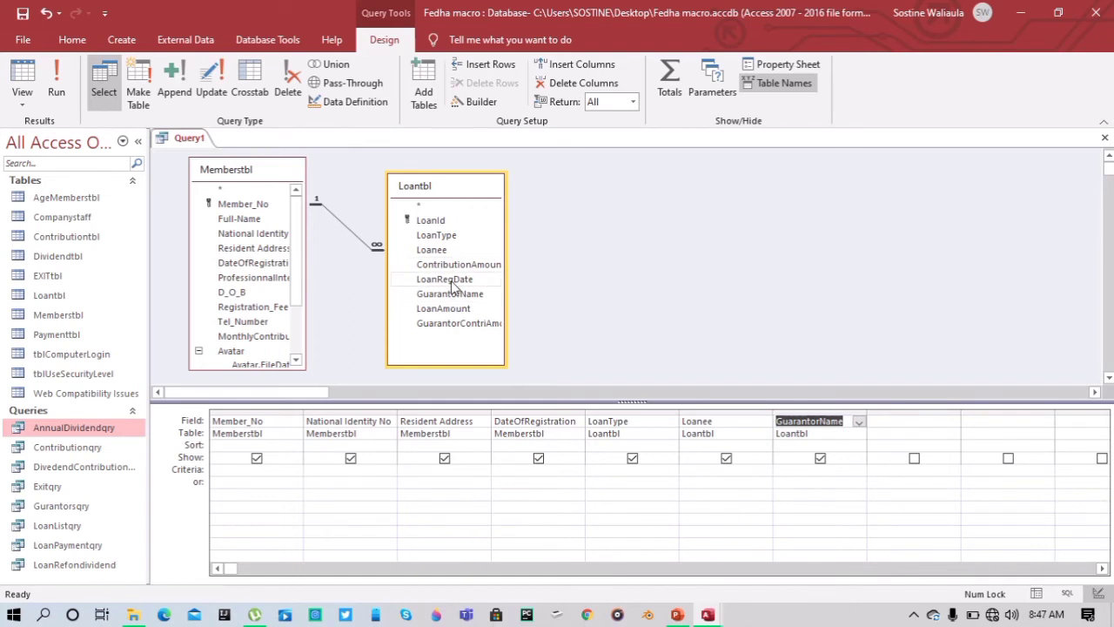
double_click(453, 282)
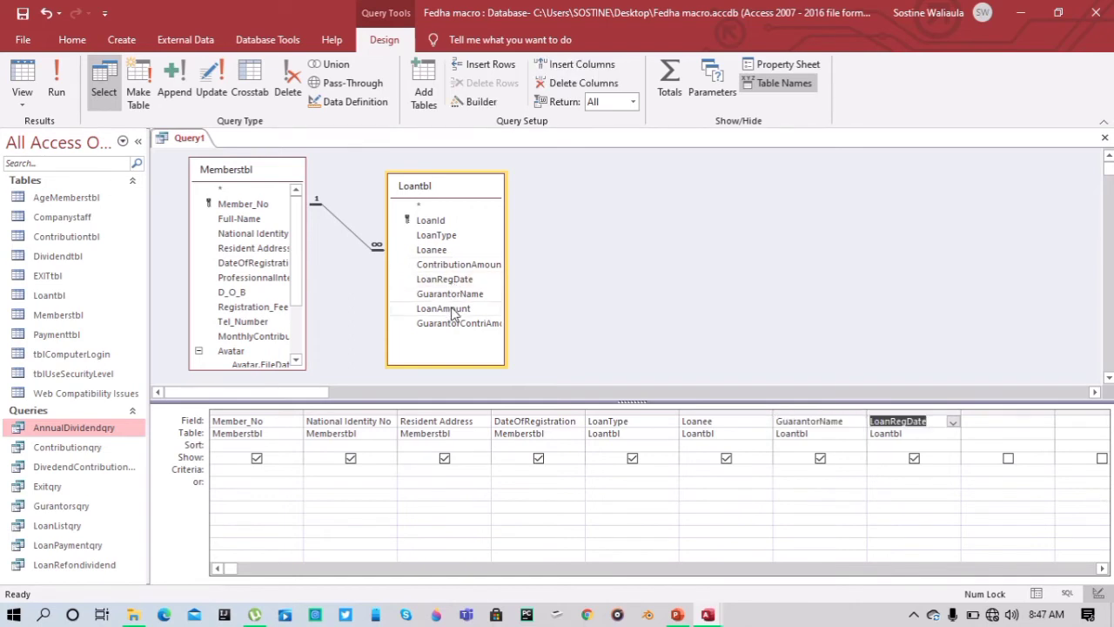
double_click(452, 309)
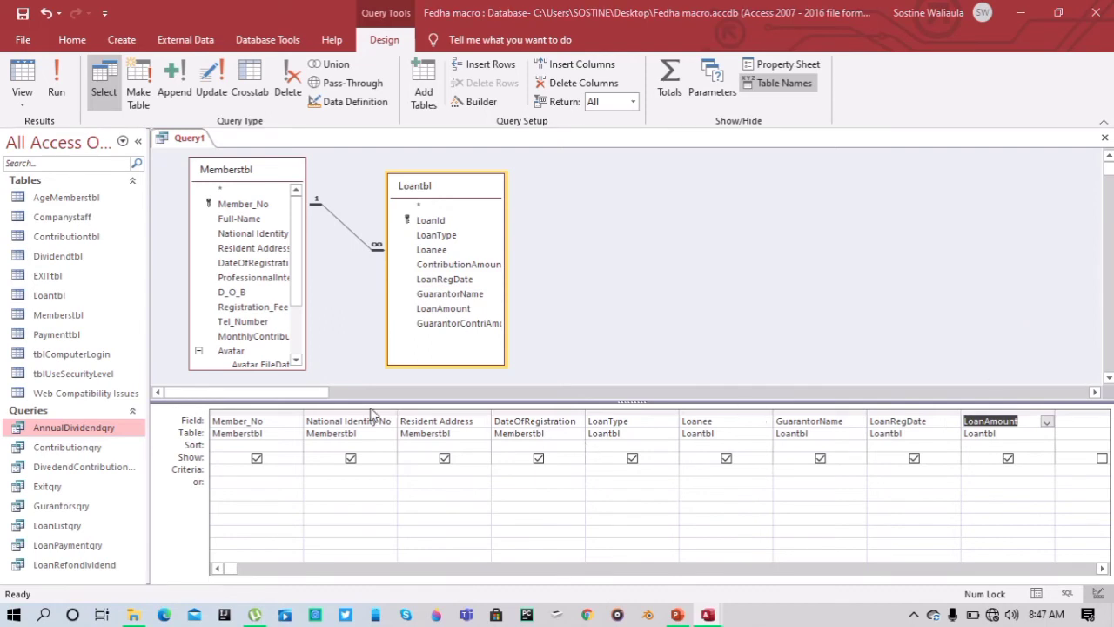
double_click(225, 352)
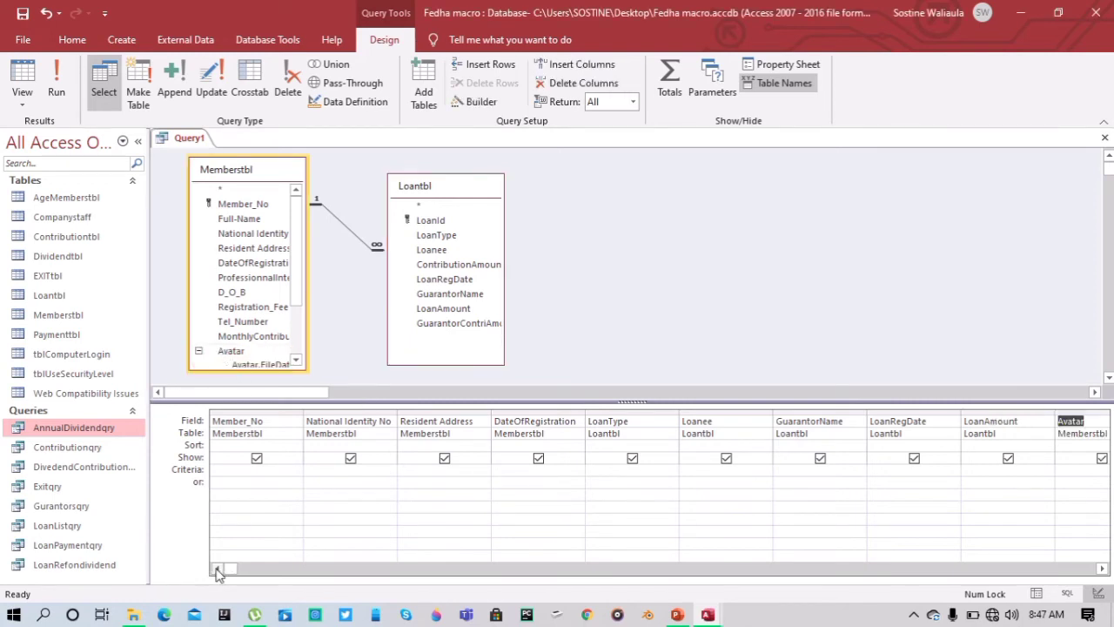
Open AnnualDividendqry in design view and copy its Member_No criterion [Forms]![AnnualDivendfrm]![Member Full Name] in full
click(259, 470)
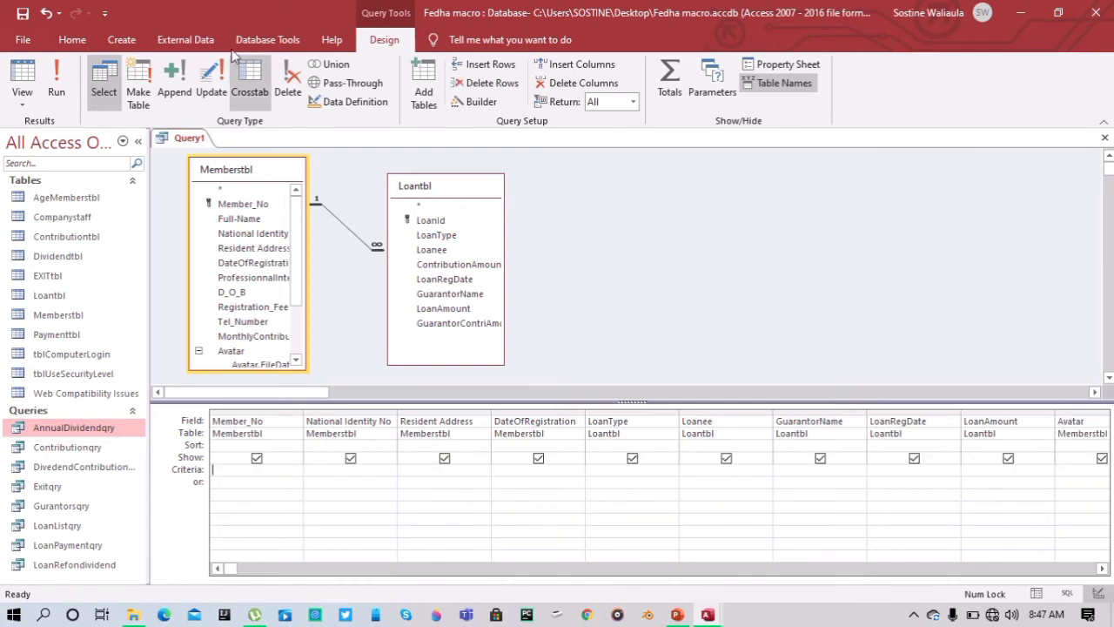
mouse_move(642, 20)
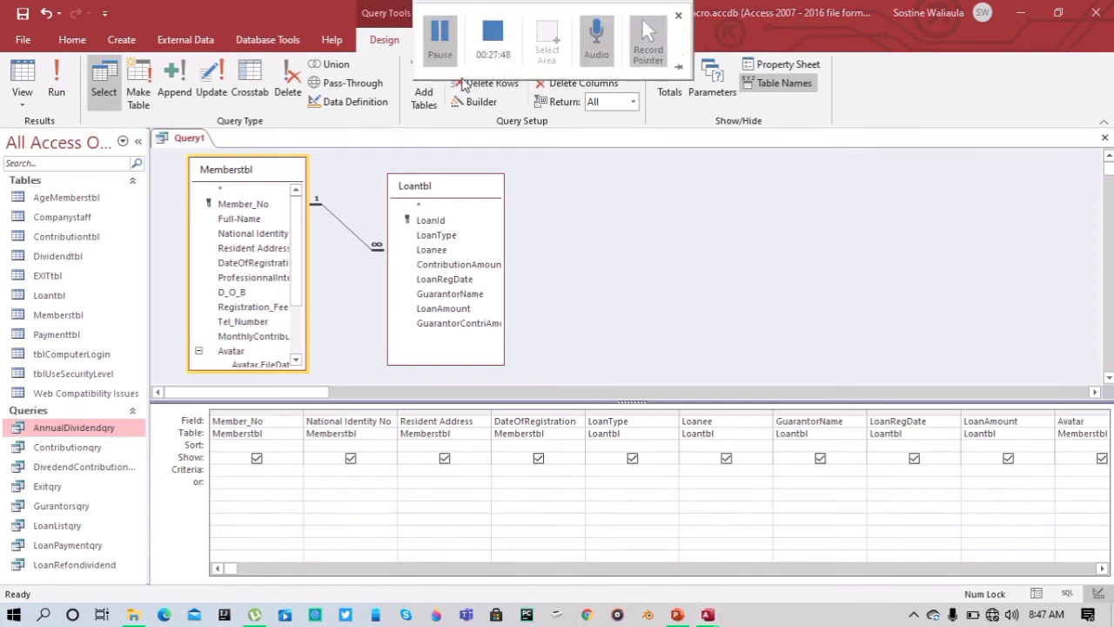
click(229, 467)
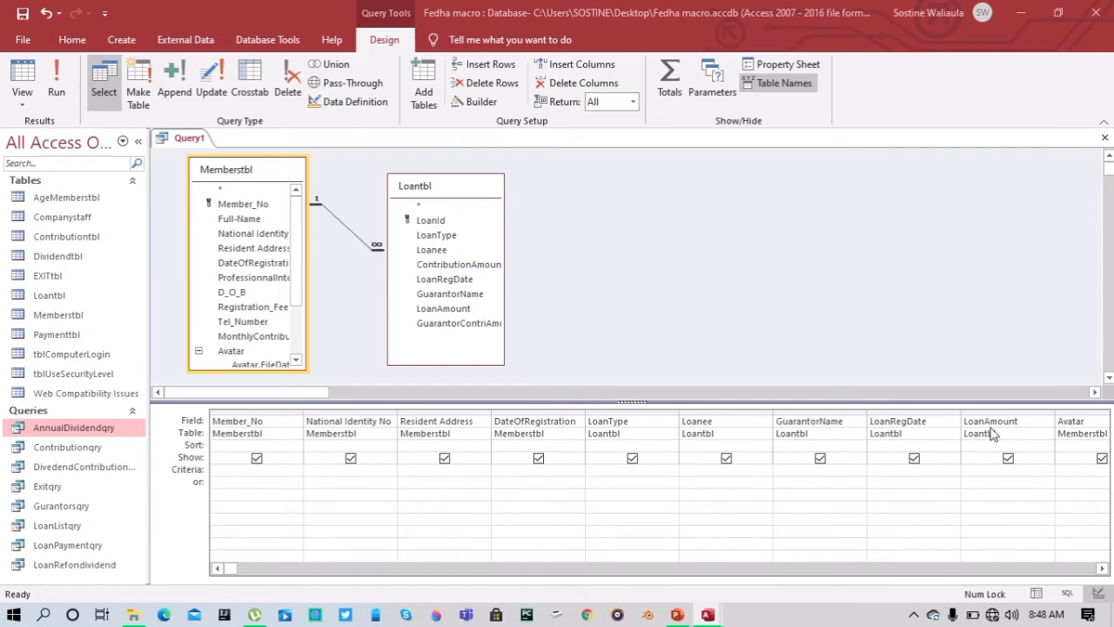
click(101, 430)
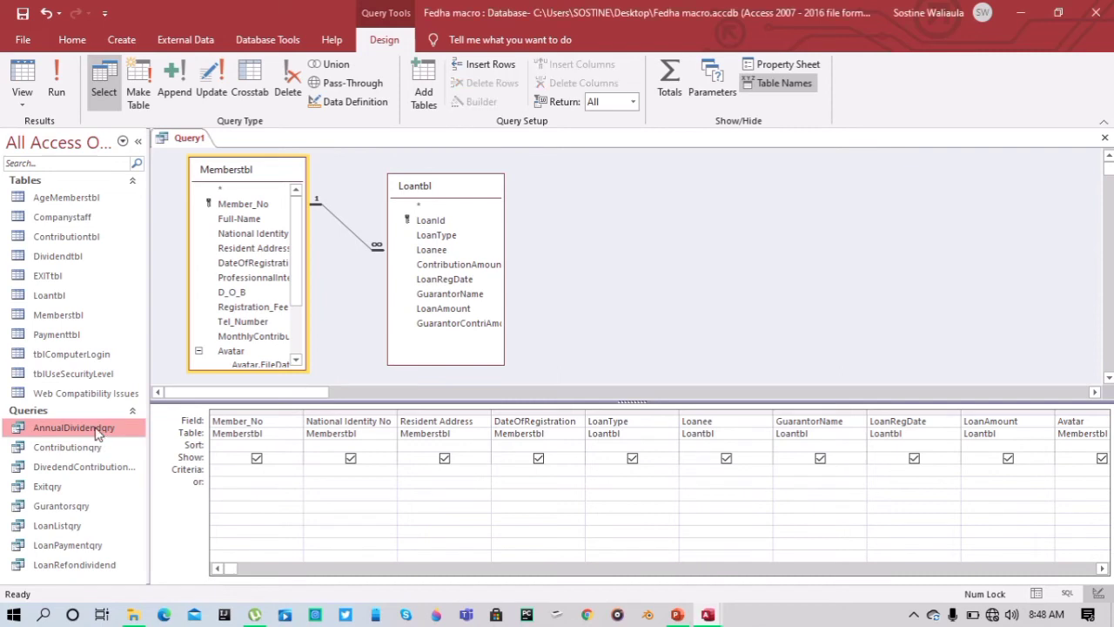
right_click(99, 435)
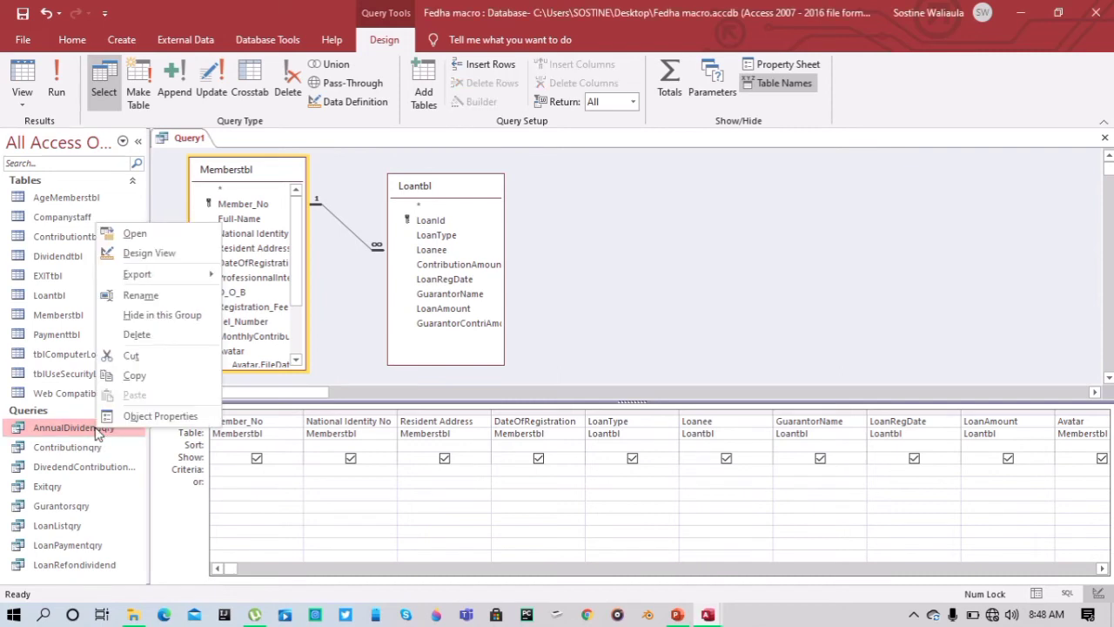
click(151, 254)
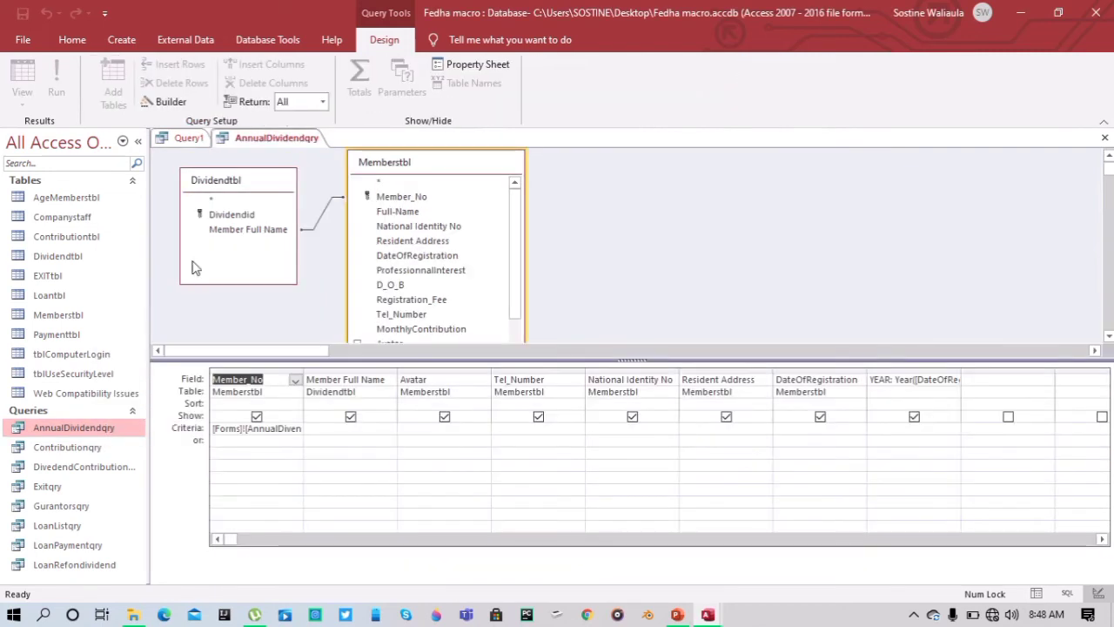
click(287, 422)
right_click(286, 422)
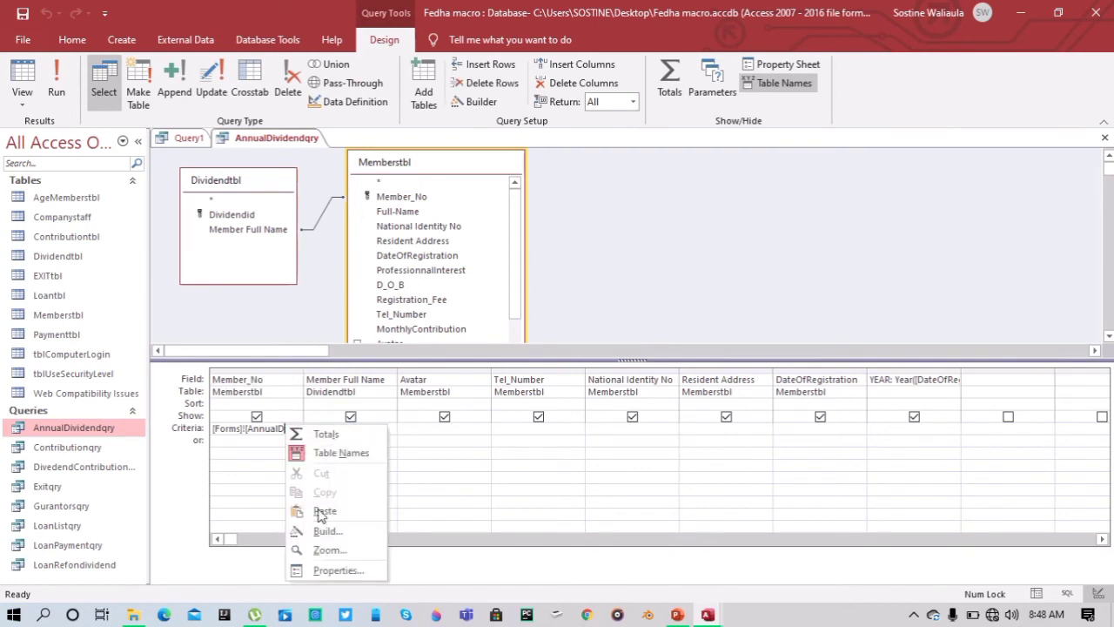
click(329, 545)
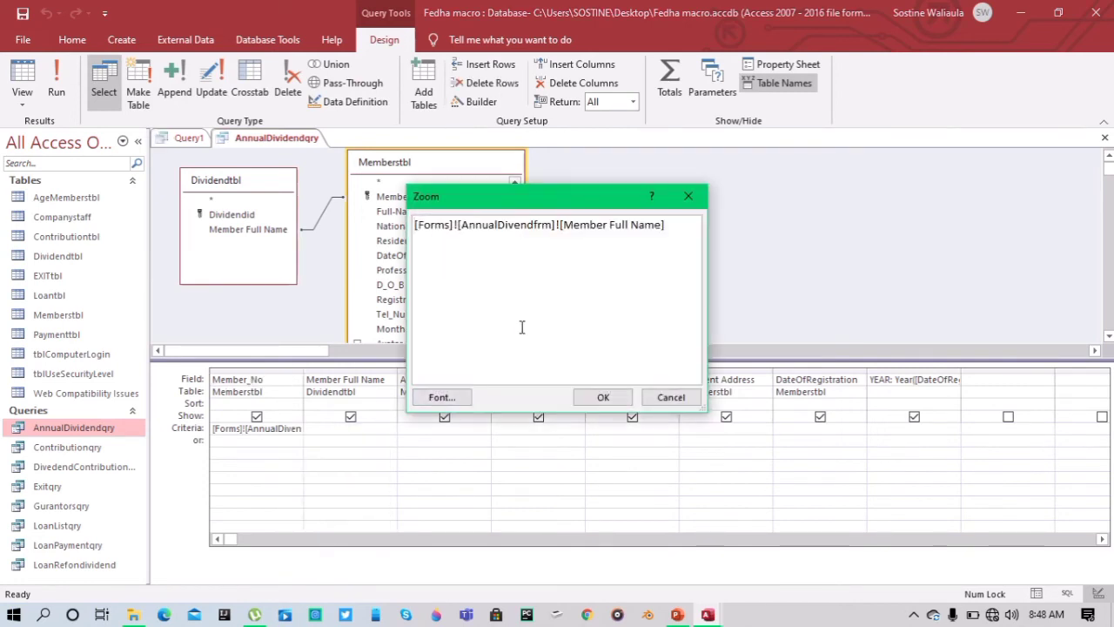
key(ctrl+a)
key(ctrl+c)
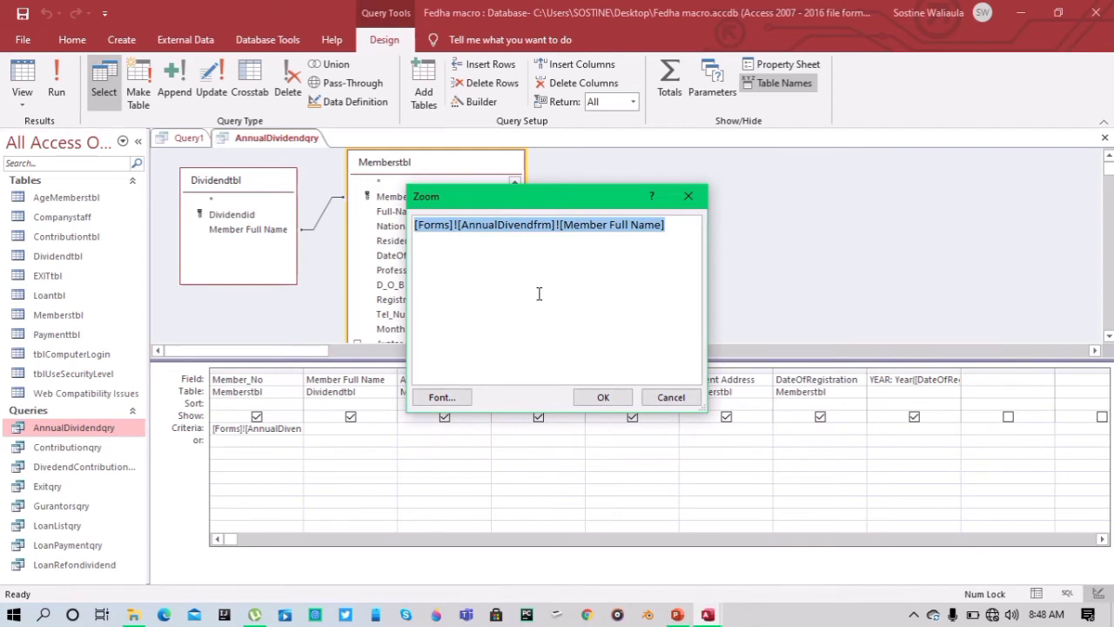
Paste the copied reference as the new query's Member_No criterion and edit it to [Forms]![LoanRegfrm]![Loanee]
click(603, 397)
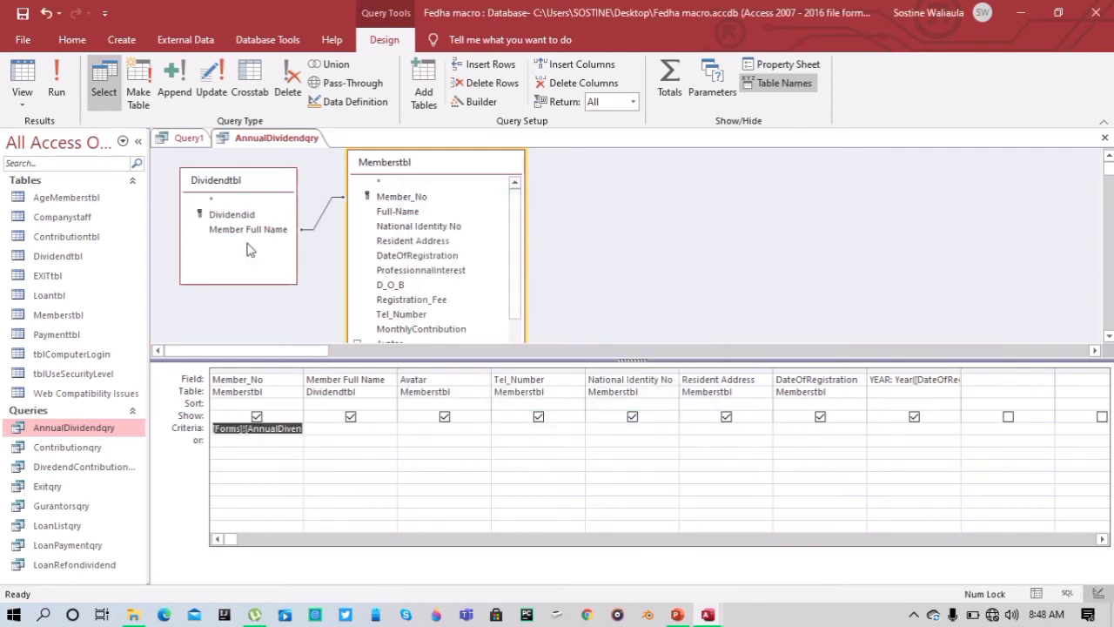
click(191, 137)
right_click(248, 465)
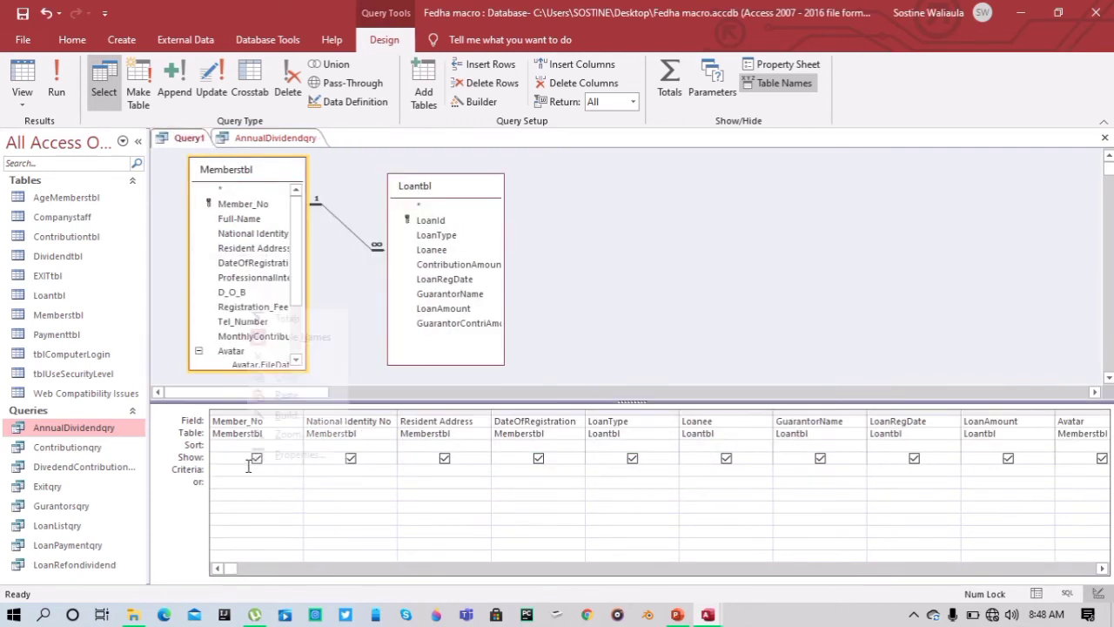
click(283, 434)
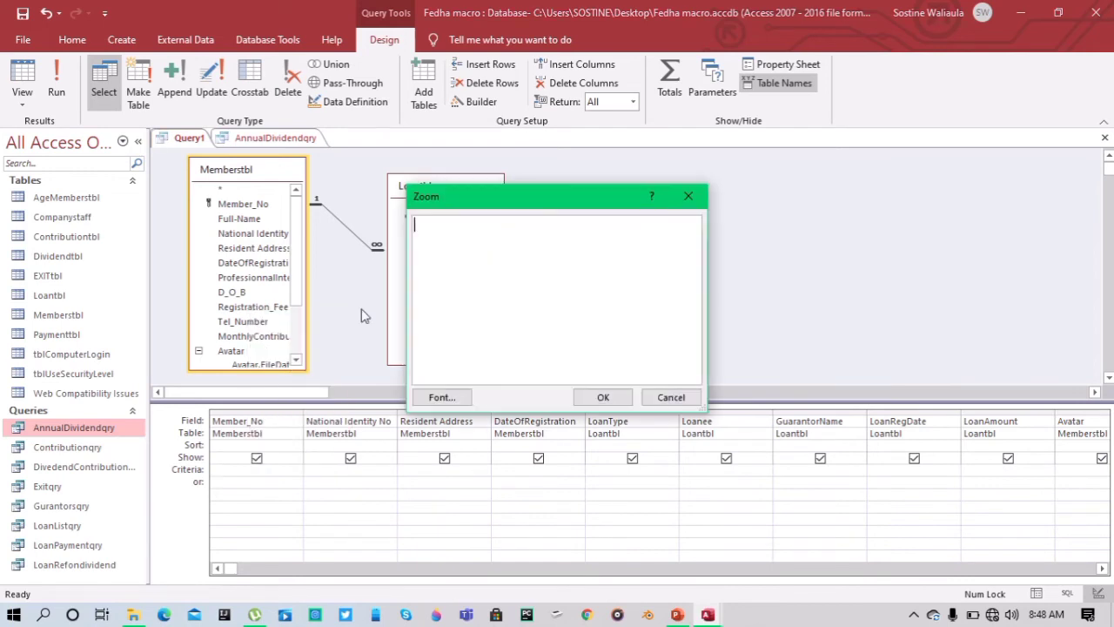
key(ctrl+v)
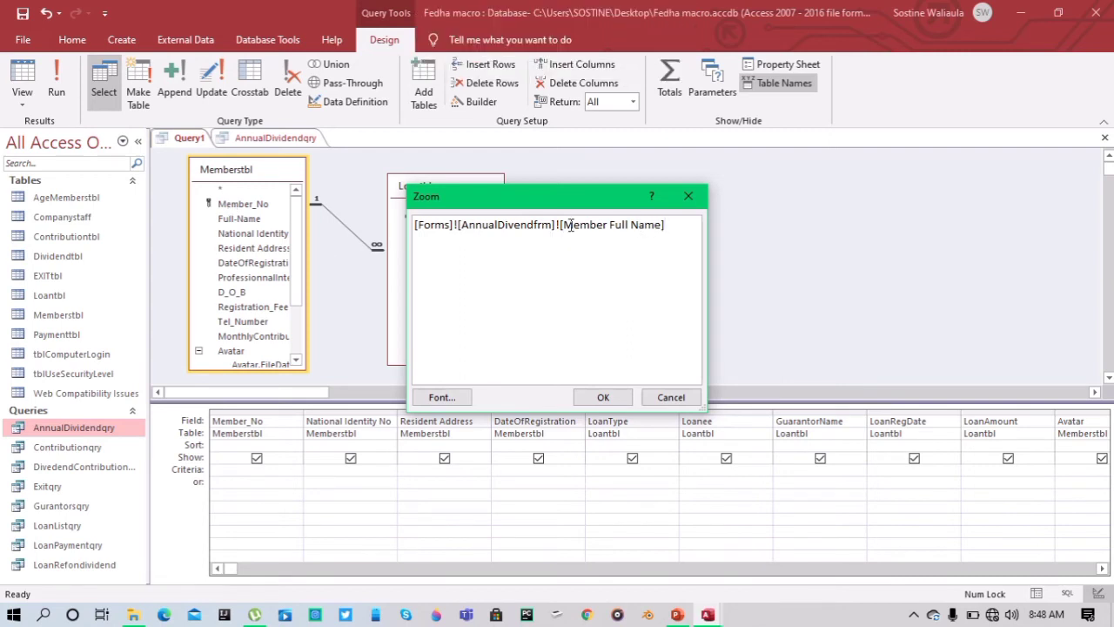
drag(563, 224, 666, 226)
text(Loanee)
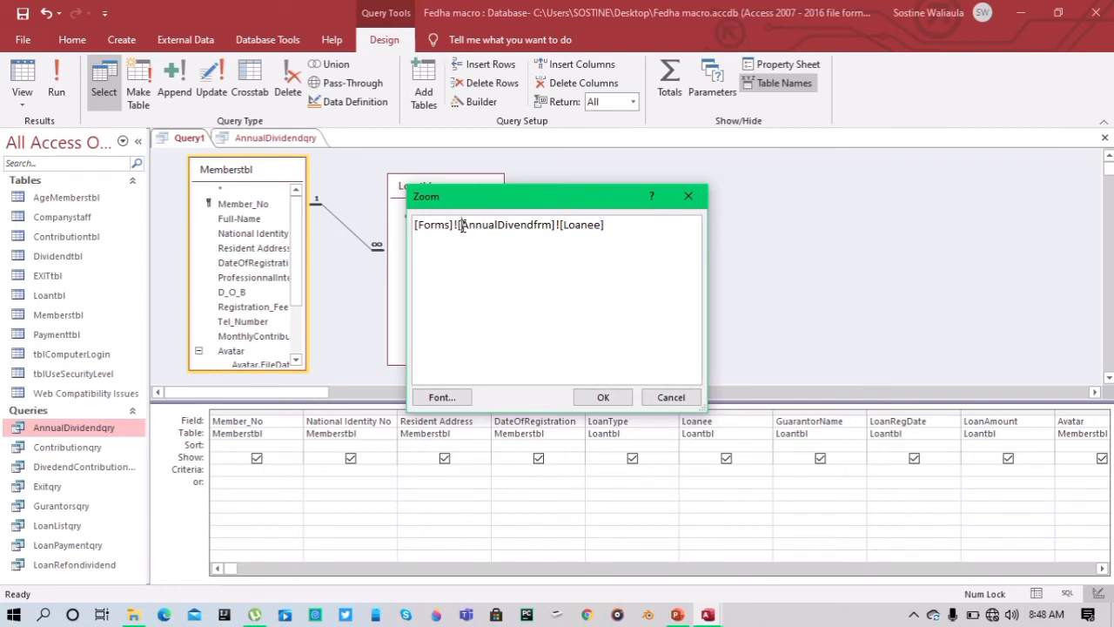
drag(463, 227, 533, 231)
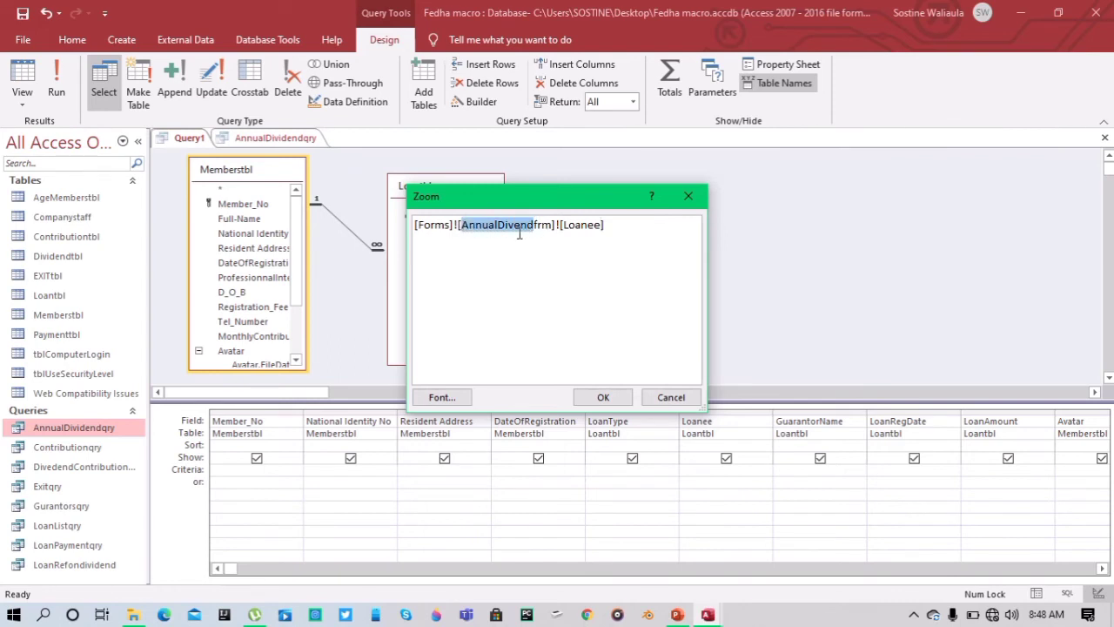
text(LoanReg)
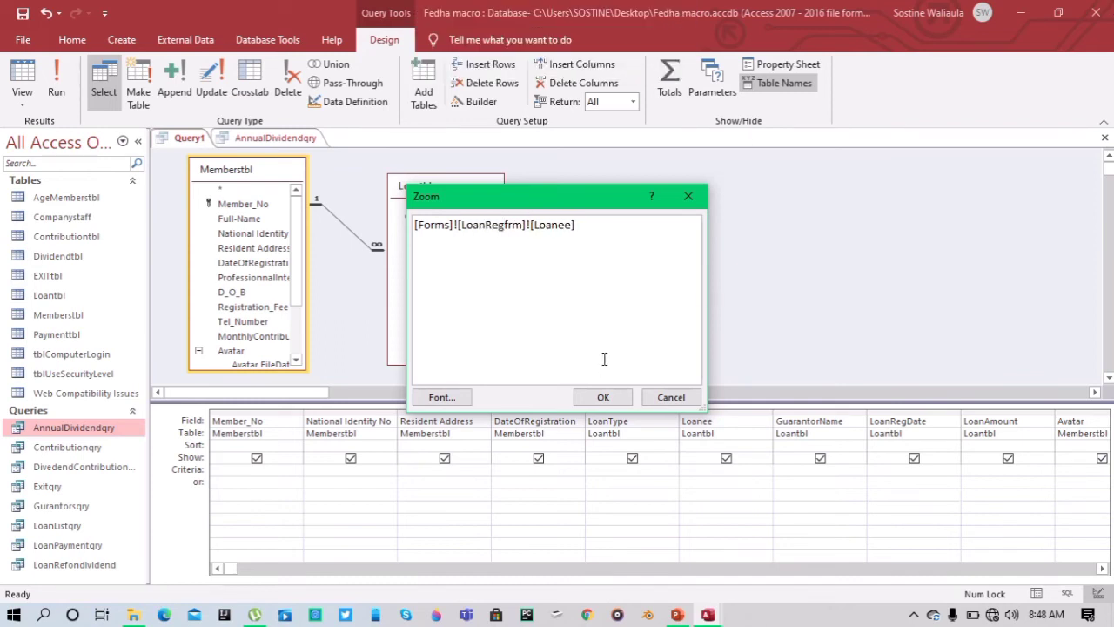
click(603, 398)
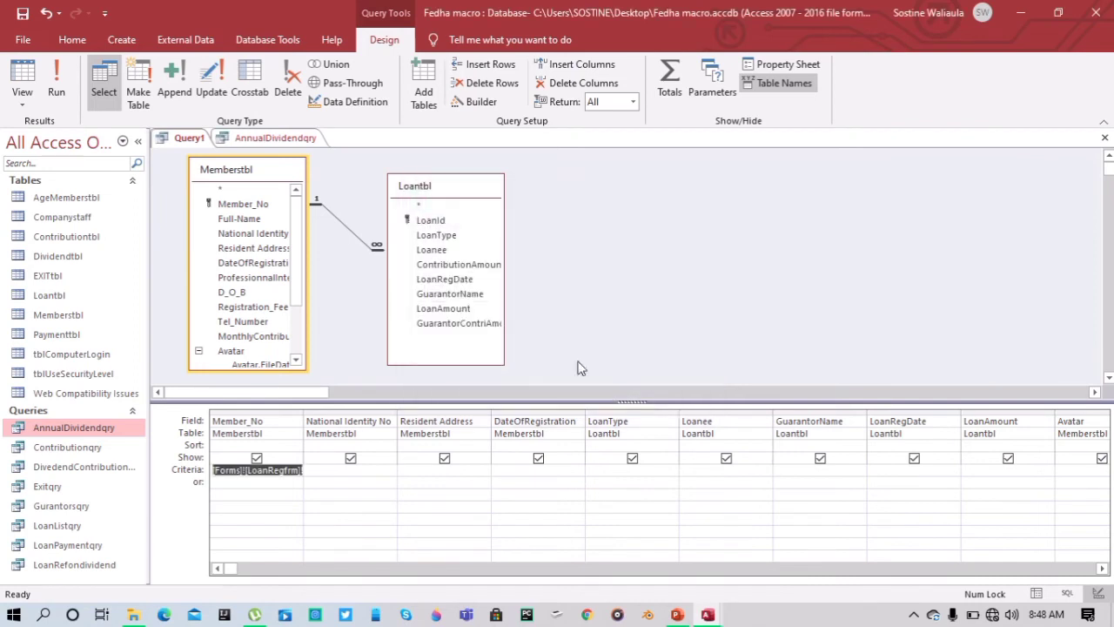
Save the new Memberstbl–Loantbl query as LoanRegqry
click(188, 139)
right_click(188, 139)
click(223, 147)
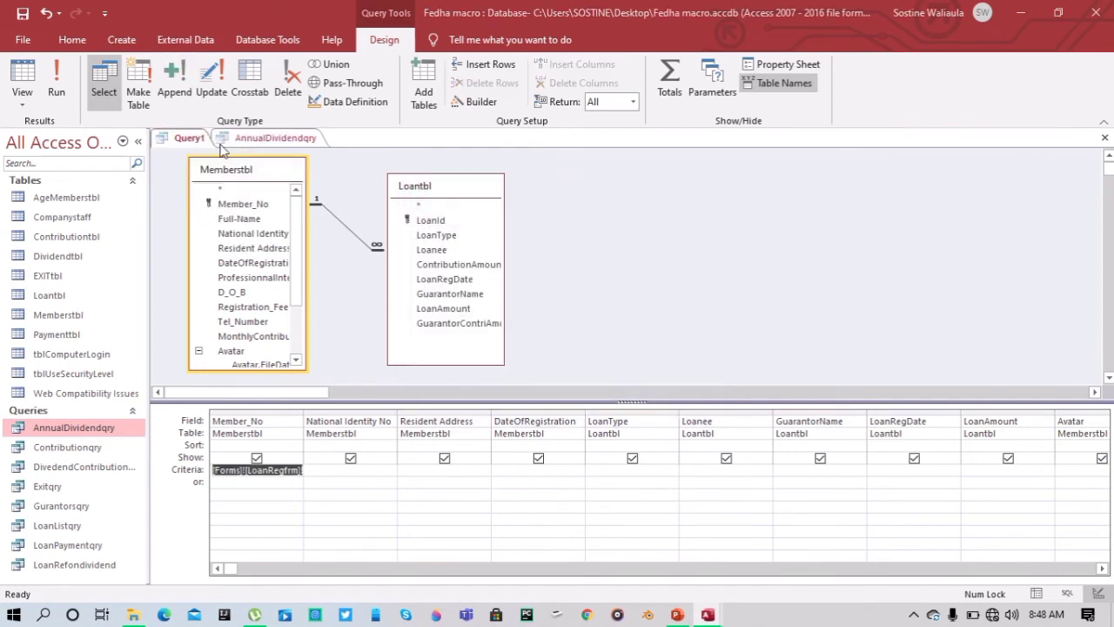
text(Loan)
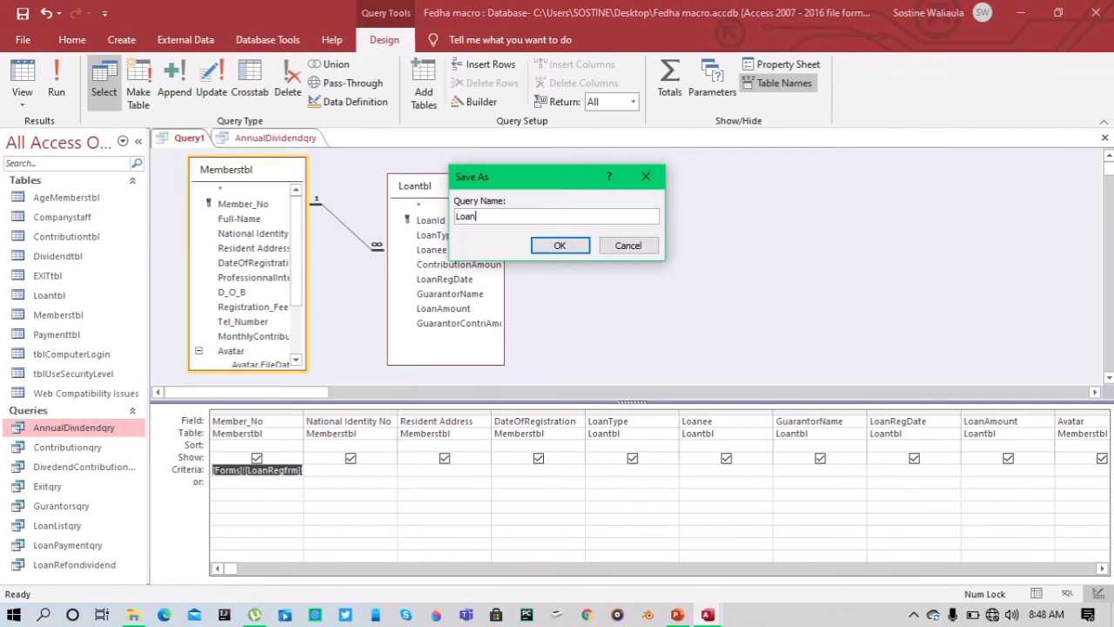
text(Regqry)
key(Return)
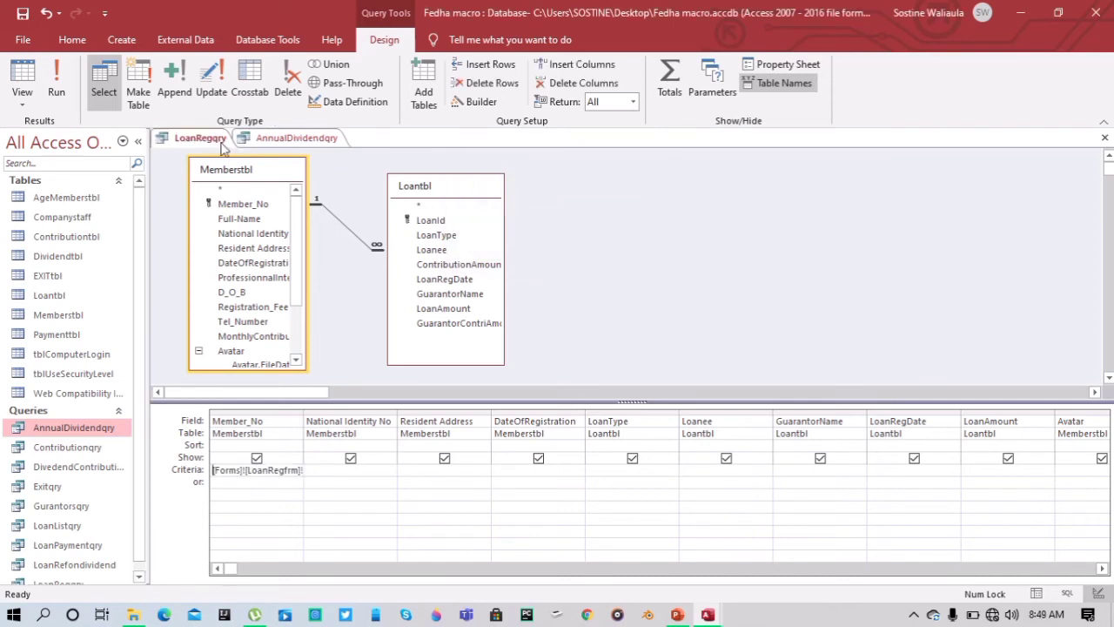
Close all open queries, discarding the design changes to AnnualDividendqry
click(199, 136)
right_click(199, 135)
click(181, 142)
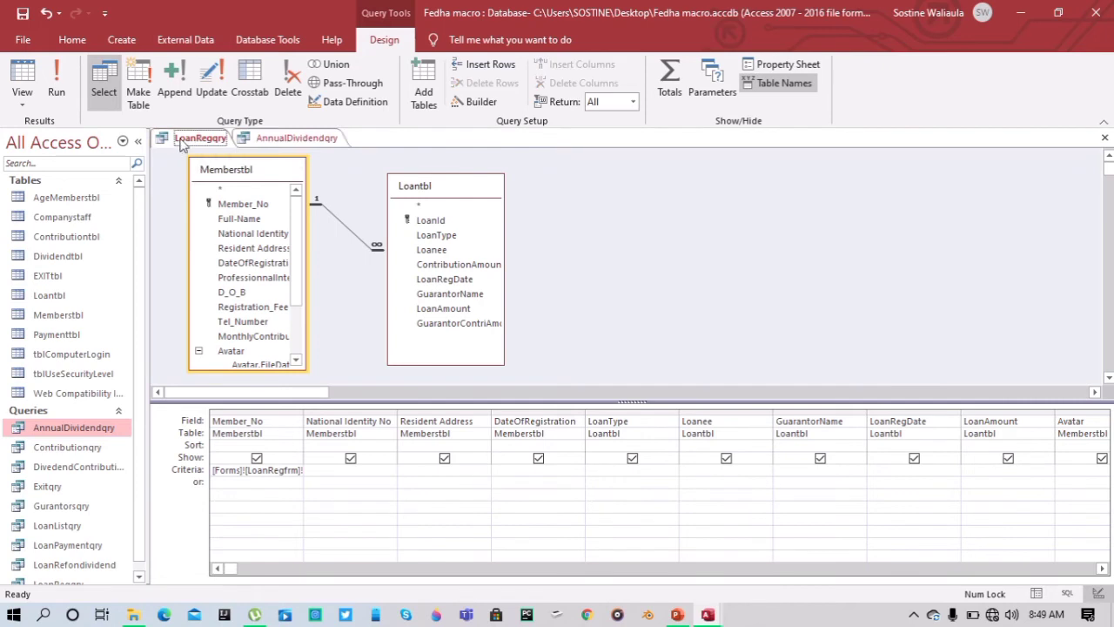
right_click(181, 142)
click(219, 188)
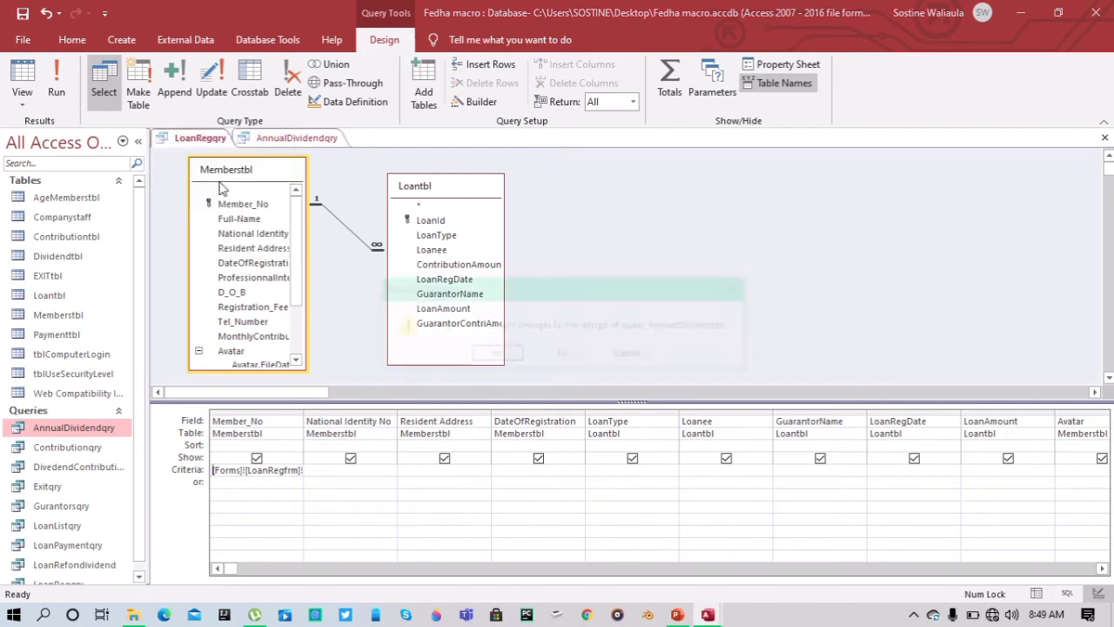
click(562, 354)
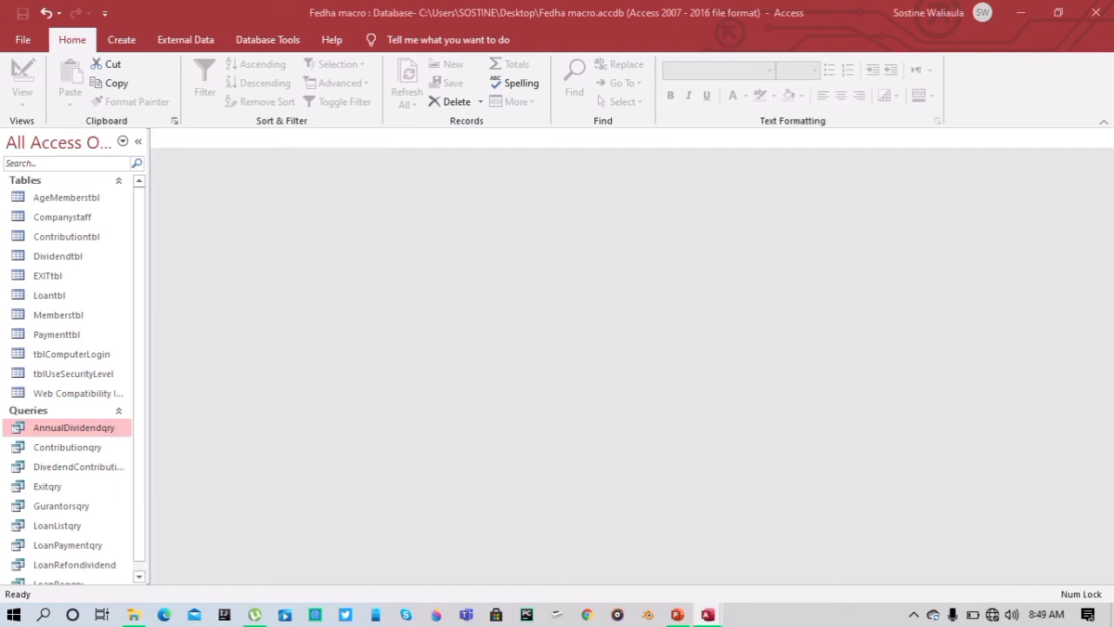
Create another new query in design view containing only the Memberstbl table
click(125, 40)
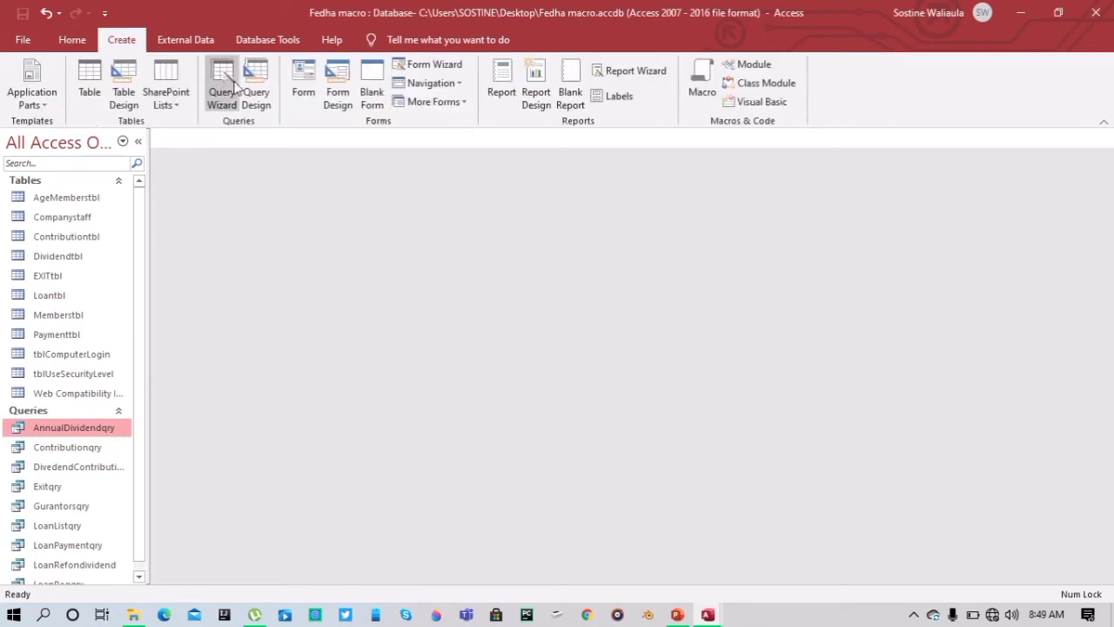
click(256, 87)
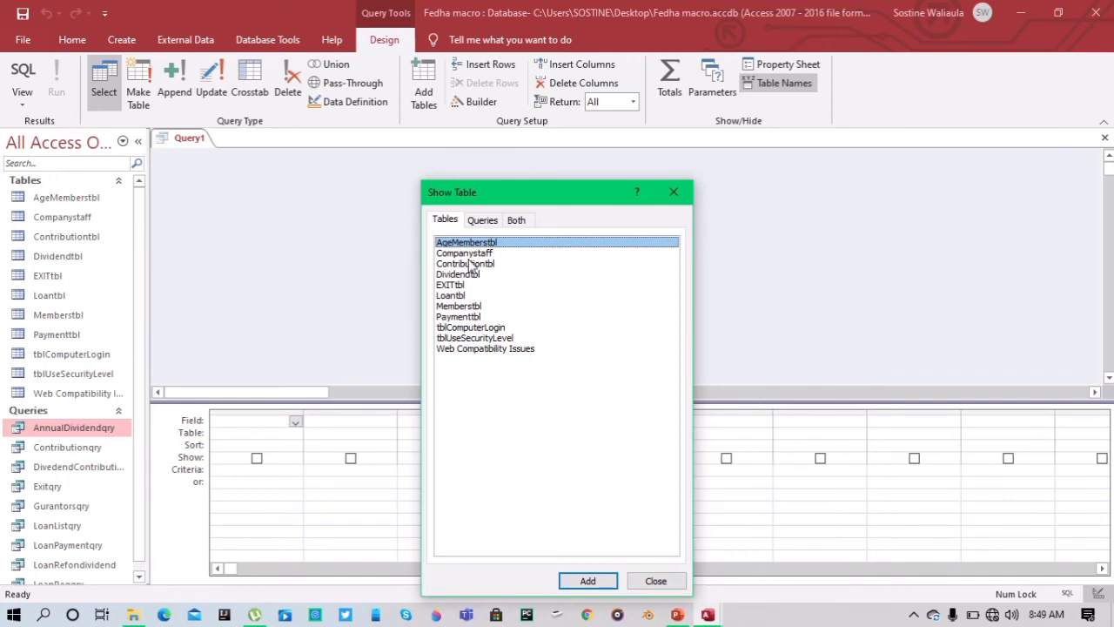
click(475, 306)
click(587, 579)
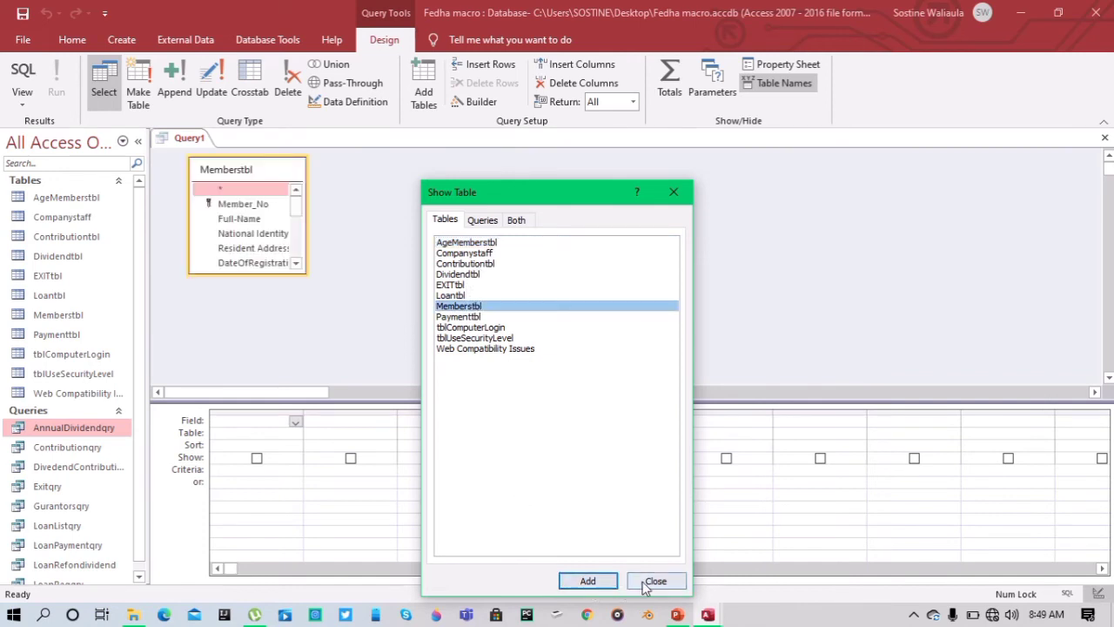
click(655, 580)
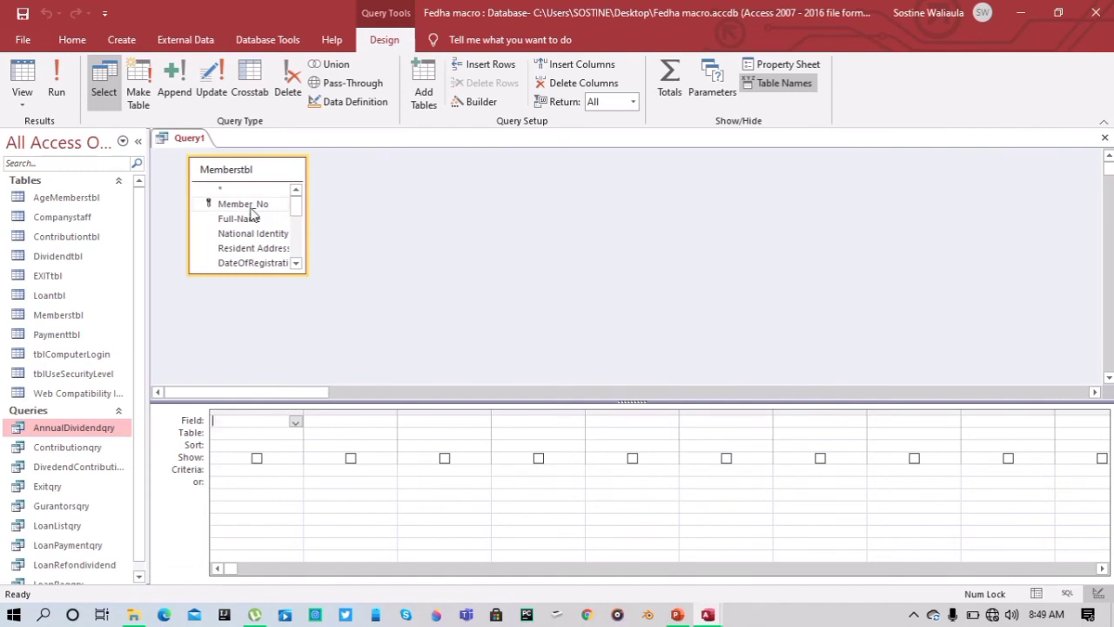
Enlarge the Memberstbl field list and add all its fields to the query with the asterisk (*) entry
click(247, 356)
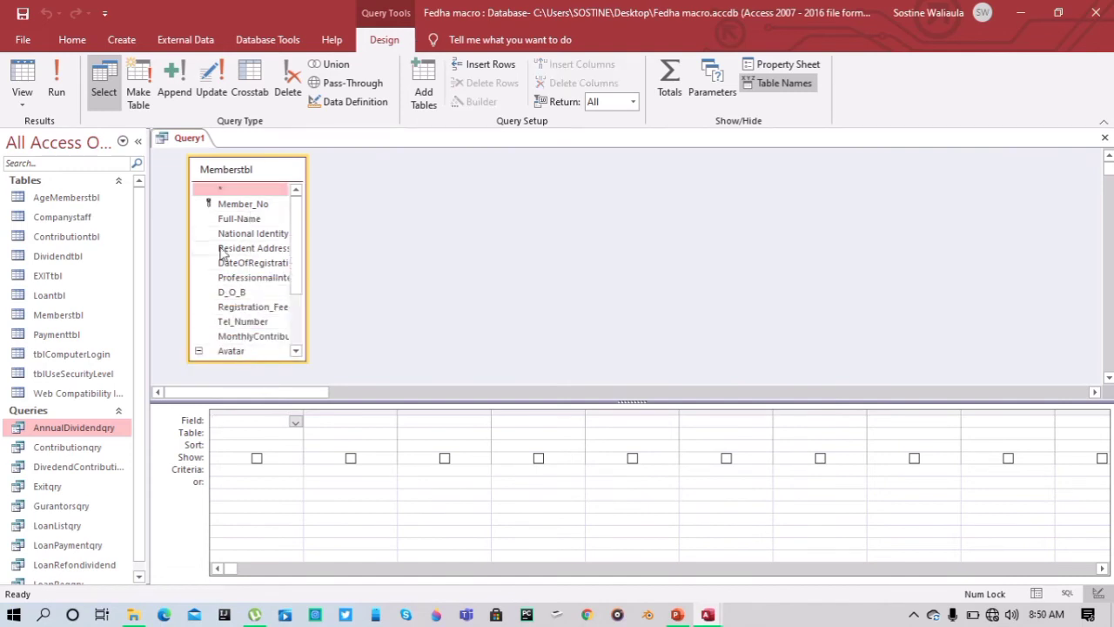
click(246, 193)
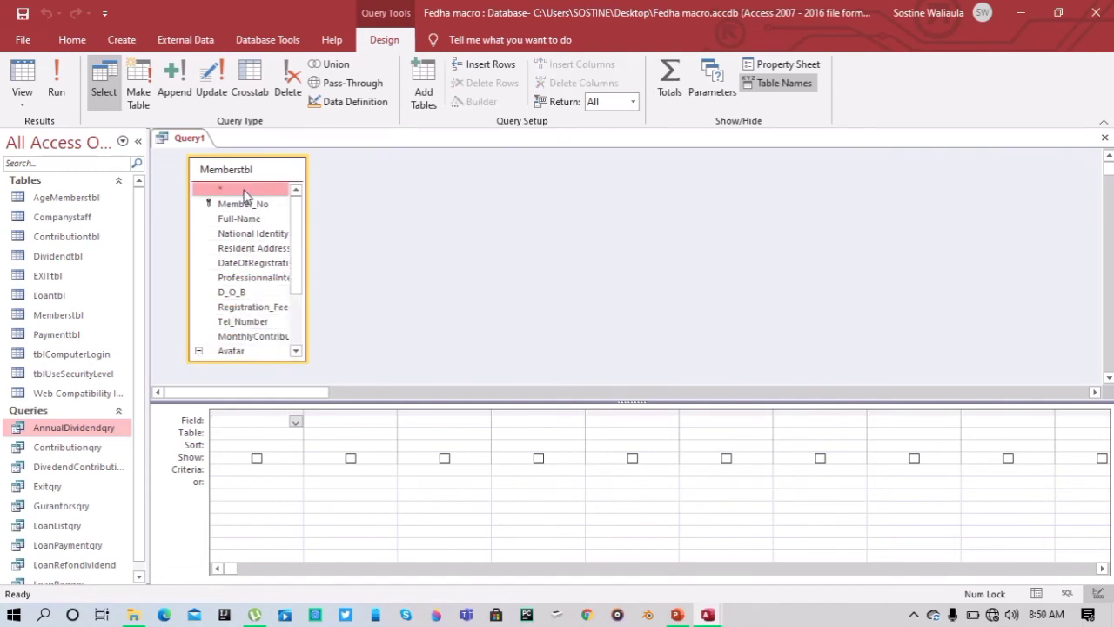
double_click(244, 194)
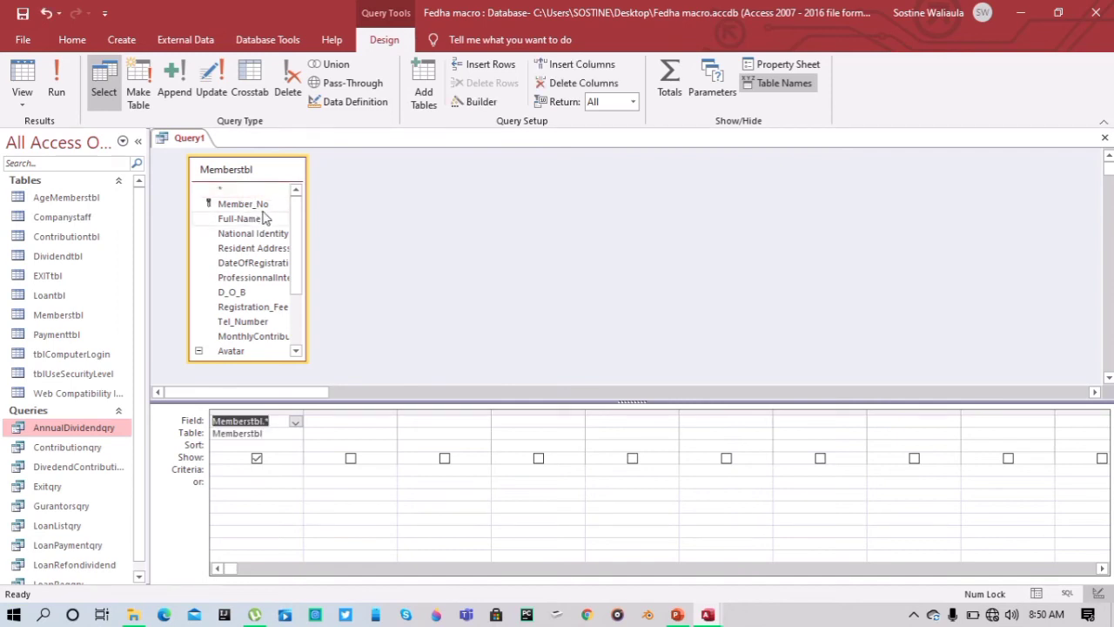
scroll(239, 283, down, 2)
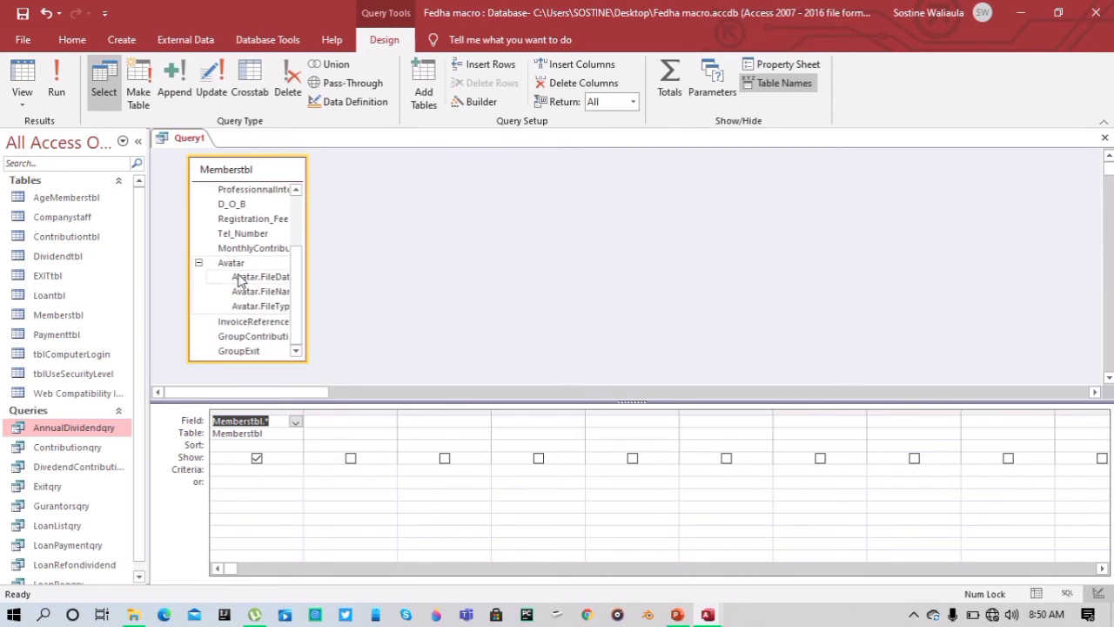
scroll(239, 279, up, 3)
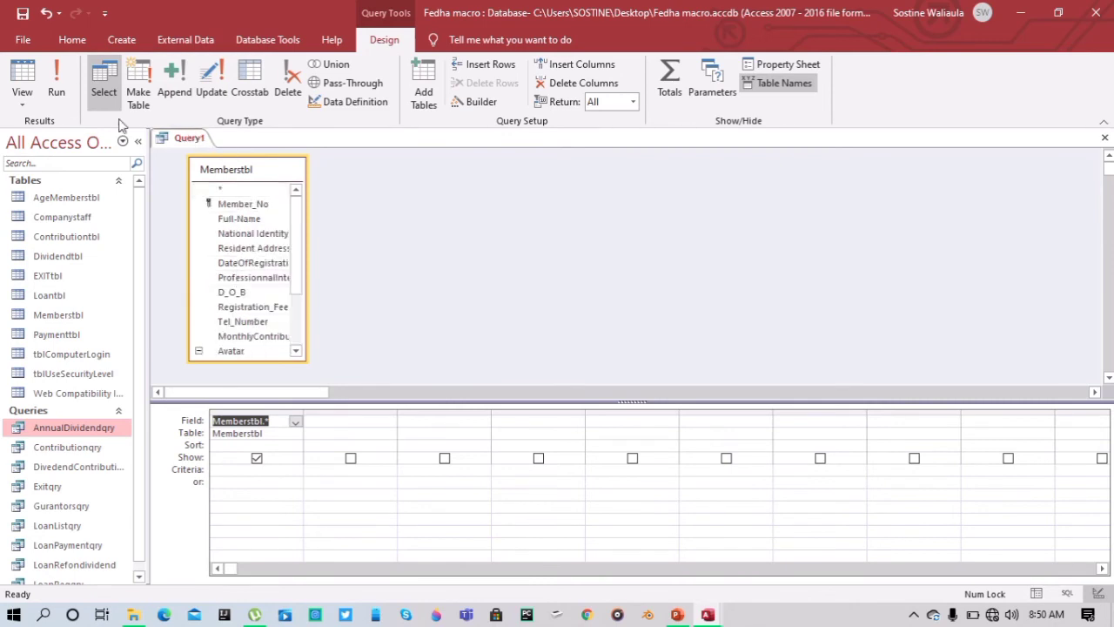
Run the query to view its member fields as a datasheet and return to design view
click(57, 91)
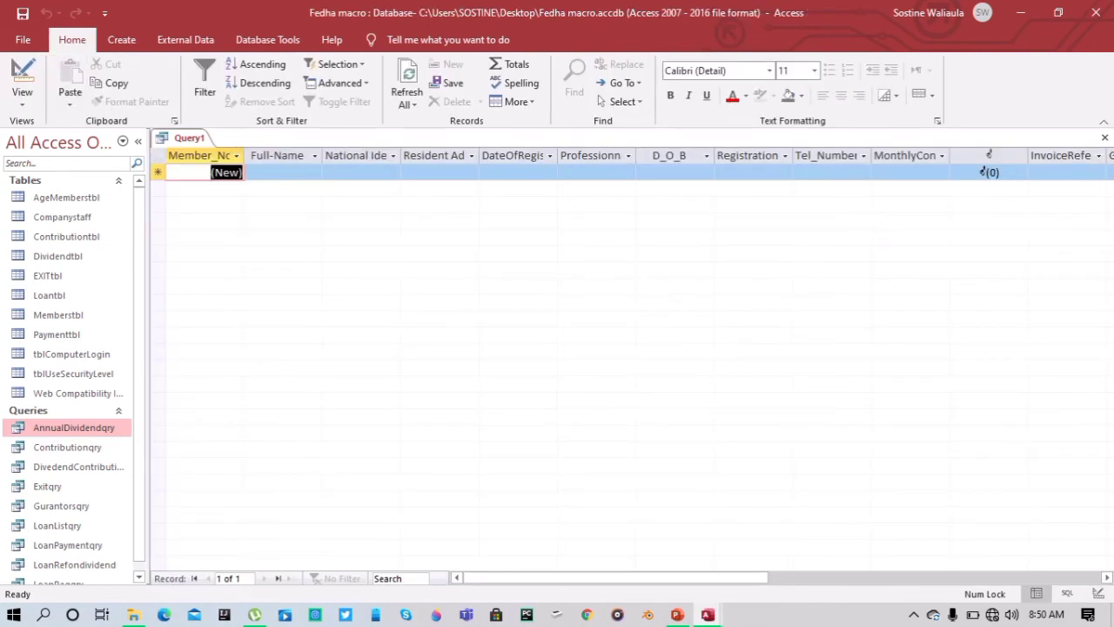
right_click(188, 139)
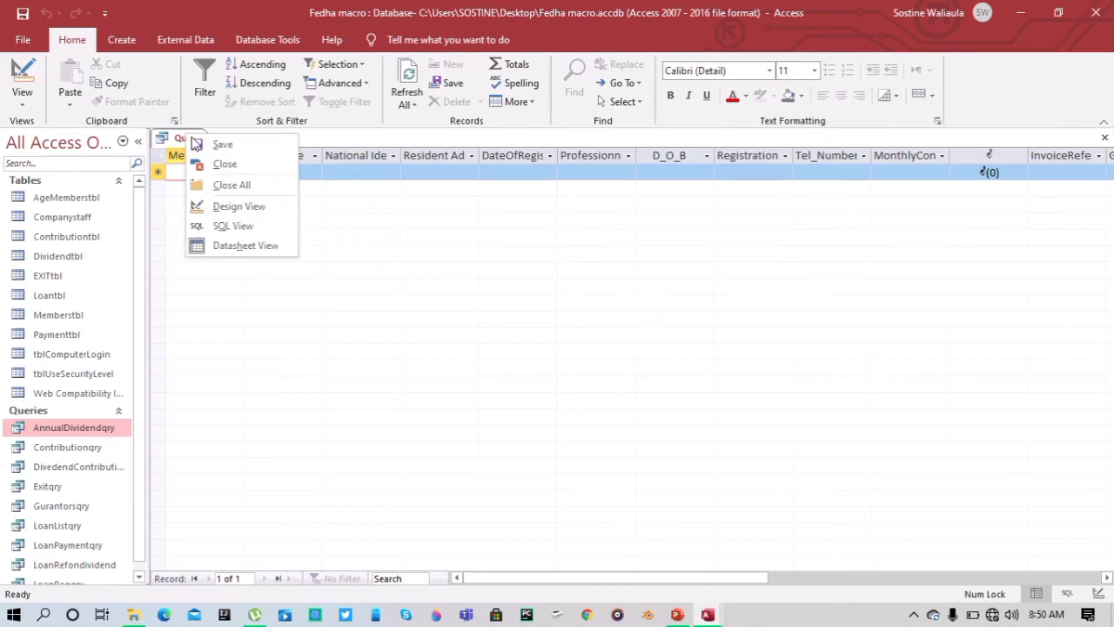
click(239, 207)
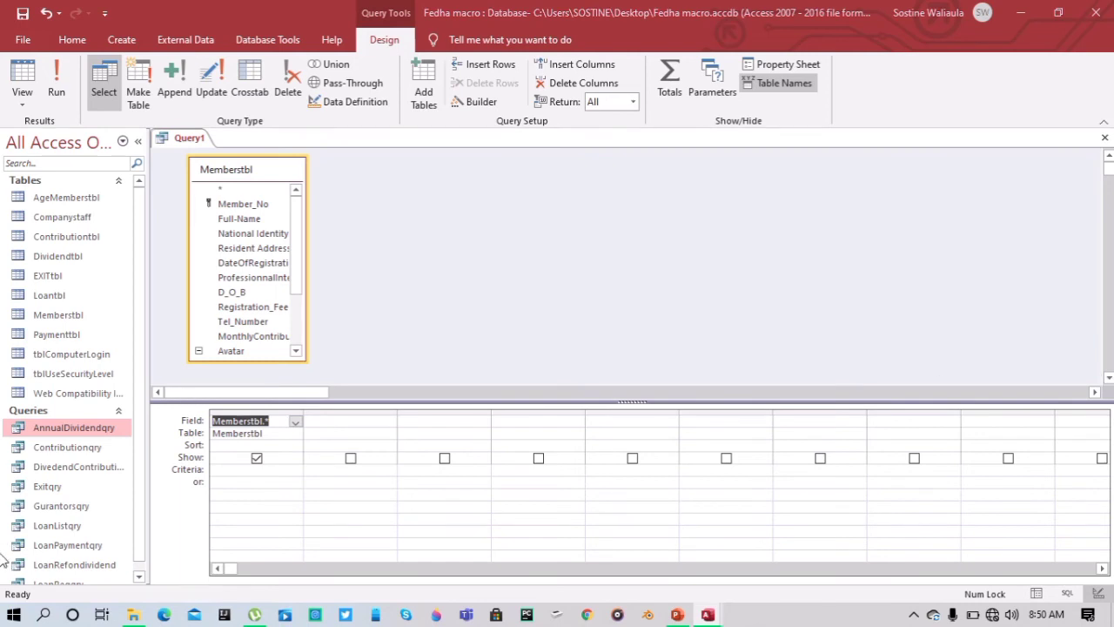
Open Contributionqry in design view and copy its calculated field MemberAge: DateDiff("yyyy",[D_O_B],Now()) in full
click(73, 453)
right_click(74, 453)
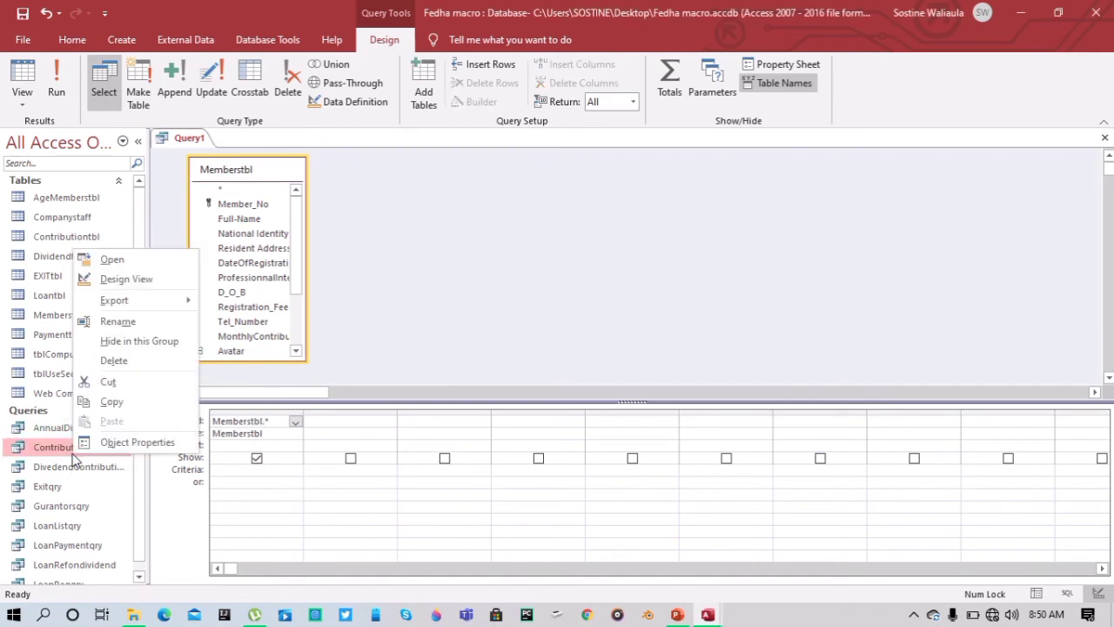
click(109, 279)
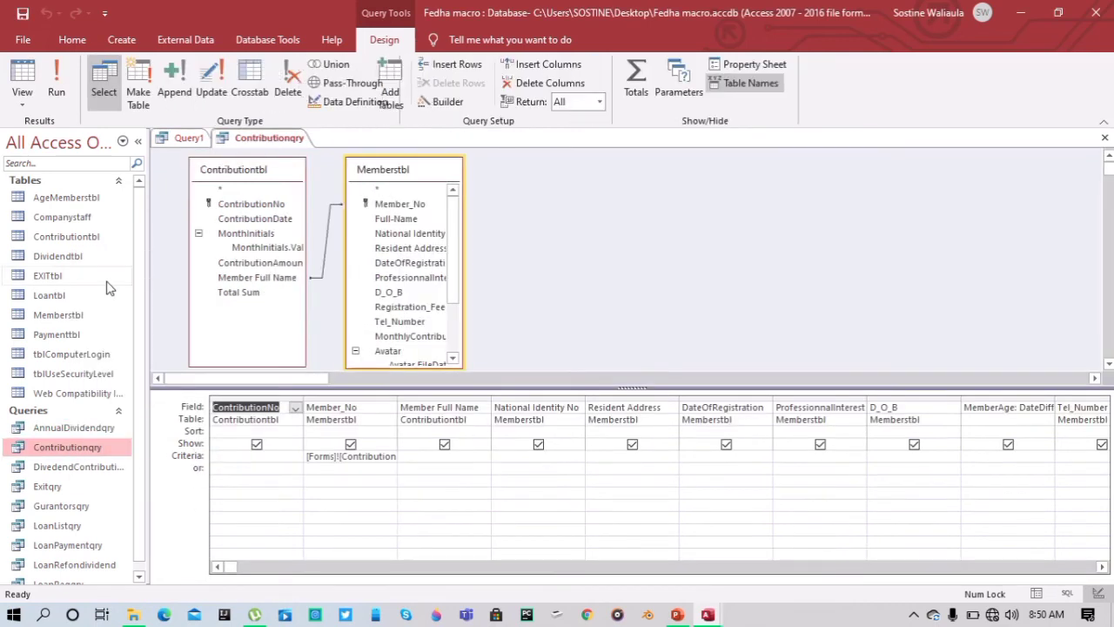
click(1023, 400)
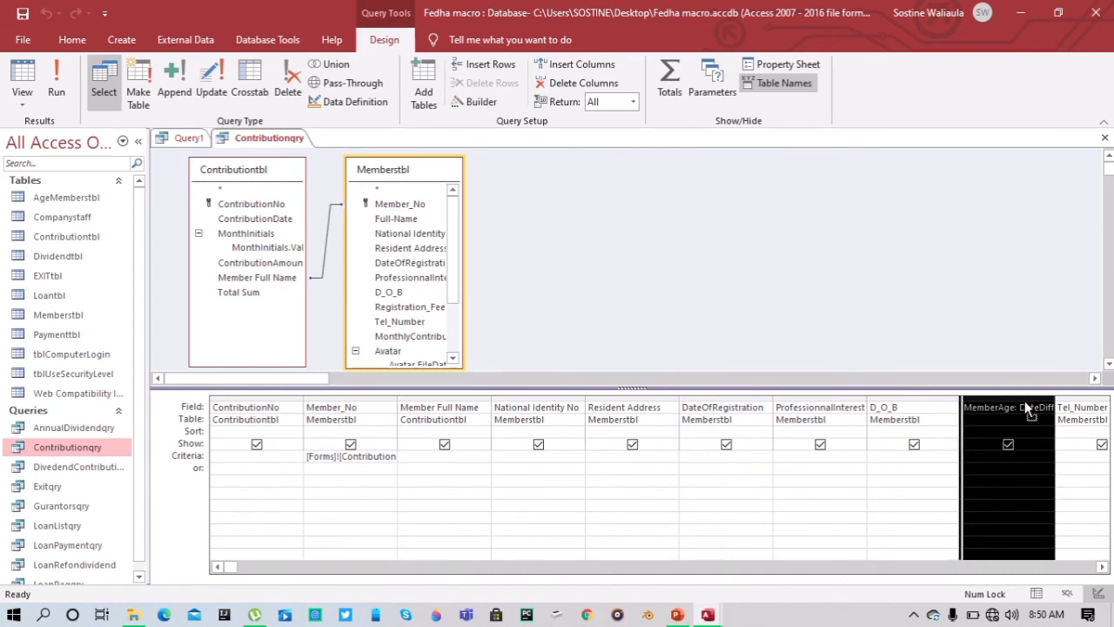
click(999, 407)
right_click(999, 406)
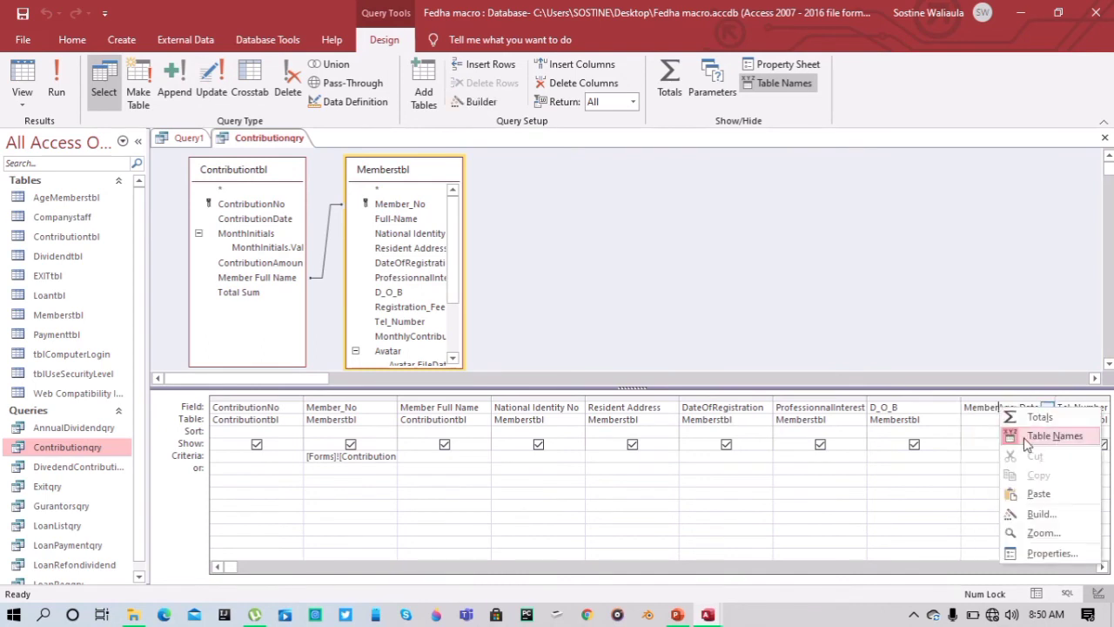
click(1047, 533)
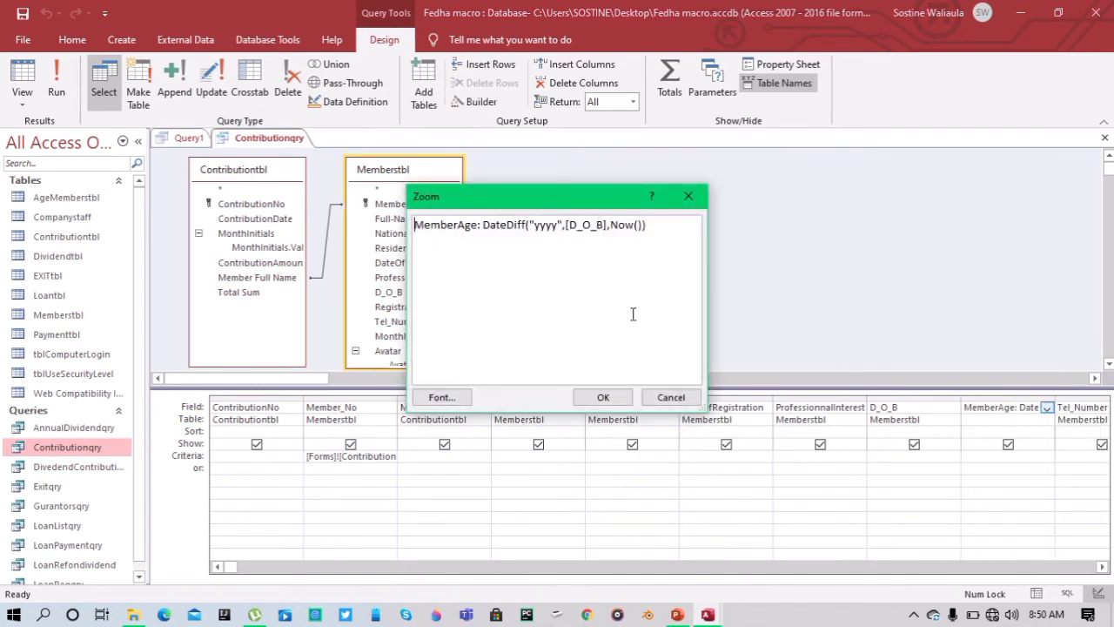
key(ctrl+a)
key(ctrl+c)
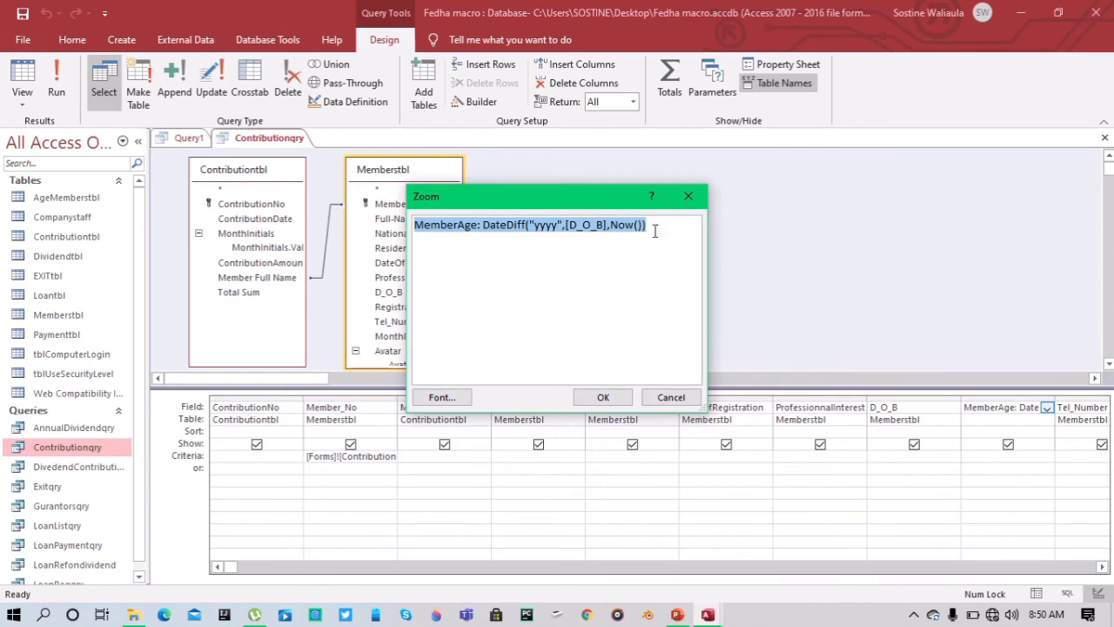
click(599, 398)
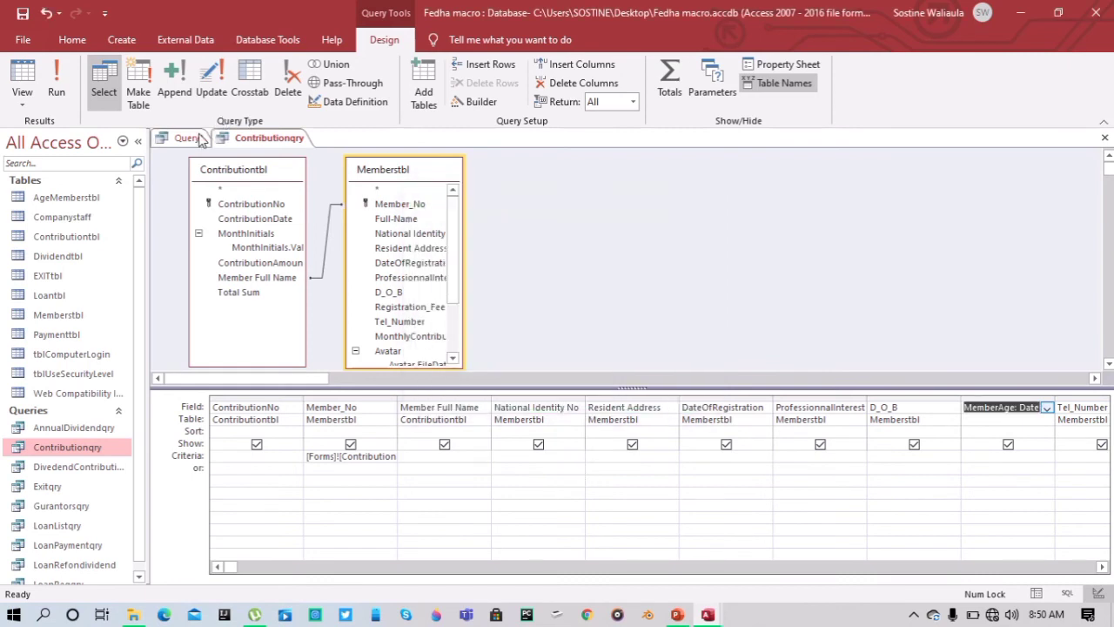
Add the copied calculated field MemberAge: DateDiff("yyyy",[D_O_B],Now()) to Query1, in the column after Memberstbl.*
click(197, 137)
click(316, 419)
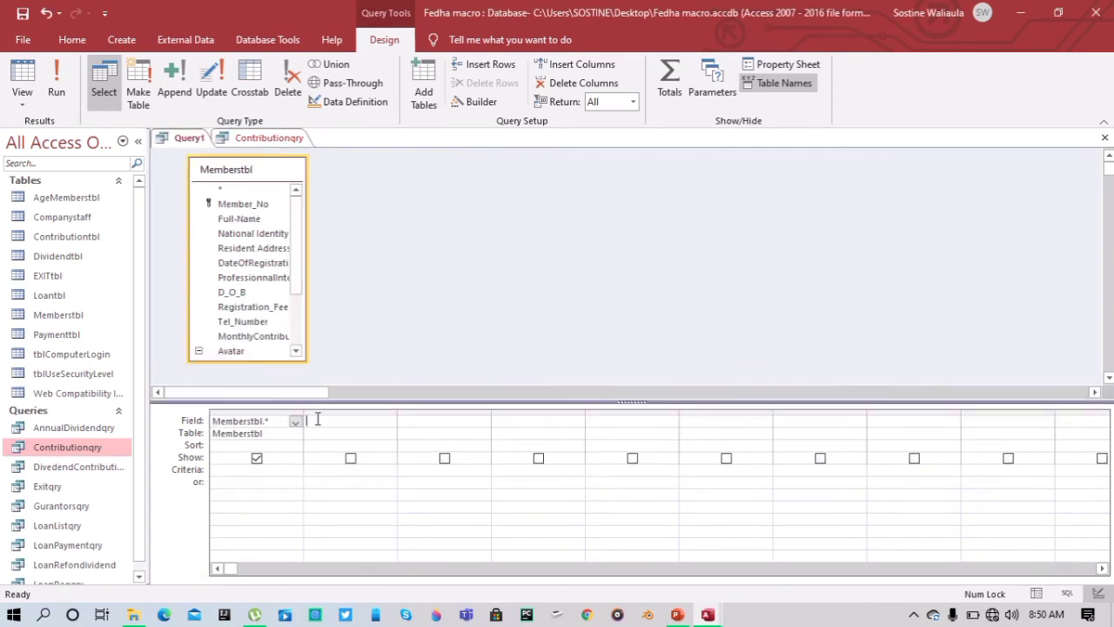
right_click(318, 419)
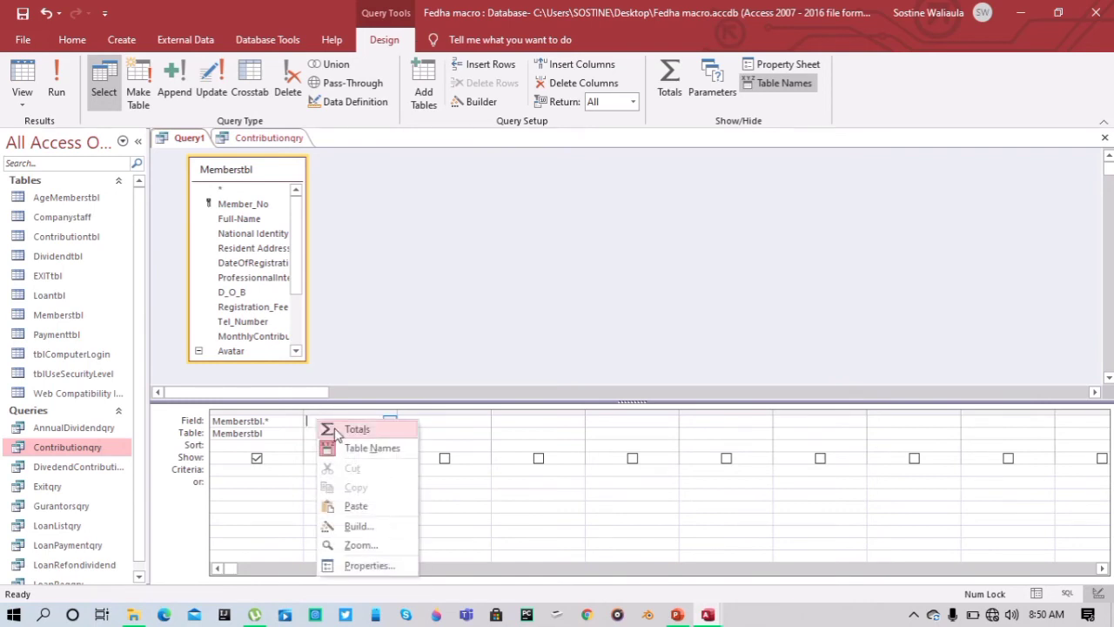
click(376, 546)
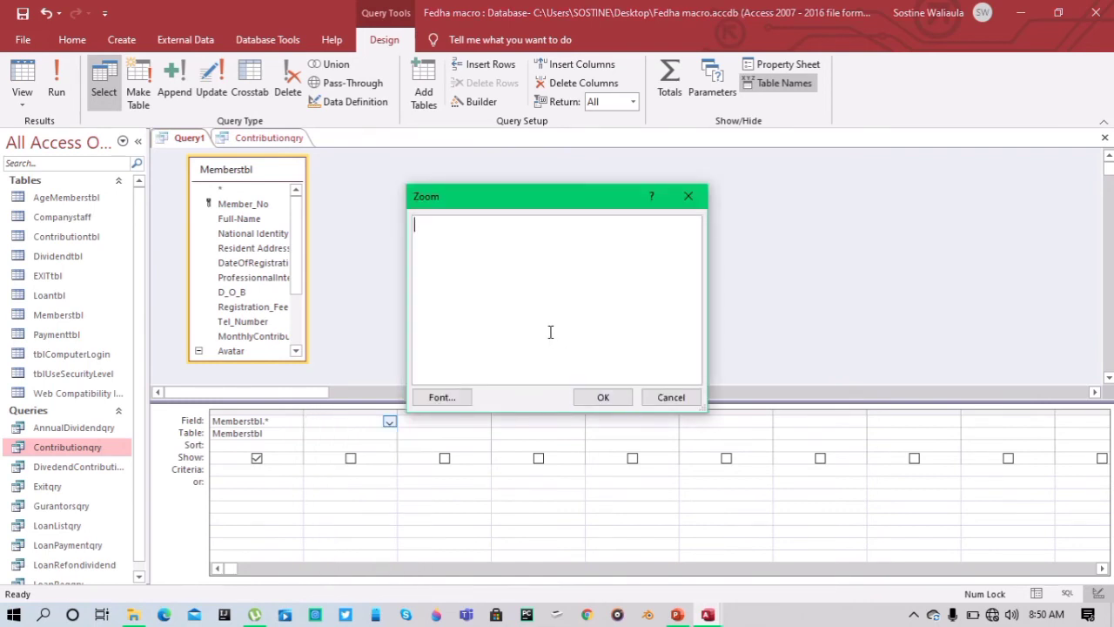
key(ctrl+v)
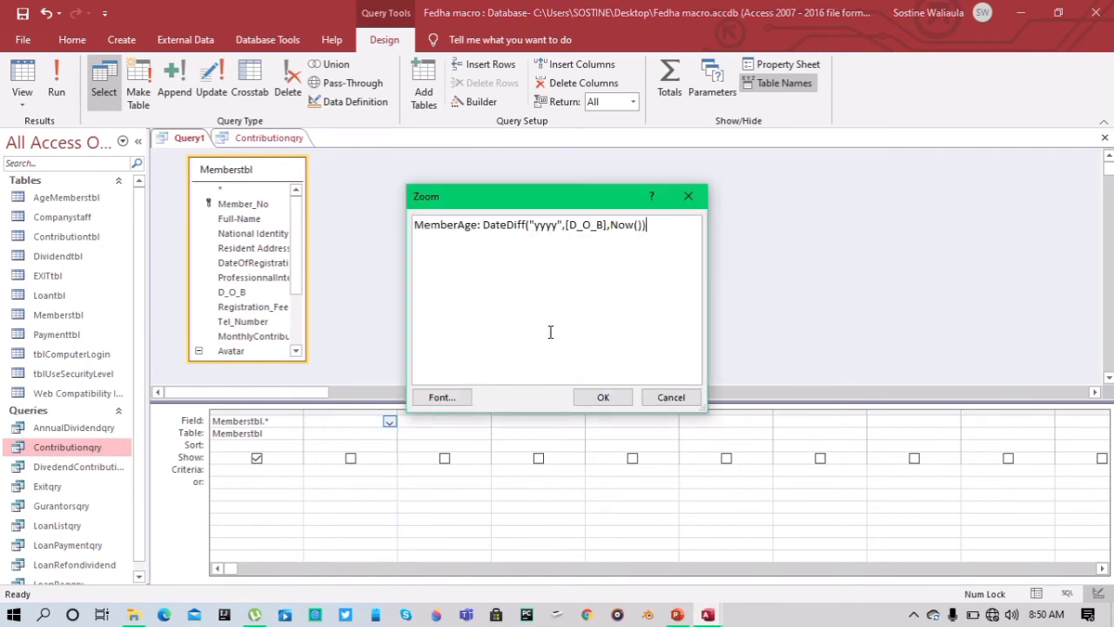
click(603, 398)
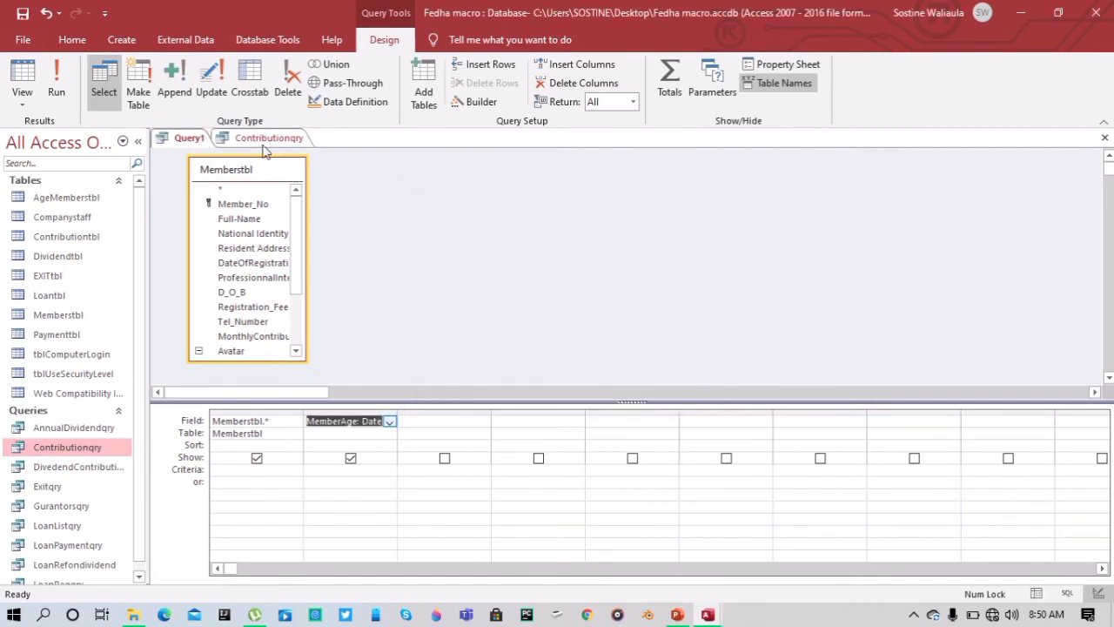
Save the member query as MemberRegqry and close it
right_click(181, 138)
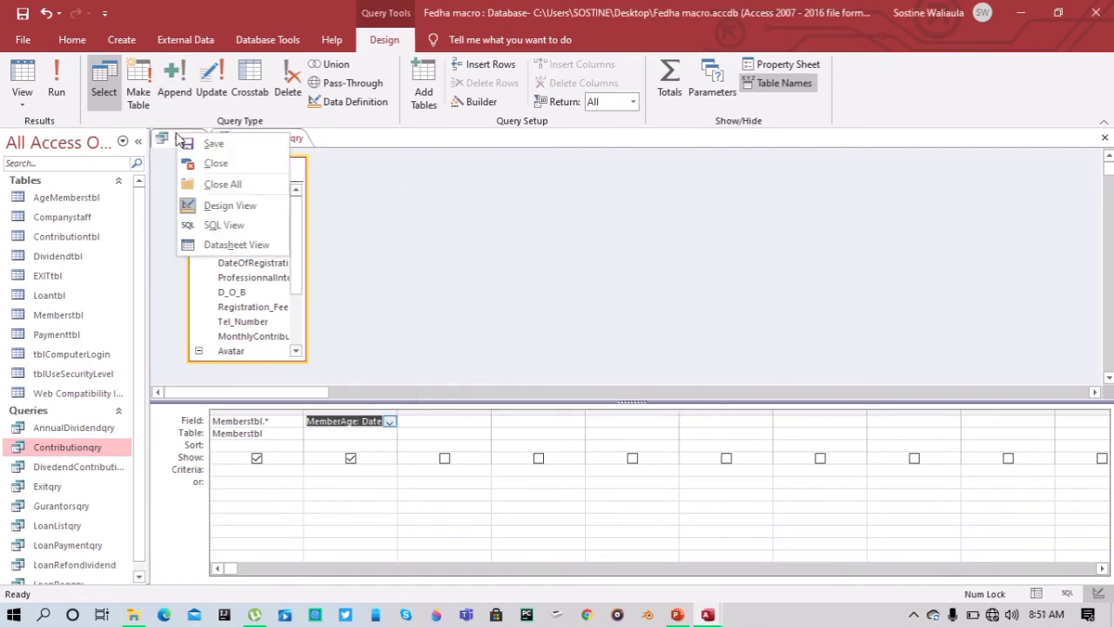
click(212, 143)
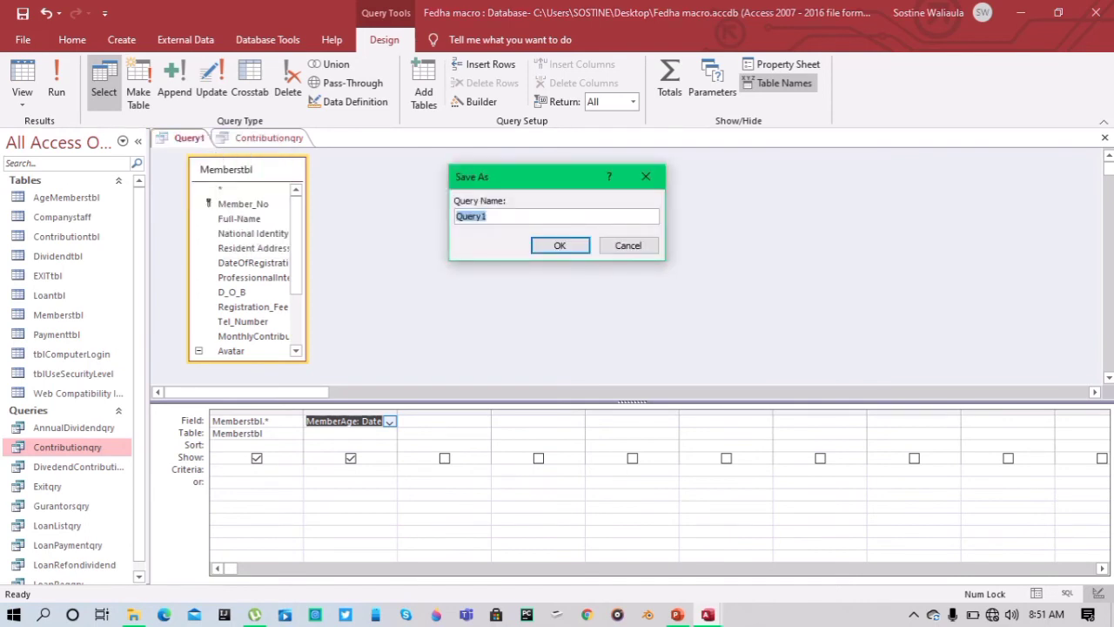
text(MemberRegqr)
key(Return)
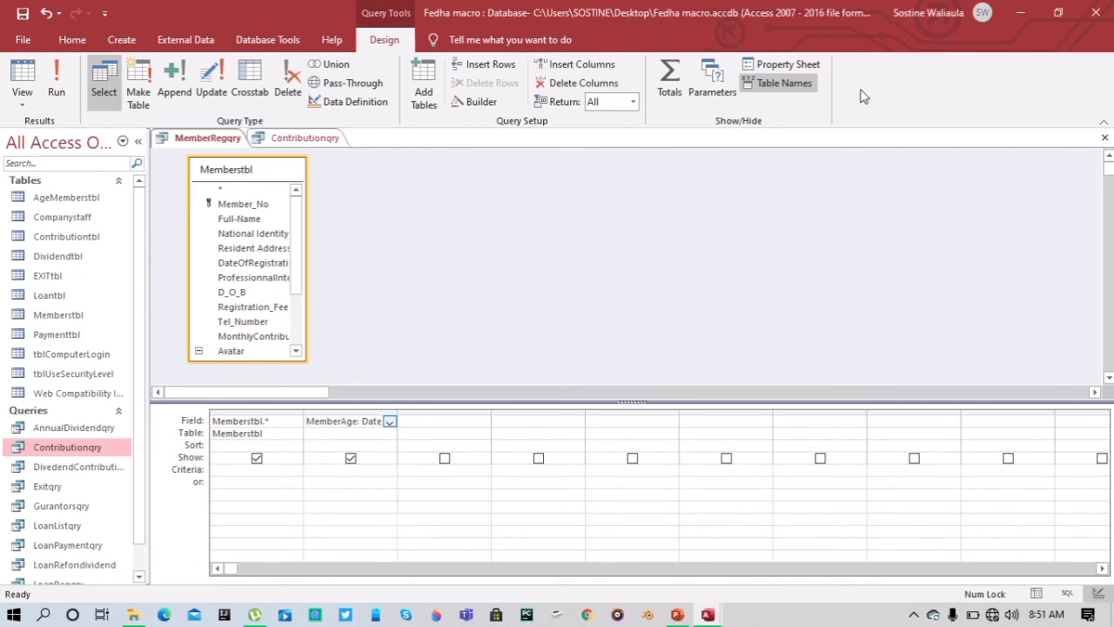
right_click(211, 141)
click(225, 171)
Close Contributionqry without saving the changes to its design
right_click(209, 139)
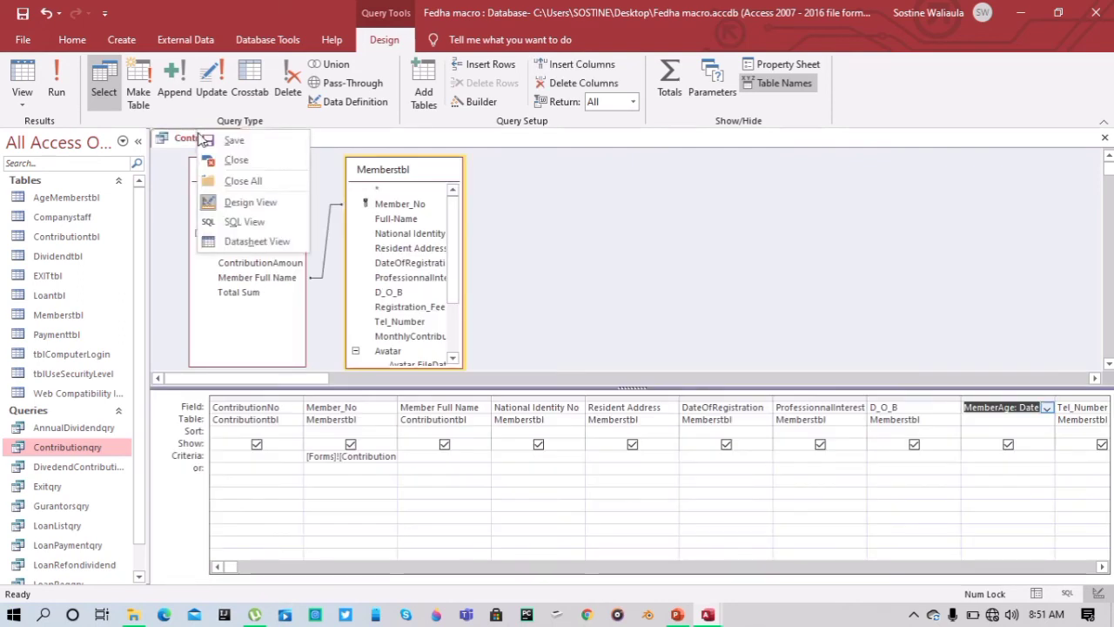
click(219, 158)
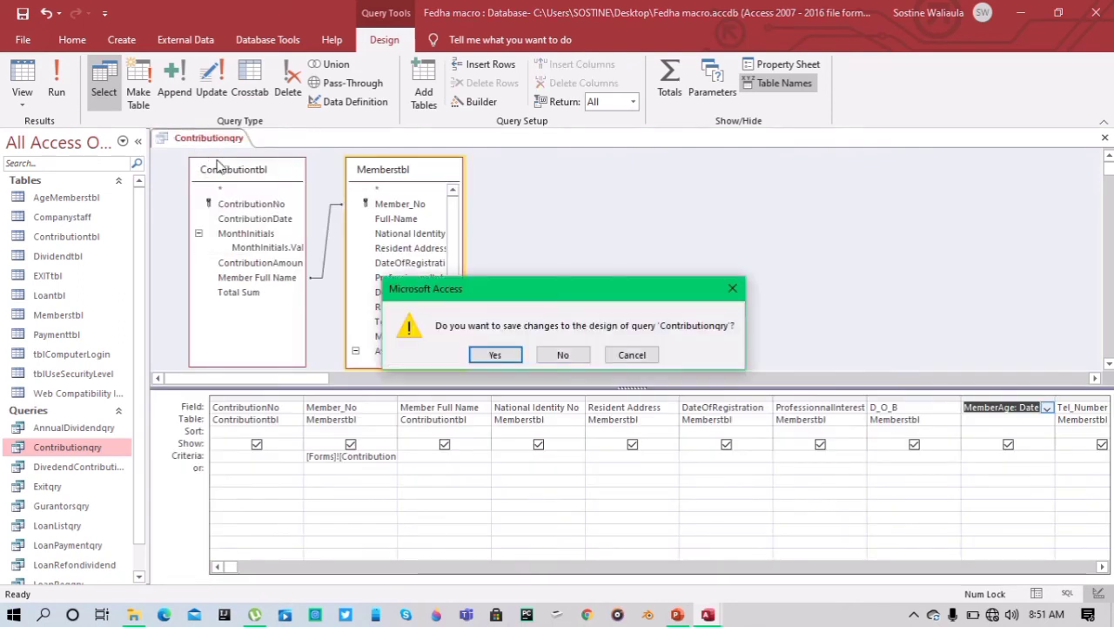
click(563, 357)
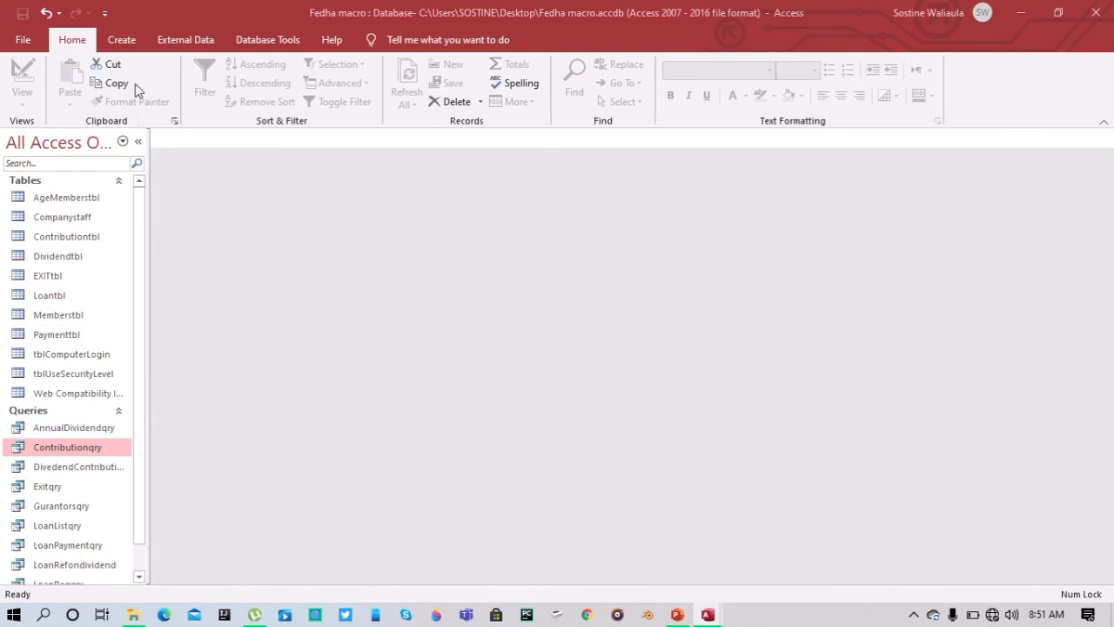
Create a new query in design view containing only the Contributiontbl table
click(122, 40)
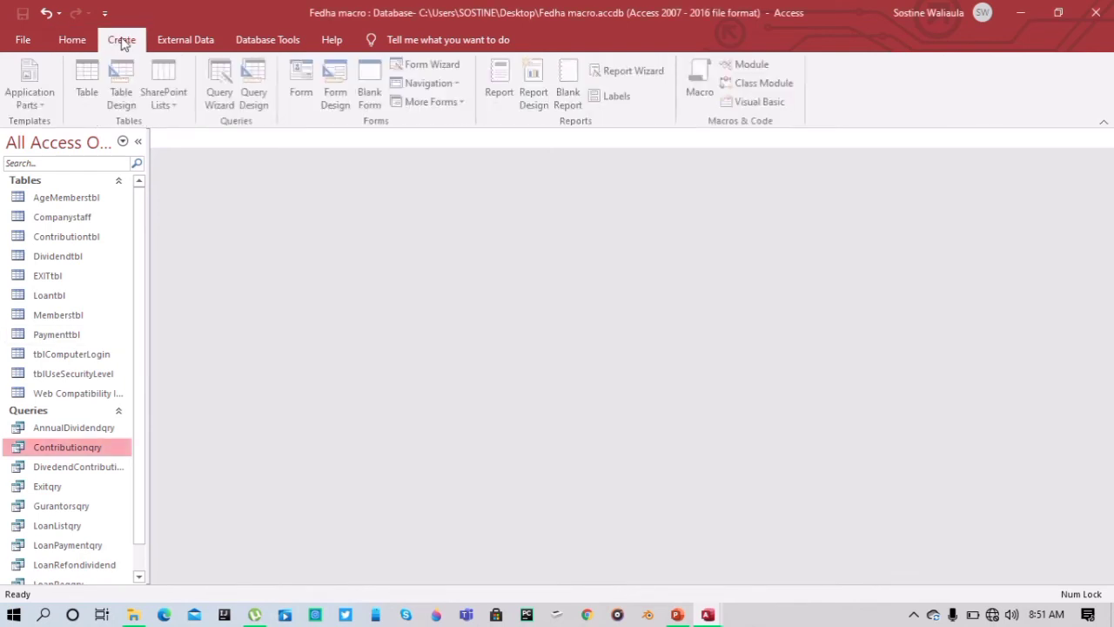
click(253, 90)
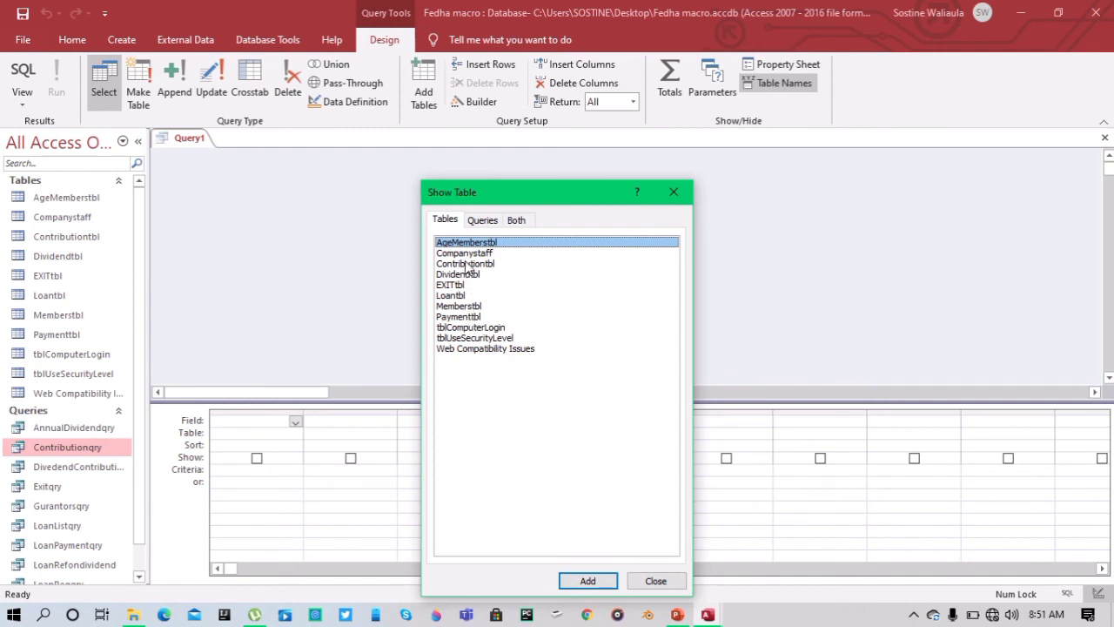
click(481, 265)
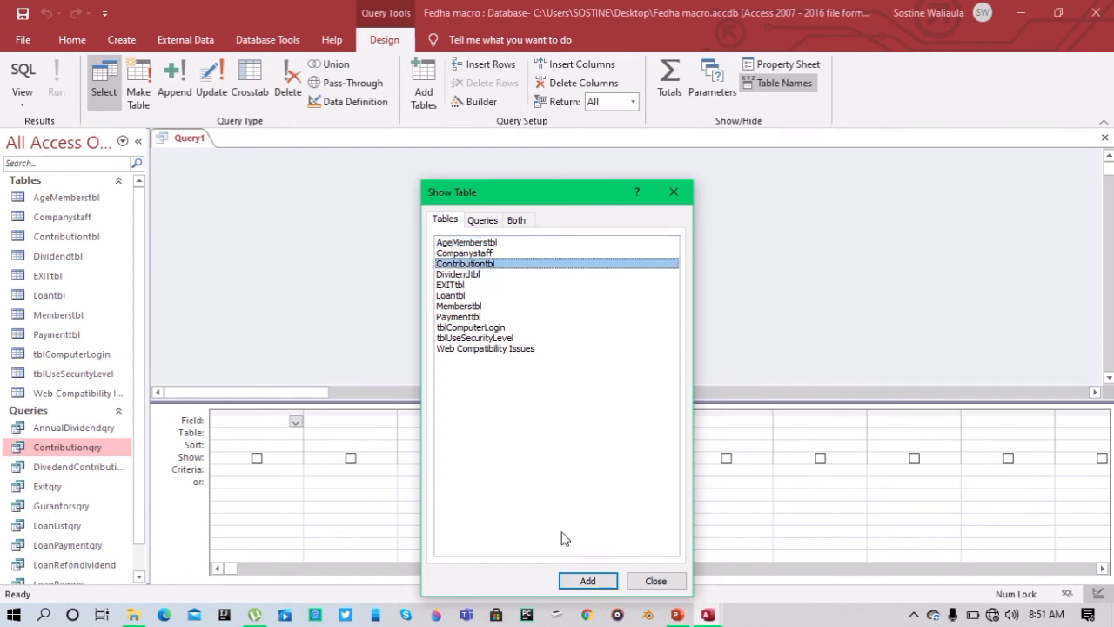
click(586, 581)
click(655, 581)
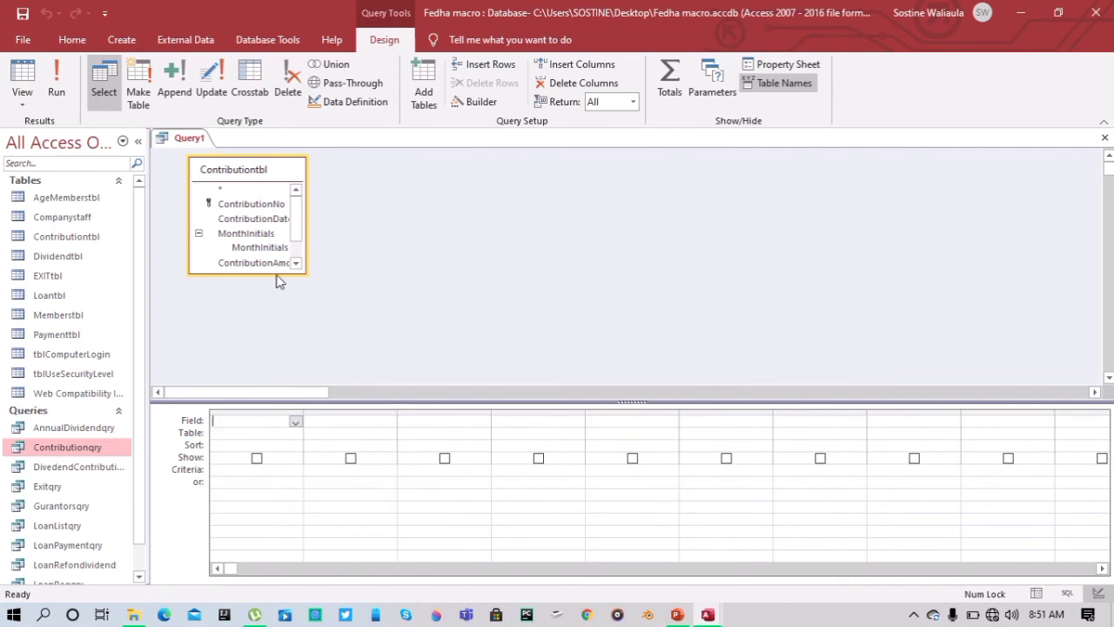
Enlarge the Contributiontbl field list and add ContributionNo, ContributionDate, Member Full Name and ContributionAmount to the query
drag(276, 273, 278, 368)
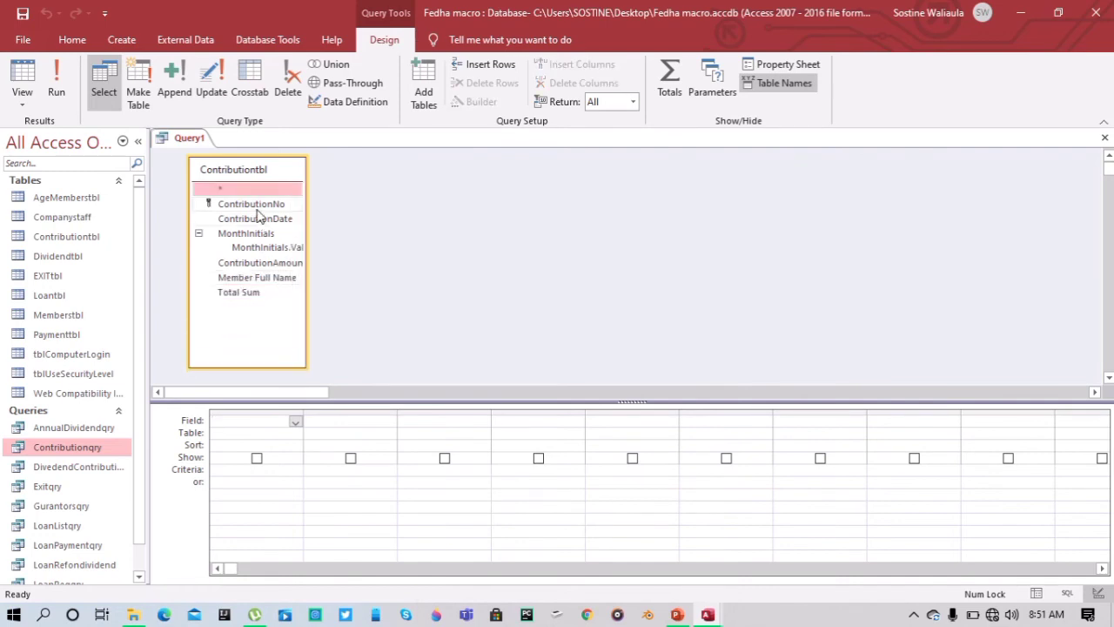
double_click(258, 206)
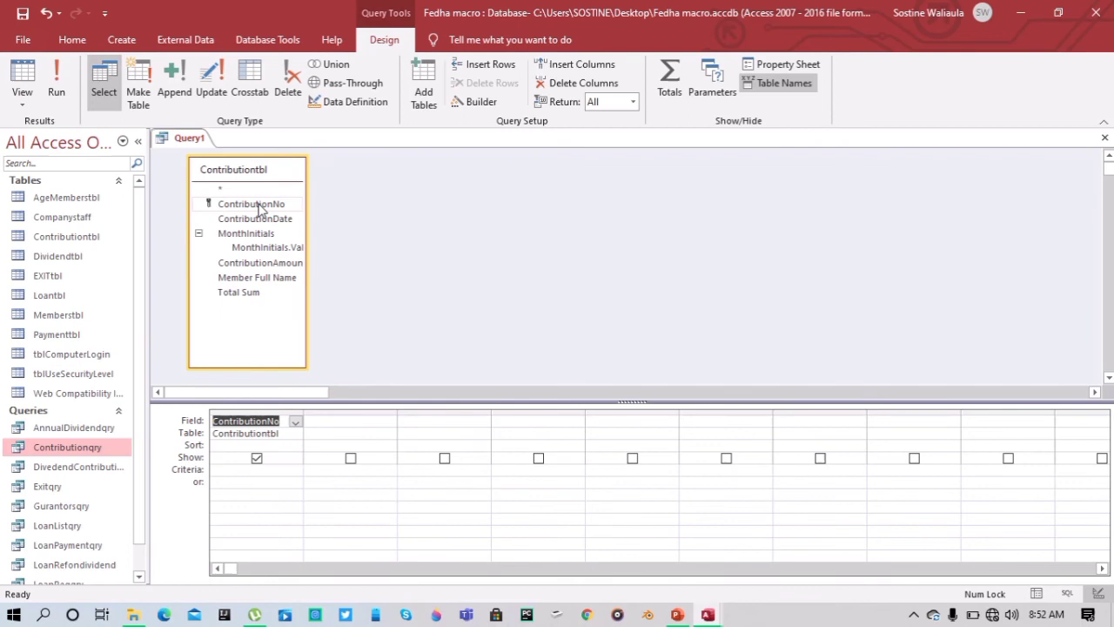
click(261, 220)
double_click(260, 220)
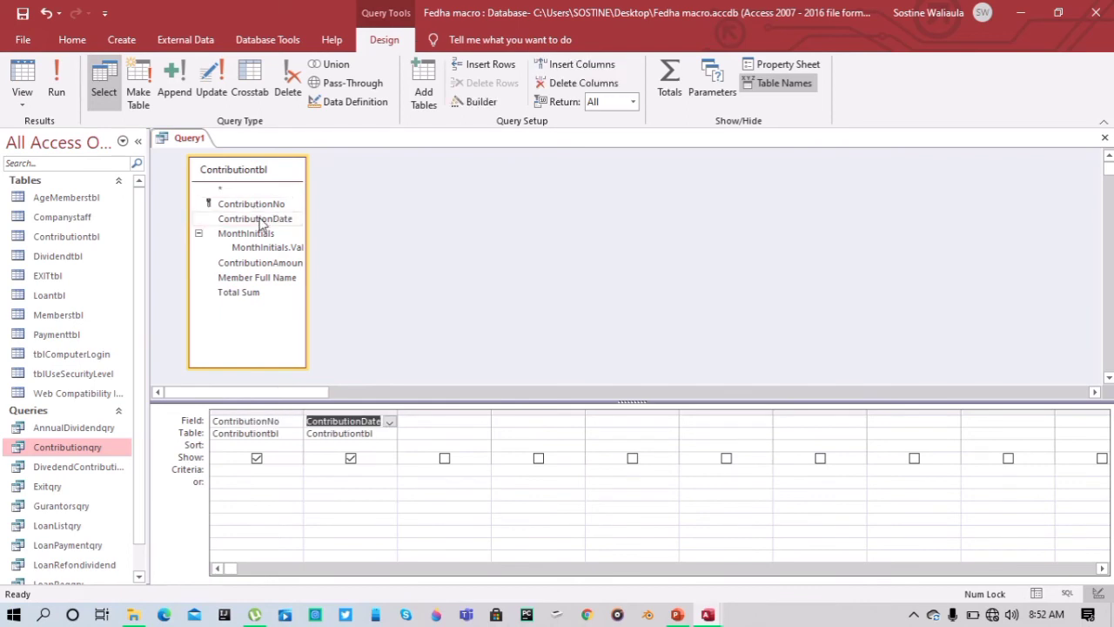
click(265, 280)
double_click(266, 279)
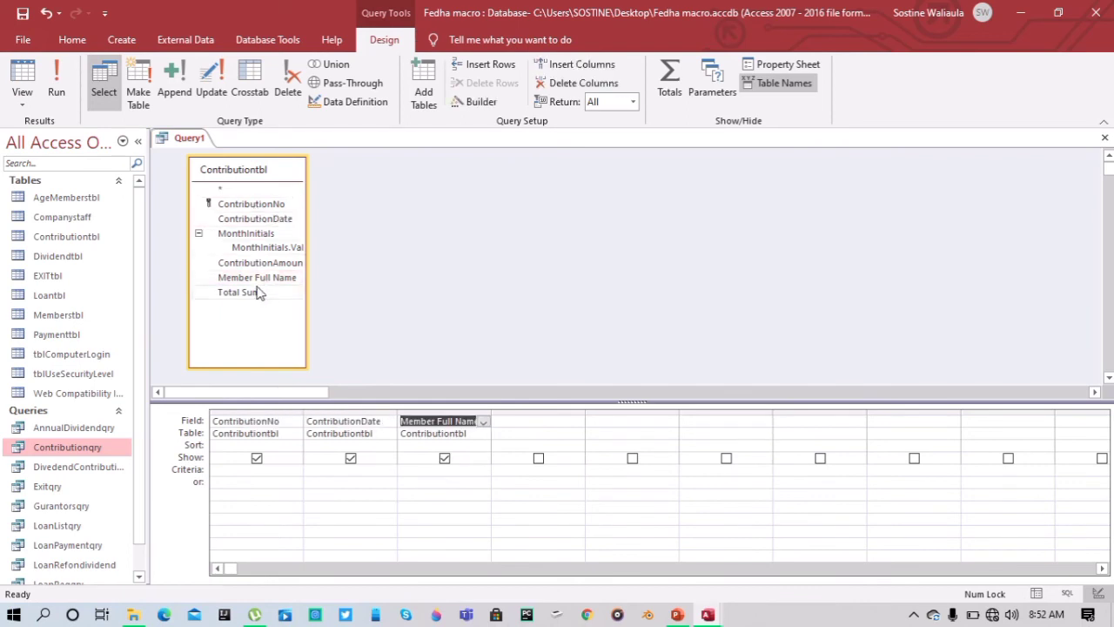
double_click(266, 264)
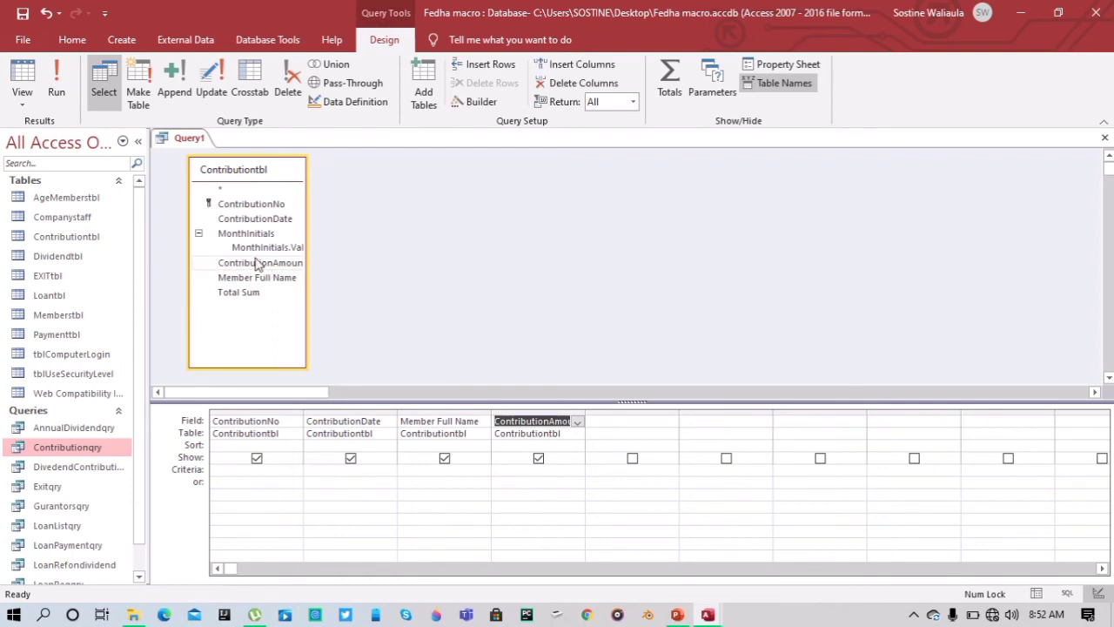
Save the contribution query as TotalContributionqry and close it
right_click(193, 143)
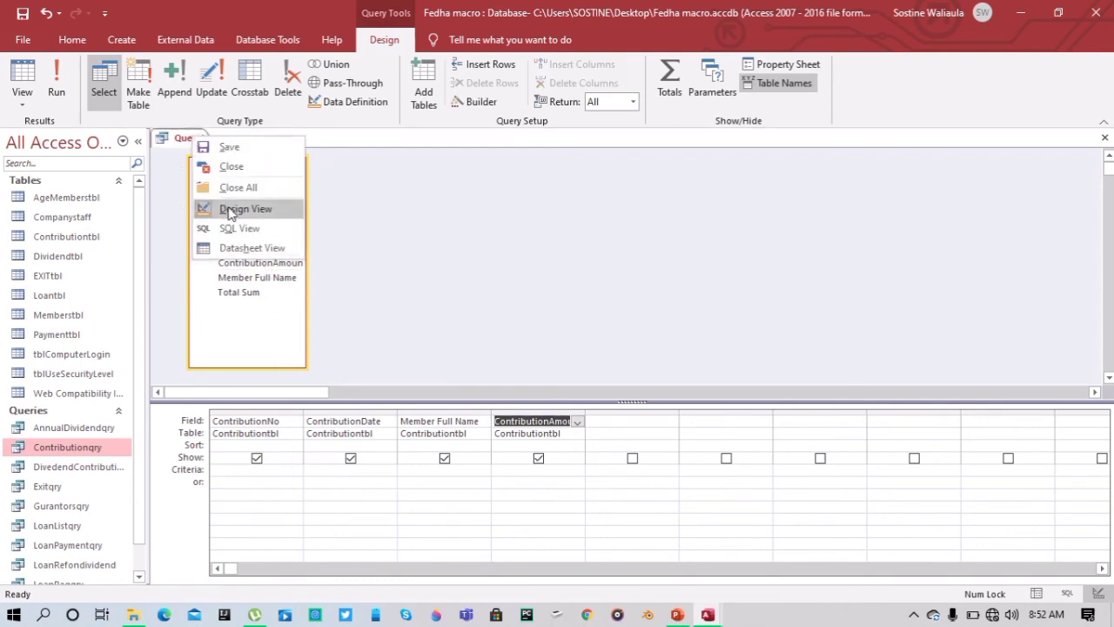
click(231, 147)
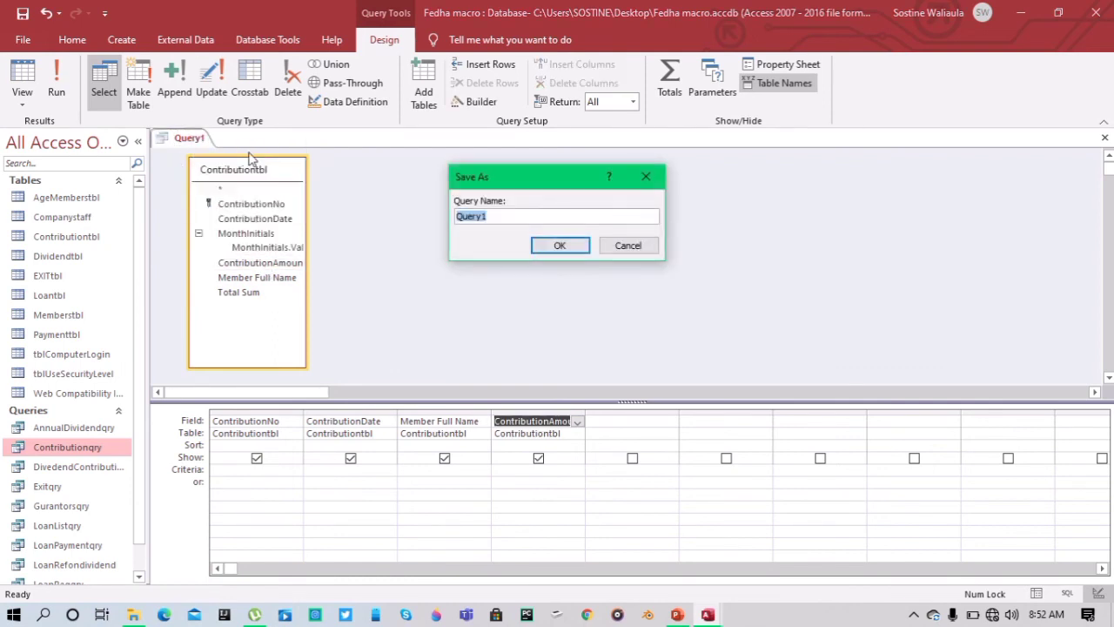
text(TotalContributionq)
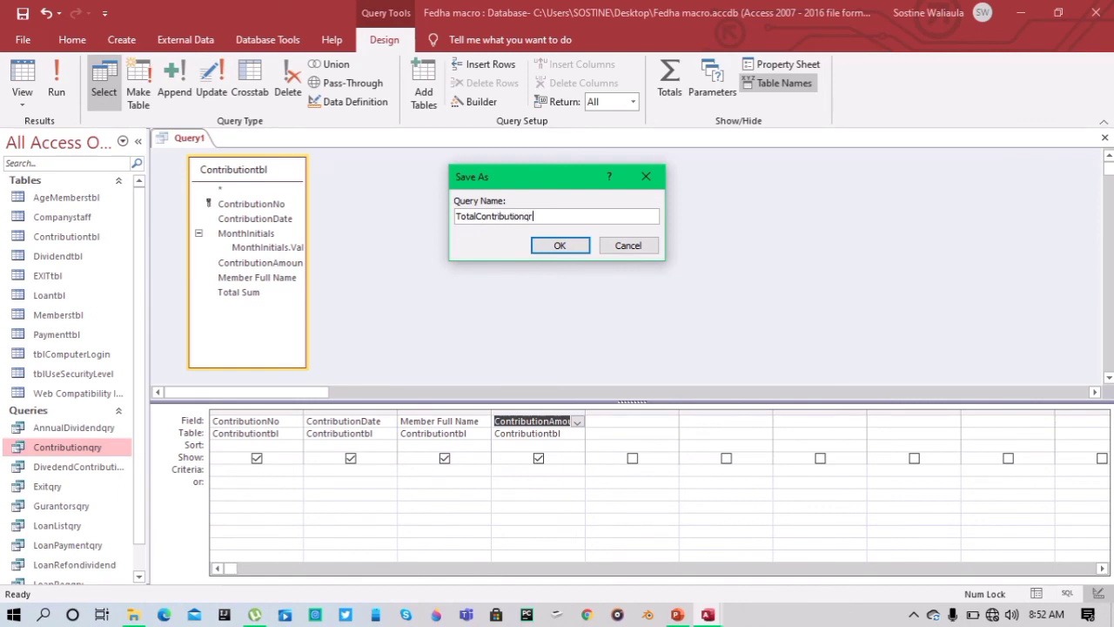
key(Return)
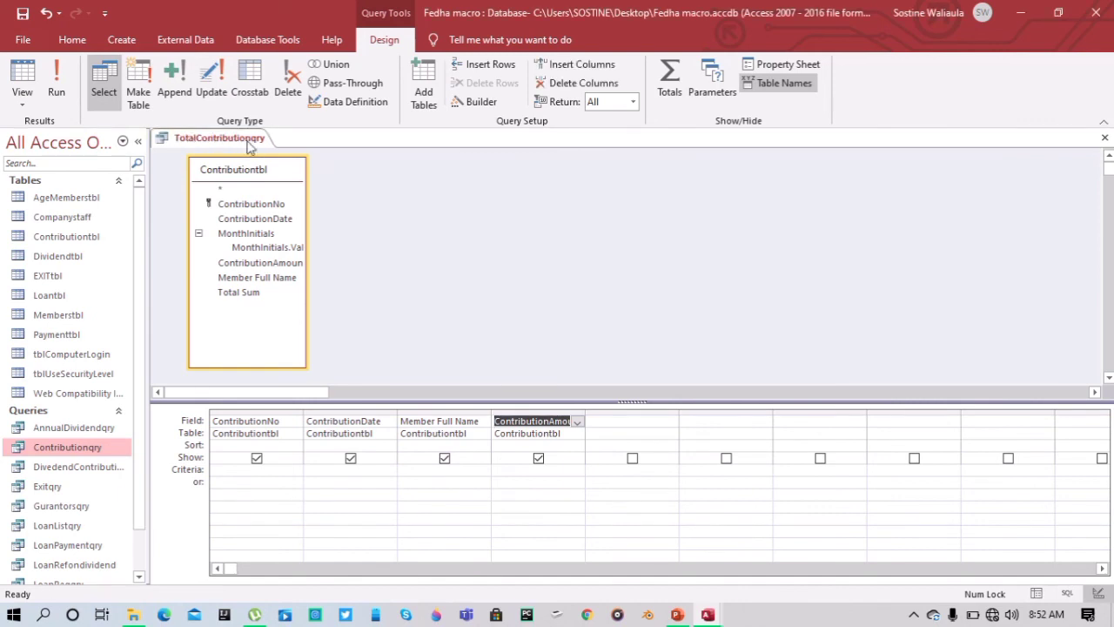
right_click(250, 145)
click(277, 166)
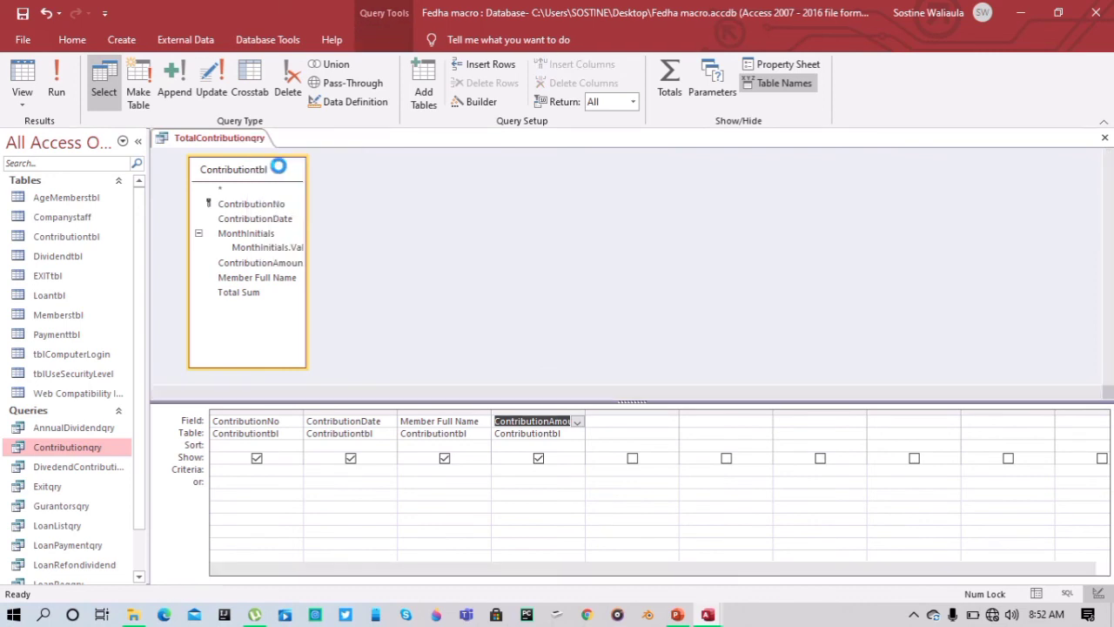
Review the database's tables and saved queries from AnnualDividendqry to TotalContributionqry in the object list
scroll(63, 389, down, 2)
scroll(63, 389, up, 2)
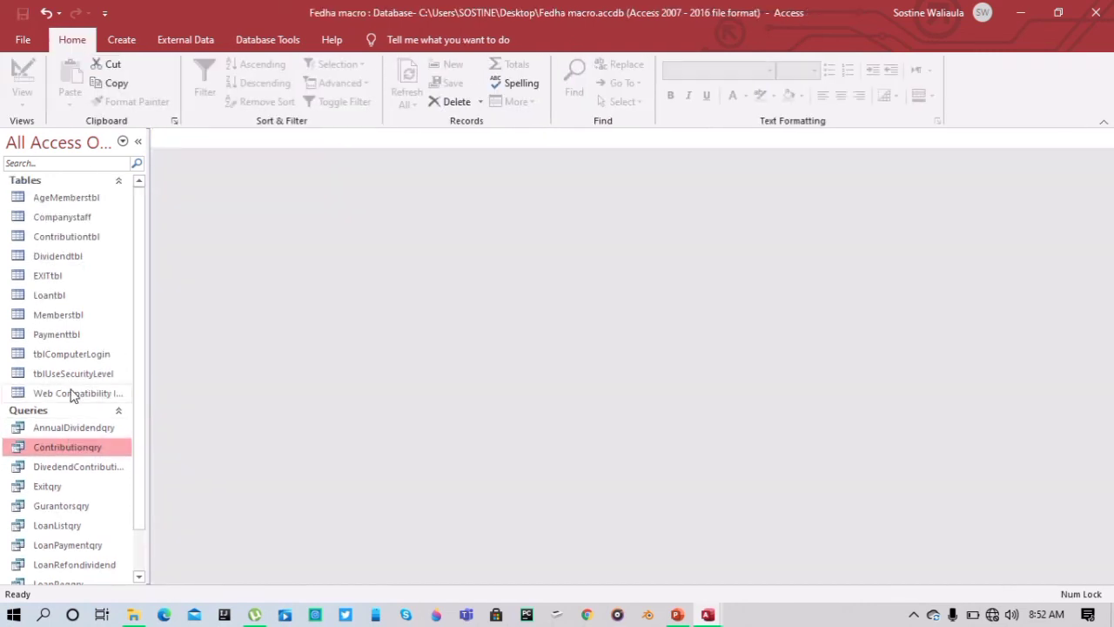
scroll(61, 394, down, 2)
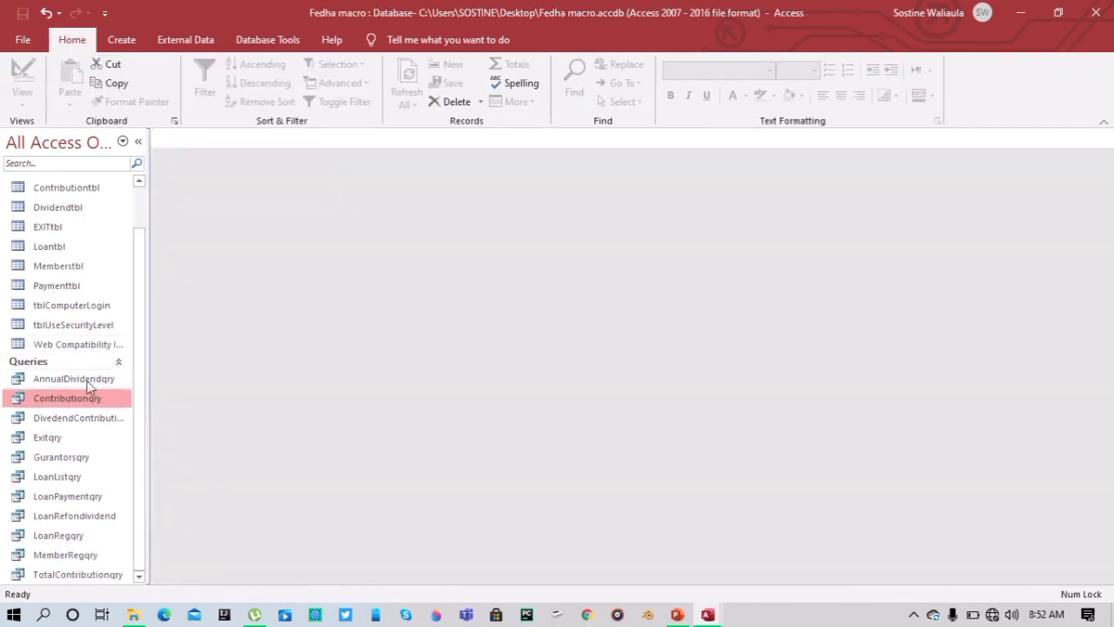
click(87, 382)
click(89, 398)
click(92, 419)
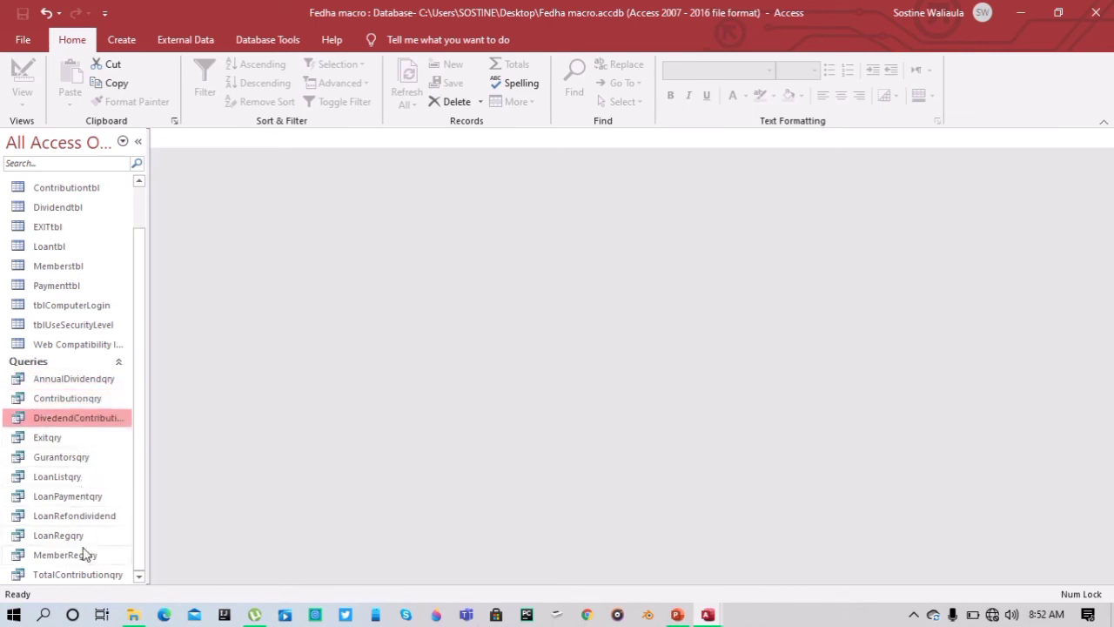
scroll(69, 435, up, 2)
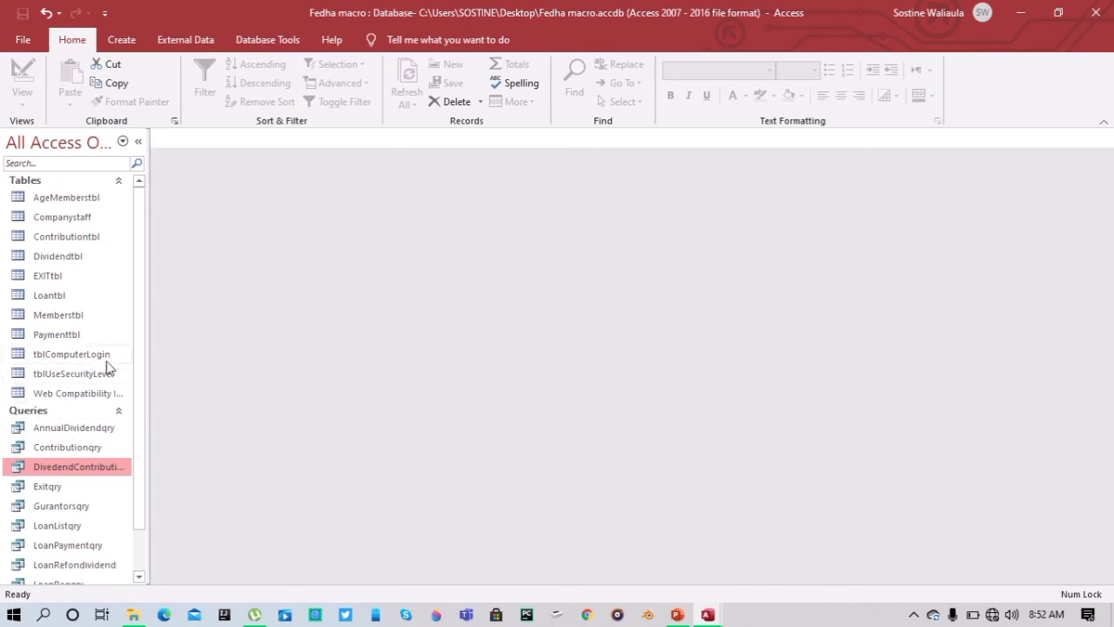
scroll(103, 383, down, 1)
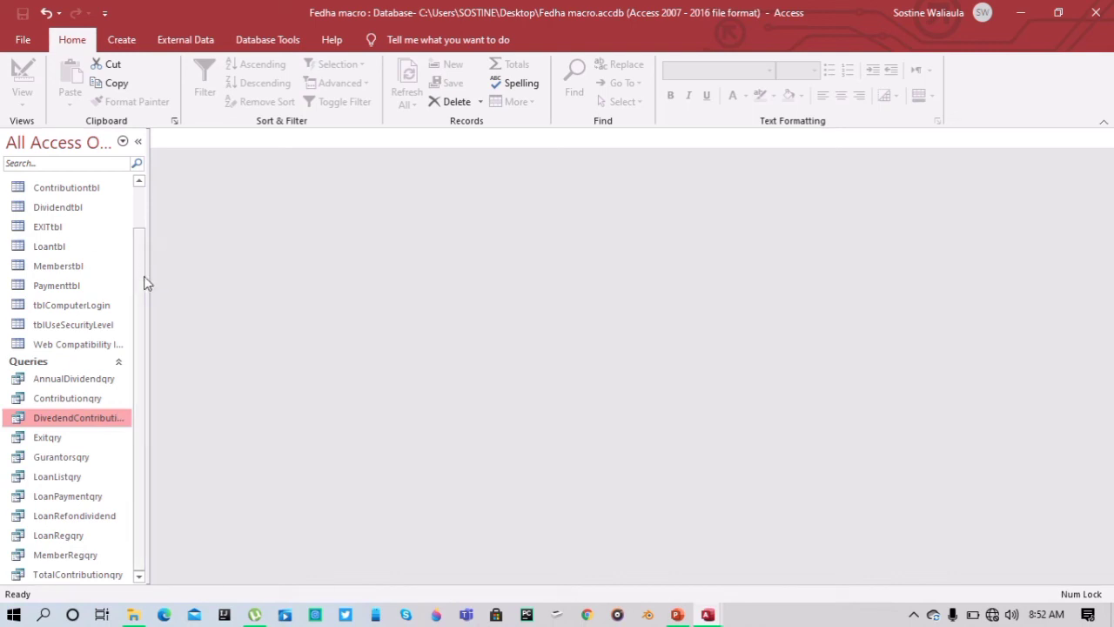
drag(146, 283, 145, 309)
drag(137, 482, 151, 514)
drag(142, 472, 144, 378)
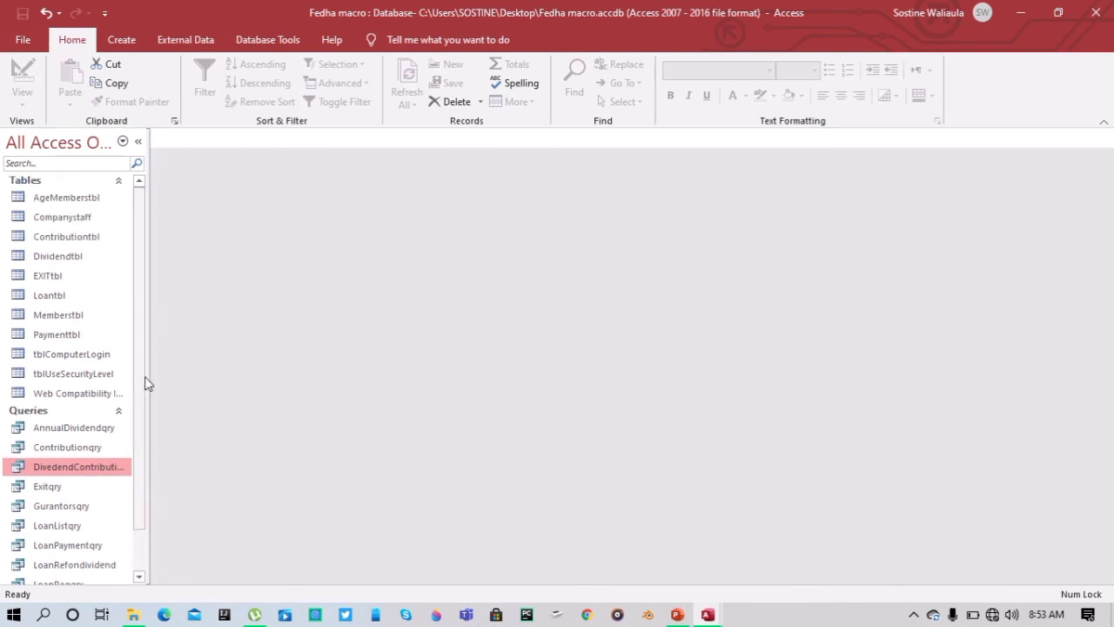